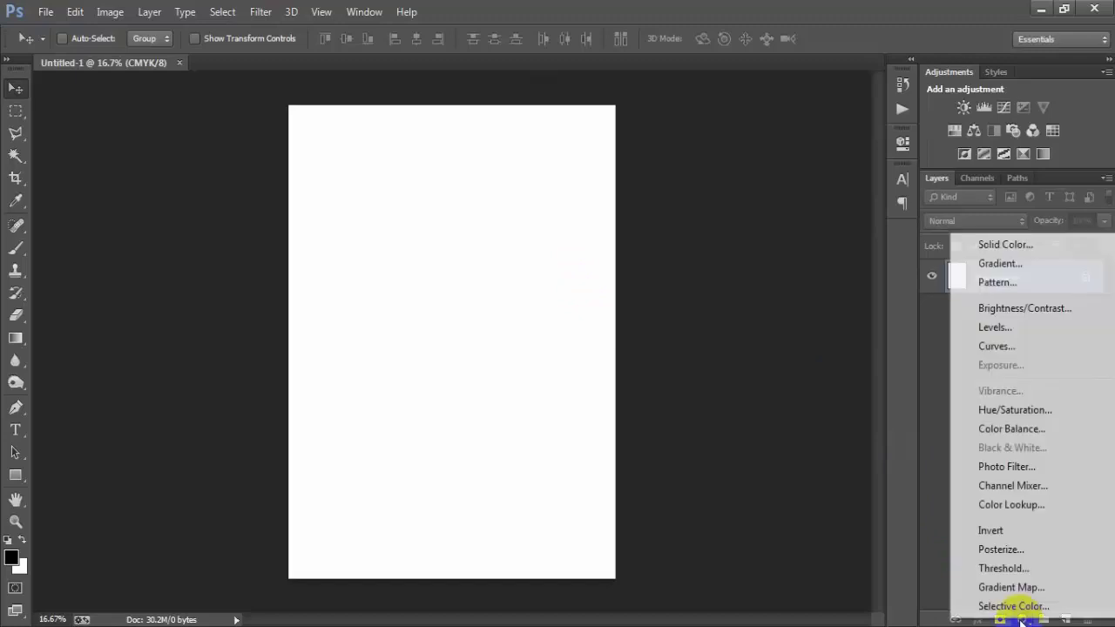
Add a Solid Color fill layer in dark grey 595959 above the background
left_click(1001, 244)
left_click(485, 256)
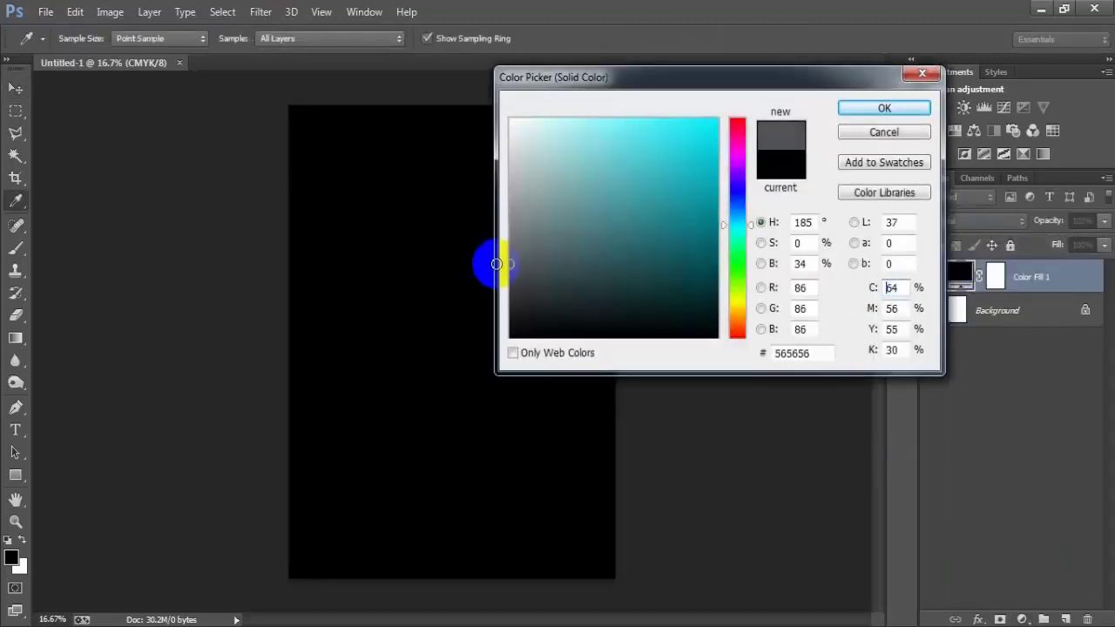
left_click(862, 108)
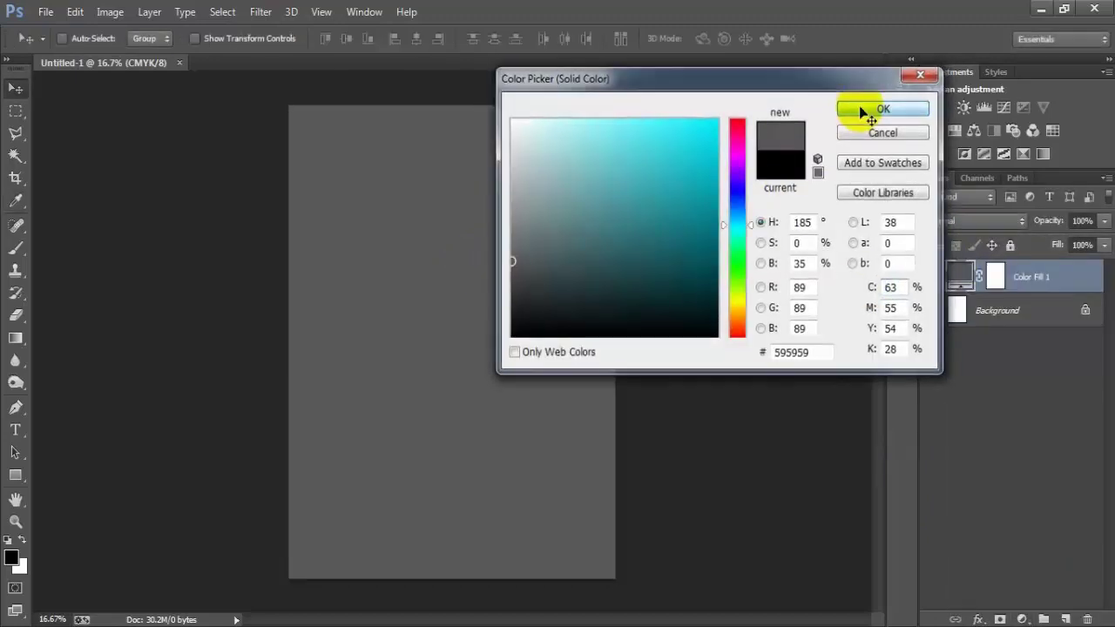
Open the 00000001 pineapple EPS file, rasterizing it at 15 by 15 inches in CMYK Color with an adjusted resolution
left_click(45, 11)
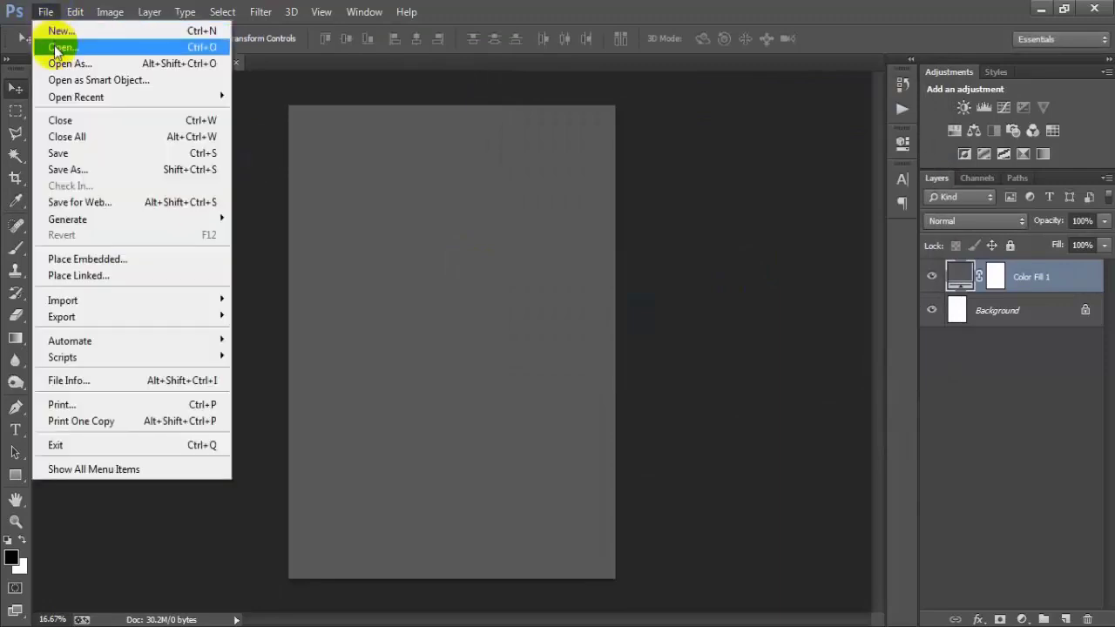
left_click(49, 30)
left_click(496, 159)
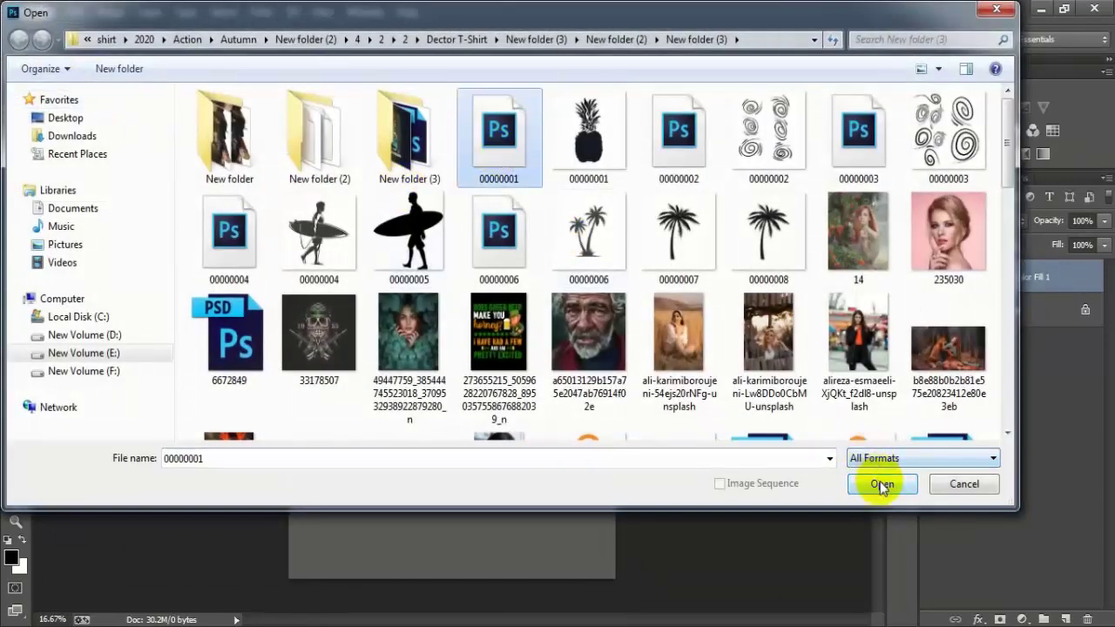
left_click(881, 483)
left_click_drag(484, 268, 424, 272)
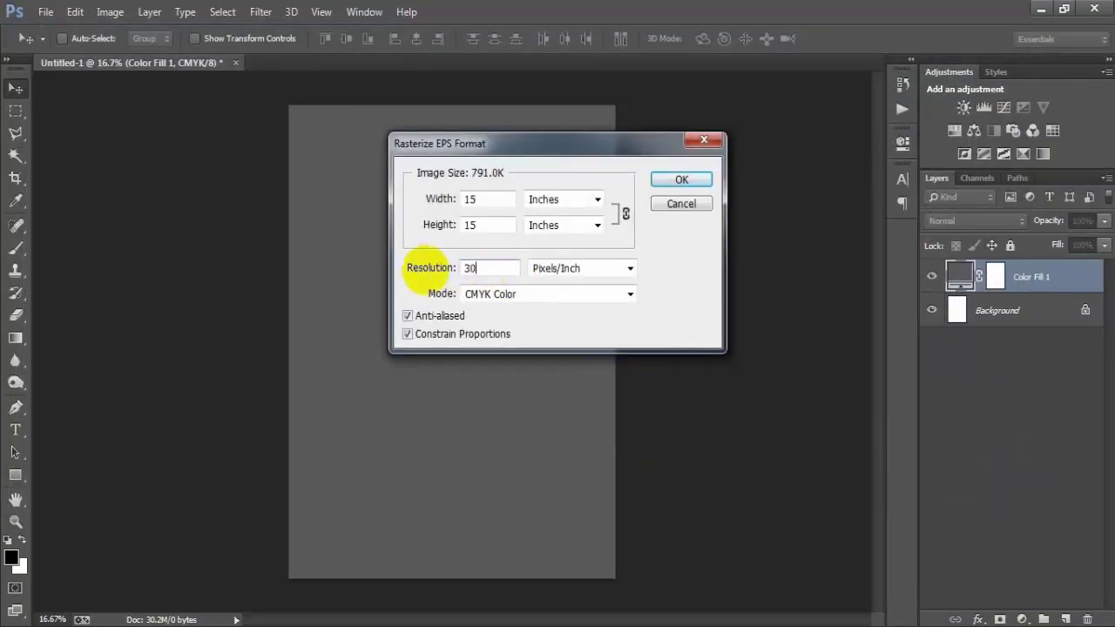
key("Return")
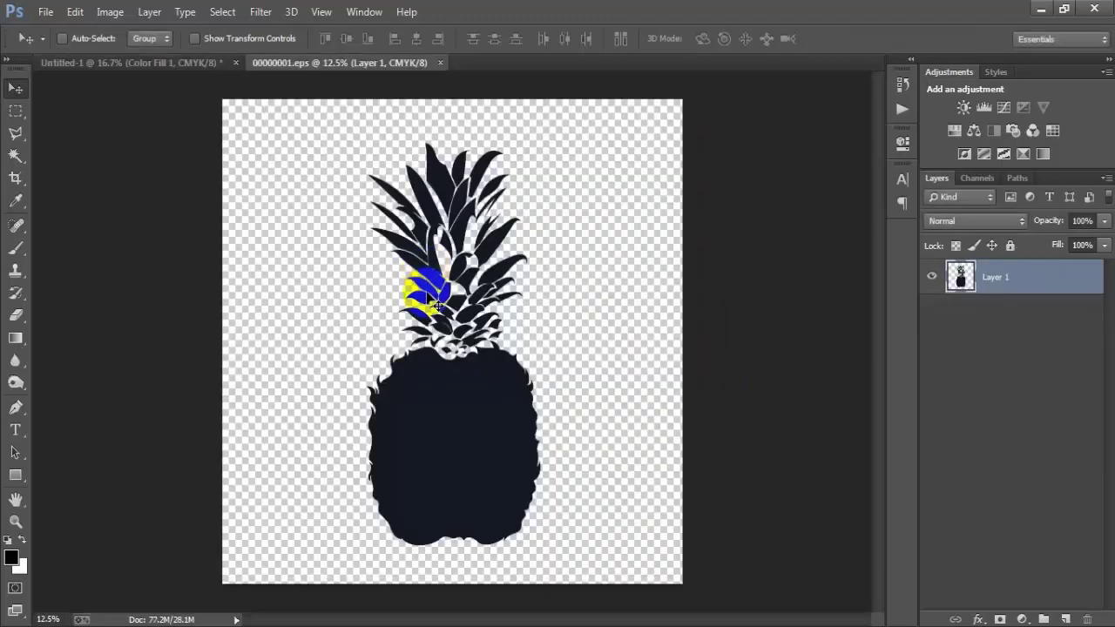
Select the pineapple's body without its leaf crown using the Polygonal Lasso, following the line where the leaves meet the fruit
left_click(15, 133)
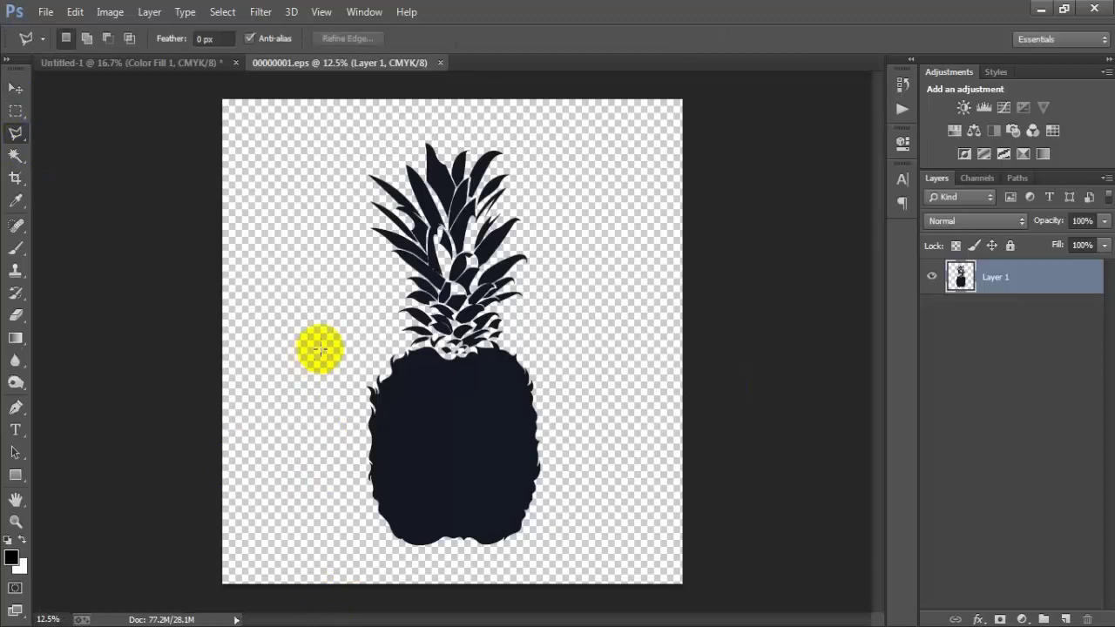
left_click(294, 344)
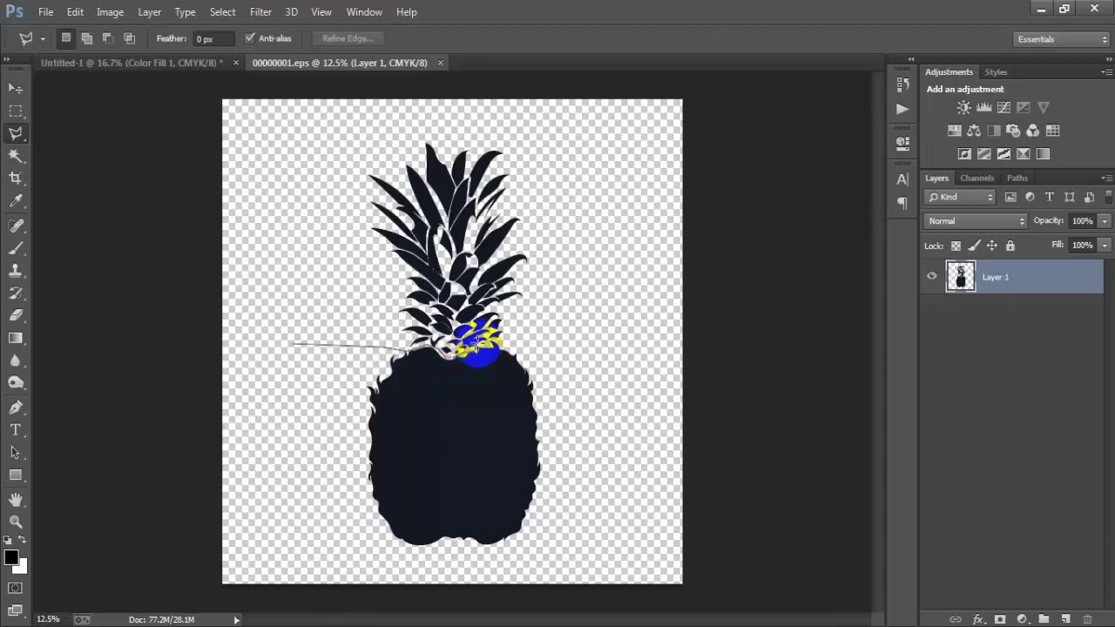
left_click(568, 355)
left_click(625, 427)
left_click(645, 526)
left_click(629, 597)
left_click(397, 607)
left_click(294, 573)
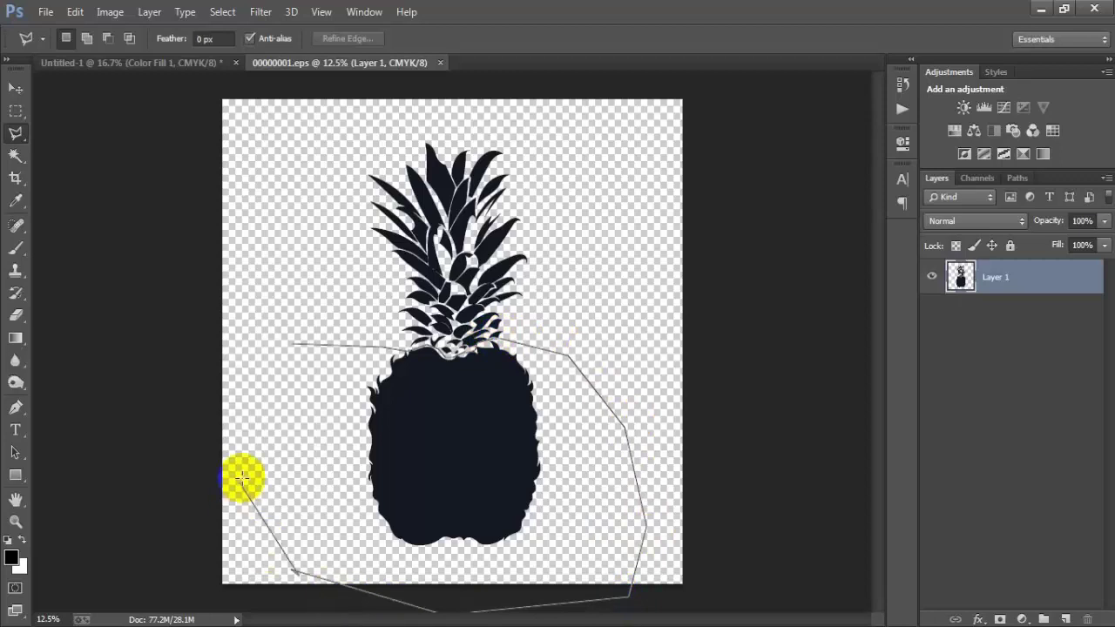
left_click(249, 463)
left_click(297, 344)
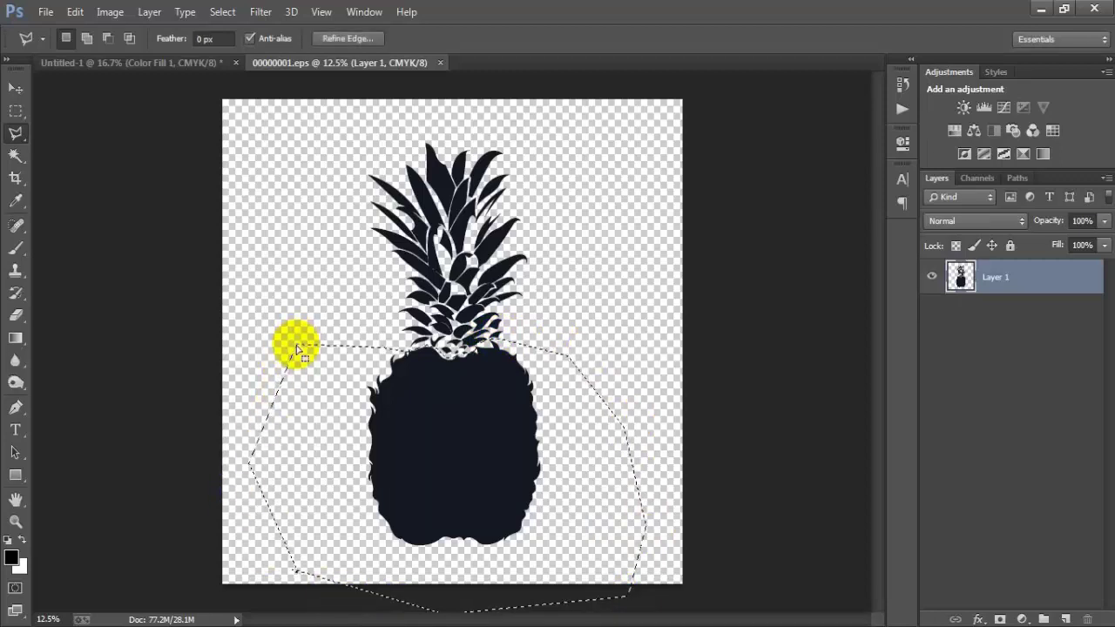
Move the selected pineapple body into the lower part of the Untitled-1 canvas and erase the stray leaf fragments along its upper edge
left_click(16, 88)
left_click_drag(444, 422, 477, 469)
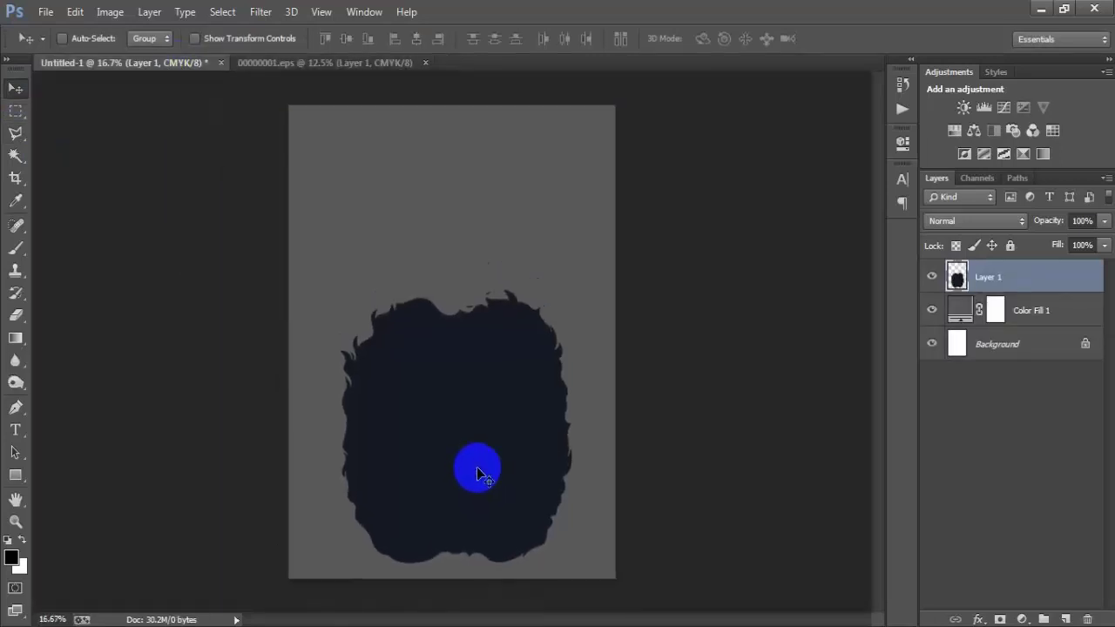
left_click(16, 315)
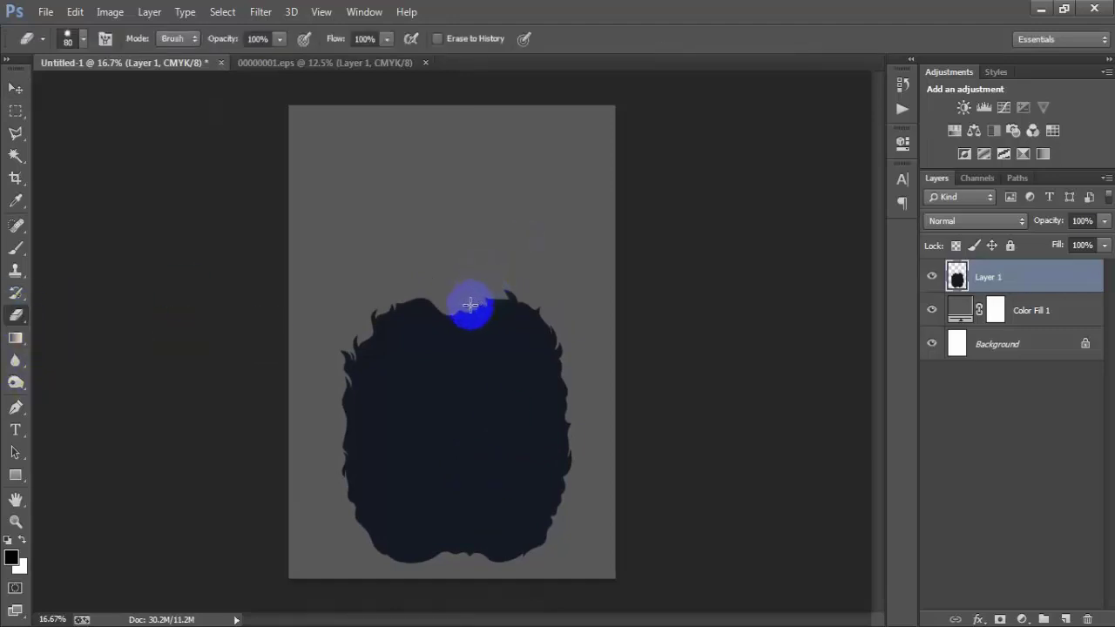
left_click(16, 88)
left_click(931, 277)
left_click(932, 277)
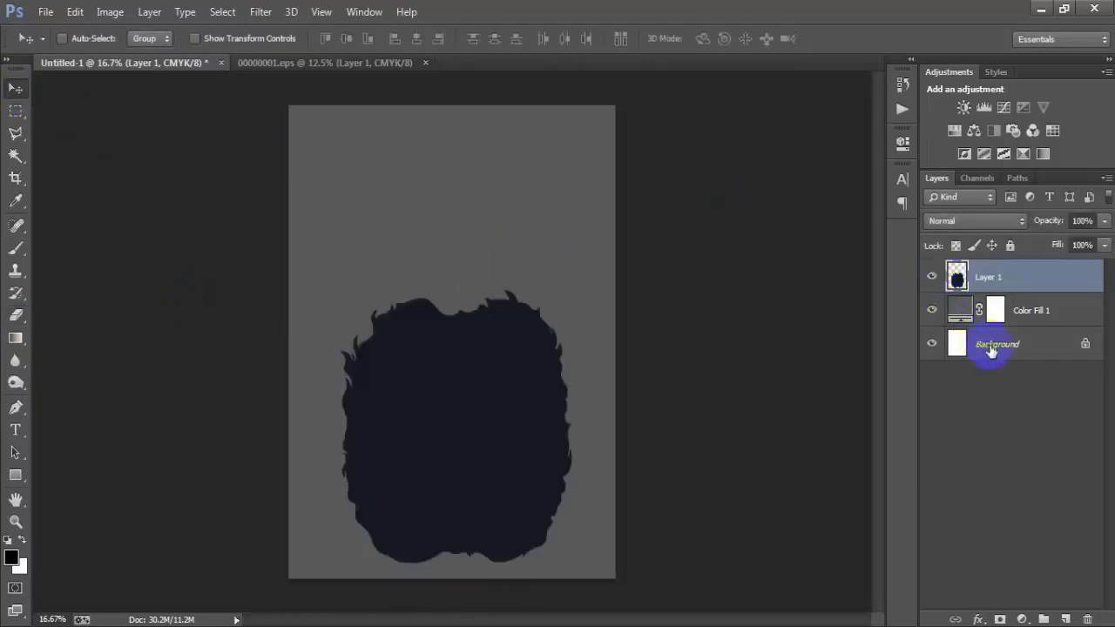
Center the pineapple body layer horizontally on the Background, leaving only Layer 1 selected
left_click(988, 346, "ctrl")
left_click(416, 39)
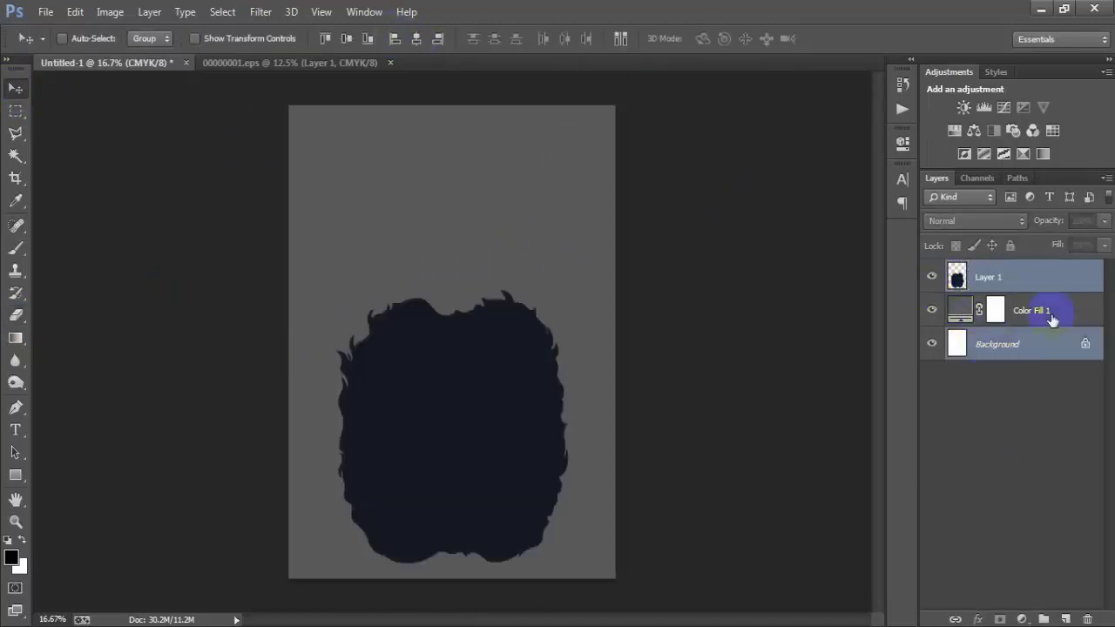
left_click(1073, 288)
left_click(932, 277)
left_click(932, 277)
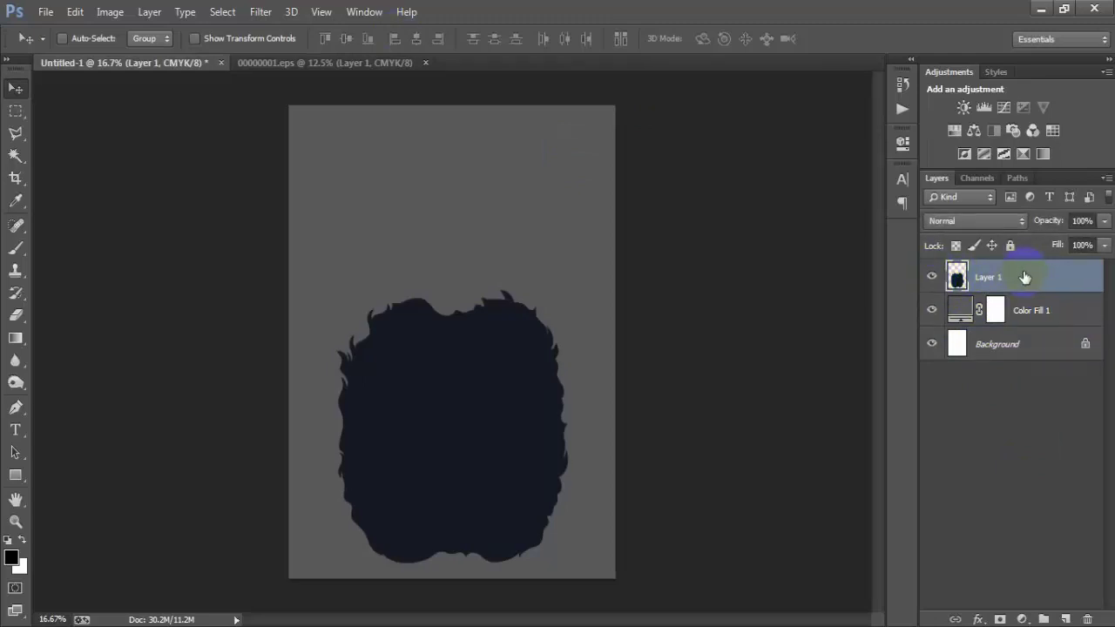
Add a Gradient Overlay to the pineapple body layer, starting from the violet-to-orange gradient preset
double_click(1061, 271)
left_click_drag(697, 79, 587, 73)
left_click(512, 298)
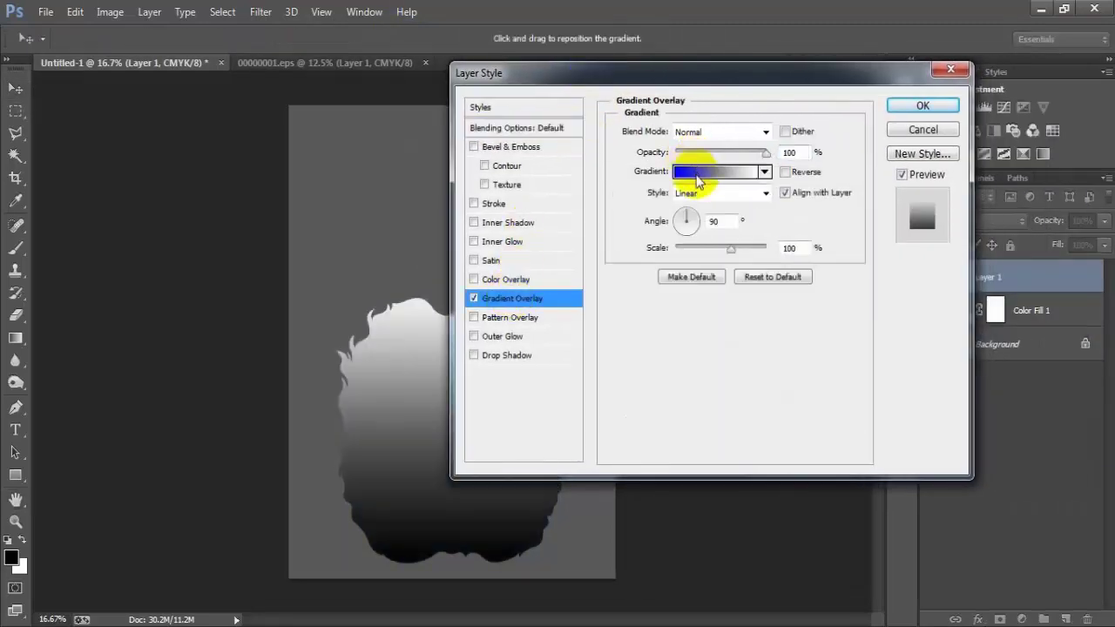
left_click(703, 166)
left_click(735, 146)
left_click_drag(744, 85, 639, 62)
Set the gradient's color stop at location 100% to EADF9E
left_click(810, 357)
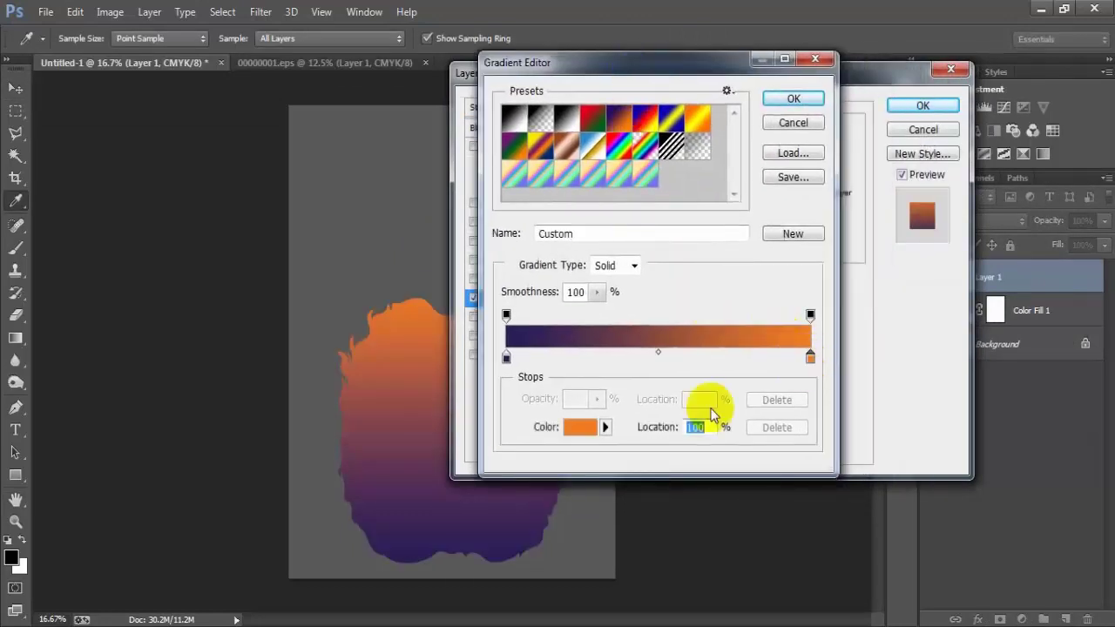
left_click(580, 427)
left_click_drag(644, 86, 503, 75)
left_click_drag(663, 337, 599, 342)
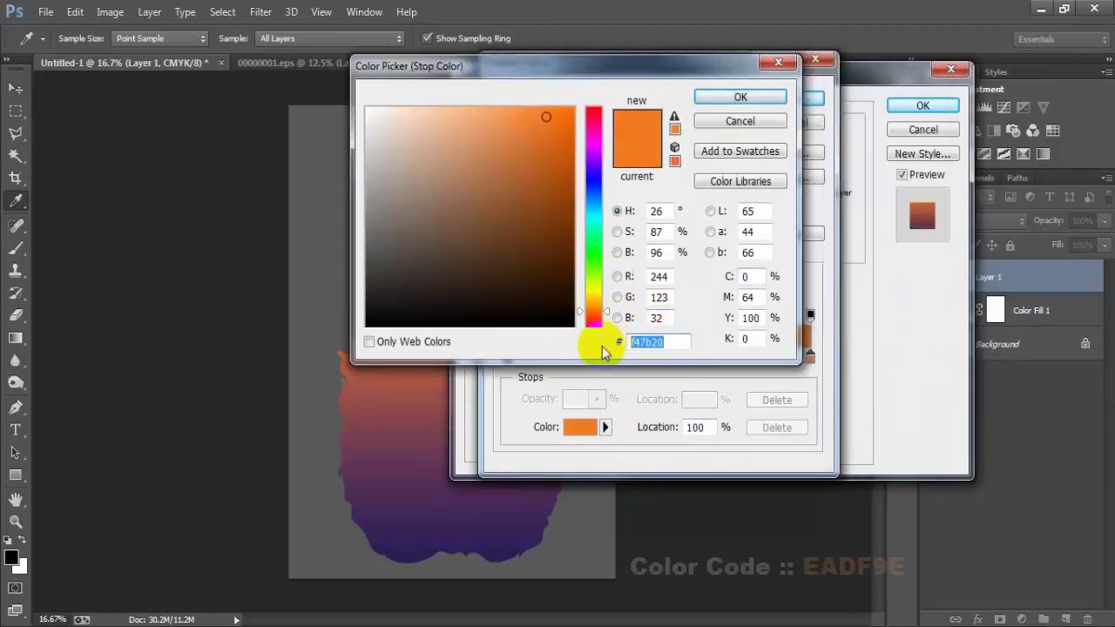
type("EAD")
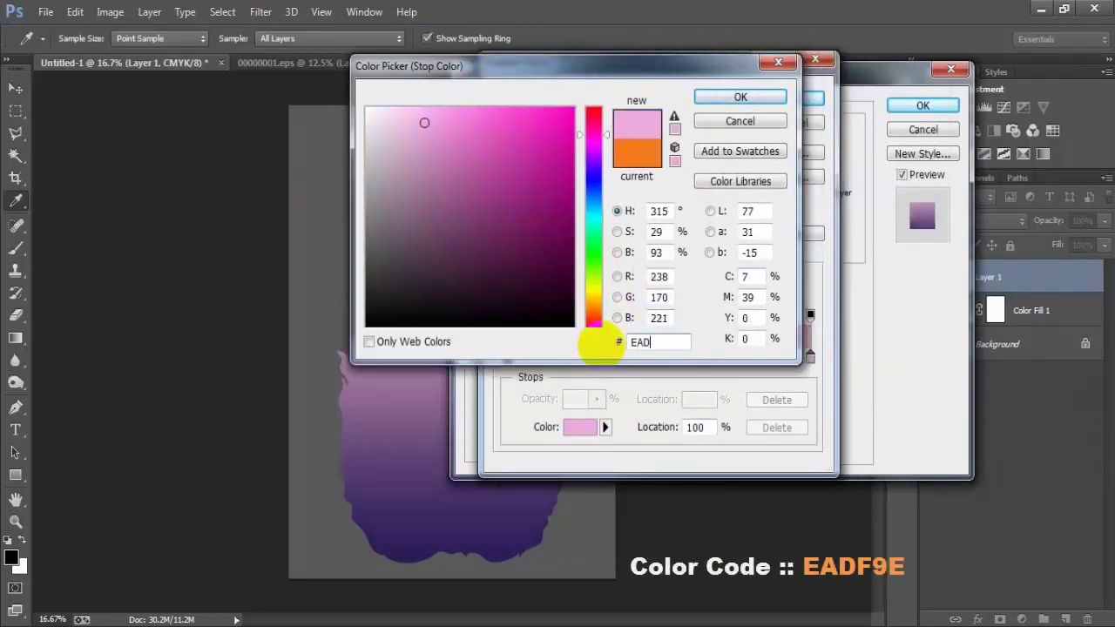
type("F9E")
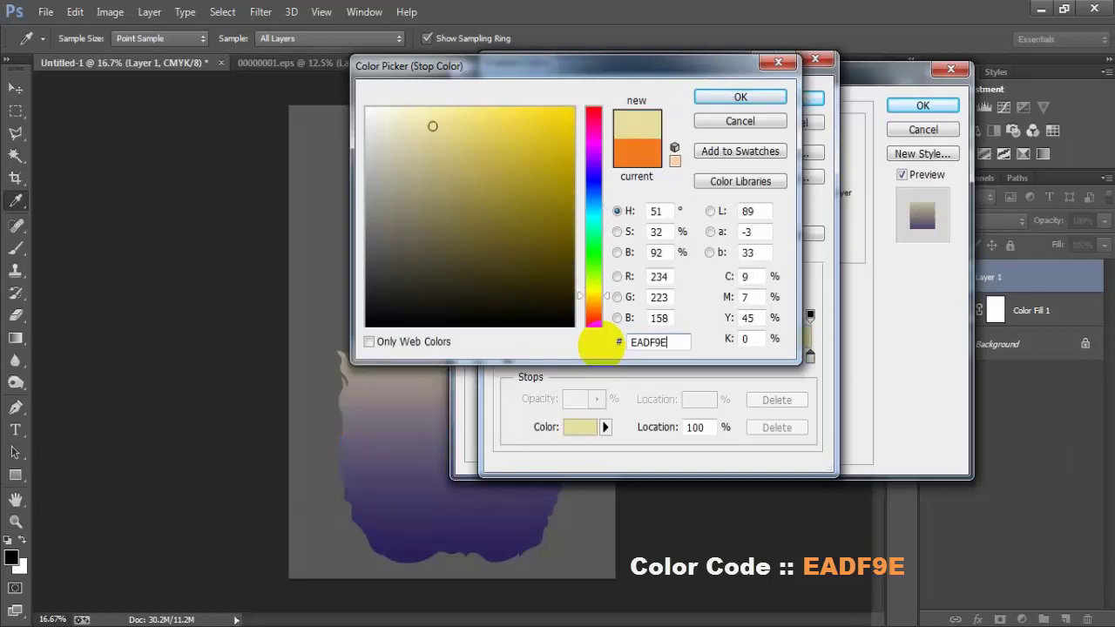
left_click(730, 98)
Set the gradient's color stop at location 0% to 279AA7 and apply the Gradient Overlay
left_click(505, 357)
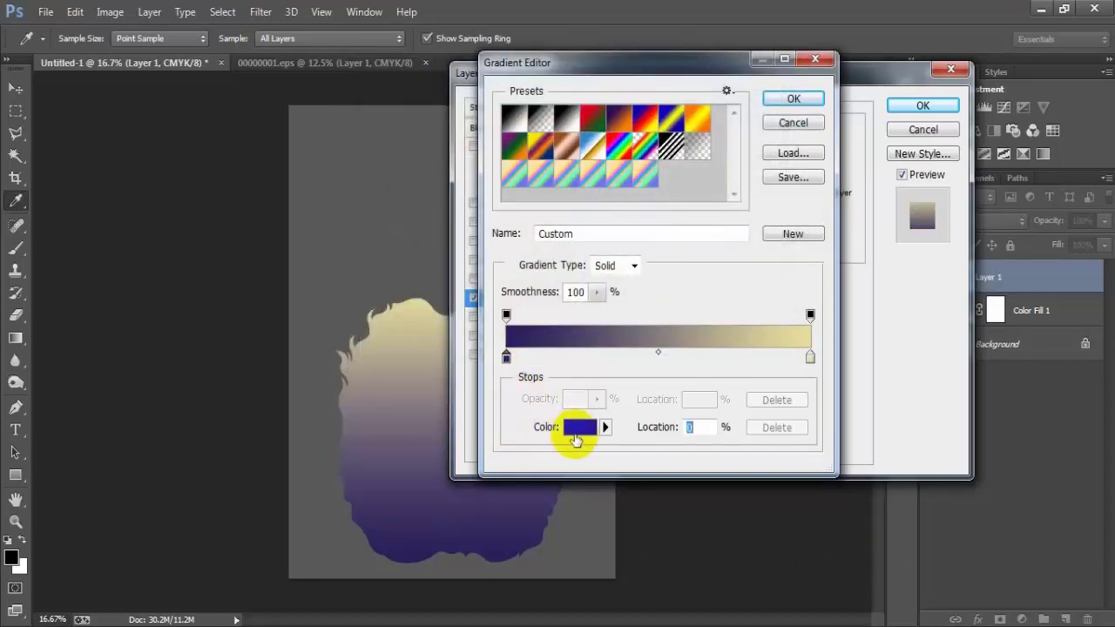
left_click(579, 427)
left_click_drag(667, 341, 621, 341)
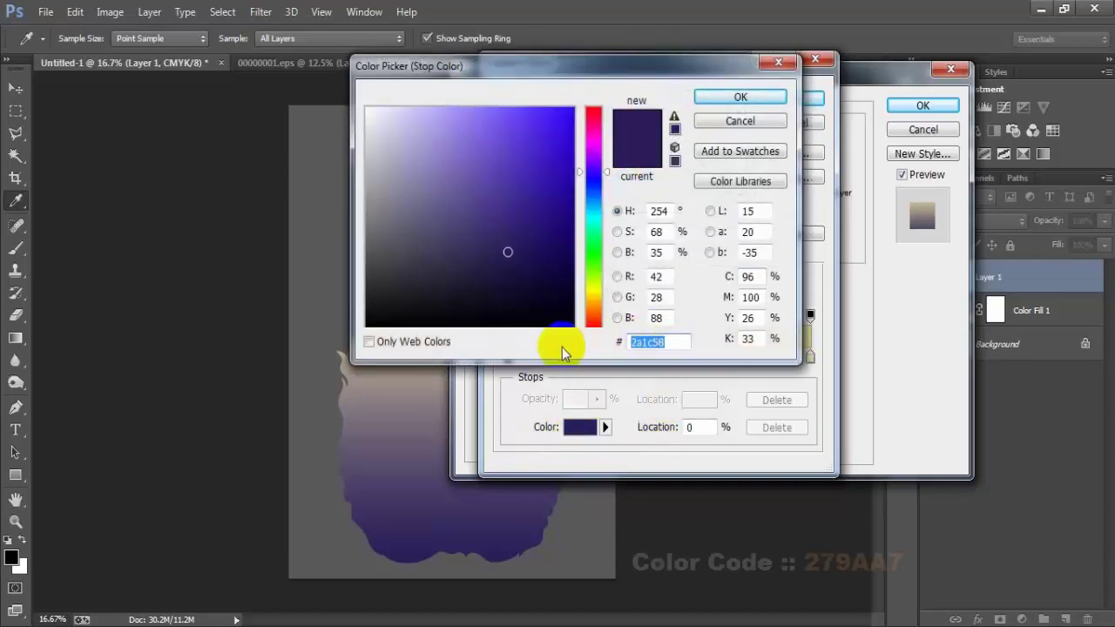
type("27")
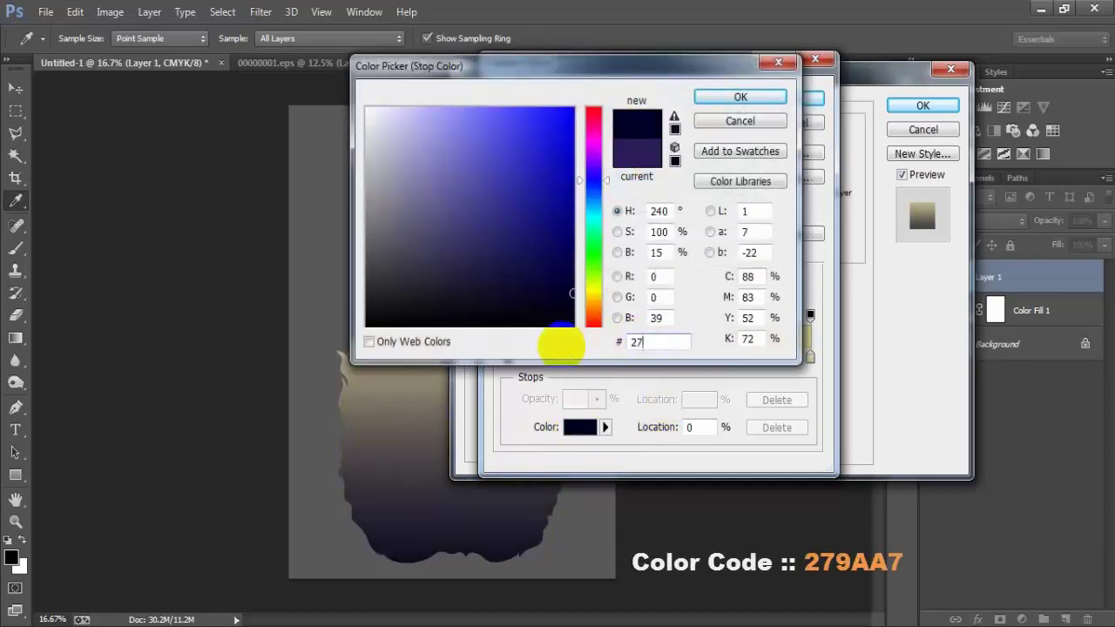
type("9AA7")
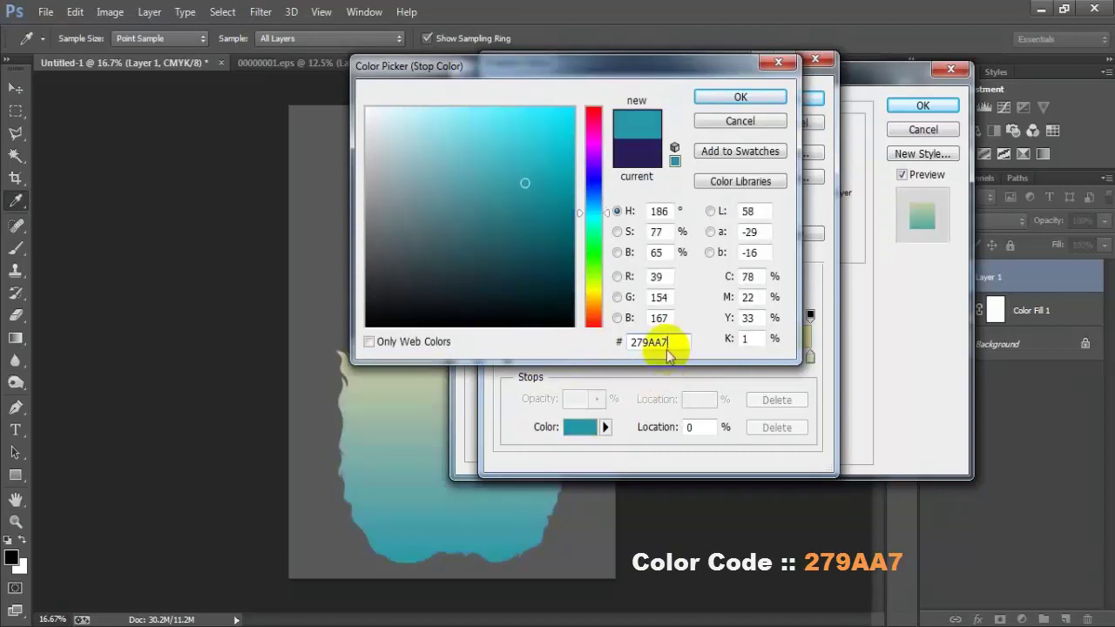
left_click_drag(668, 343, 629, 340)
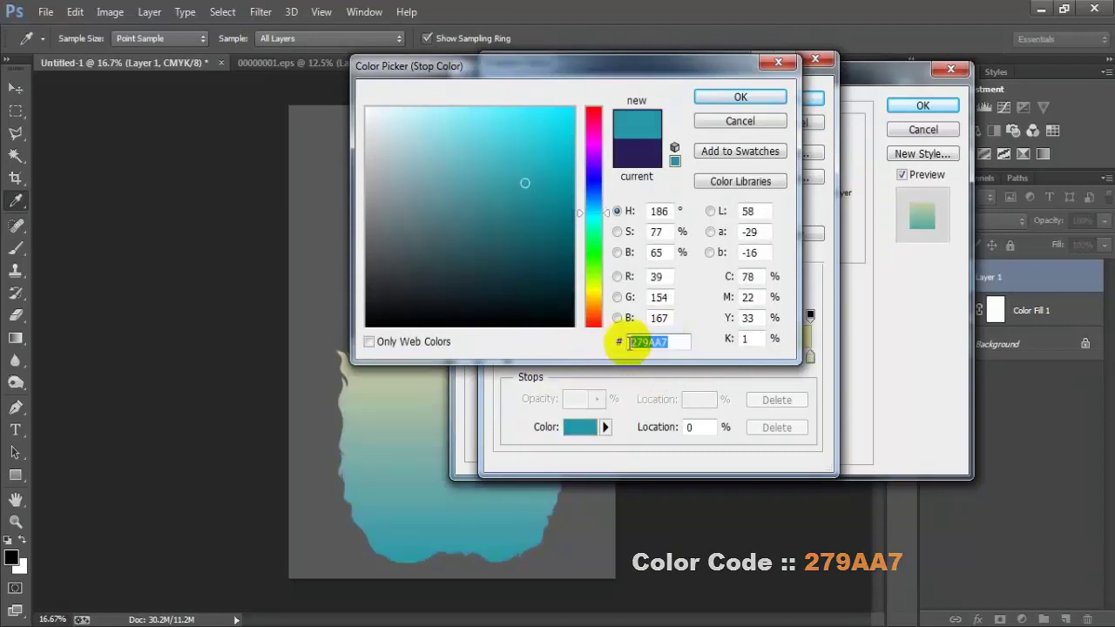
left_click(740, 98)
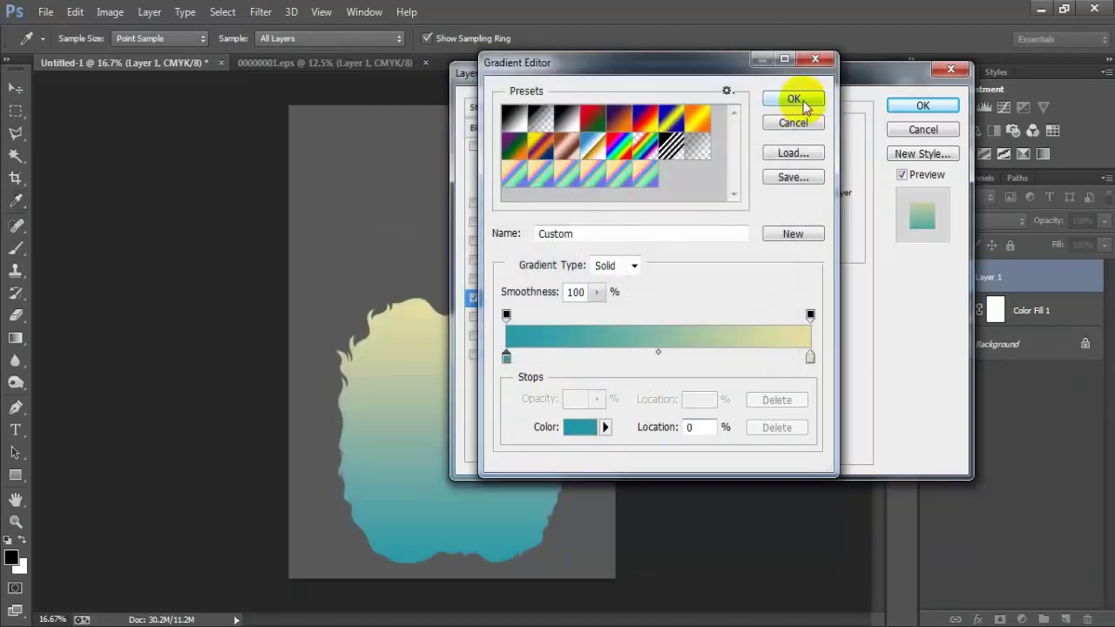
left_click(794, 100)
left_click(919, 106)
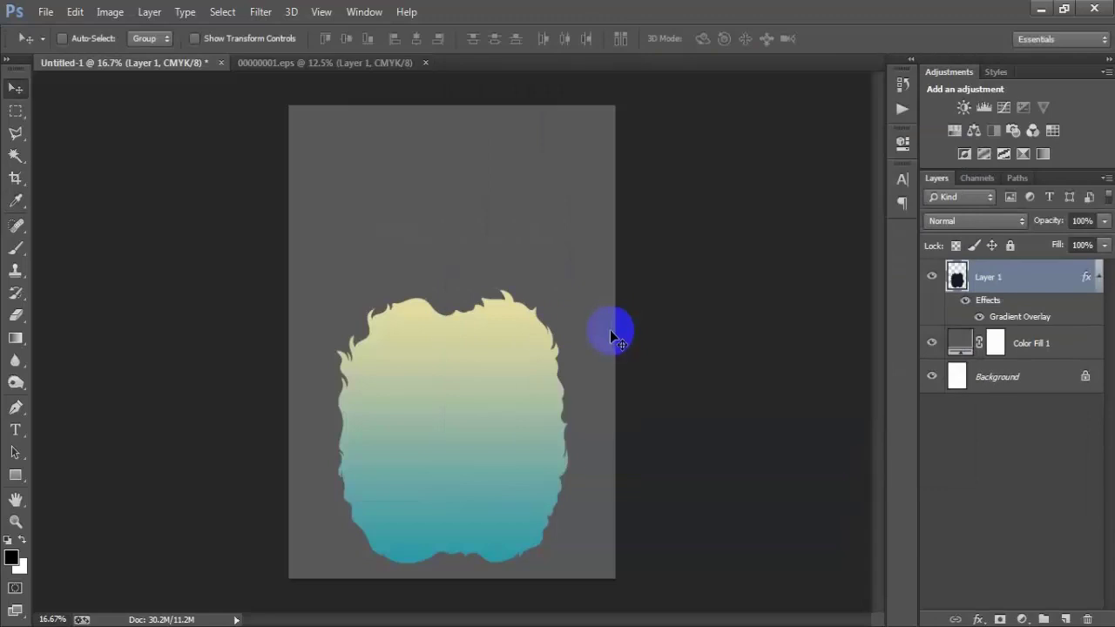
Outline the pineapple's leaf crown in 00000001.eps with a closed Polygonal Lasso selection, following the upper edge of the body
left_click(319, 63)
key("ctrl+d")
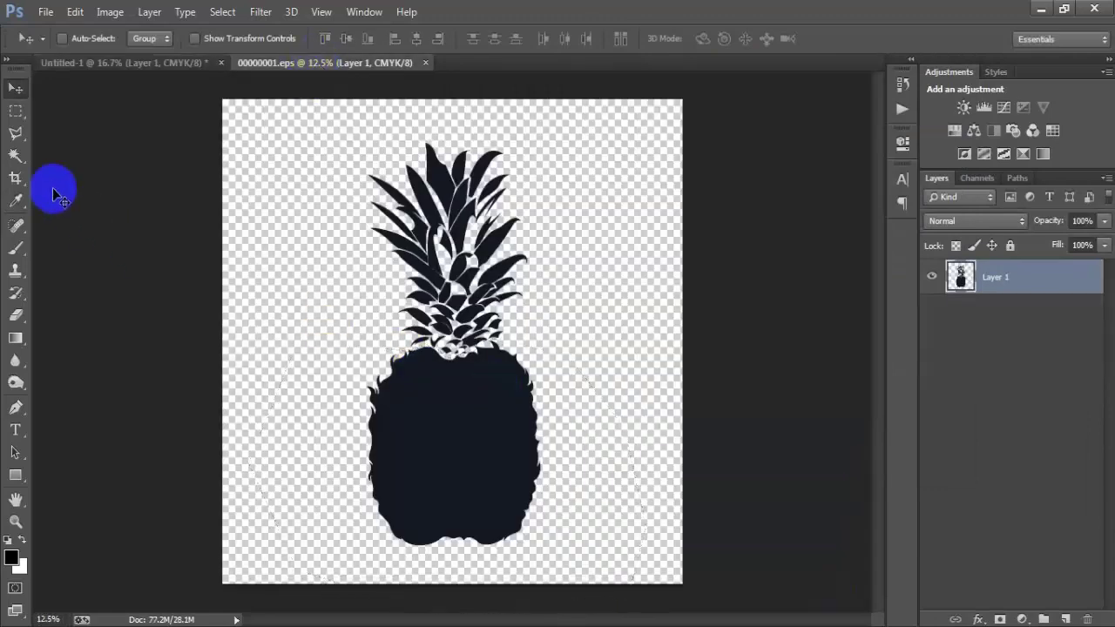
left_click(15, 133)
left_click(267, 276)
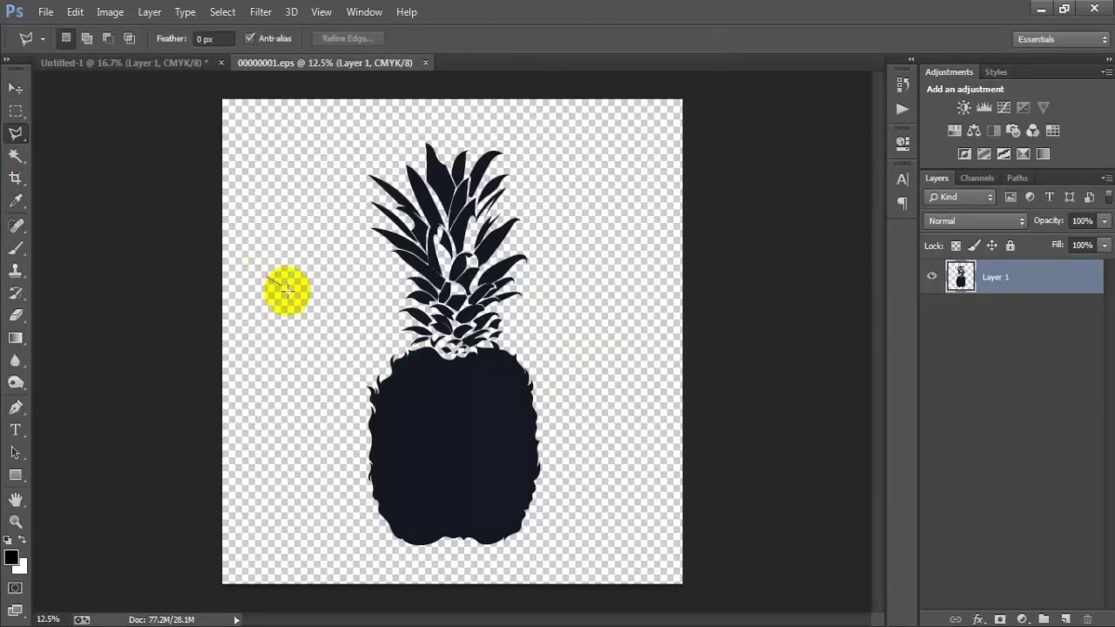
scroll(373, 345, "up", 1)
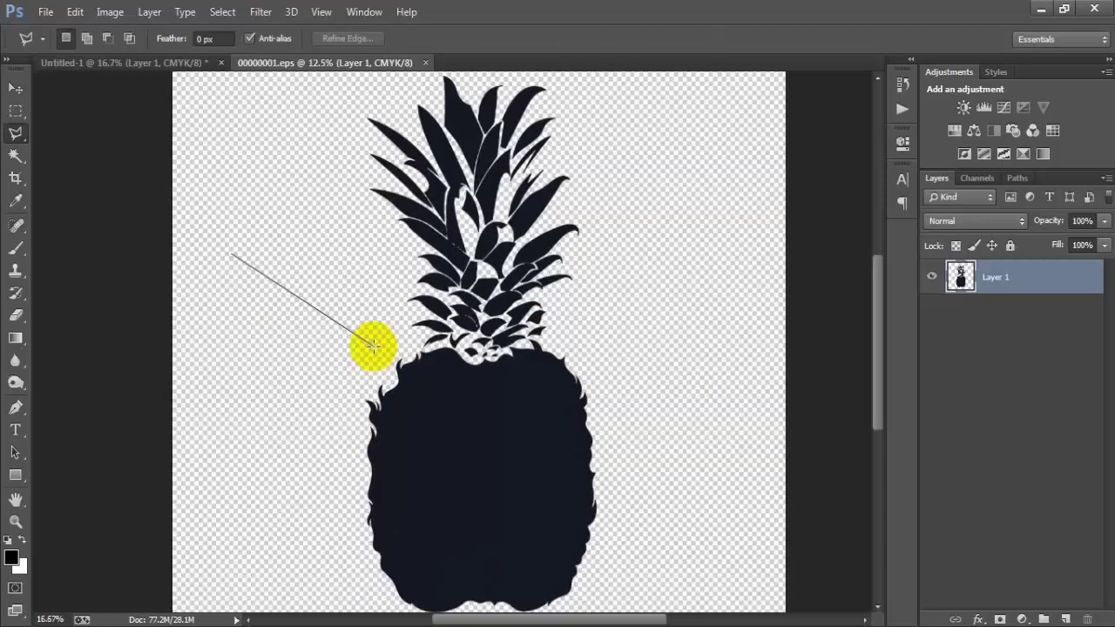
left_click(372, 346)
left_click(412, 349)
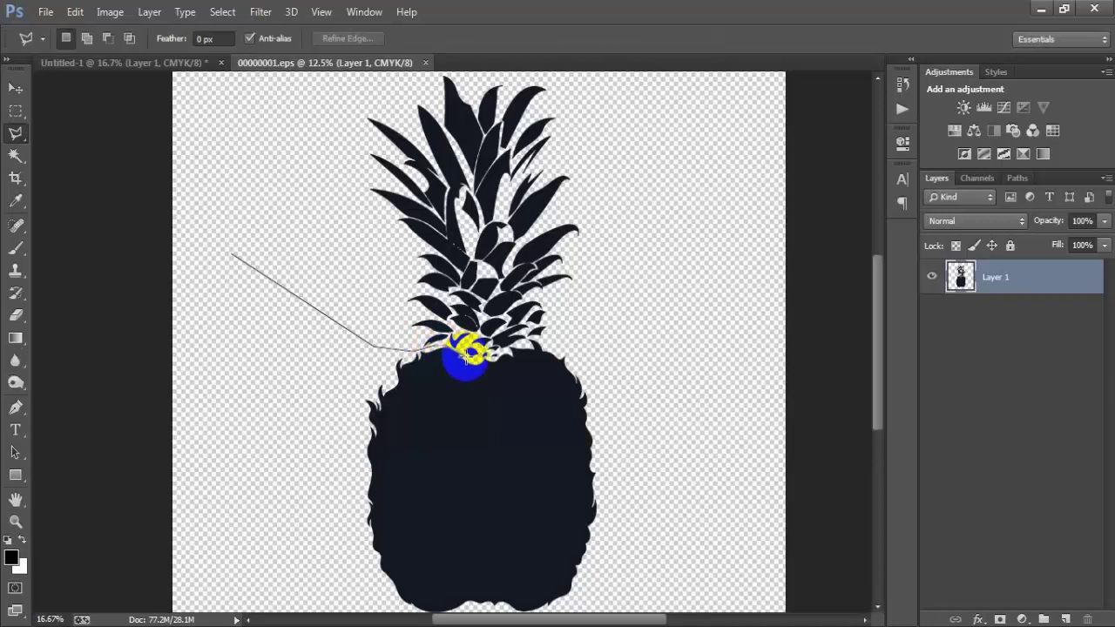
left_click(435, 358)
left_click(475, 365)
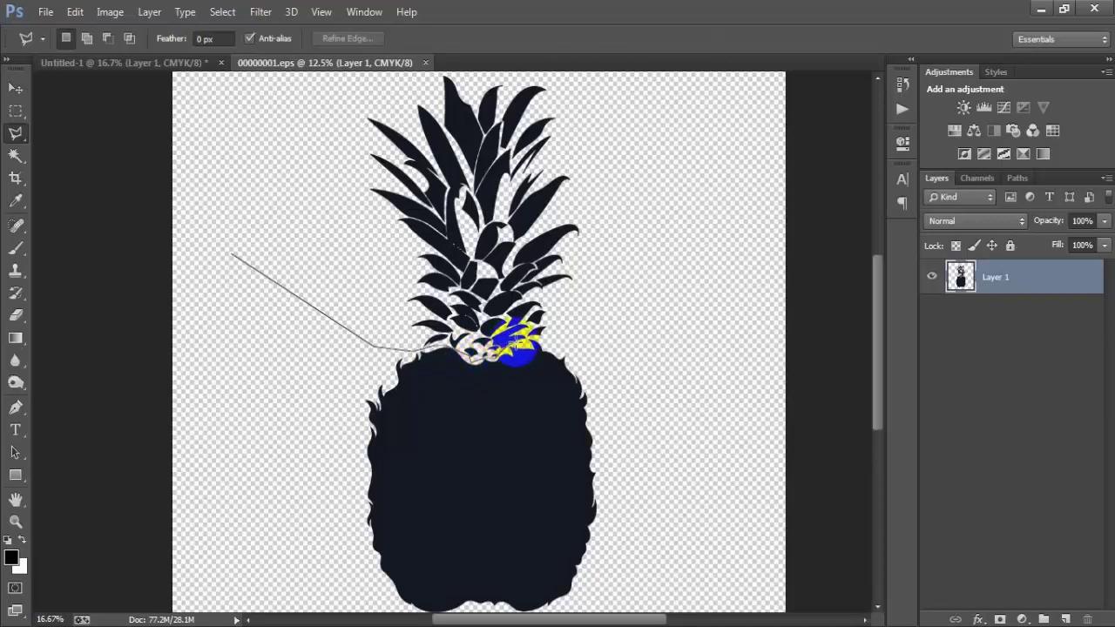
left_click(687, 364)
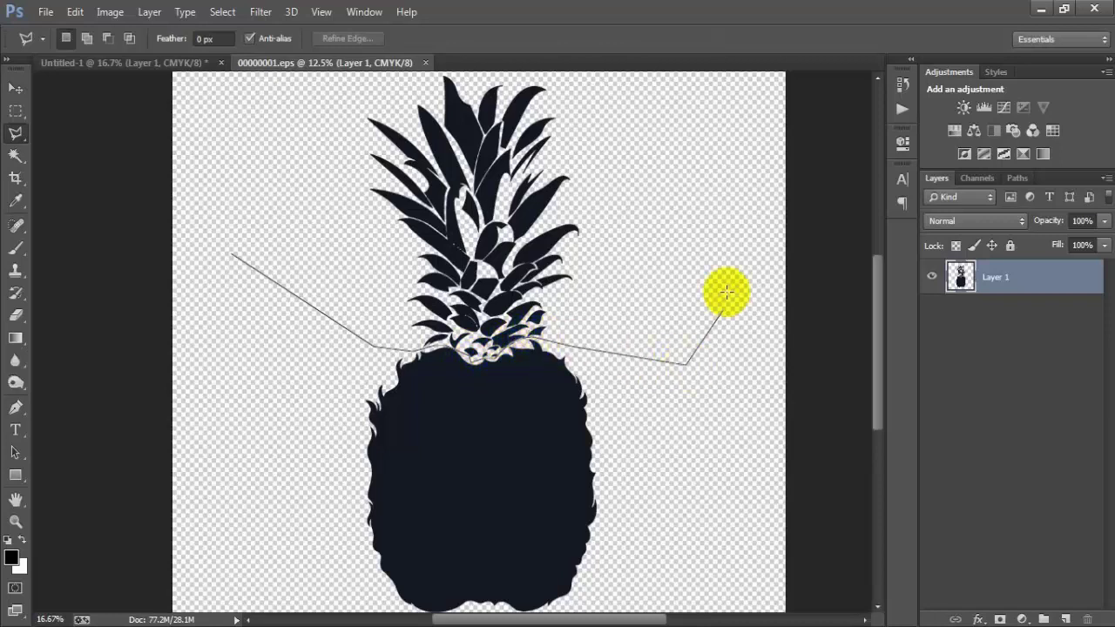
left_click(734, 209)
left_click(658, 92)
left_click(509, 77)
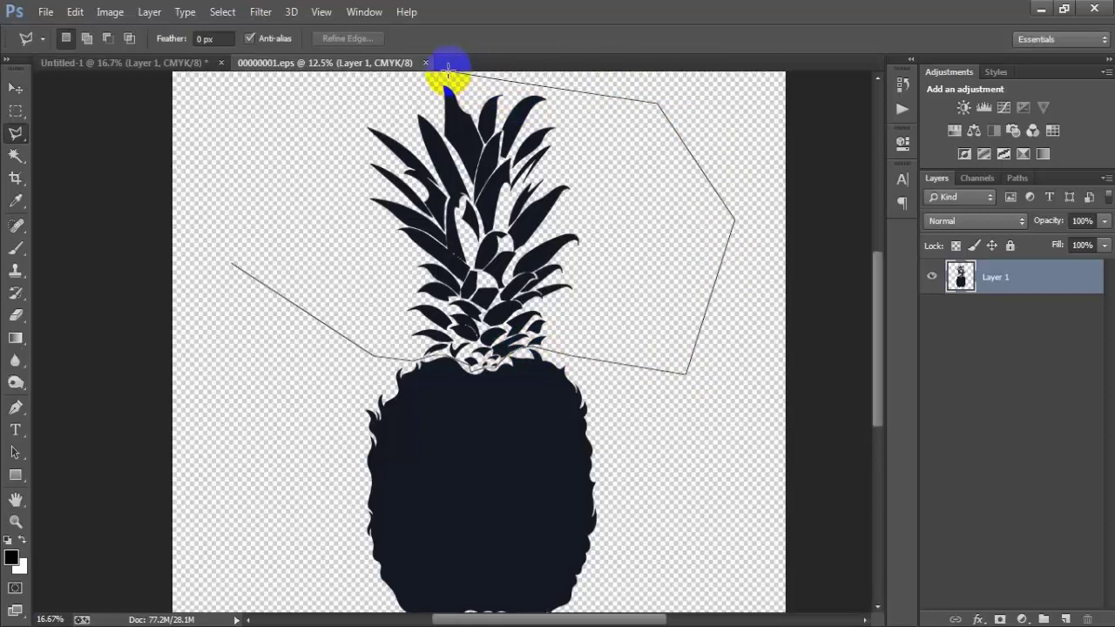
left_click(448, 73)
left_click(369, 101)
left_click(264, 183)
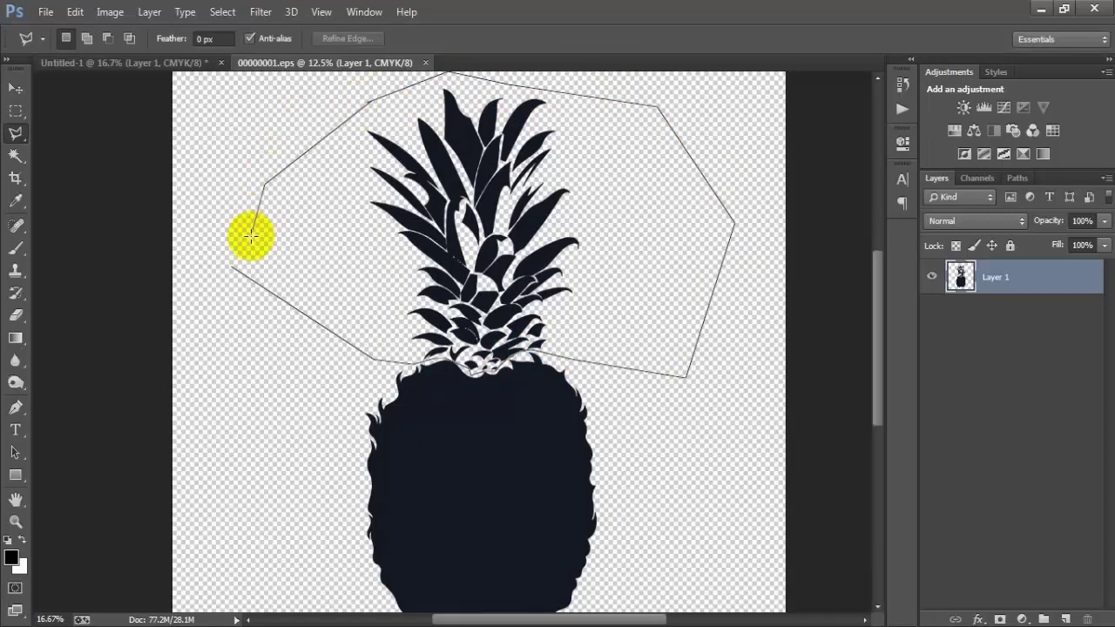
left_click(234, 265)
Transfer the selected leaf crown into the Untitled-1 document and close the 00000001.eps file
left_click(15, 88)
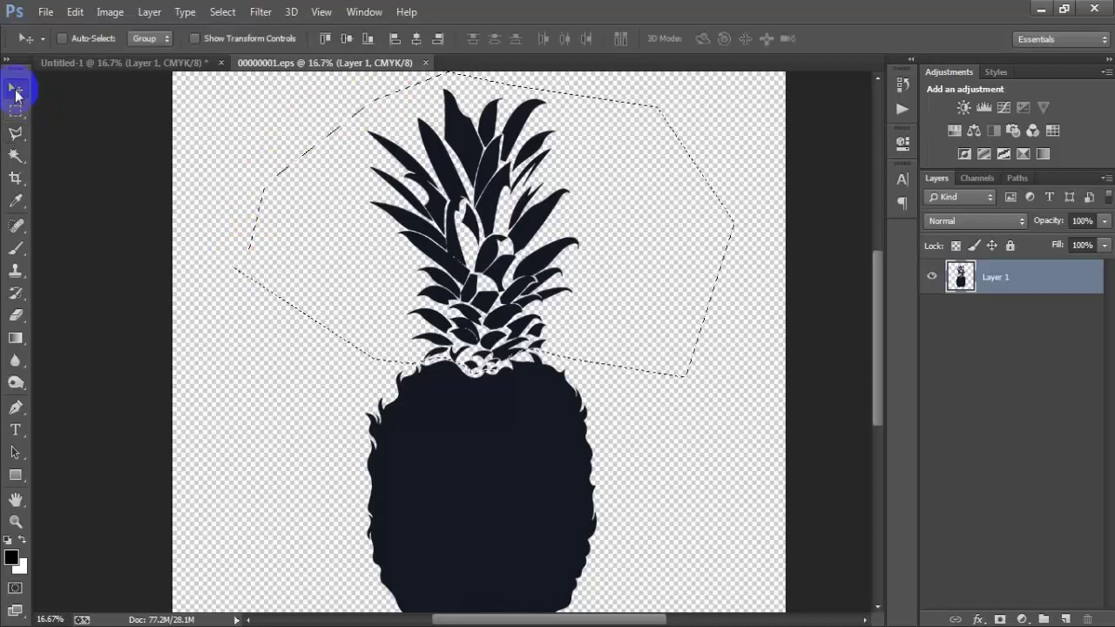
left_click_drag(438, 183, 468, 277)
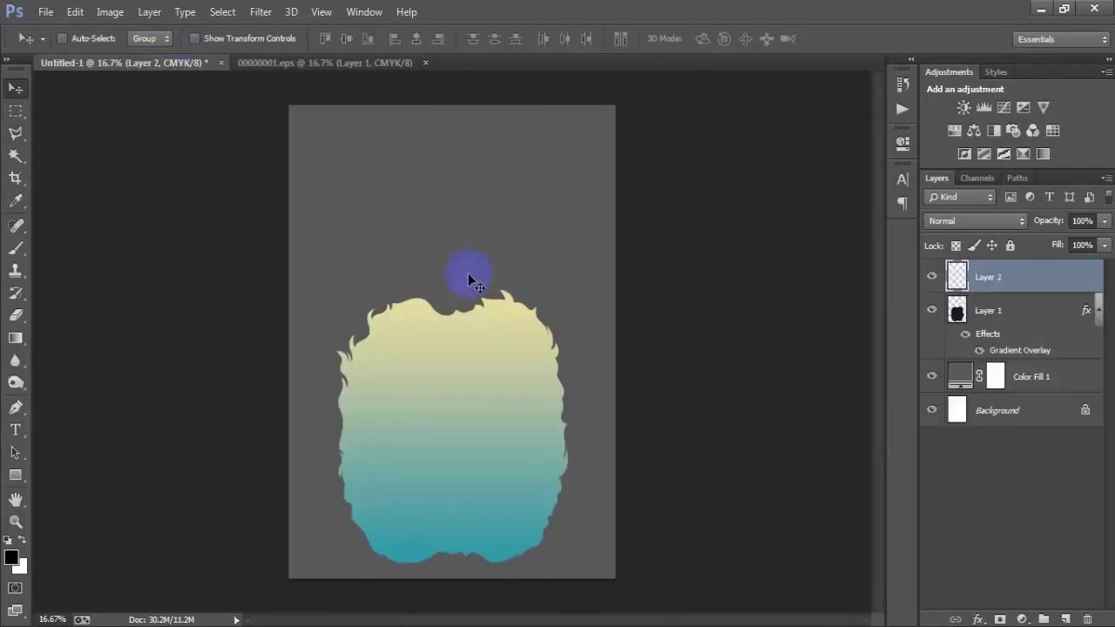
left_click(426, 63)
left_click(567, 252)
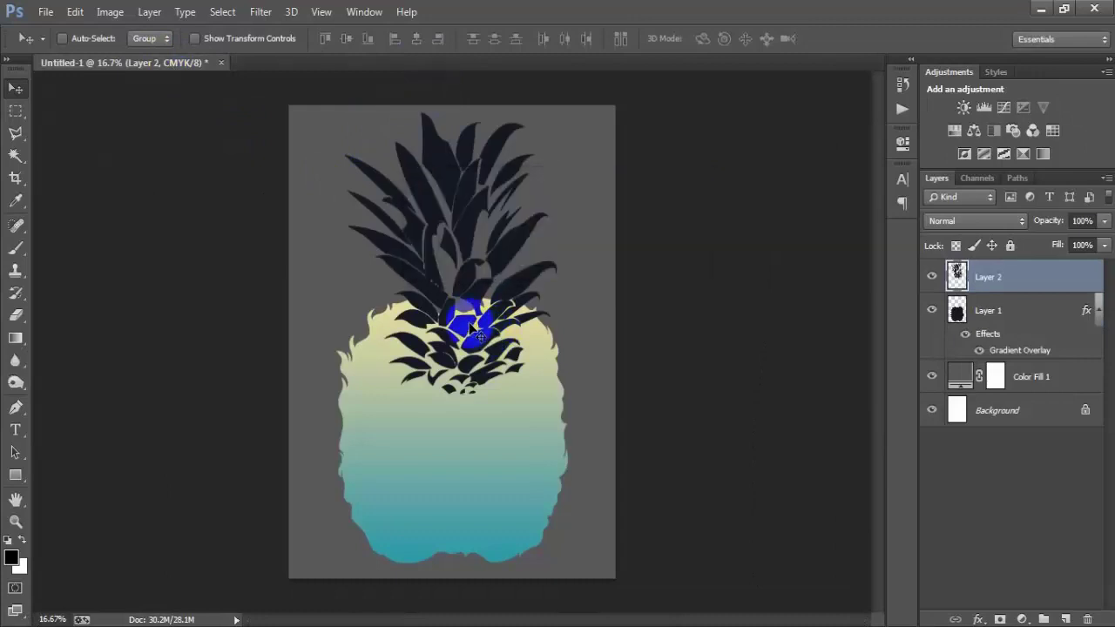
Seat the leaf crown on top of the pineapple body and nudge both layers down together to the canvas's lower edge
left_click_drag(473, 319, 462, 236)
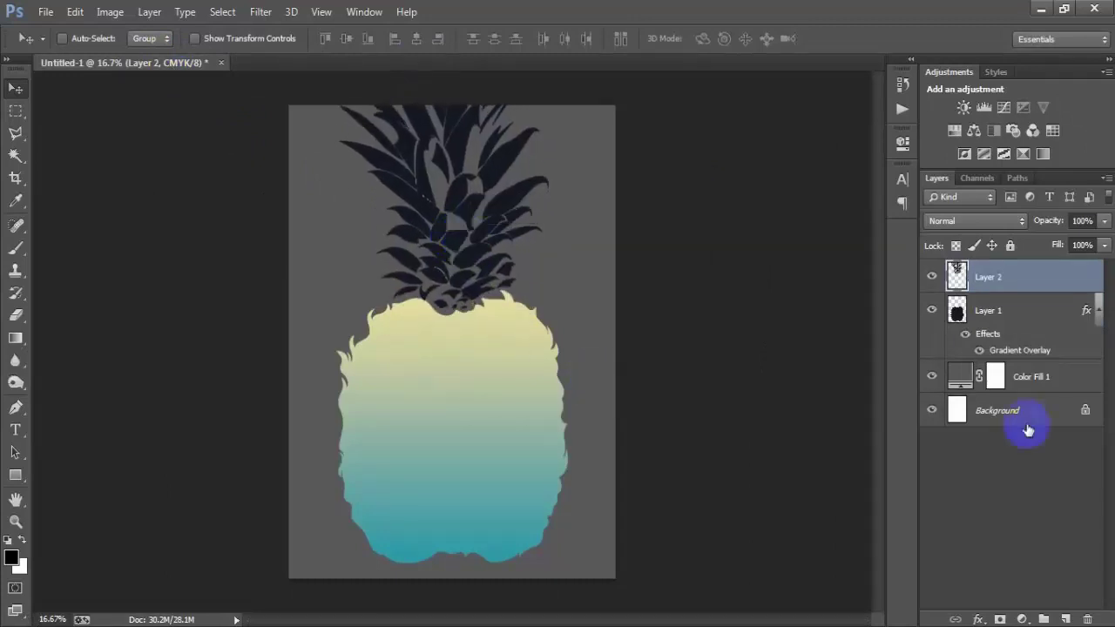
left_click(1024, 312, "shift")
key("shift+Down")
key("shift+Down")
key("shift+Down")
key("shift+Down")
key("shift+Down")
key("shift+Down")
key("shift+Down")
key("shift+Down")
key("shift+Down")
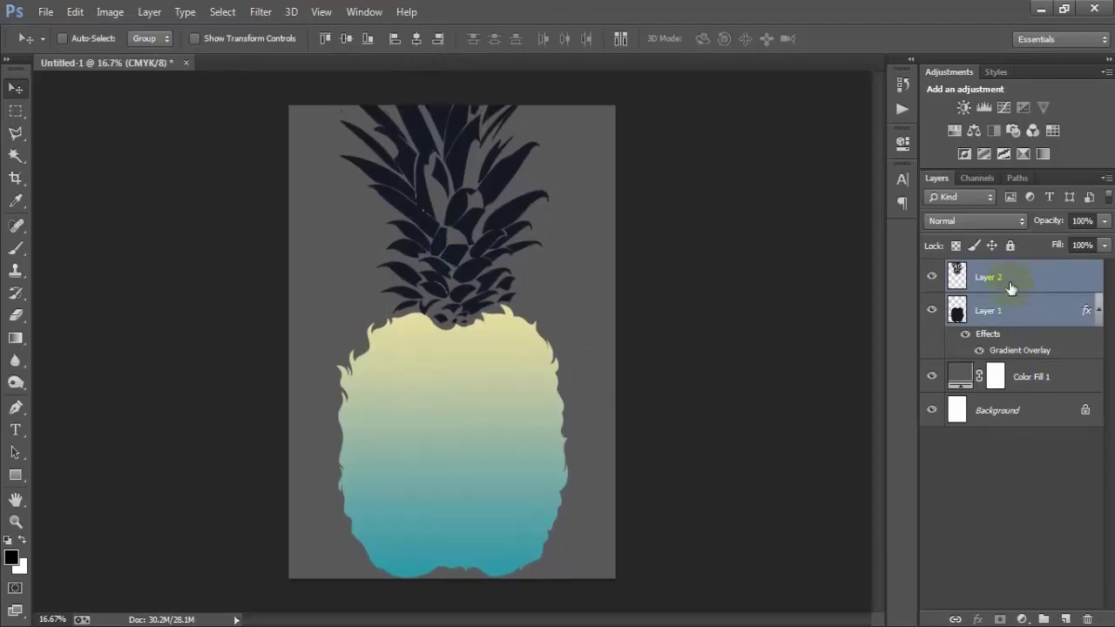
Scale the leaf crown layer proportionally to 68.21% and position it just above the pineapple body
left_click(1009, 282)
key("ctrl+t")
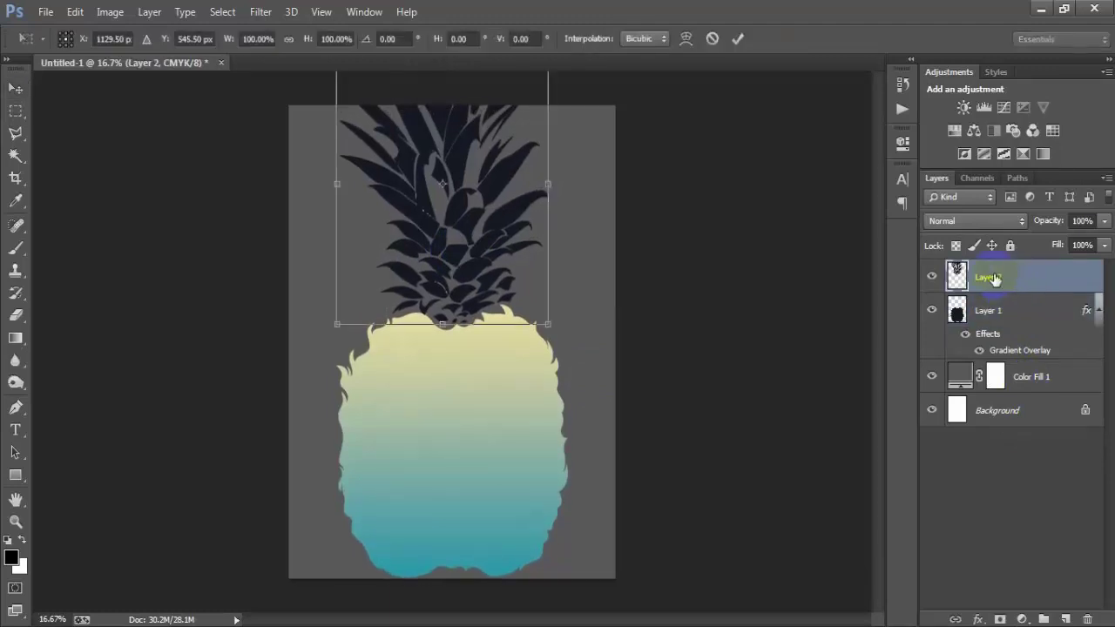
left_click_drag(547, 325, 515, 278)
left_click_drag(490, 221, 488, 252)
left_click(736, 38)
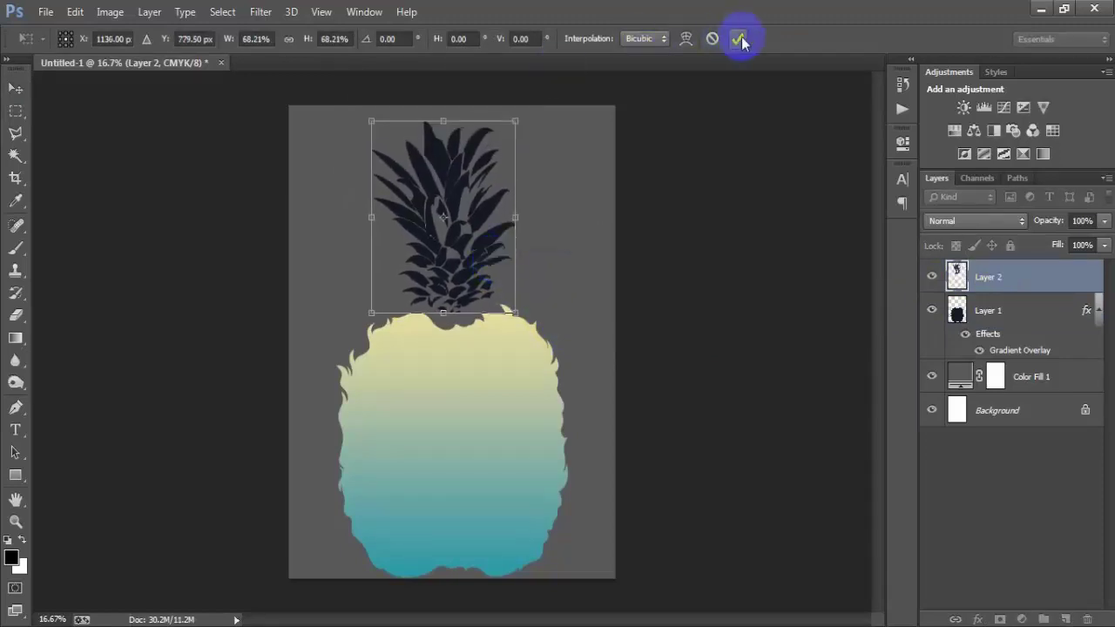
Scale the pineapple body layer proportionally about its center to about 77%
left_click(958, 319)
key("ctrl+t")
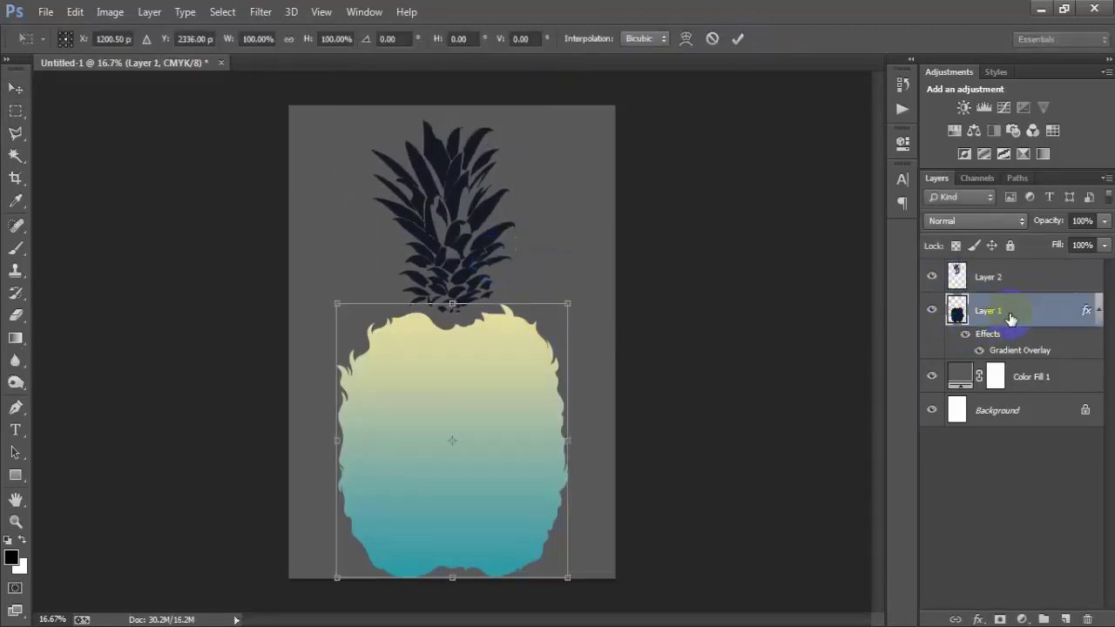
left_click_drag(568, 578, 555, 537)
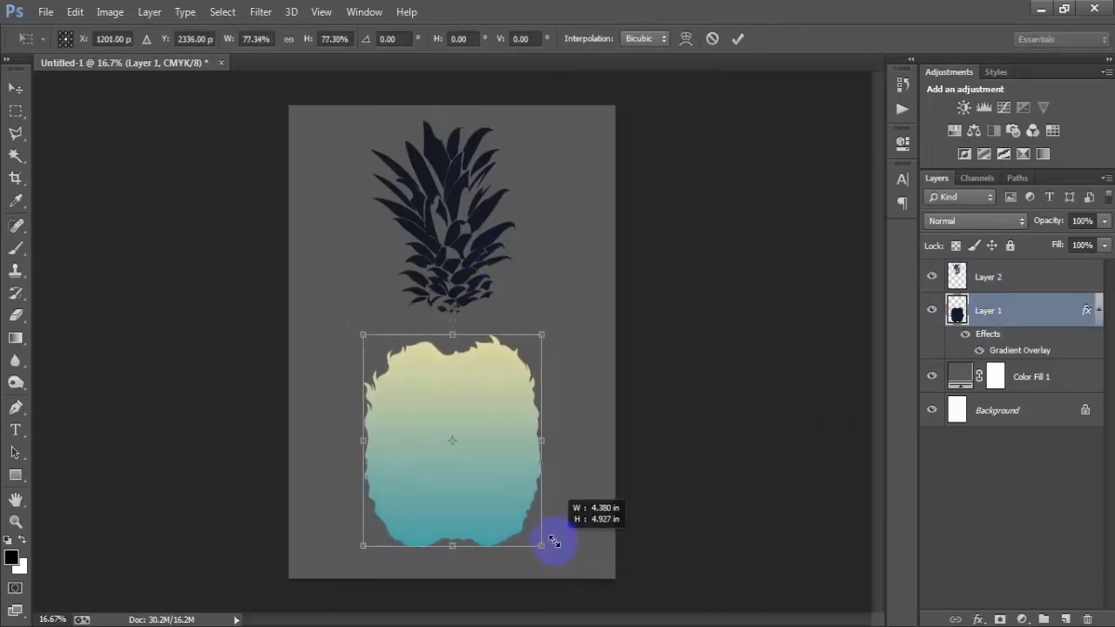
left_click(737, 39)
Nudge the pineapple body up until its top meets the base of the leaf crown
key("shift+Up")
key("shift+Up")
key("shift+Up")
key("shift+Up")
key("shift+Up")
key("shift+Up")
key("shift+Up")
key("shift+Up")
key("shift+Up")
key("shift+Up")
key("shift+Up")
key("shift+Up")
key("shift+Up")
key("shift+Up")
key("shift+Up")
key("shift+Up")
key("shift+Up")
key("shift+Up")
key("shift+Up")
key("shift+Up")
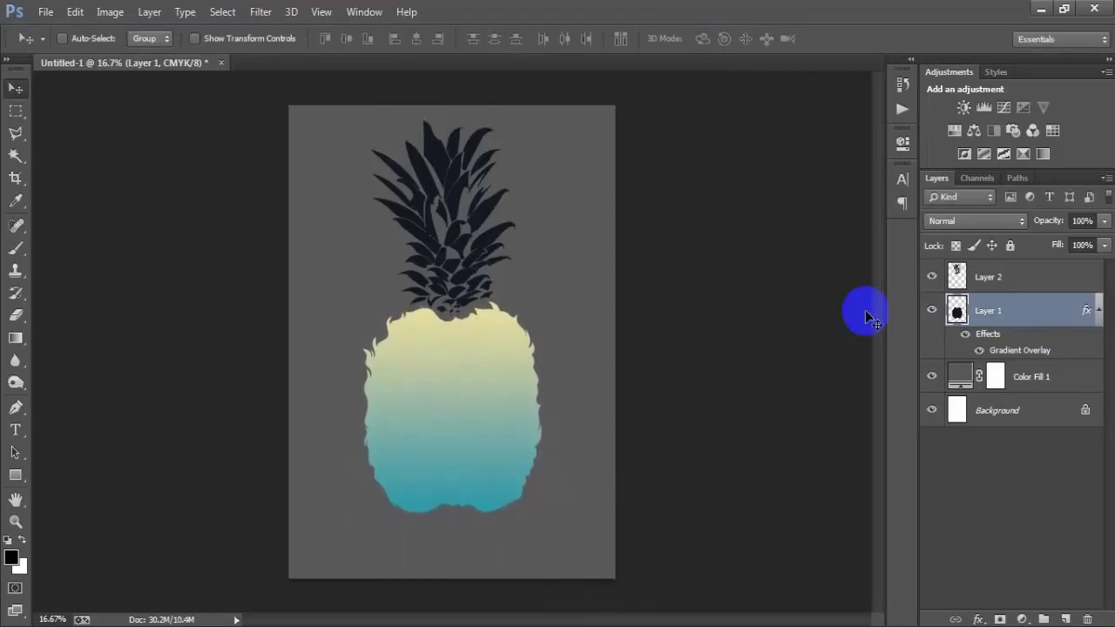
Center the leaf crown layer horizontally on the Background
left_click(1005, 280)
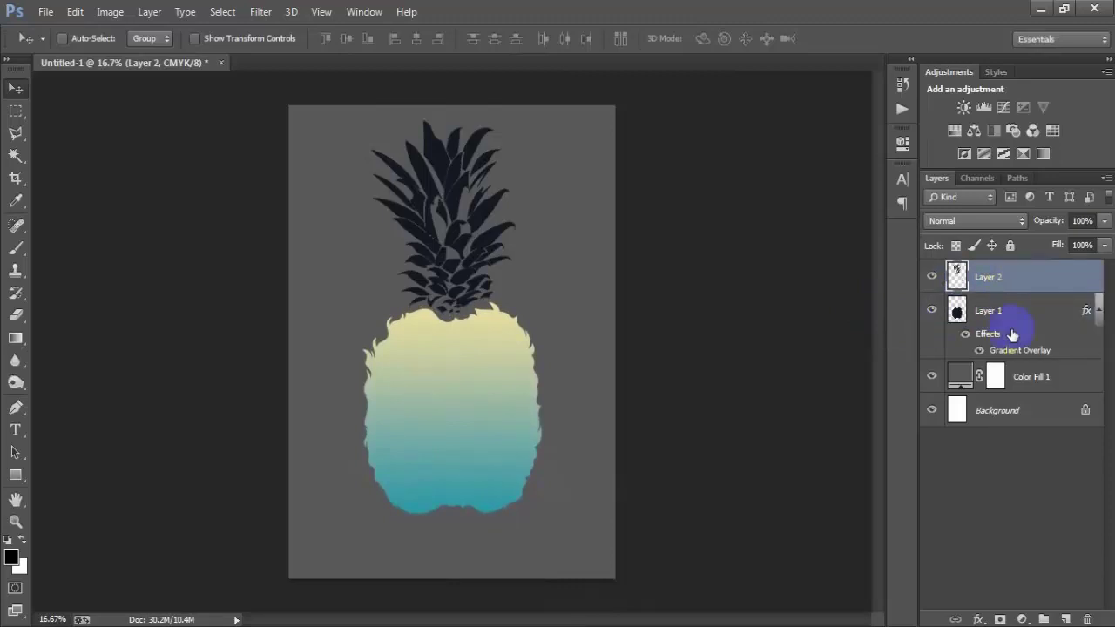
left_click(997, 410, "ctrl")
left_click(416, 38)
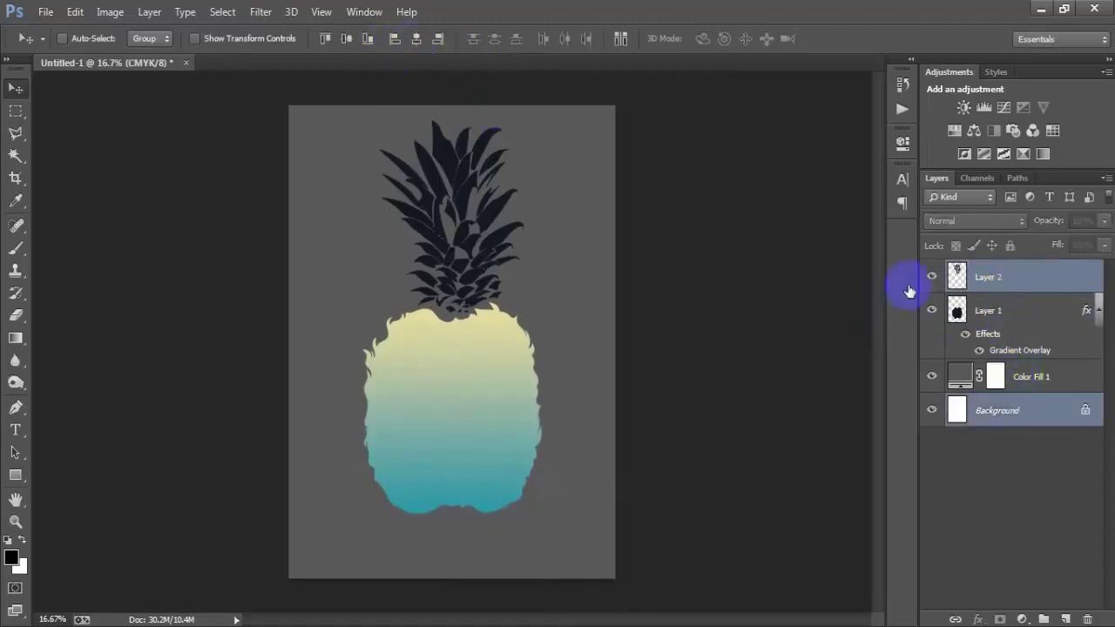
Nudge the pineapple body layer slightly to the right to line it up beneath the leaf crown
left_click(1004, 314)
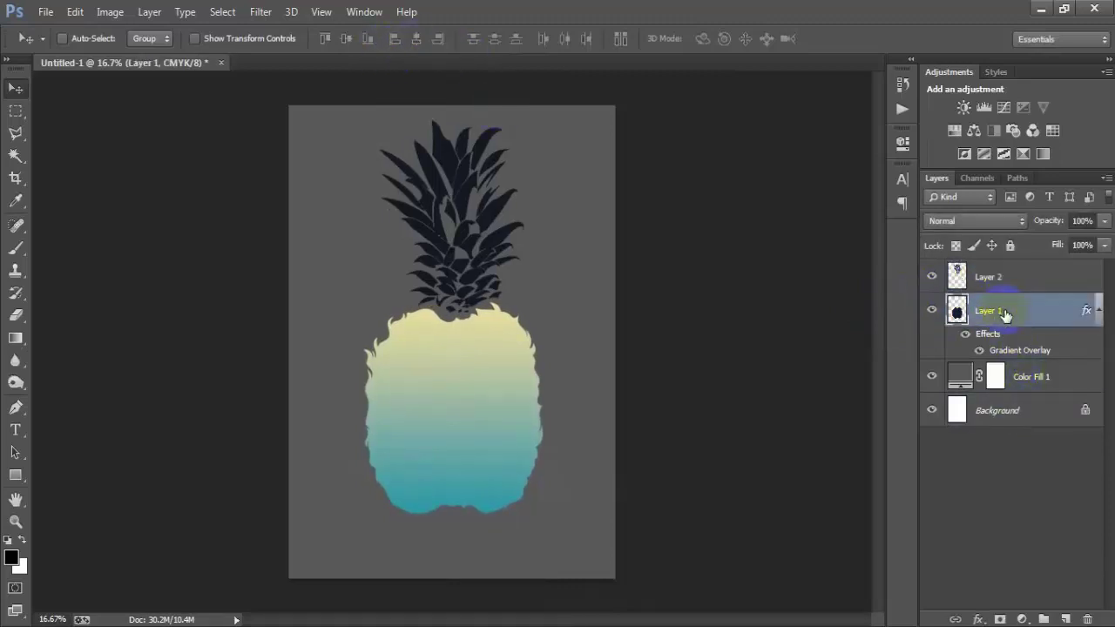
key("Right")
key("Right")
key("Right")
key("Left")
key("Right")
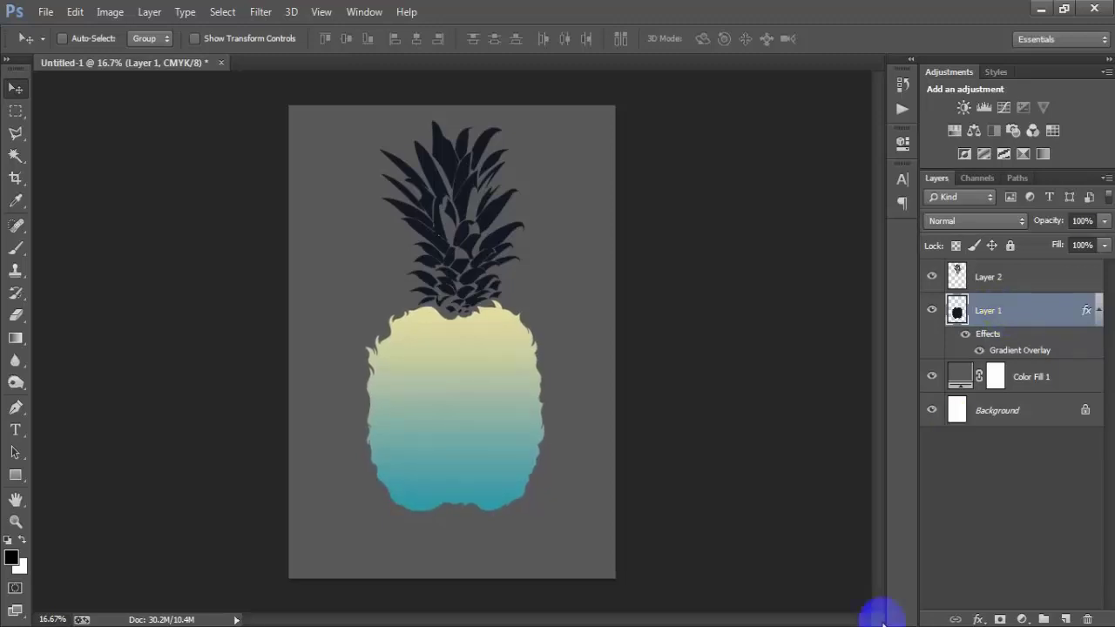
Nudge the leaf crown and pineapple body layers together slightly left and down on the canvas
left_click(1010, 287, "shift")
key("shift+Left")
key("shift+Left")
key("shift+Left")
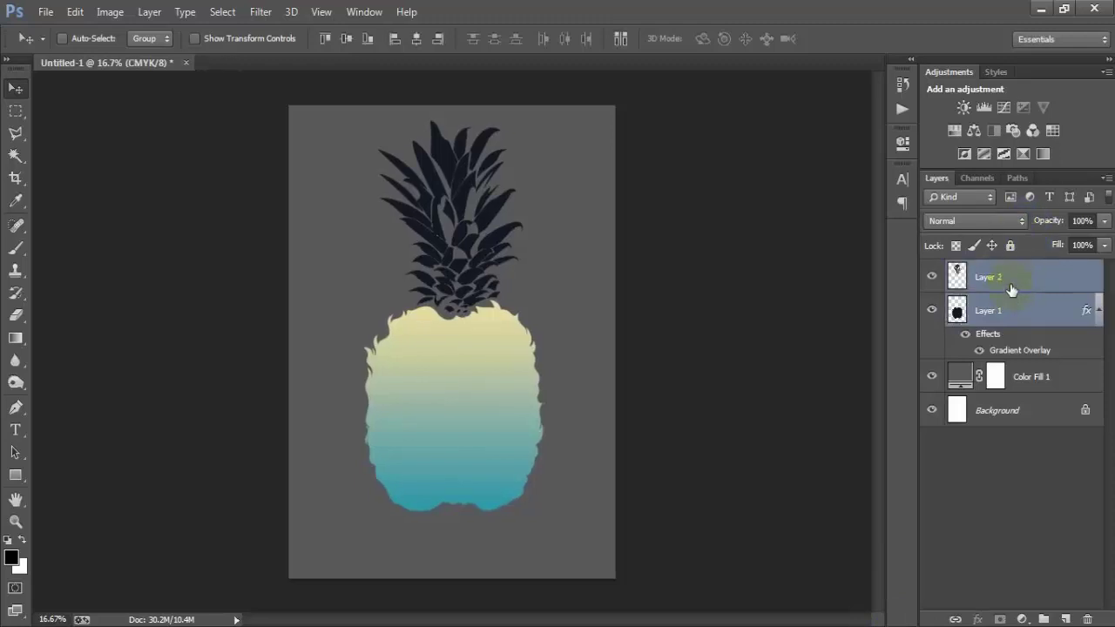
key("shift+Down")
key("shift+Down")
key("shift+Down")
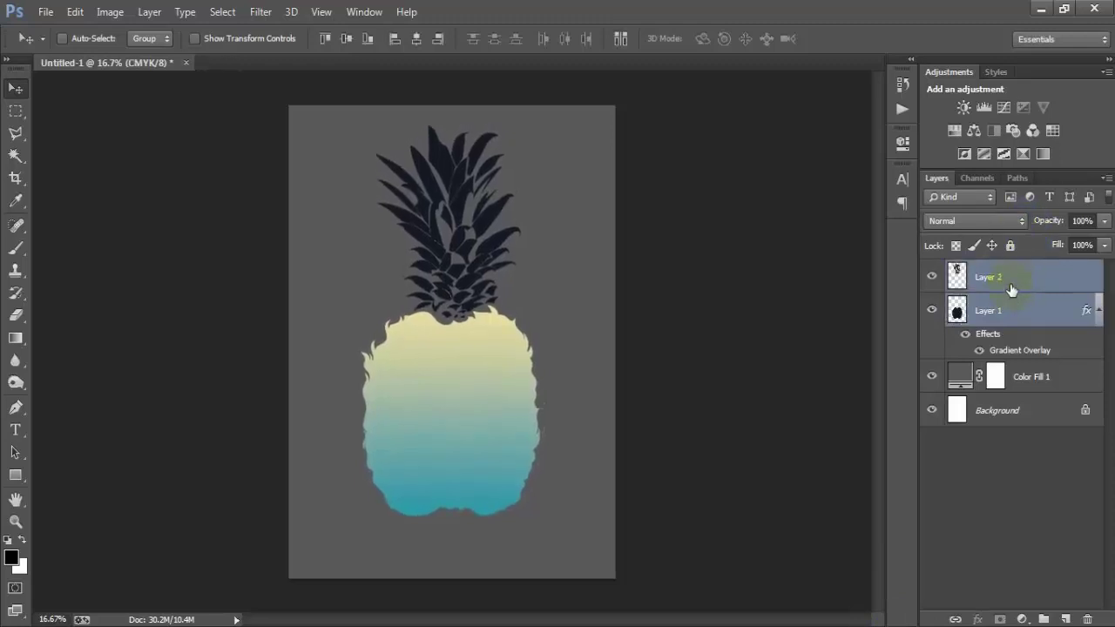
Add a Gradient Overlay to the leaf crown layer, starting from the violet-to-orange gradient preset
left_click(1100, 311)
left_click(1054, 281)
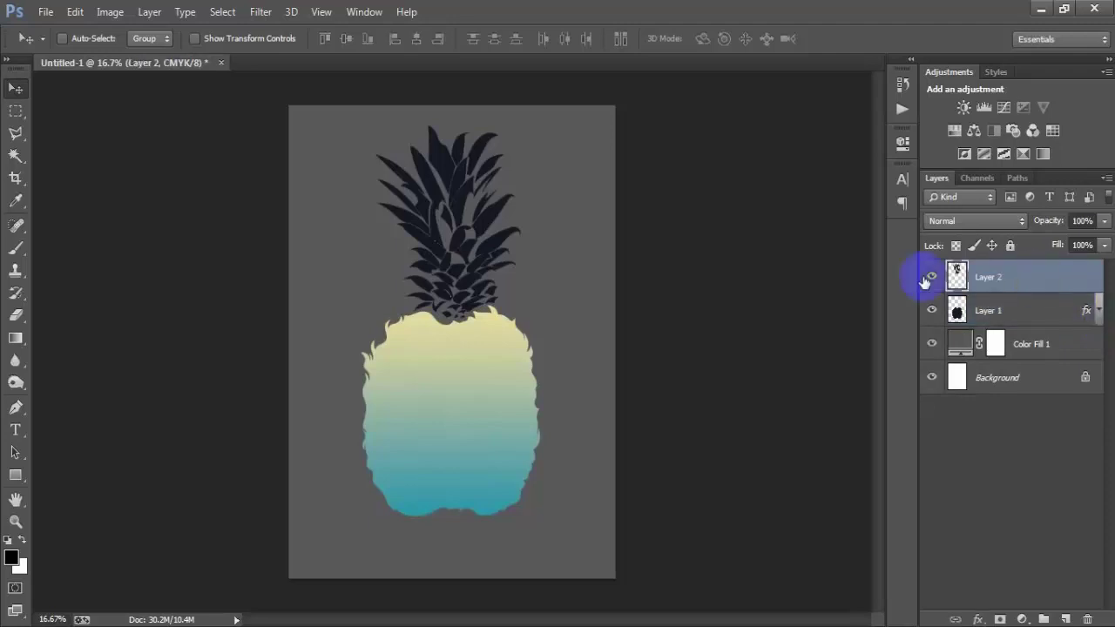
left_click(932, 277)
left_click(931, 277)
double_click(1086, 285)
left_click(501, 297)
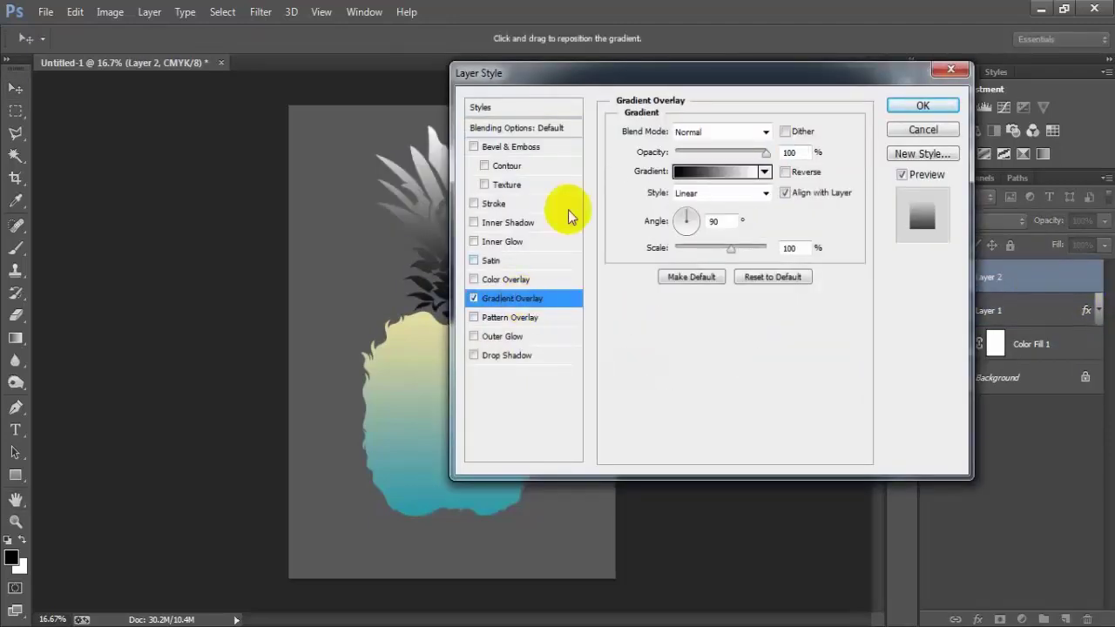
left_click(709, 171)
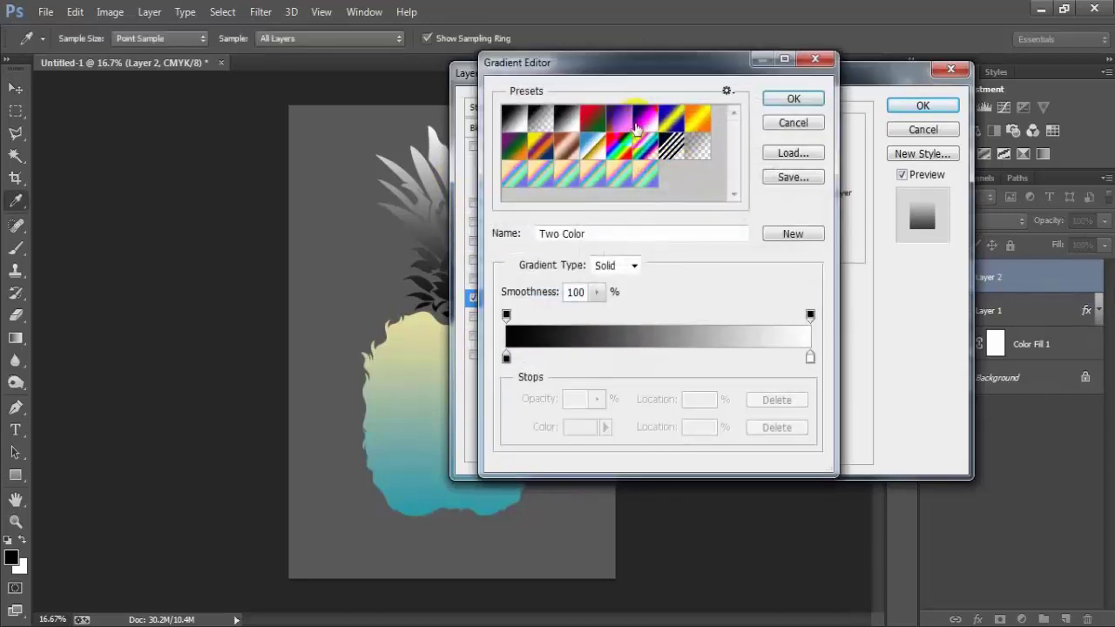
left_click(636, 128)
Set the crown gradient's color stop at location 100% to F77C25
left_click(811, 356)
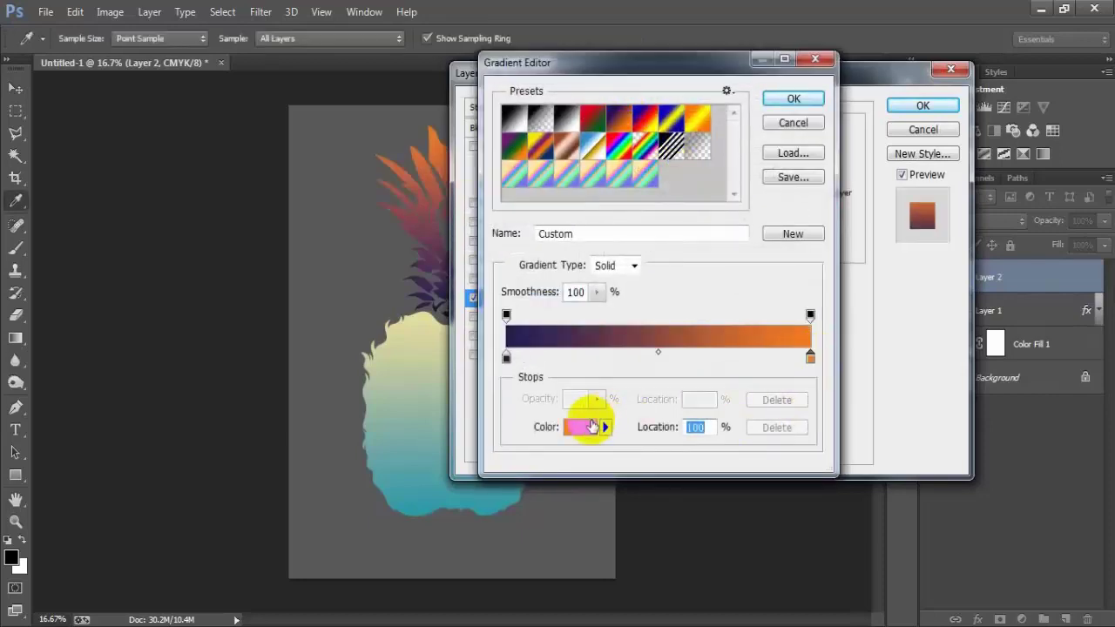
left_click(591, 426)
left_click_drag(670, 341, 567, 344)
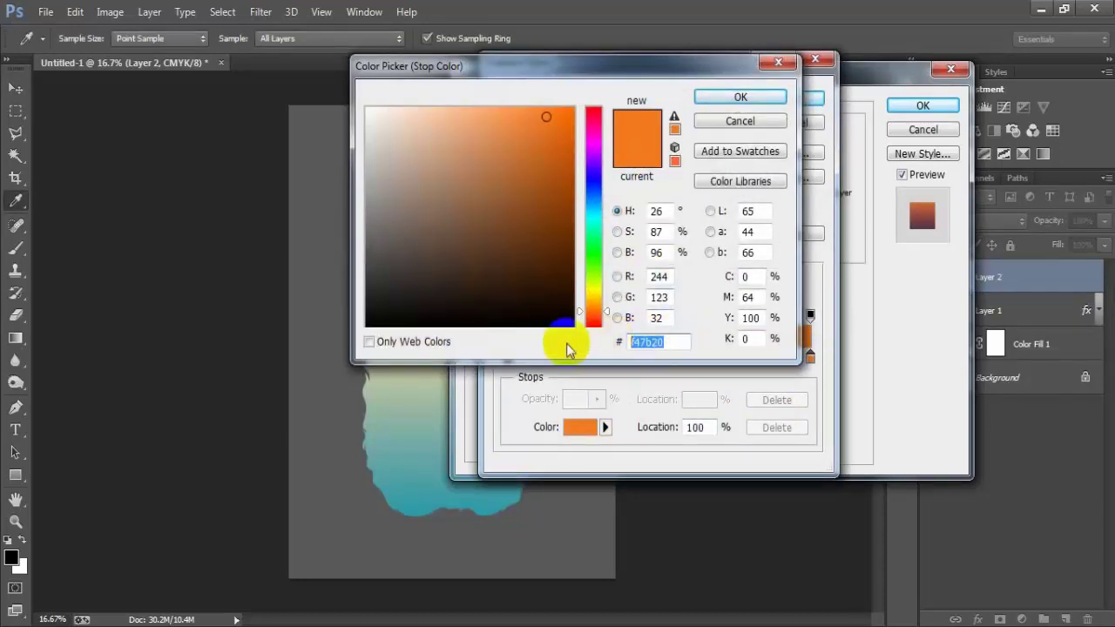
type("F")
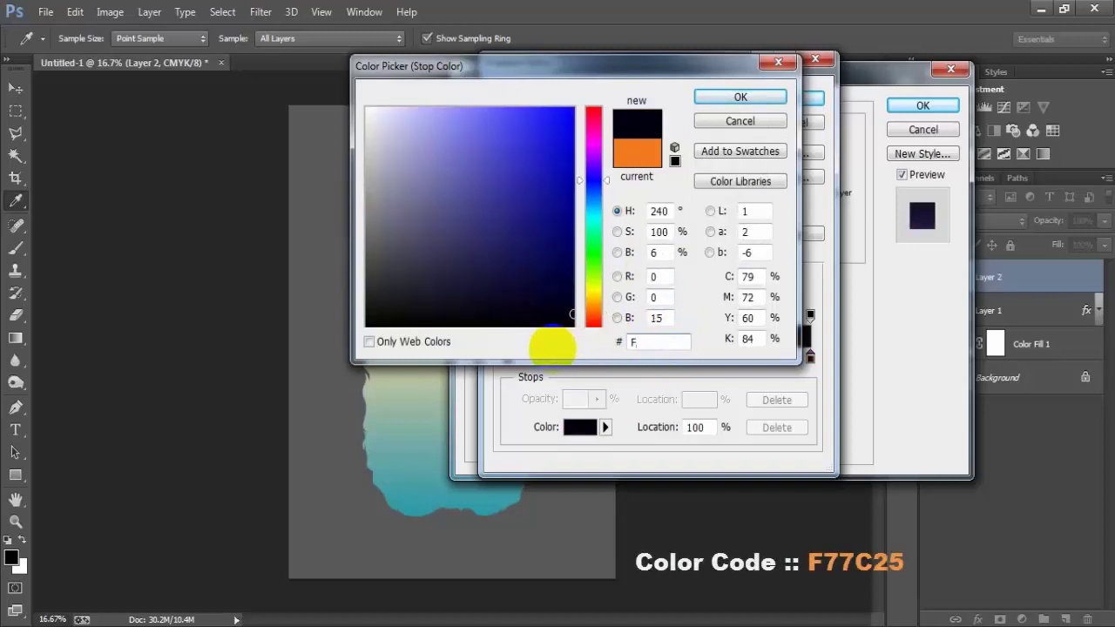
type("77")
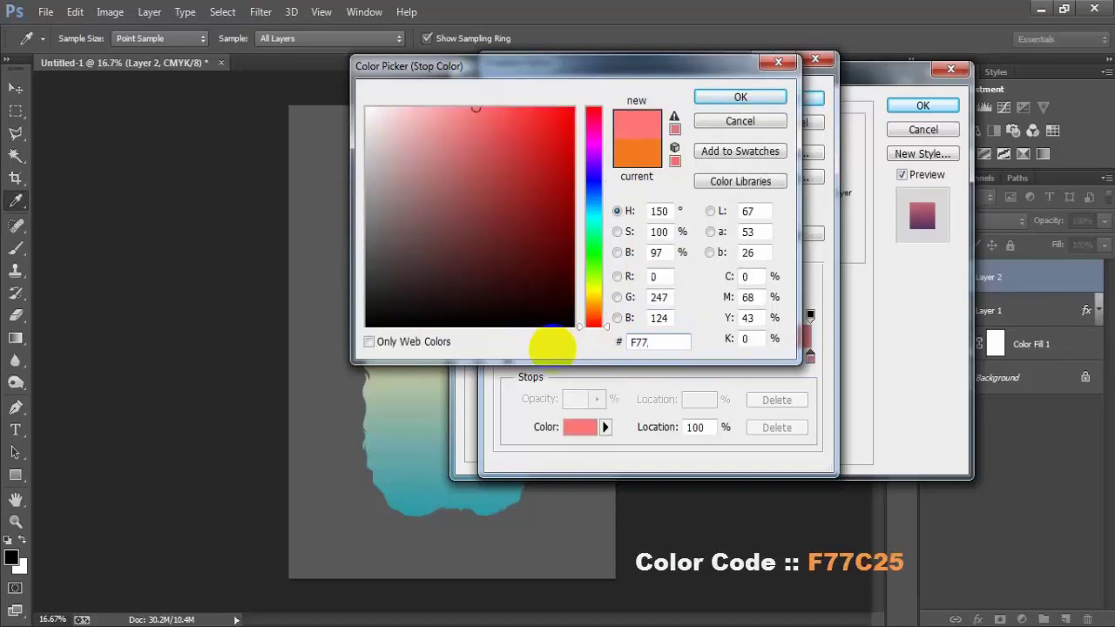
type("C25")
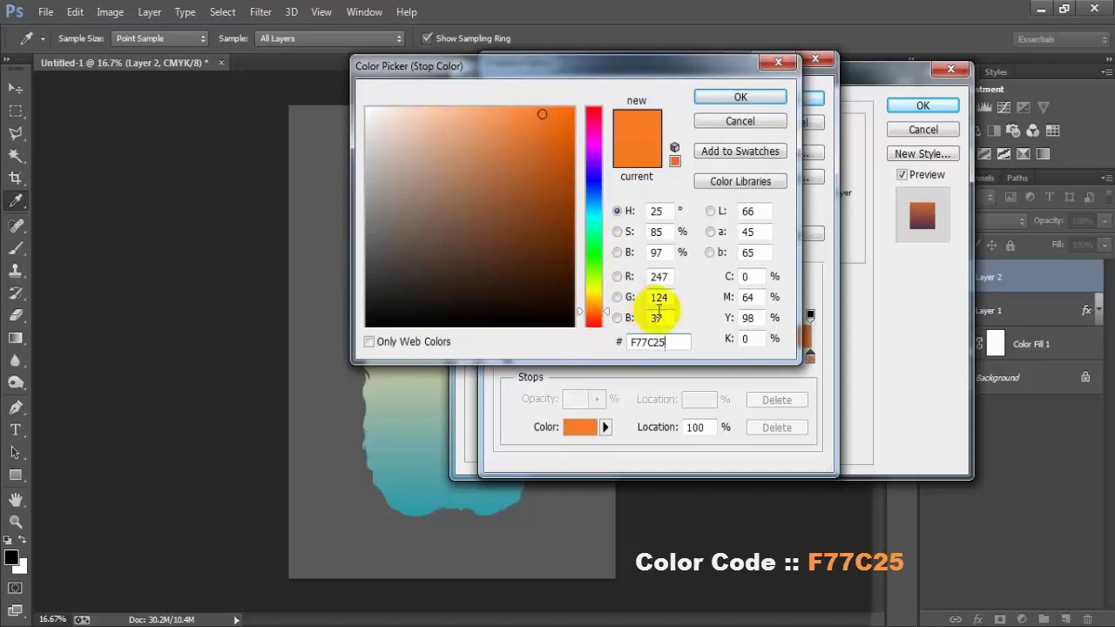
double_click(667, 342)
left_click(720, 101)
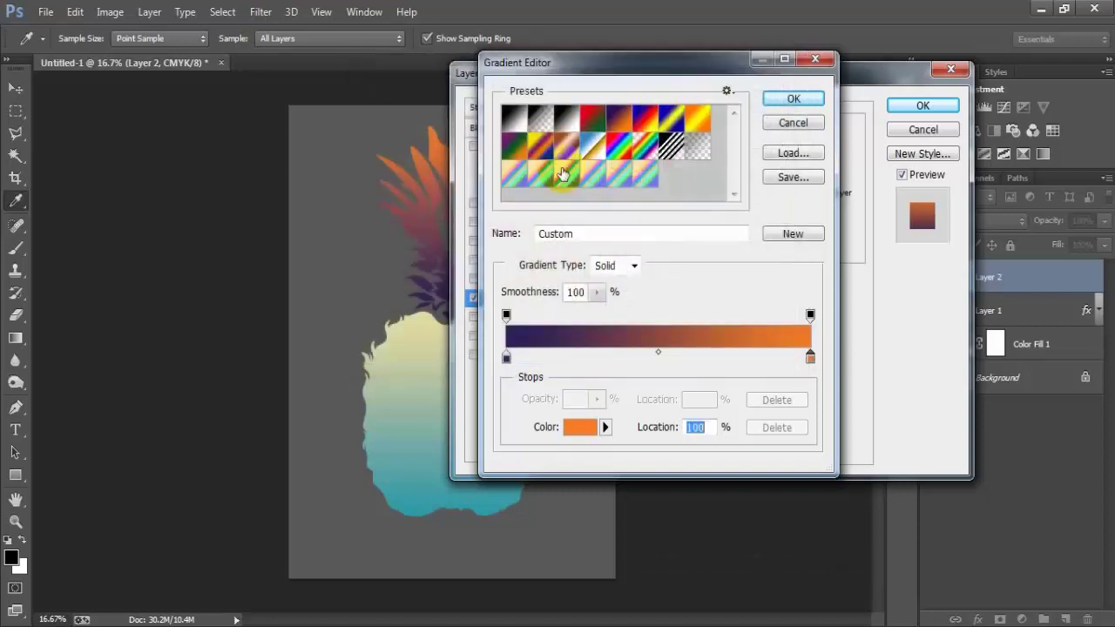
Set the crown gradient's color stop at location 0% to F4D695 and apply the Gradient Overlay
left_click(506, 357)
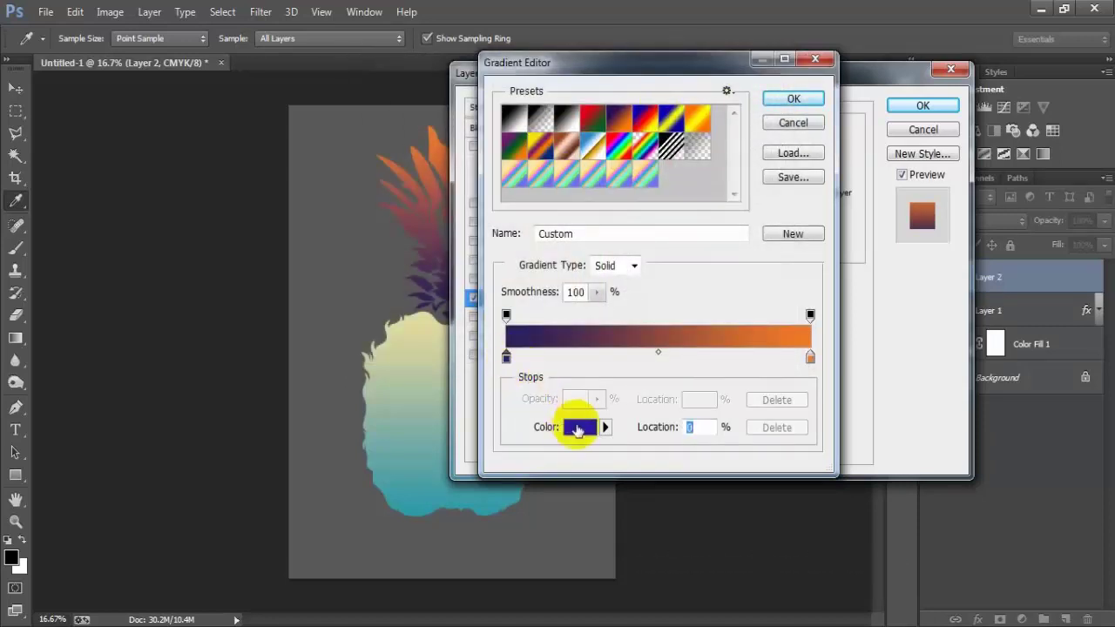
left_click(579, 427)
double_click(660, 342)
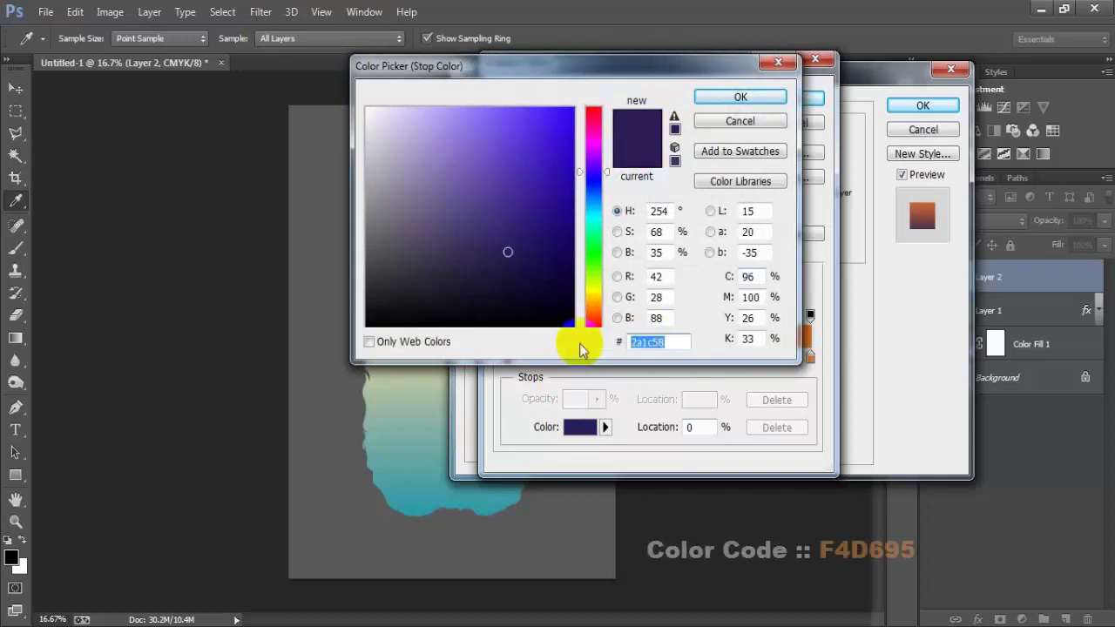
type("F4D")
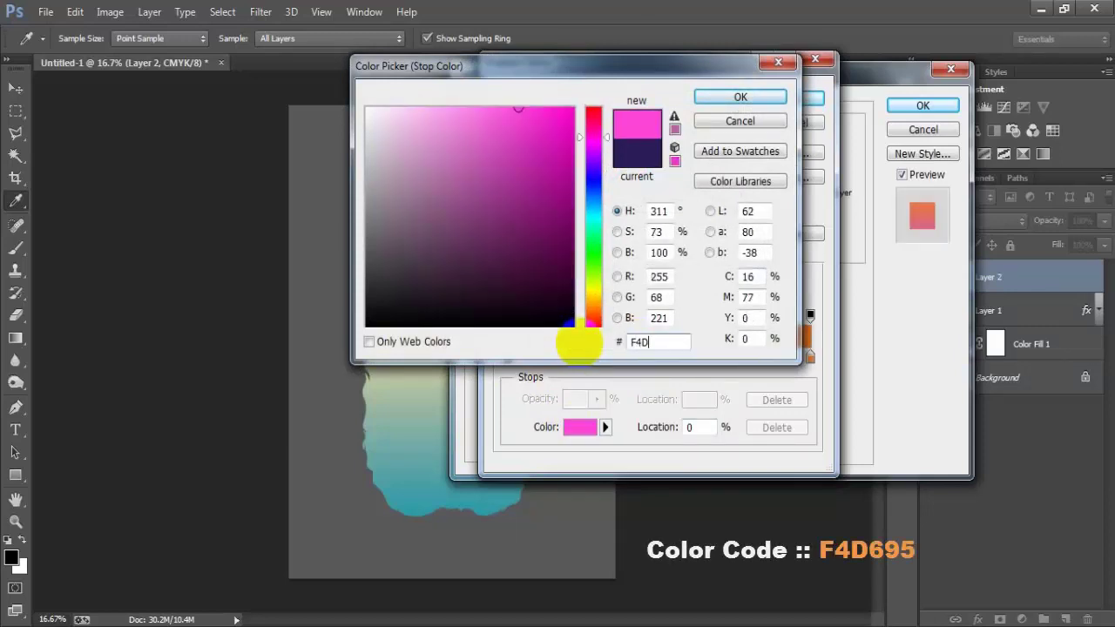
type("695")
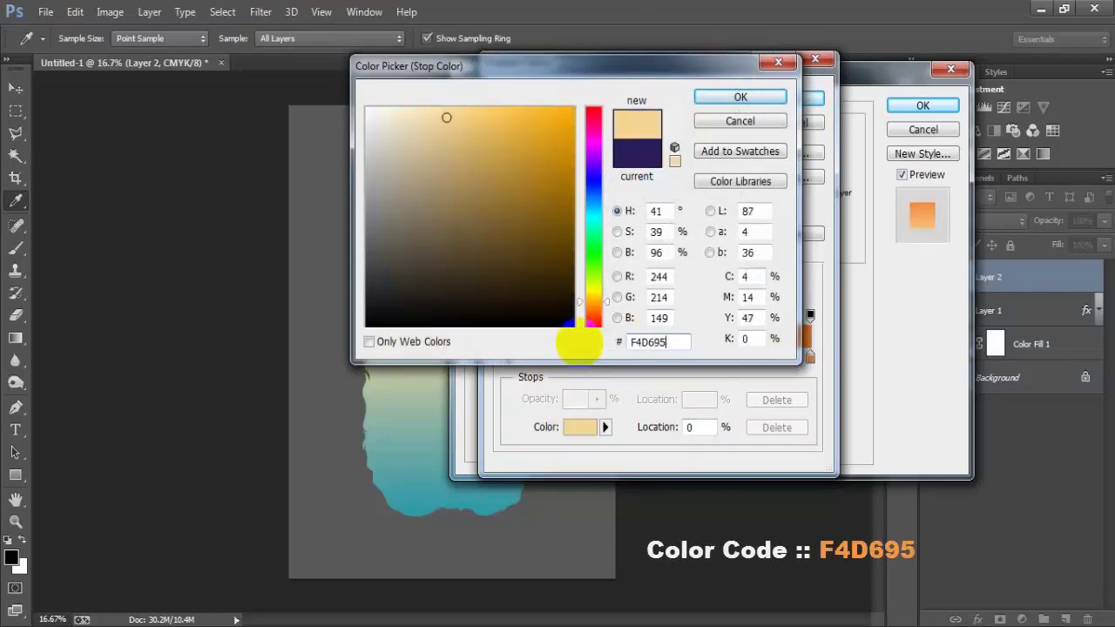
left_click_drag(669, 343, 603, 344)
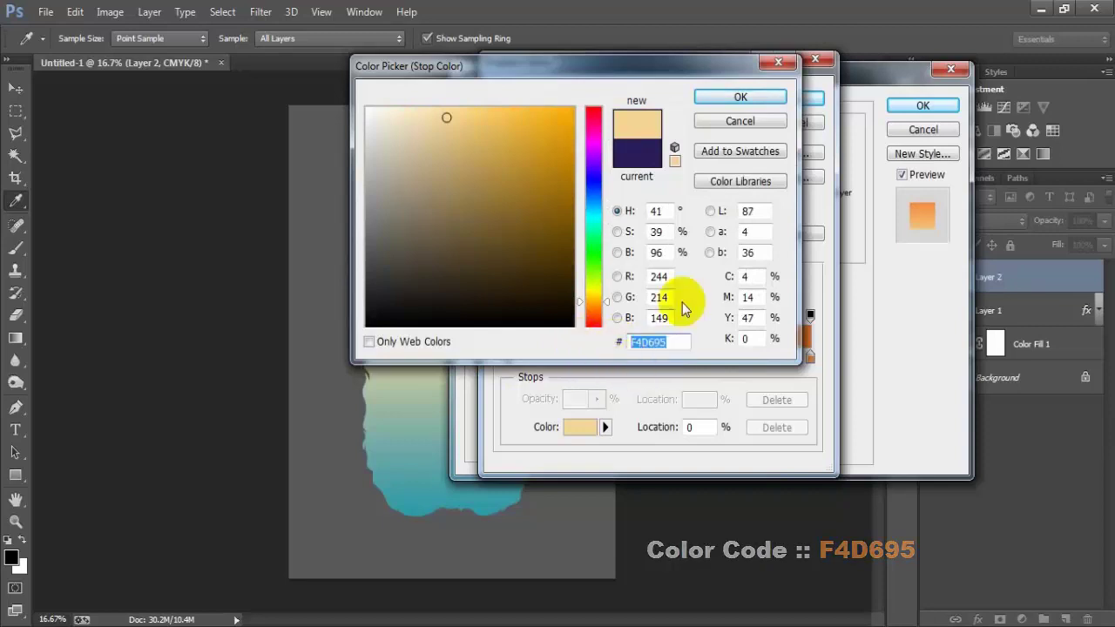
left_click(741, 96)
left_click(788, 101)
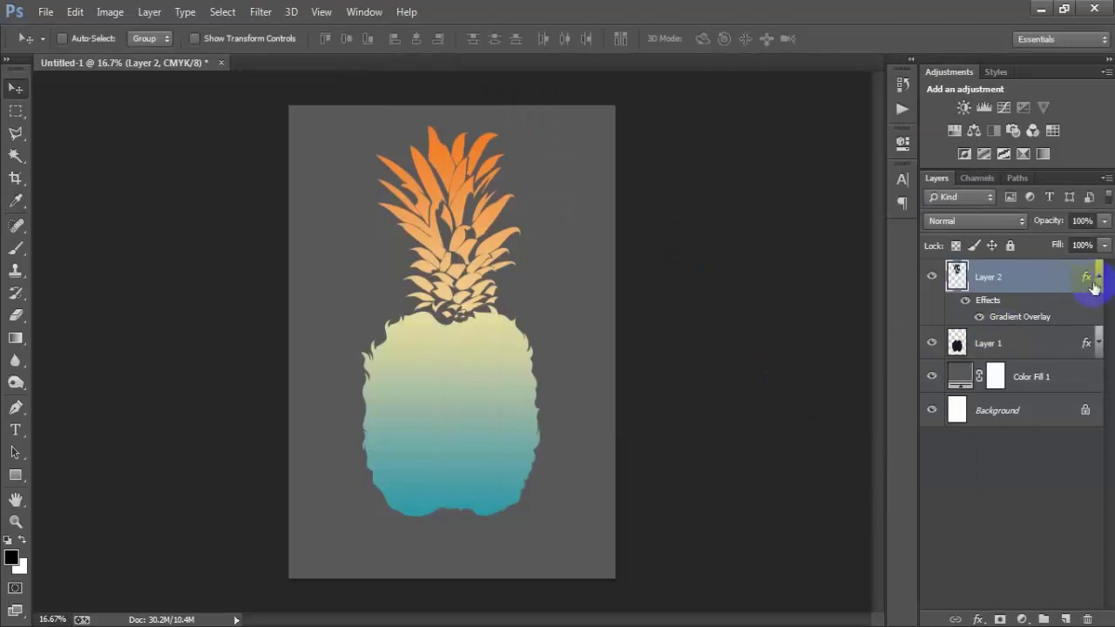
Scale the leaf crown and pineapple body layers together to 106.32% and reposition them near the canvas middle
left_click(1099, 279)
left_click(1077, 302, "shift")
key("ctrl+t")
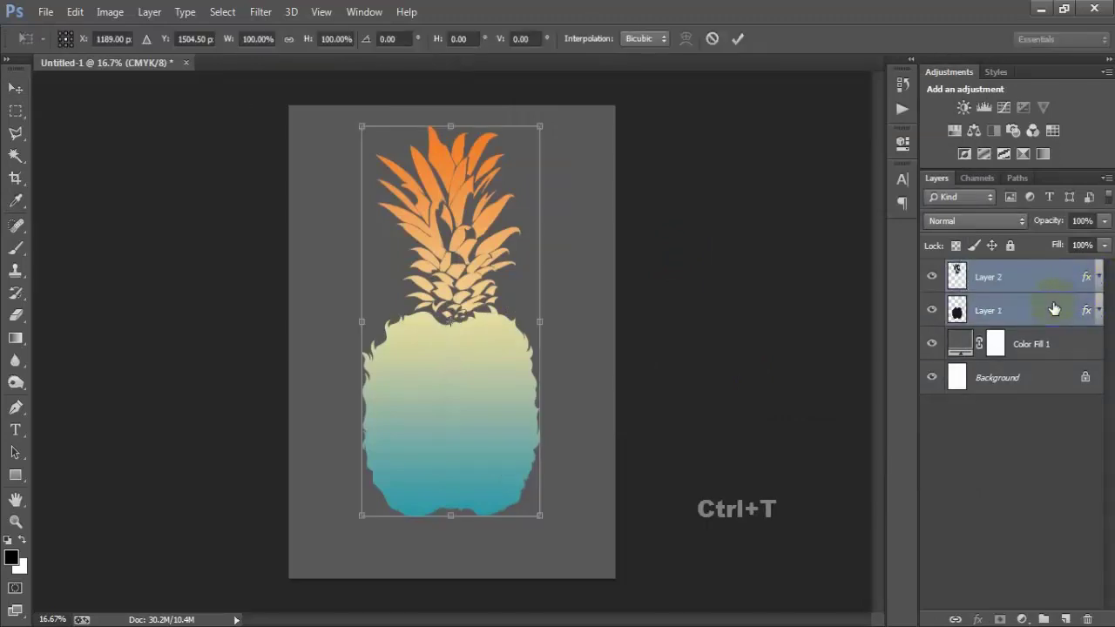
left_click_drag(540, 514, 545, 529)
left_click_drag(505, 434, 505, 455)
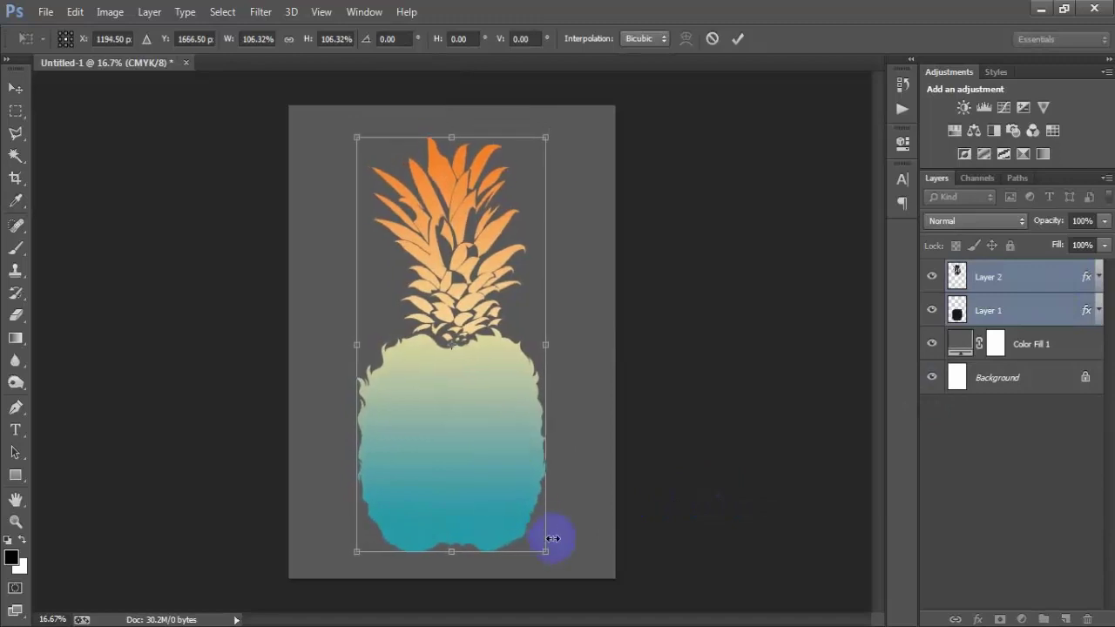
left_click_drag(506, 502, 508, 491)
left_click_drag(507, 492, 507, 488)
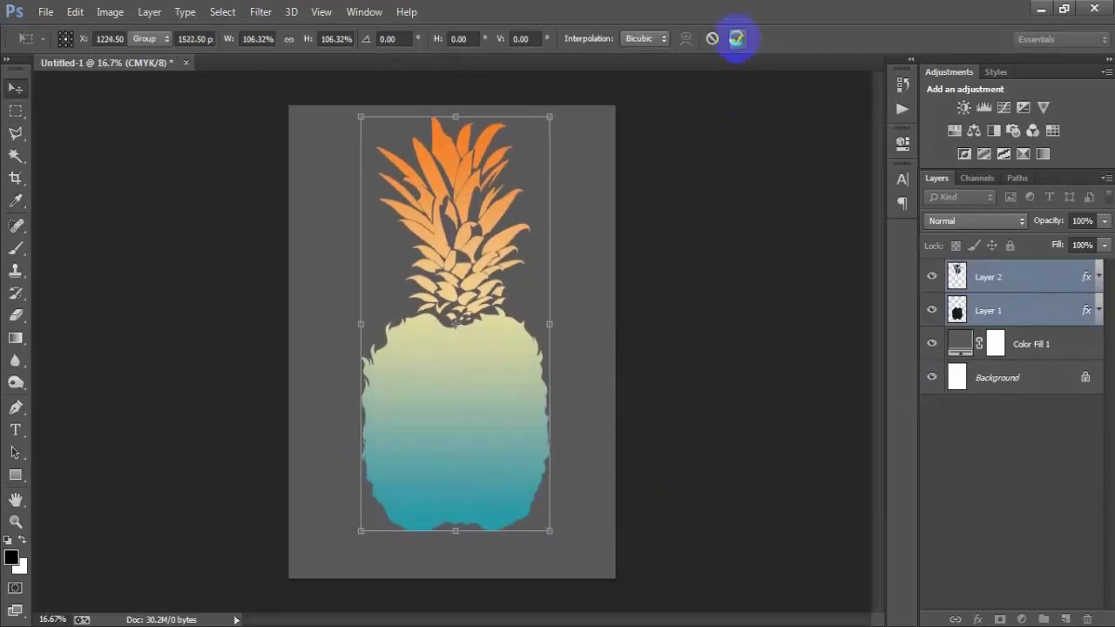
left_click(738, 38)
Widen the crown and body layers together to 105.15% while keeping their height at 100%
key("ctrl+t")
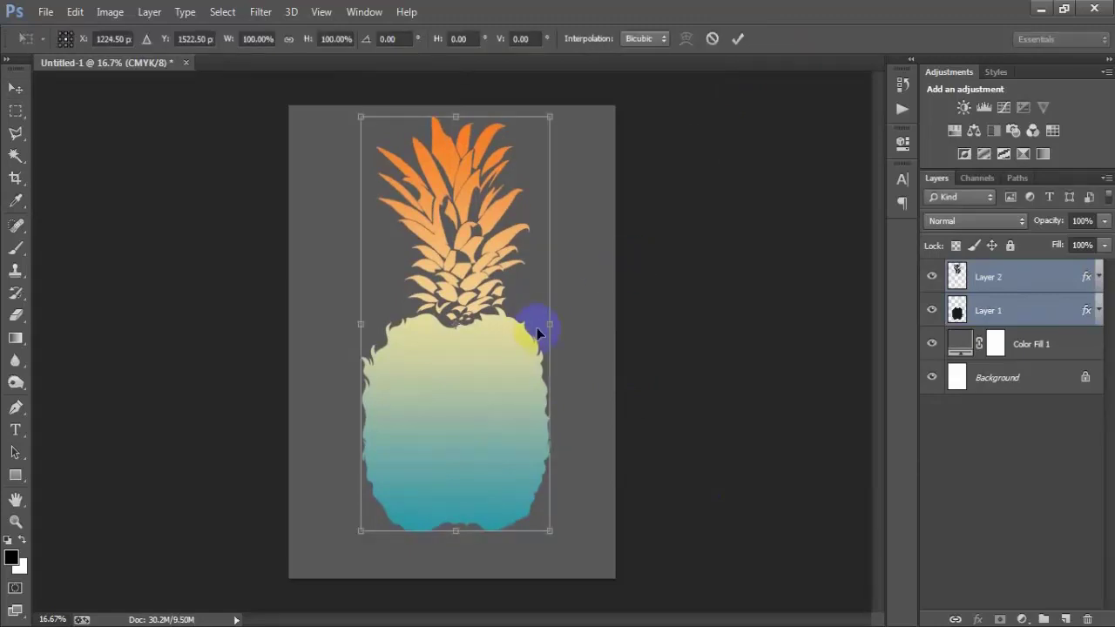
left_click_drag(549, 323, 553, 323)
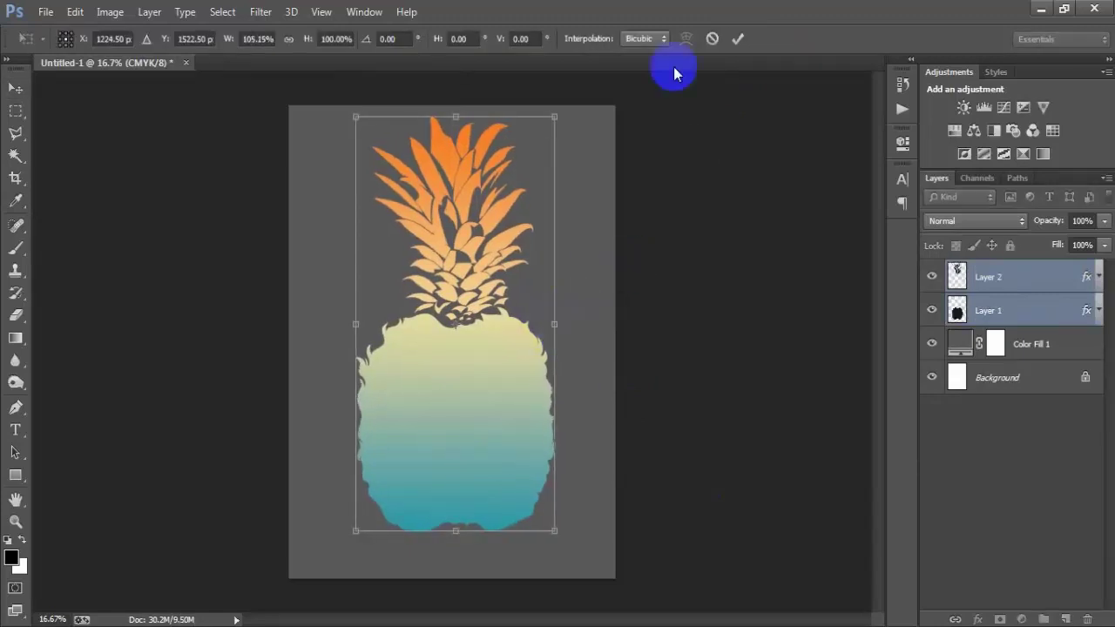
left_click(738, 38)
Align the horizontal centers of the crown and body layers with the Background layer
left_click(1012, 377, "ctrl")
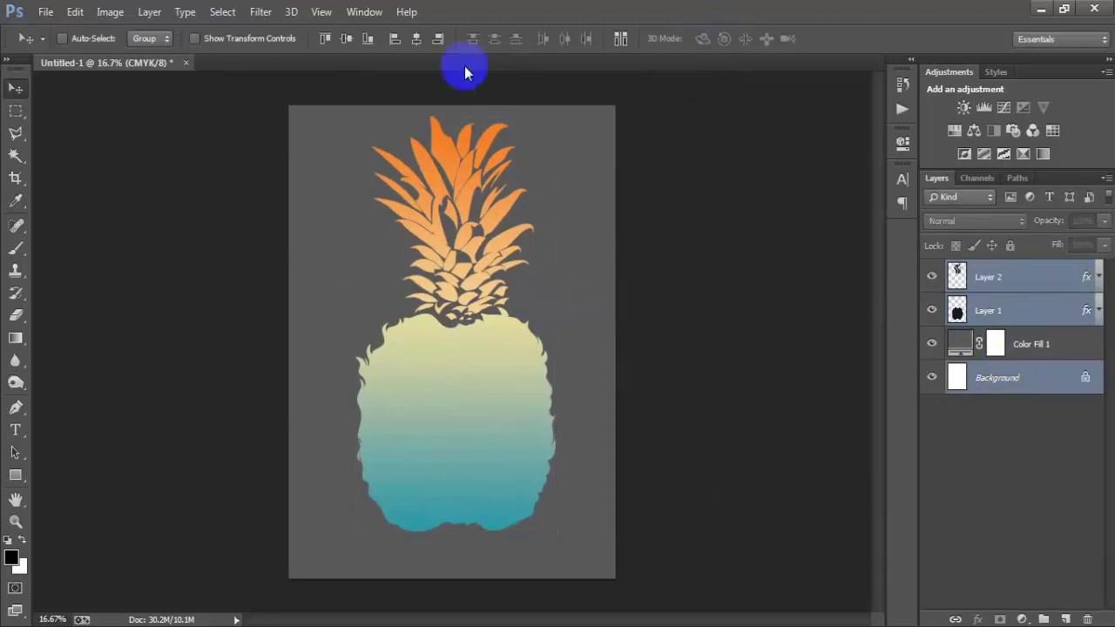
left_click(411, 36)
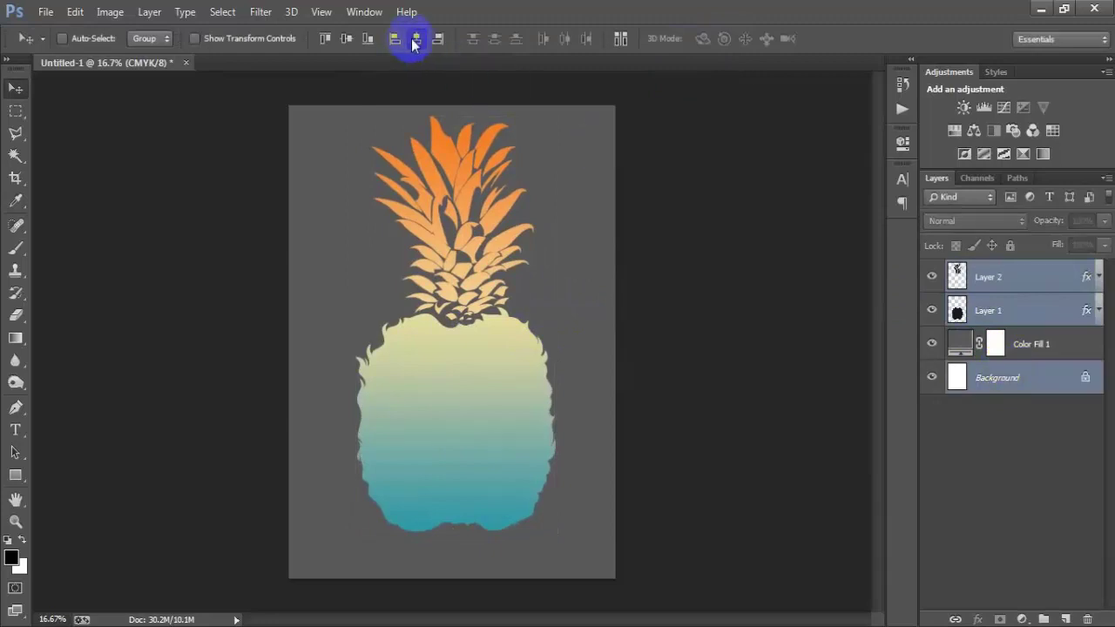
left_click(1028, 311)
left_click(999, 277)
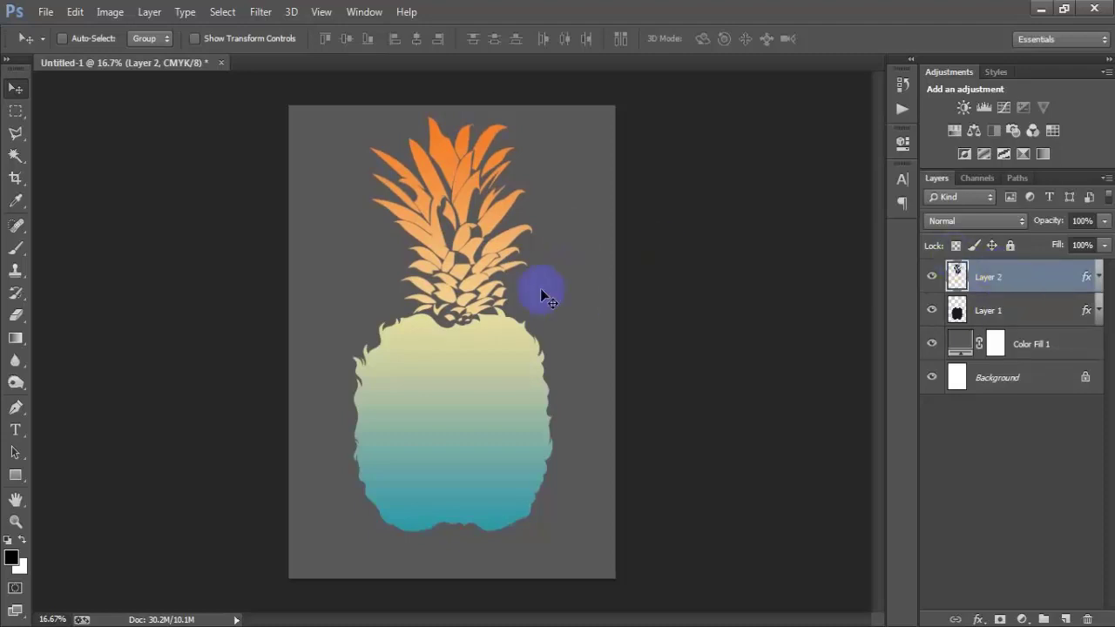
left_click(1003, 310, "shift")
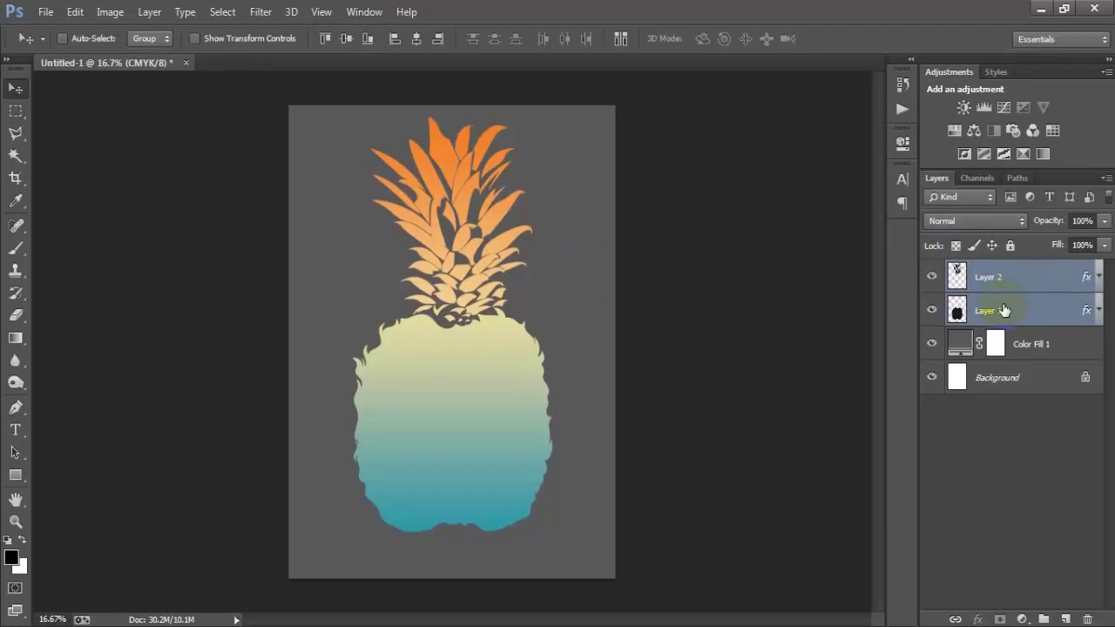
Add a new layer above the crown and outline a thin tapered sliver across the body's upper edge with the Polygonal Lasso
left_click(1006, 284)
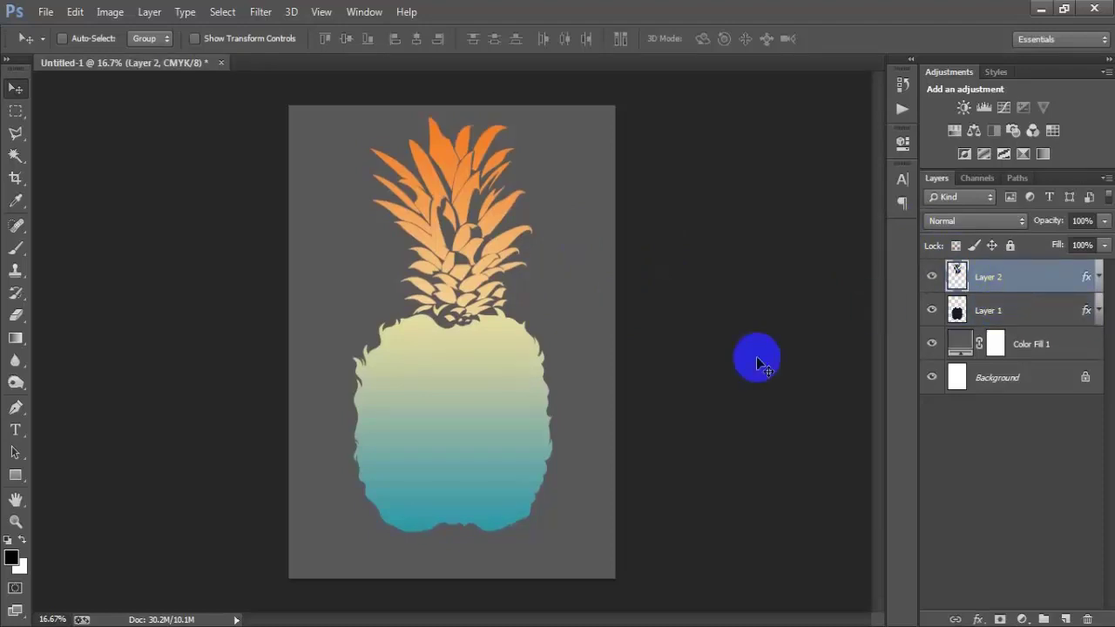
left_click(1064, 619)
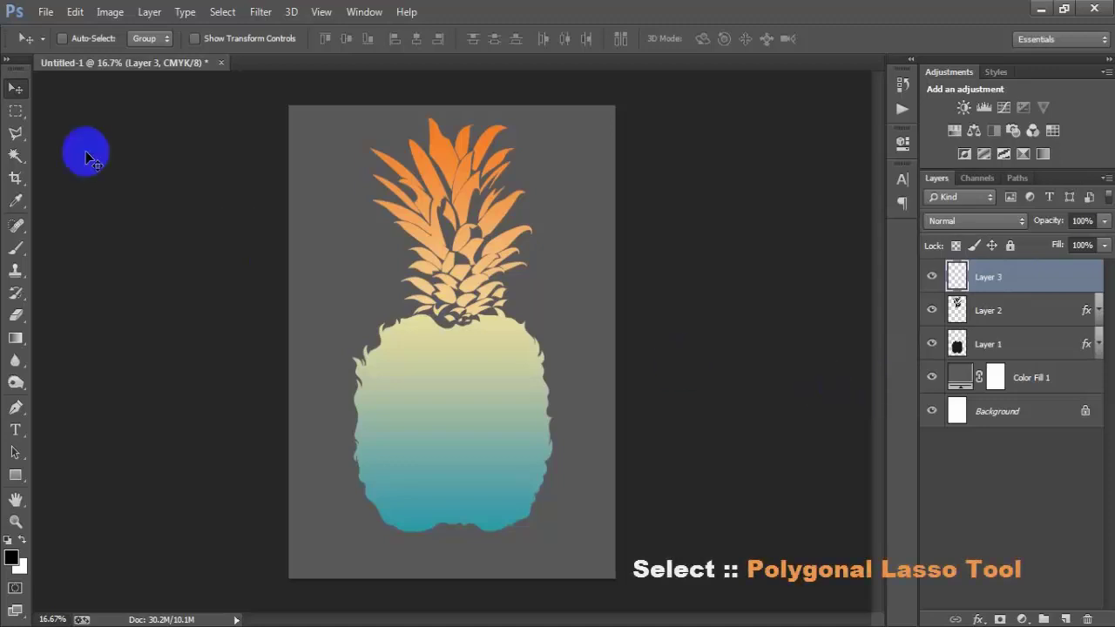
left_click(21, 134)
left_click_drag(26, 138, 89, 143)
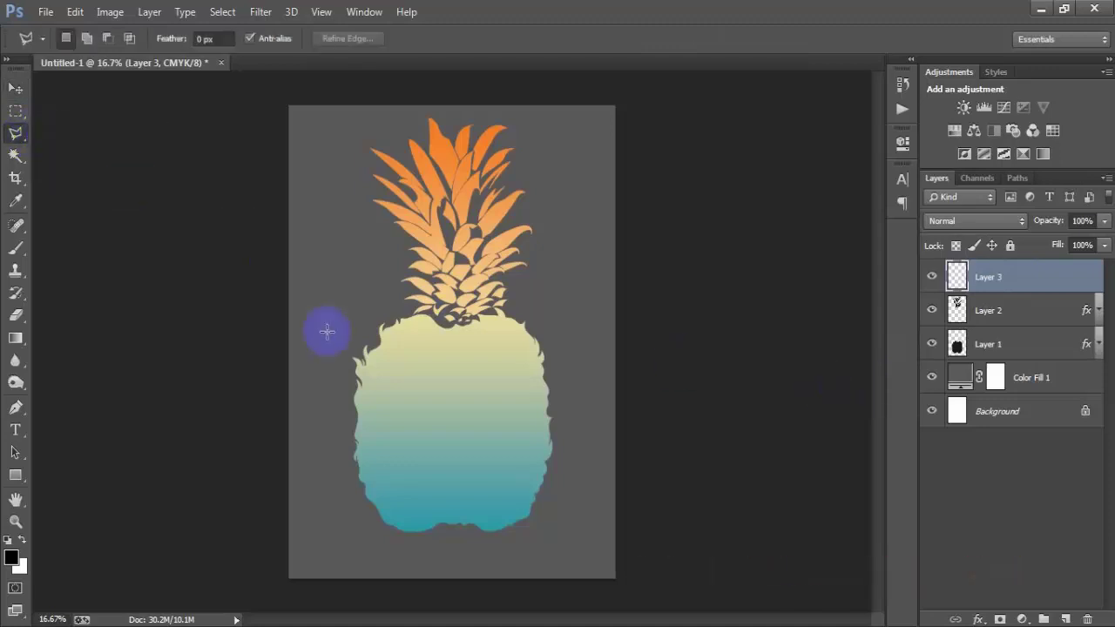
left_click(327, 308)
left_click(328, 311)
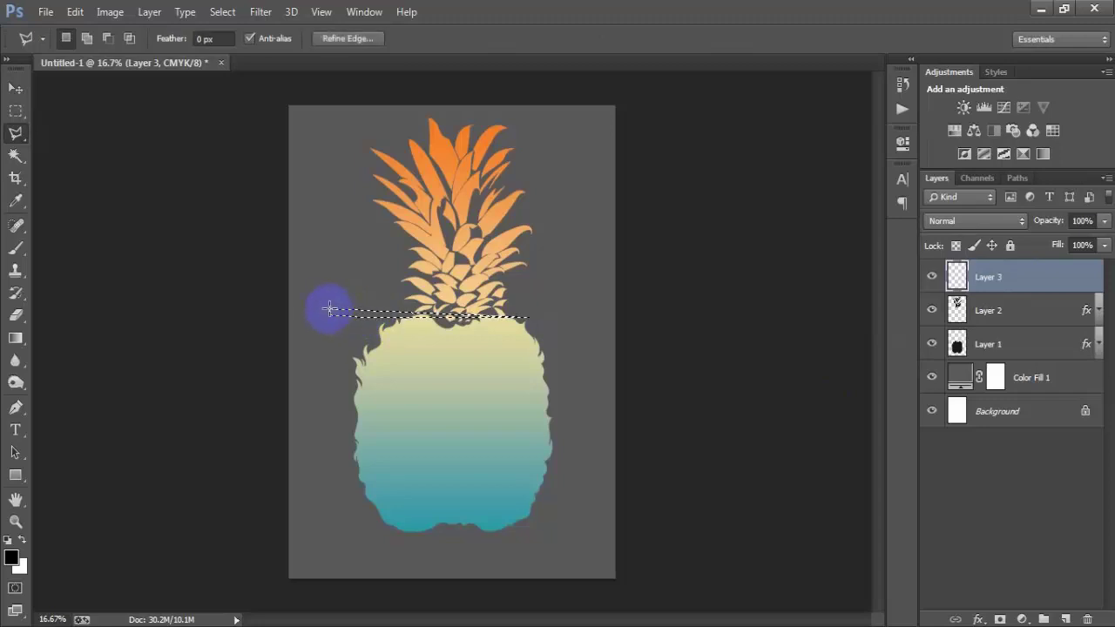
Fill the sliver selection with white, deselect it, and restore the default foreground and background colors
left_click(22, 542)
left_click(23, 542)
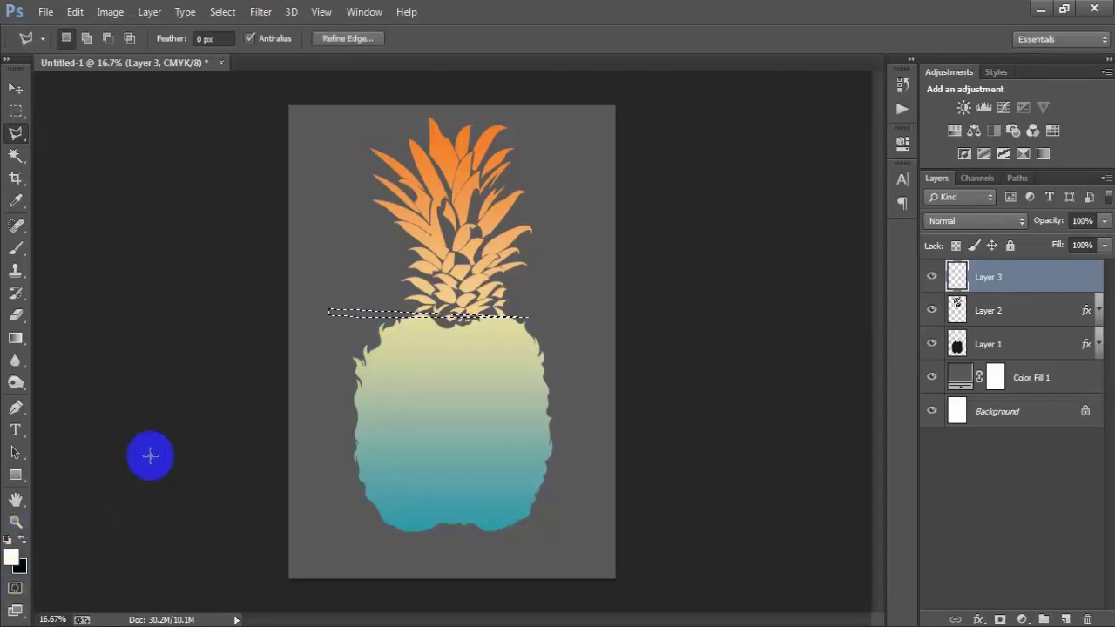
key("alt+BackSpace")
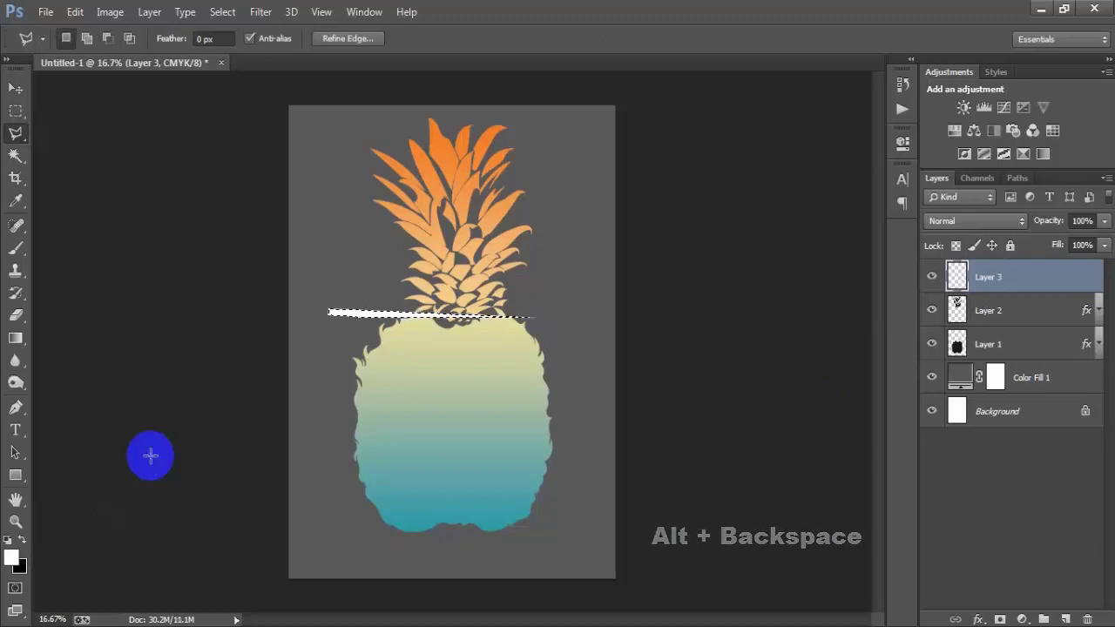
key("ctrl+d")
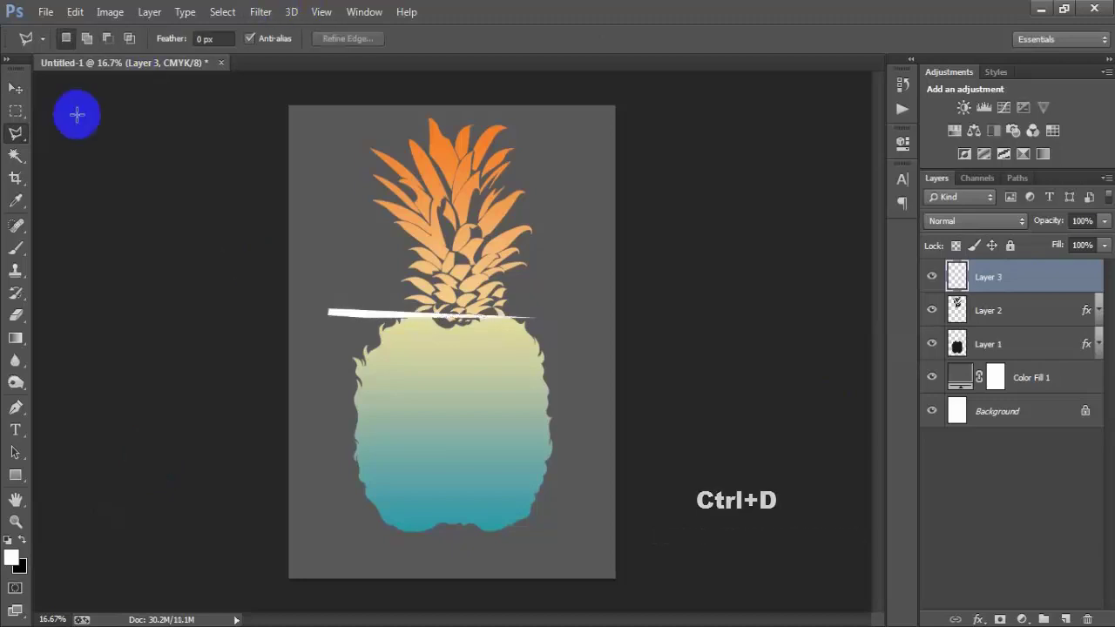
left_click(15, 88)
left_click(8, 540)
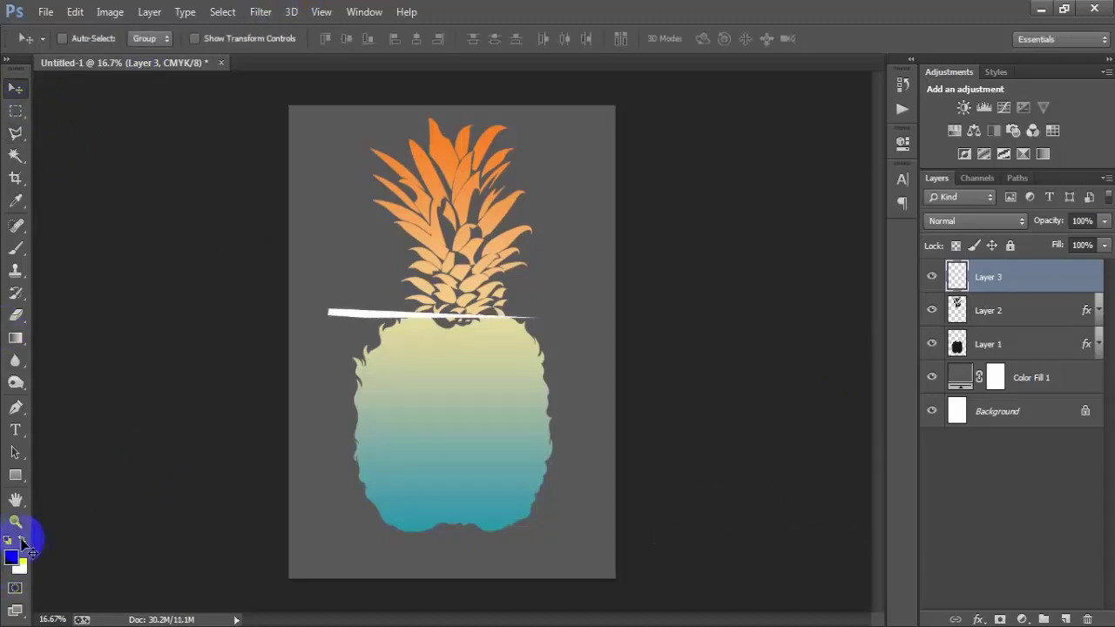
Move the white sliver down across the middle of the pineapple body and scale it down so it overhangs the left edge
left_click_drag(401, 323, 384, 438)
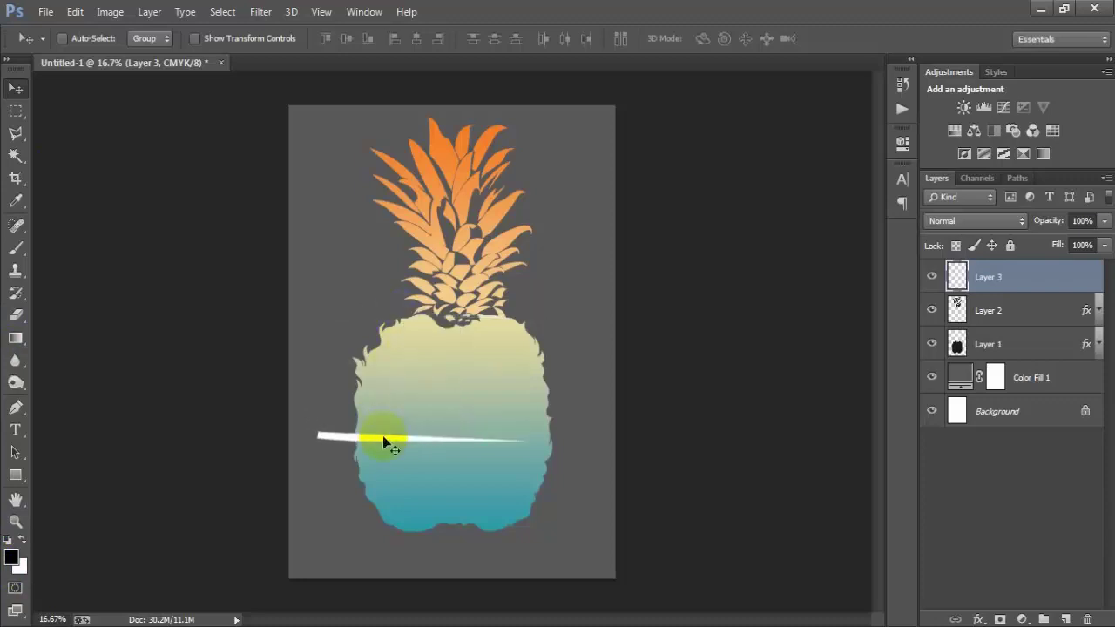
key("ctrl+t")
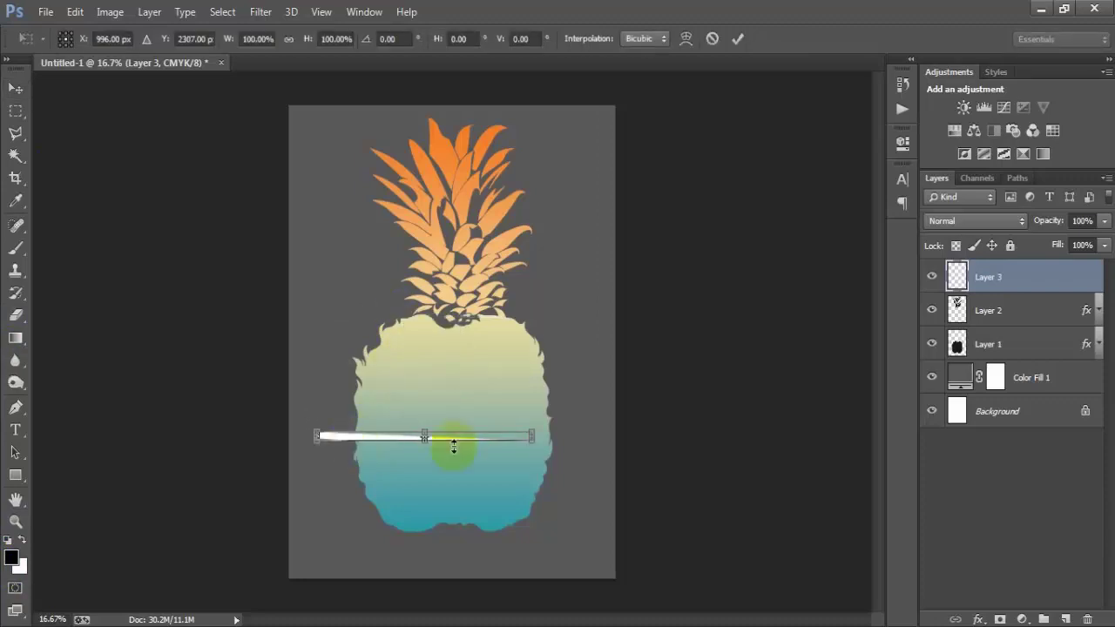
left_click_drag(533, 442, 502, 440)
left_click(741, 42)
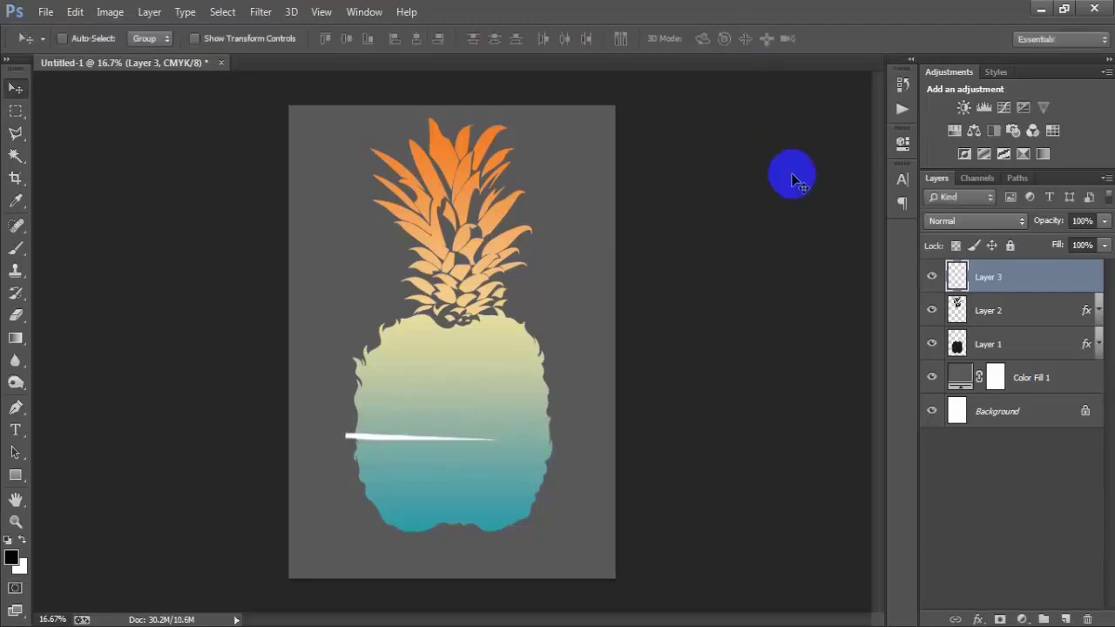
Duplicate the sliver at the body's right edge, slightly above the original, flipped horizontally and scaled to about 68%
key("ctrl+j")
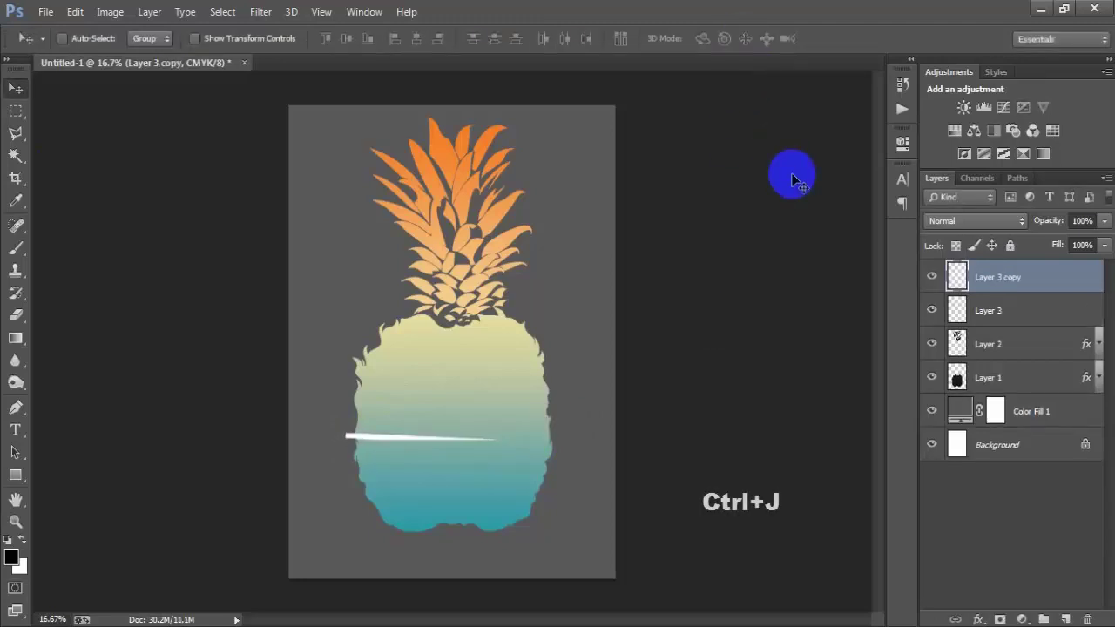
left_click_drag(443, 445, 518, 420)
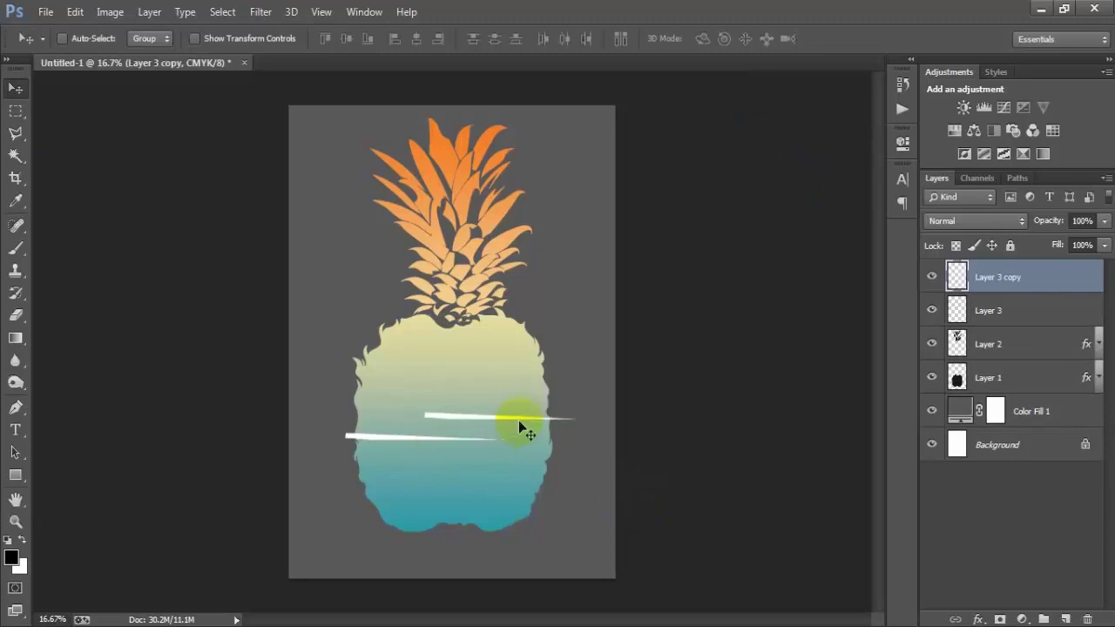
key("ctrl+t")
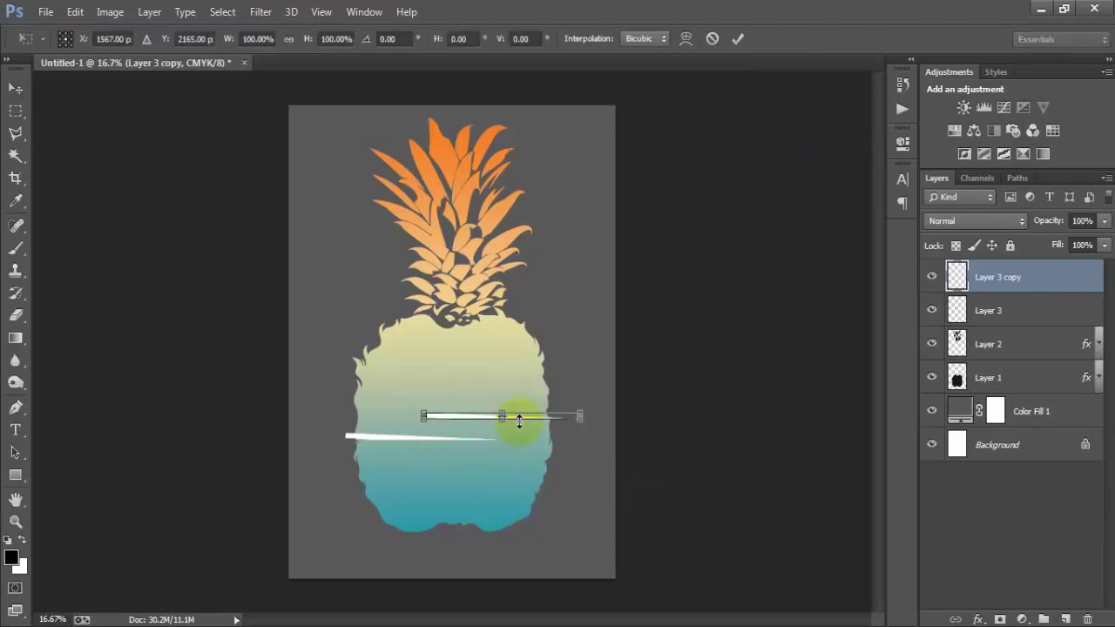
right_click(472, 418)
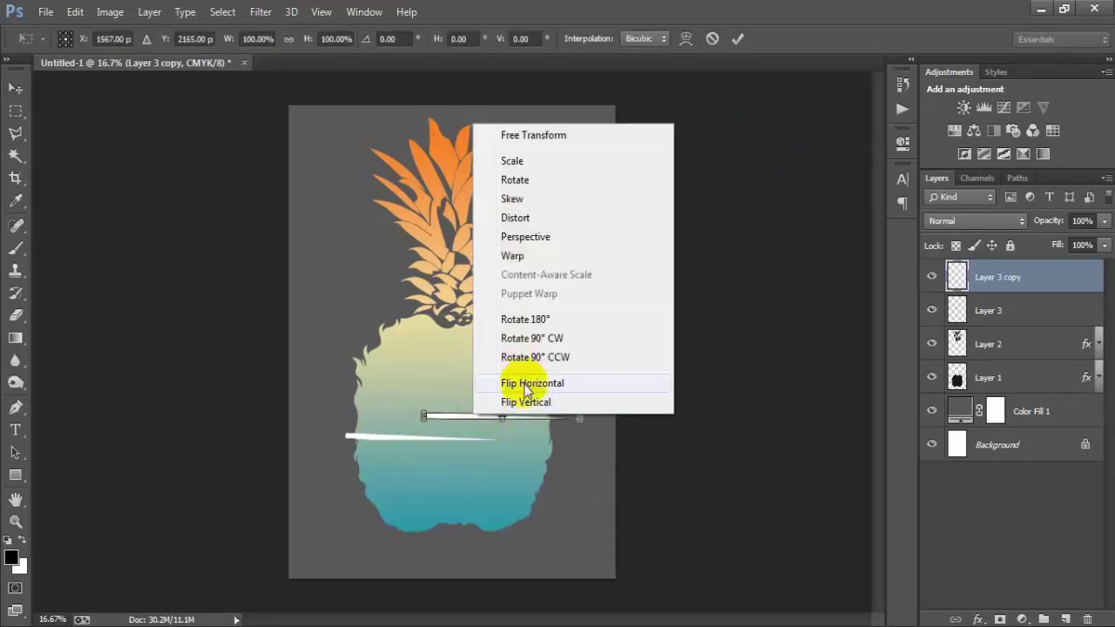
left_click(527, 383)
left_click_drag(579, 422, 556, 418)
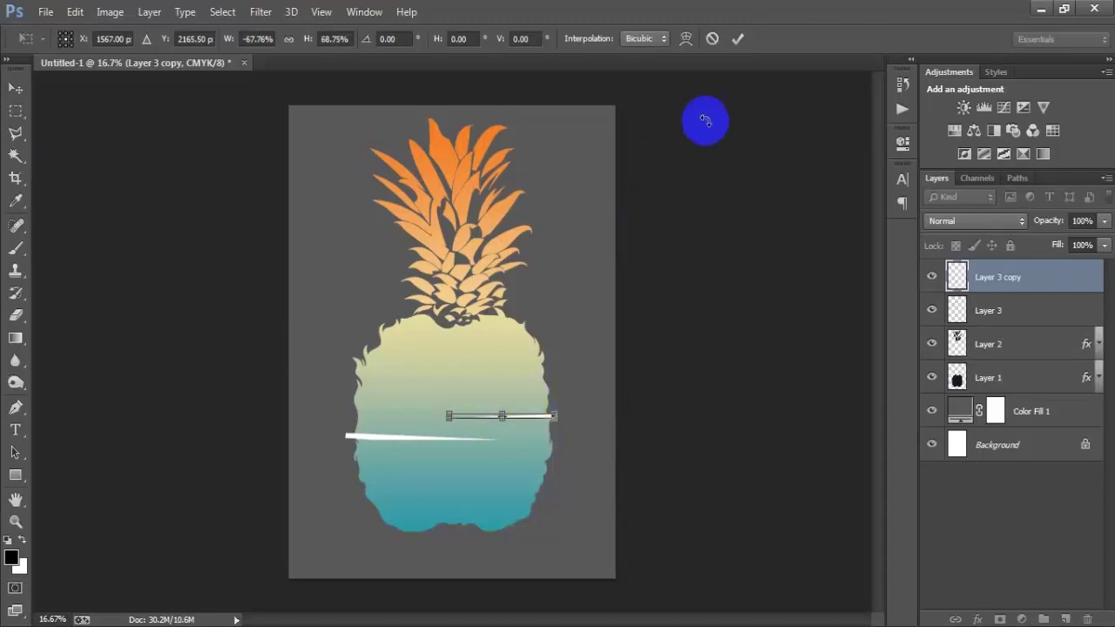
left_click(737, 39)
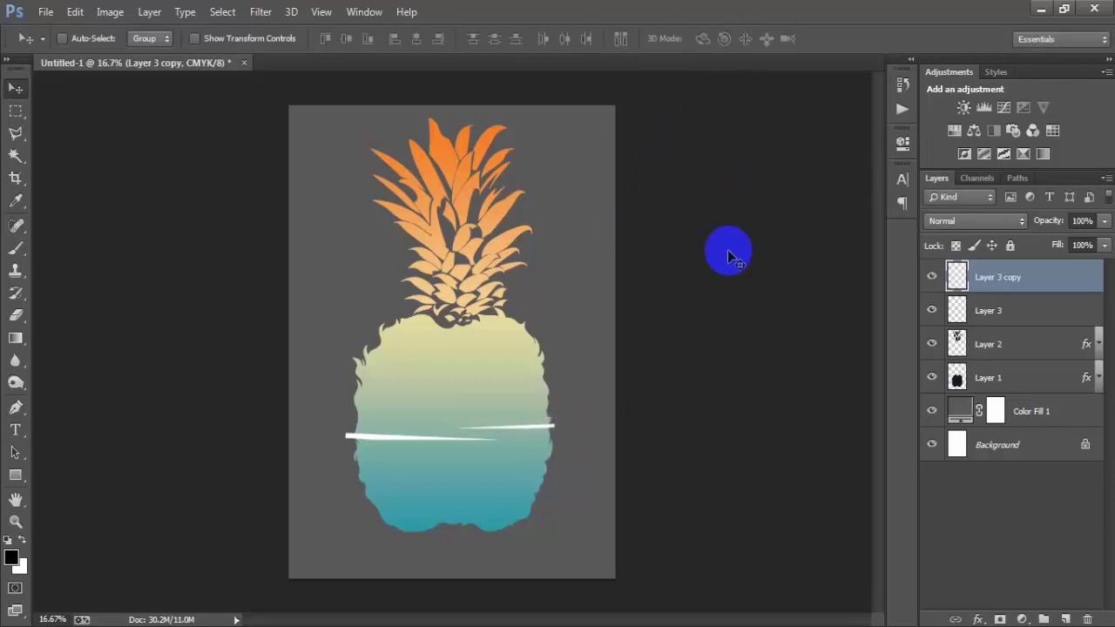
Duplicate the flipped sliver and offset the copy slightly right and down so it extends past the body's edge
key("ctrl+j")
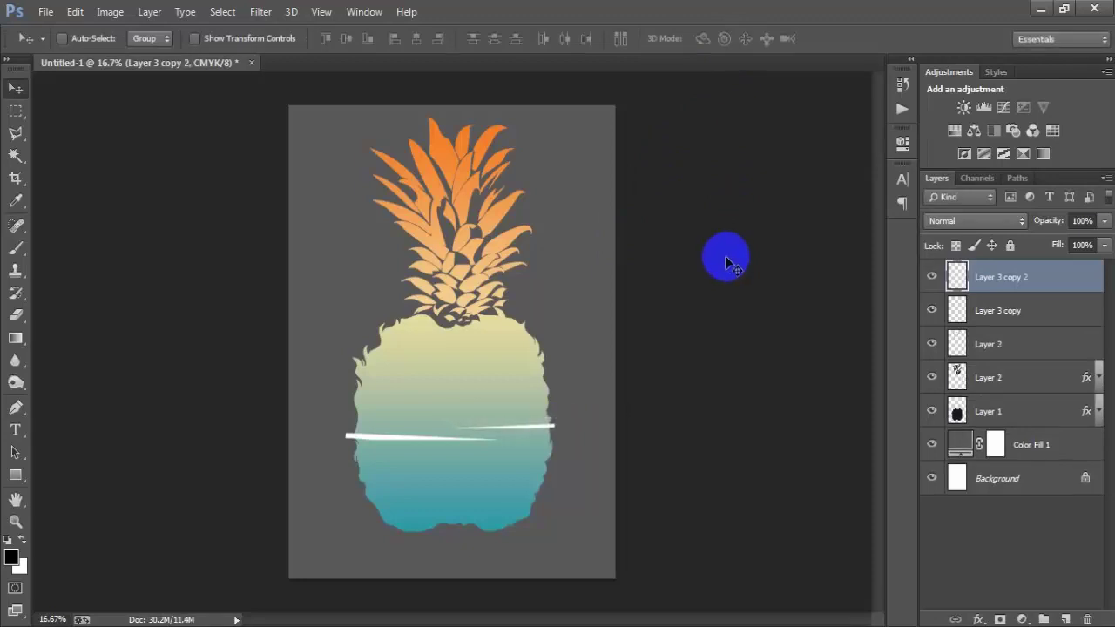
left_click_drag(511, 435, 533, 433)
Duplicate the original left sliver and nudge the copy straight down just below it
left_click(990, 345)
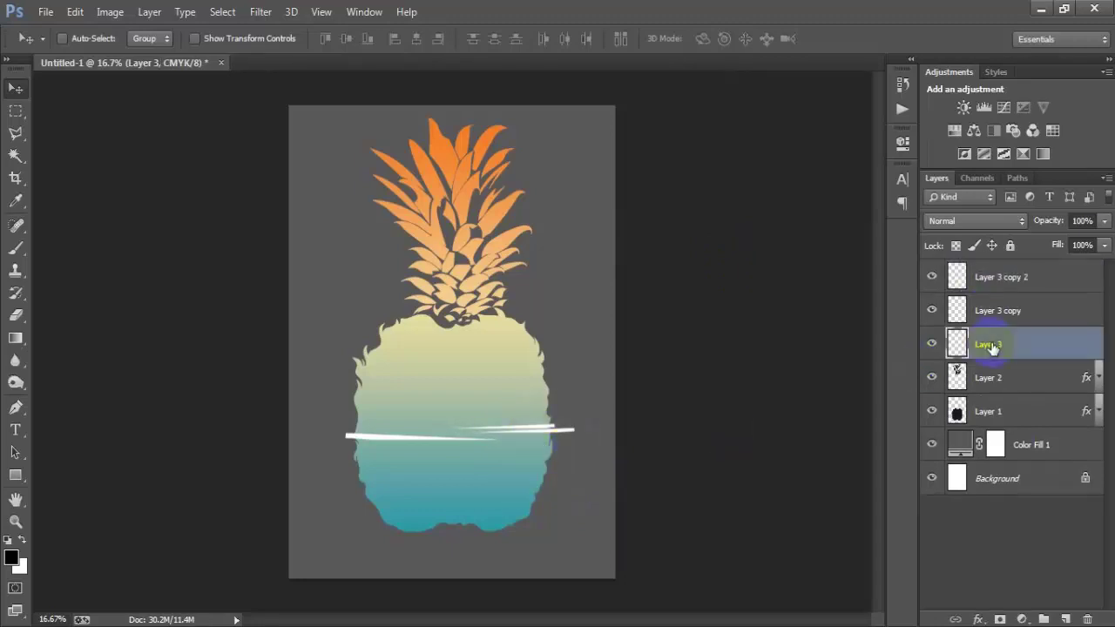
key("ctrl+j")
key("shift+Down")
key("shift+Down")
key("shift+Down")
key("shift+Down")
key("shift+Down")
key("shift+Down")
key("shift+Down")
key("shift+Down")
key("shift+Down")
key("shift+Down")
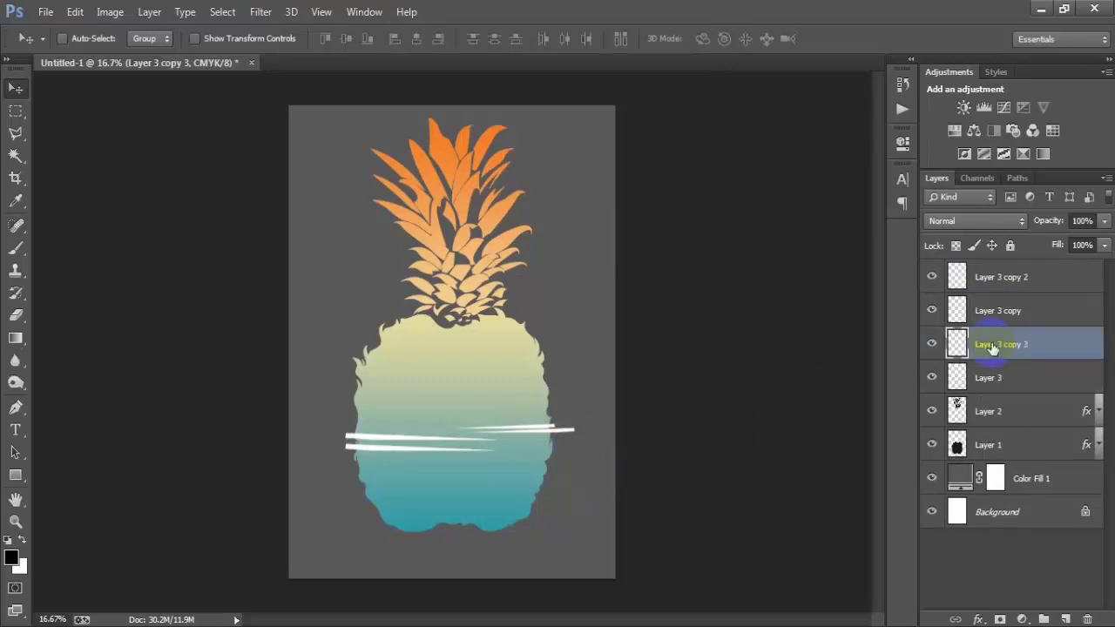
Stretch the lower left sliver to about 134% width and 87.5% height so it spans the pineapple body
key("ctrl+t")
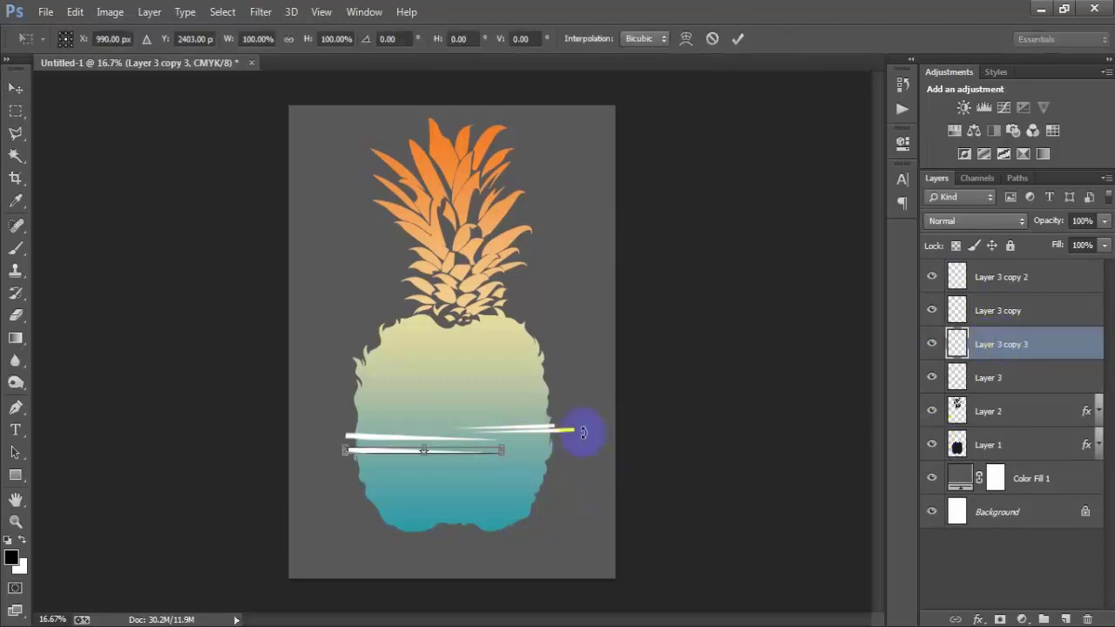
left_click_drag(503, 451, 556, 449)
left_click_drag(451, 451, 455, 452)
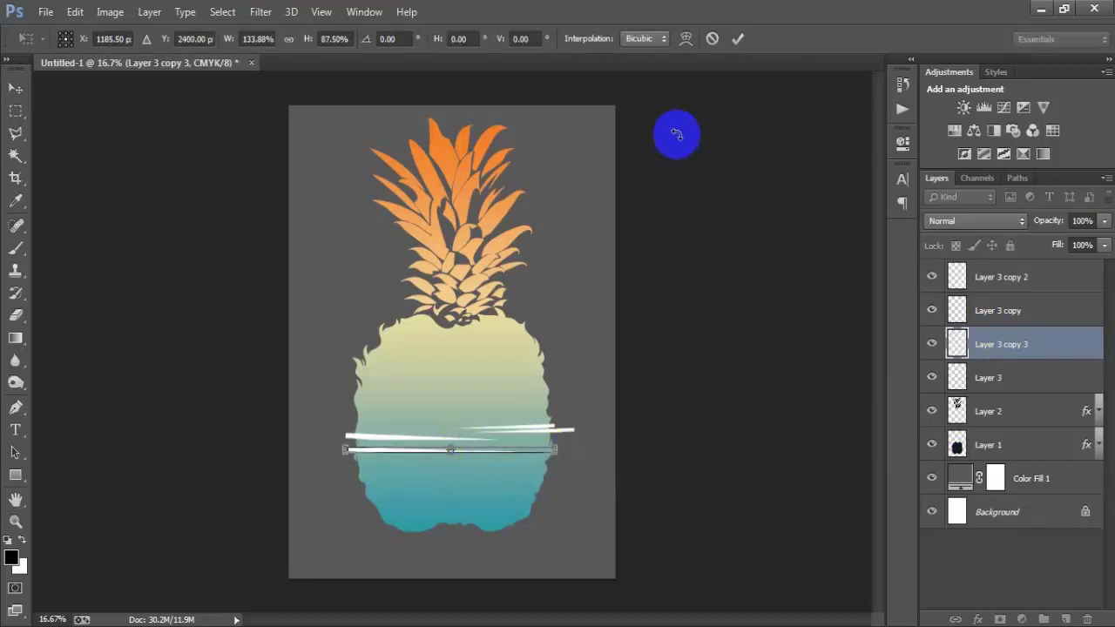
left_click(737, 38)
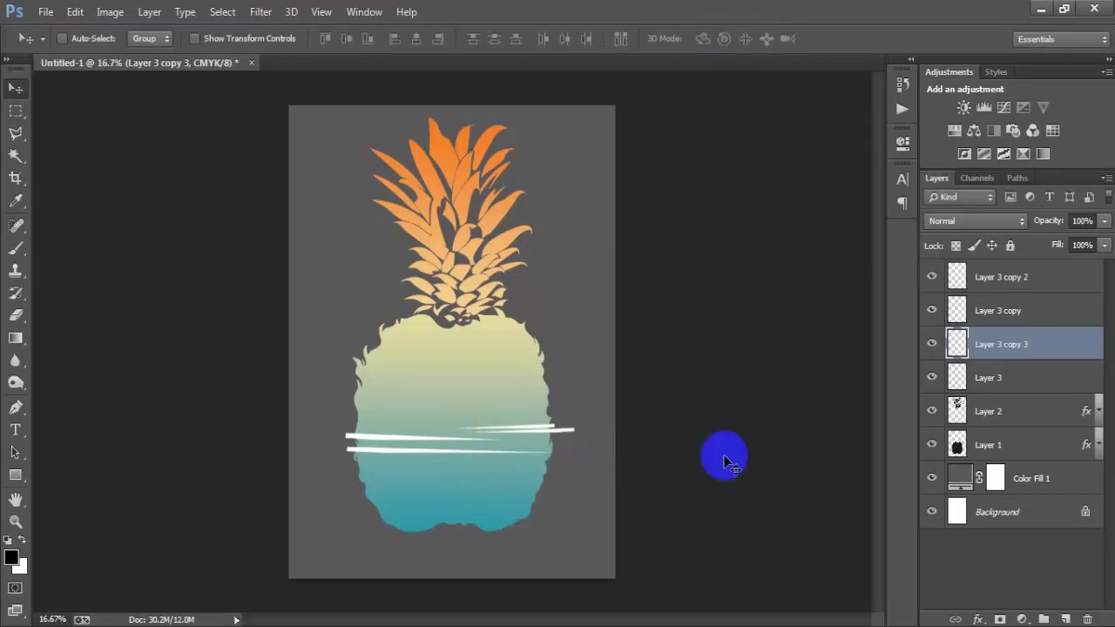
Duplicate the stretched sliver and nudge the copy straight down, leaving a small gap below the original
key("ctrl+j")
key("shift+Down")
key("shift+Down")
key("shift+Down")
key("shift+Down")
key("shift+Down")
key("shift+Down")
key("shift+Down")
key("shift+Down")
key("shift+Down")
key("shift+Down")
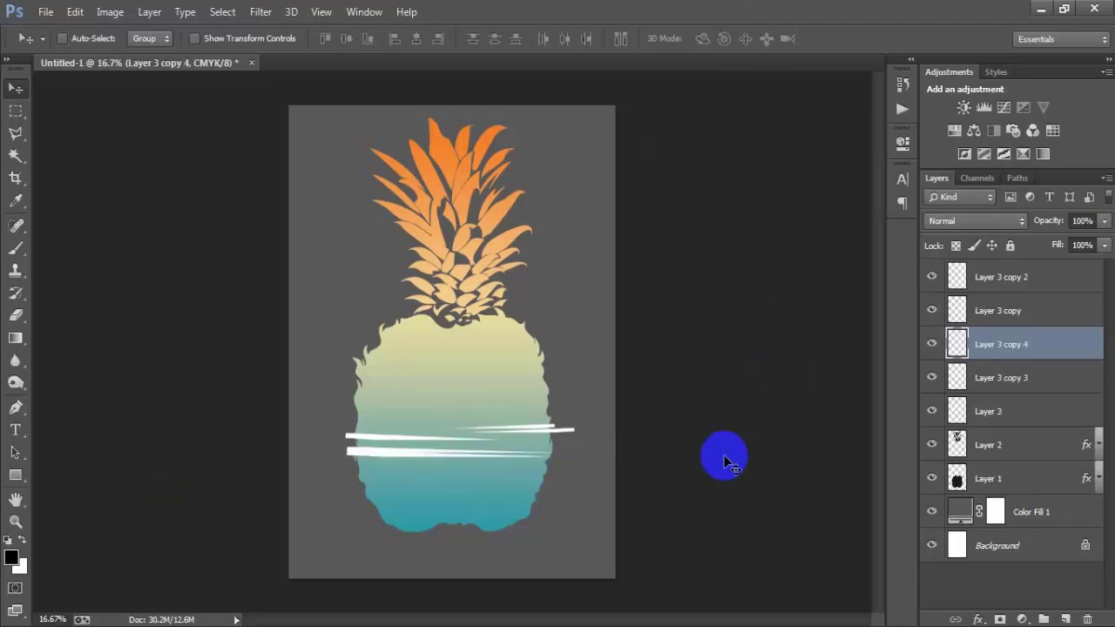
Shorten the lowest sliver copy from its right end into a small spike at the body's left edge
key("ctrl+t")
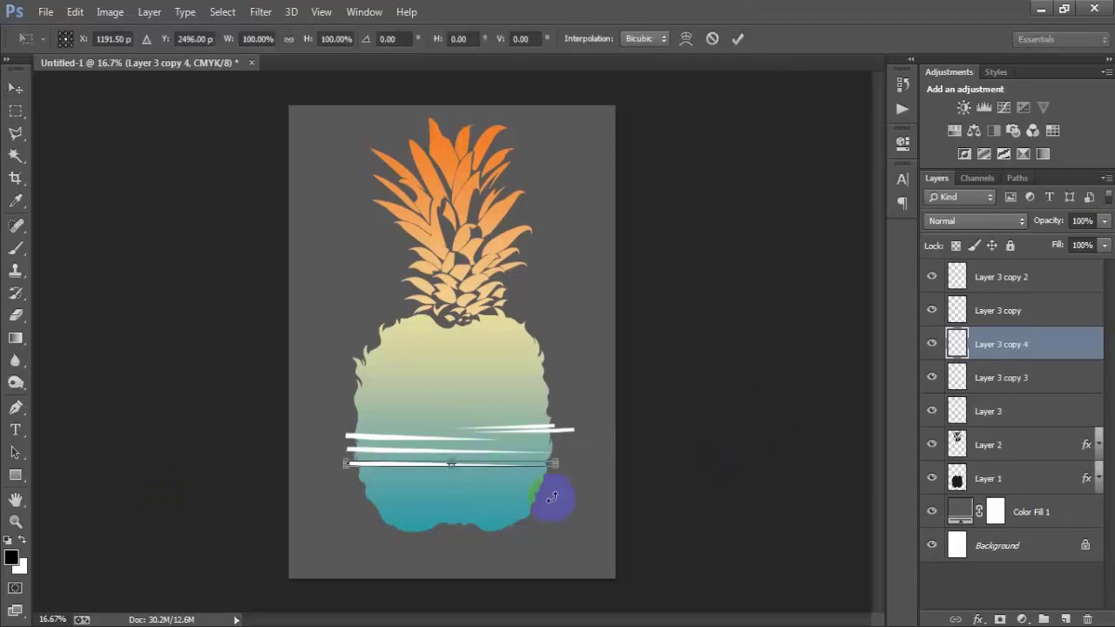
mouse_move(554, 464)
left_mouse_down()
mouse_move(374, 458)
mouse_move(377, 469)
left_mouse_up()
left_click(736, 38)
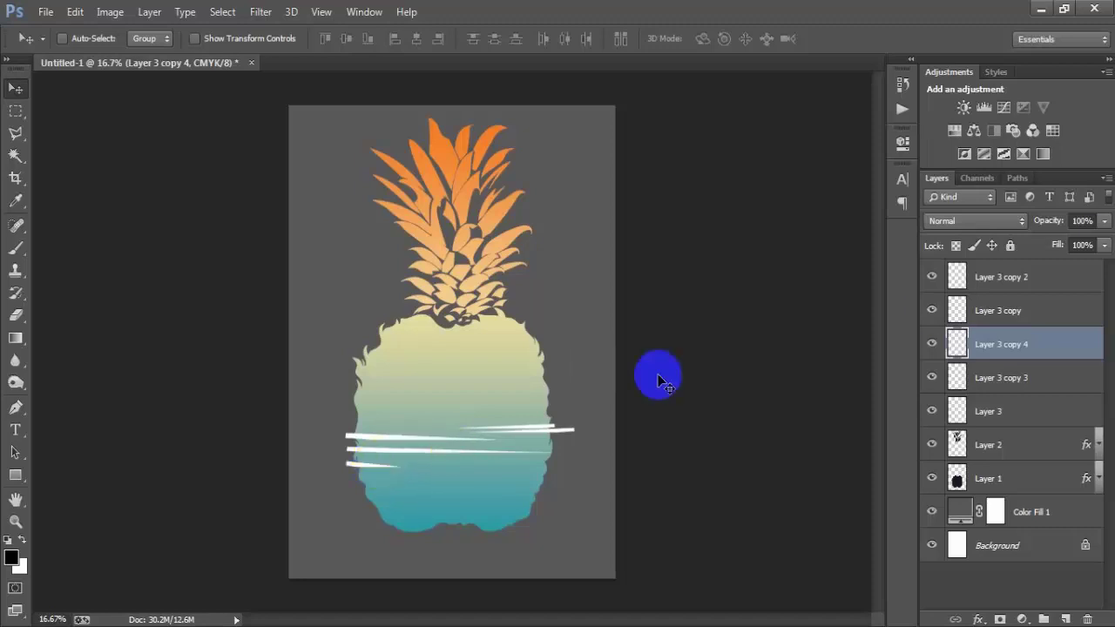
Merge the five sliver layers, Layer 3 through Layer 3 copy 2, into a single layer
left_click(999, 287)
left_click(988, 410, "shift")
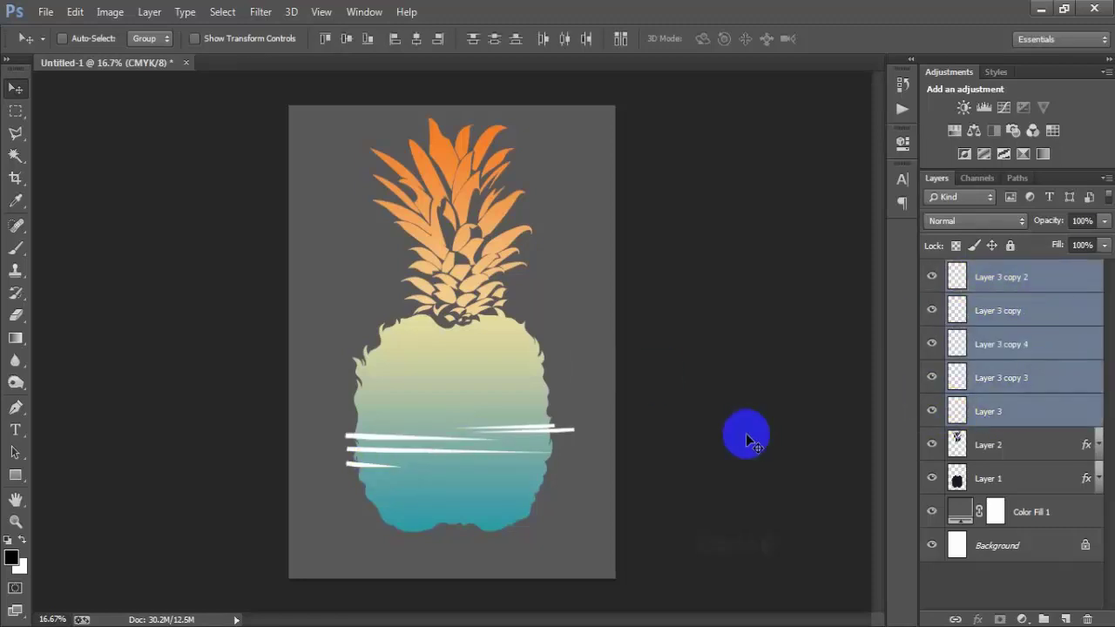
key("ctrl+e")
left_click(930, 279)
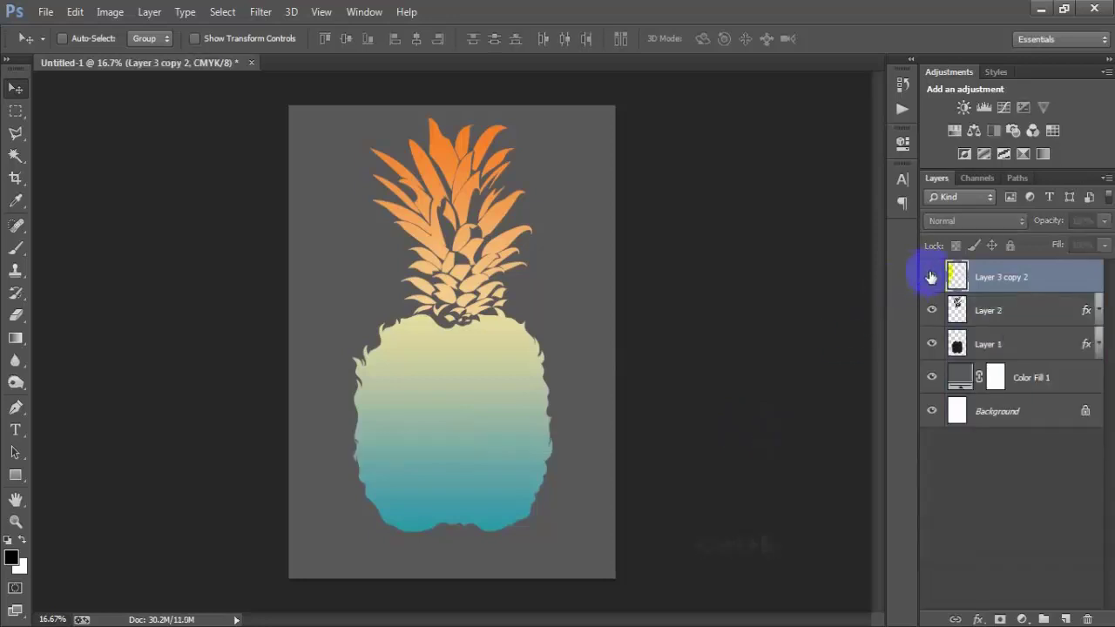
left_click(929, 278)
left_click(930, 279)
left_click(930, 279)
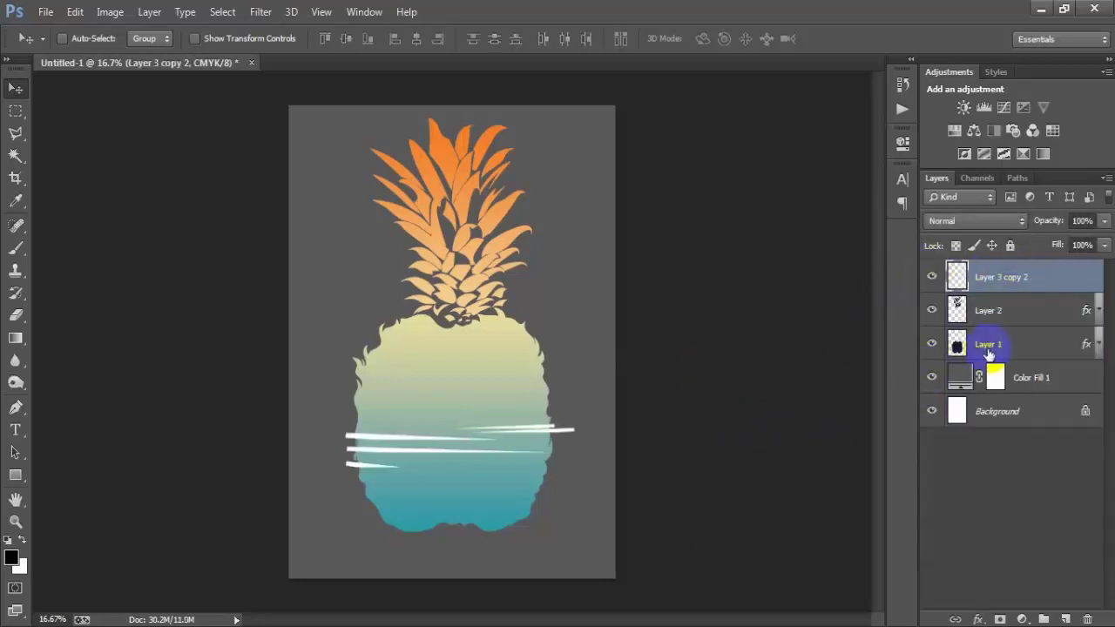
Load the outline of the pineapple body, Layer 1, as a selection
left_click(956, 346)
left_click(932, 345)
left_click(932, 345)
left_click(932, 345)
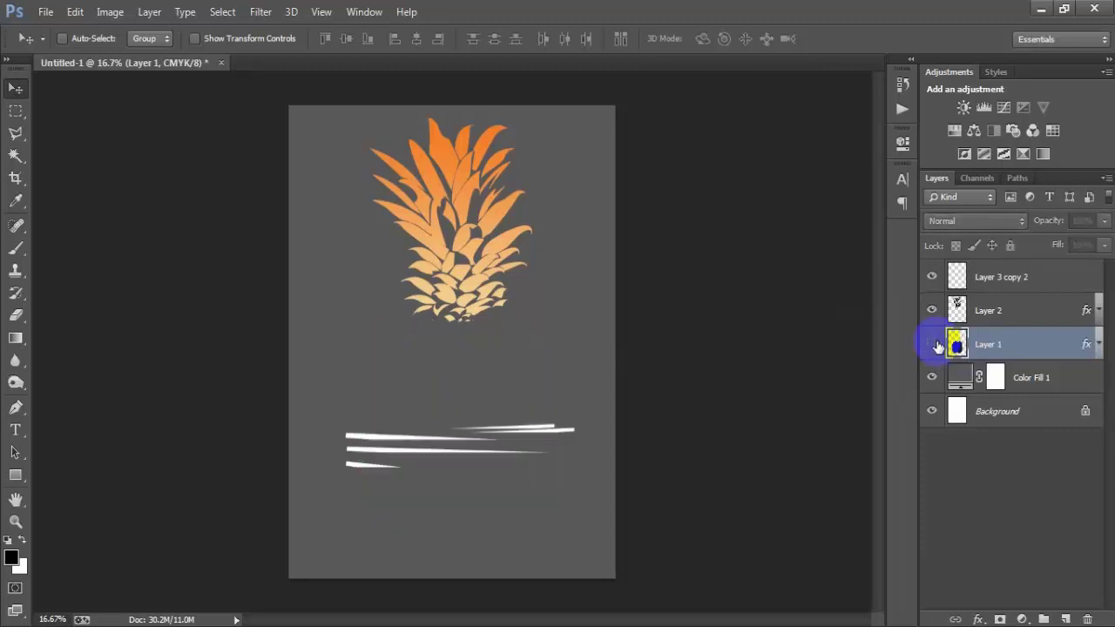
left_click(933, 345)
left_click(956, 346, "ctrl")
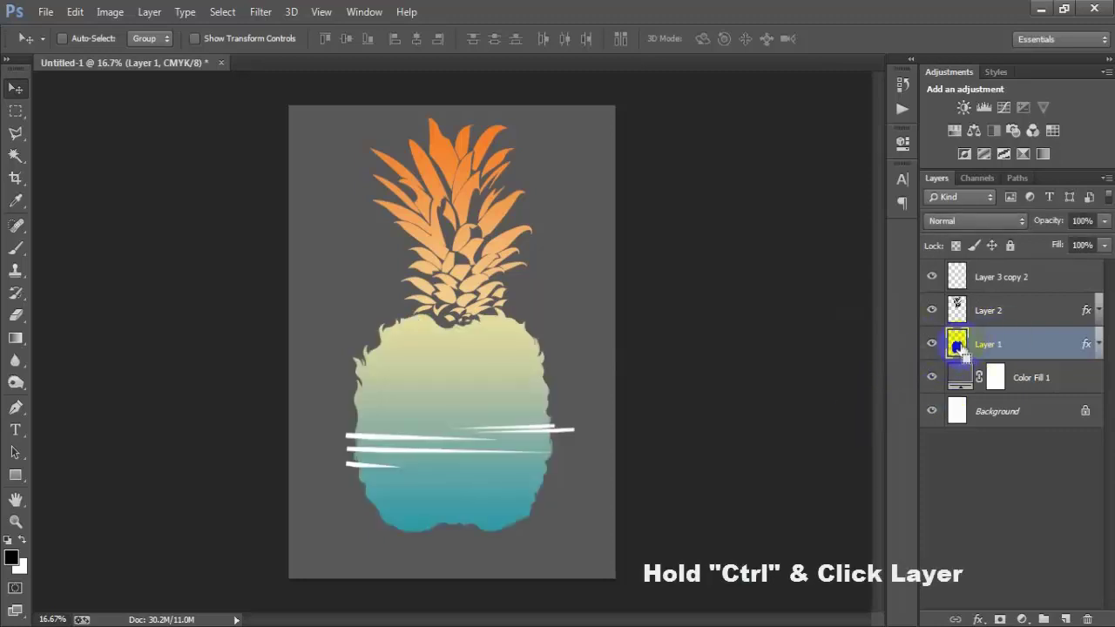
Add a layer mask from the body selection to the merged sliver layer, trimming the overhanging ends
left_click(1013, 279)
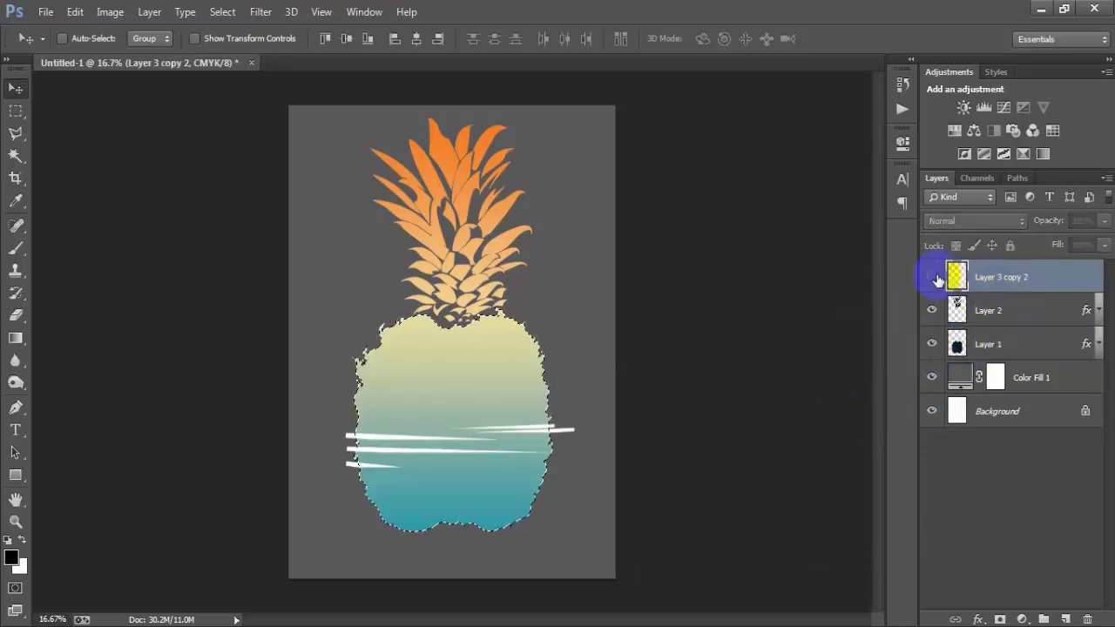
left_click(933, 277)
left_click(934, 276)
left_click(933, 277)
left_click(933, 277)
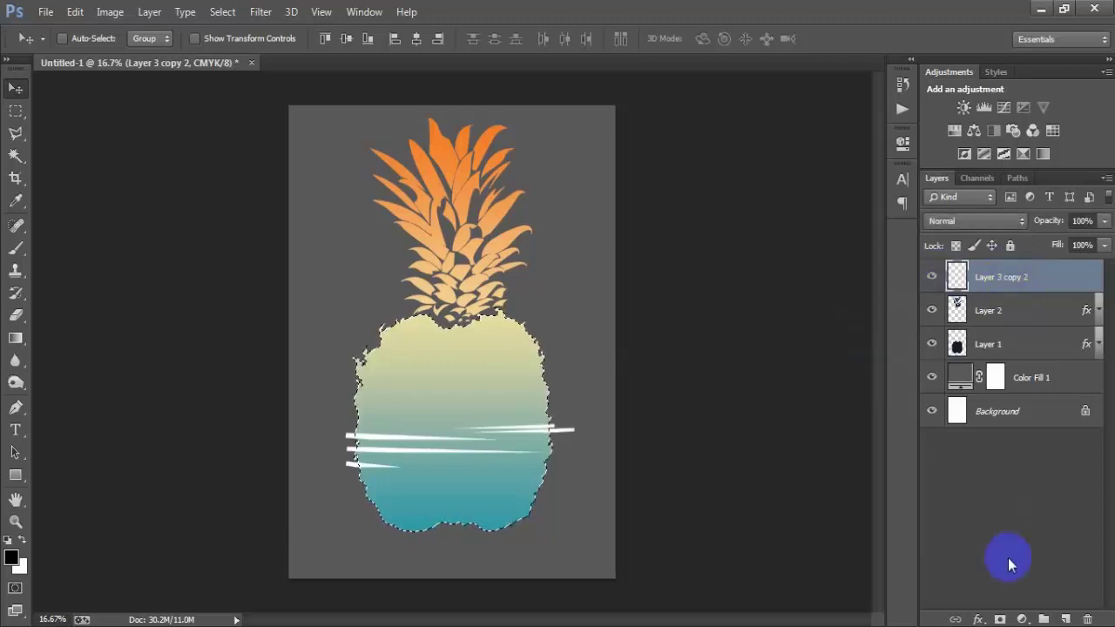
left_click(1000, 619)
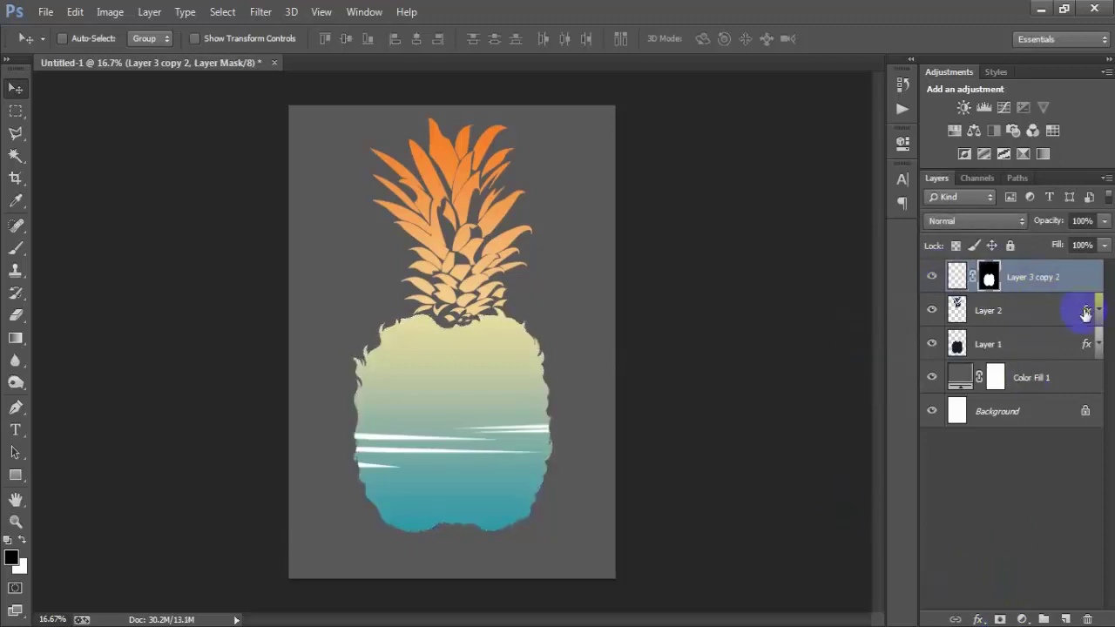
Move the masked sliver layer below the leaf crown layer, directly above the pineapple body layer
left_click_drag(1071, 280, 1055, 326)
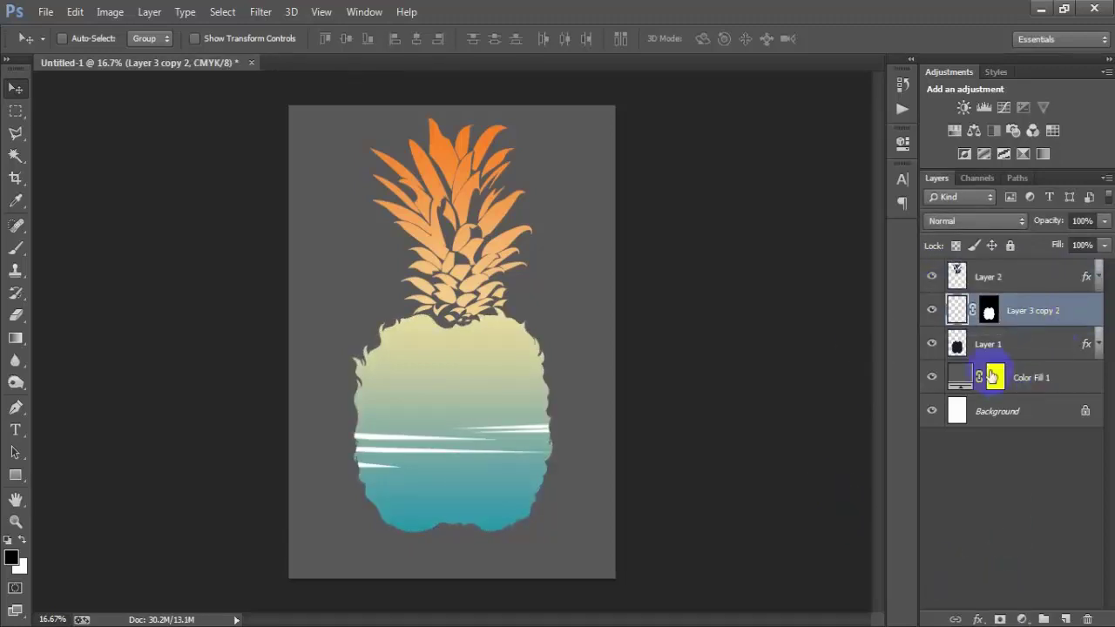
left_click(933, 310)
left_click(933, 310)
Merge the masked sliver layer with the pineapple body layer, Layer 1
left_click(1000, 345, "shift")
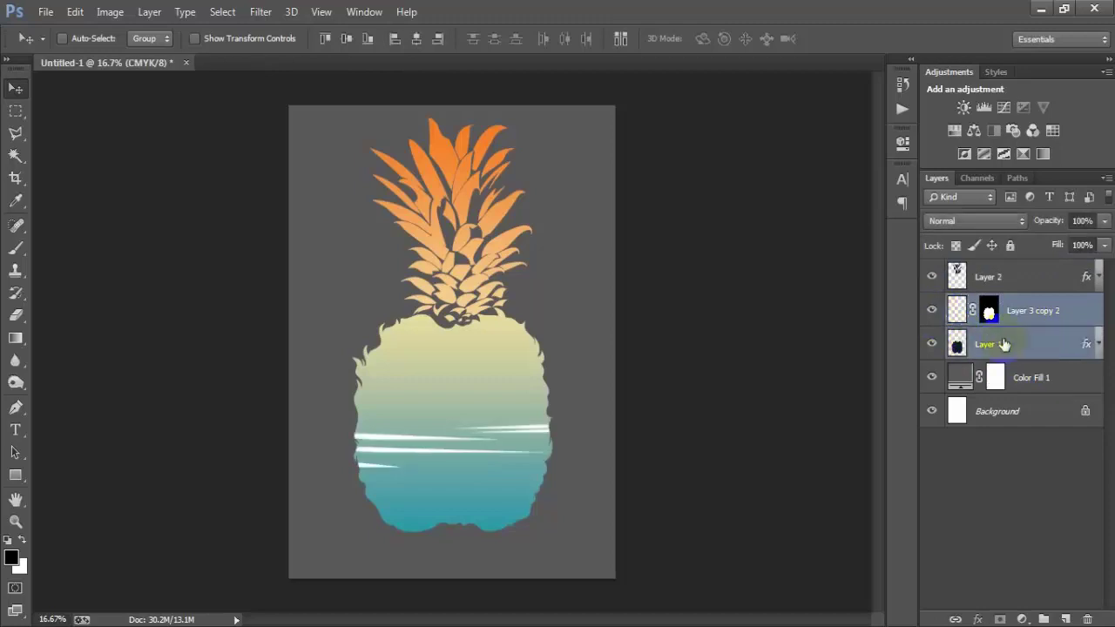
left_click(930, 346)
left_click(933, 315)
left_click(933, 315)
key("ctrl+e")
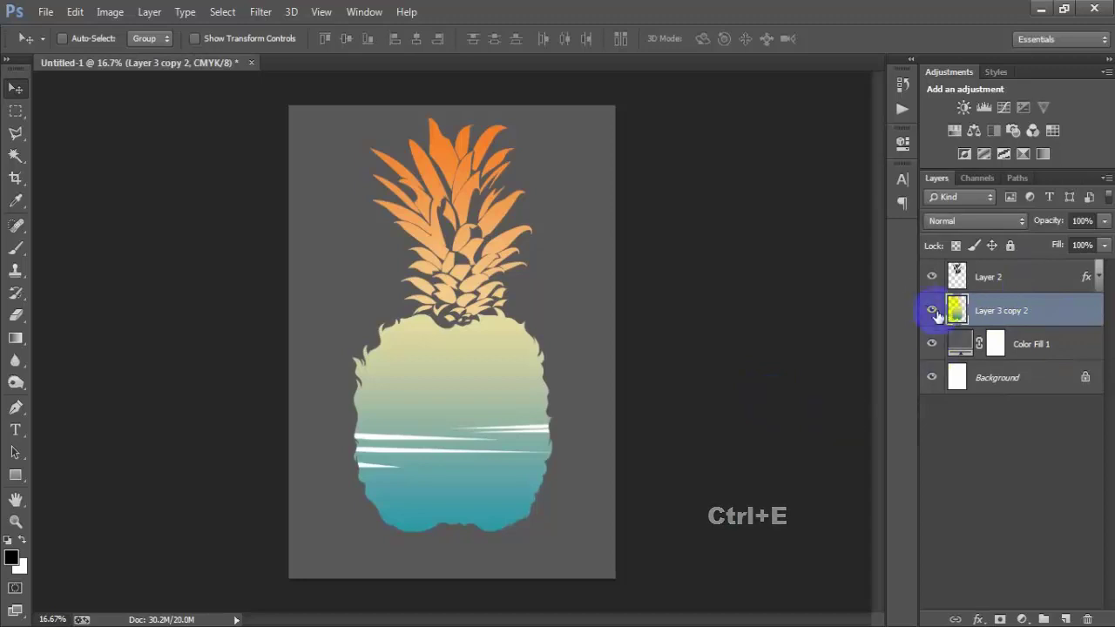
left_click(931, 310)
left_click(931, 310)
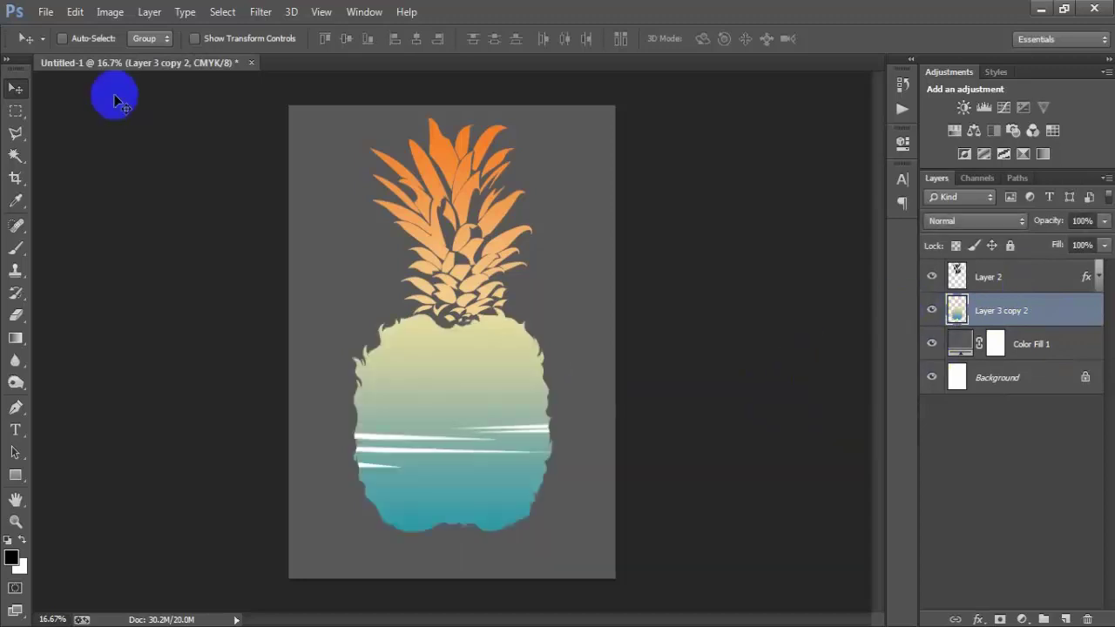
Open the surfer silhouette image 00000005, copy it onto the lower pineapple body, and close the source file
left_click(44, 12)
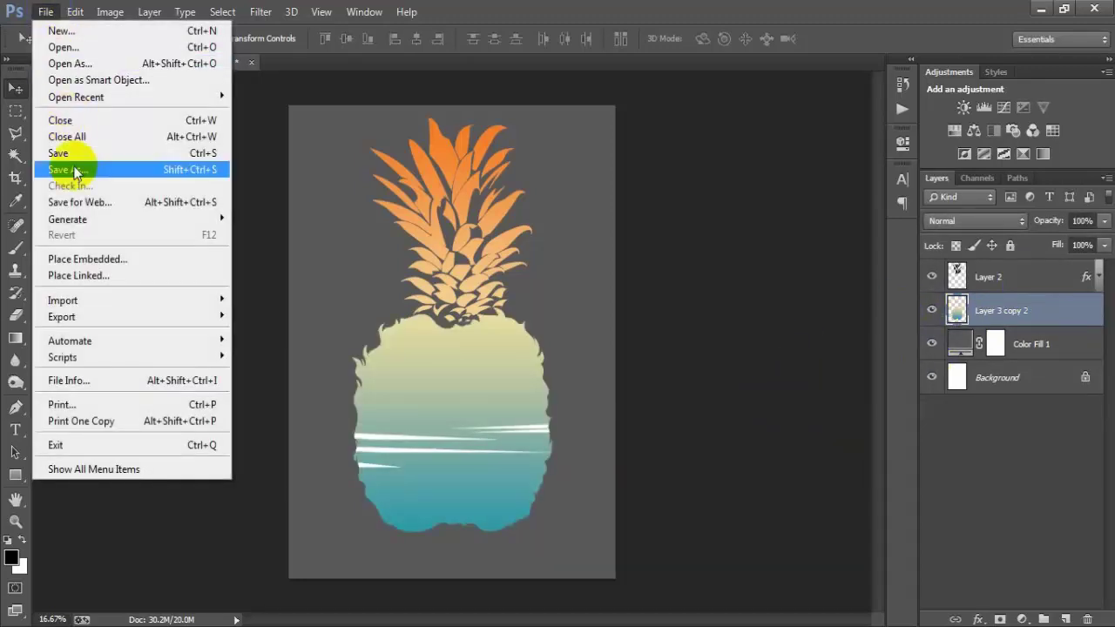
left_click(74, 48)
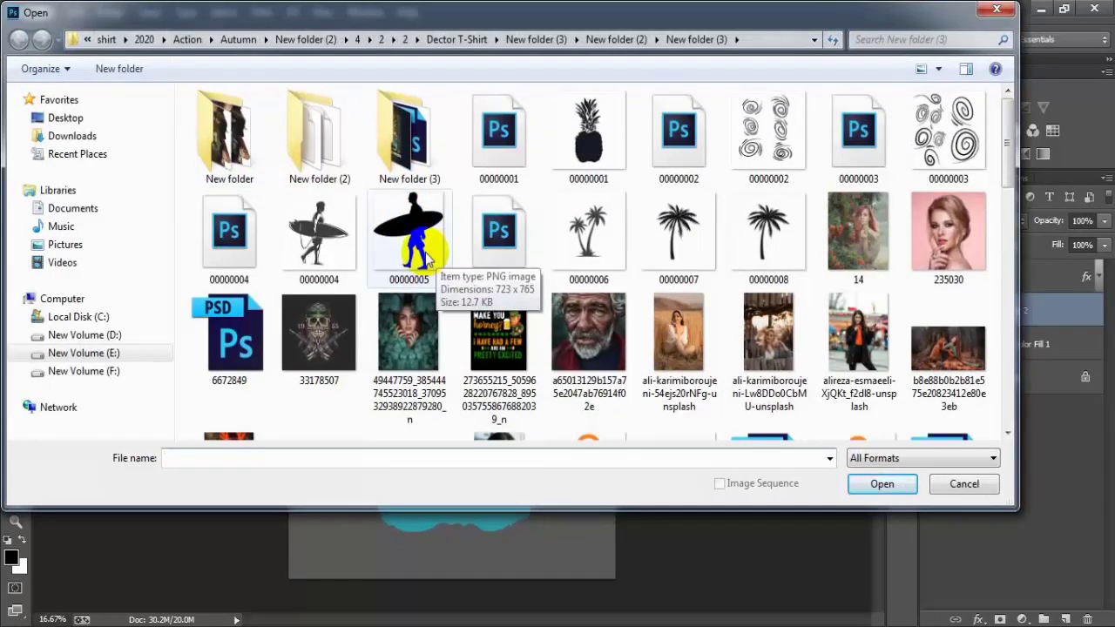
left_click(437, 258)
left_click(868, 486)
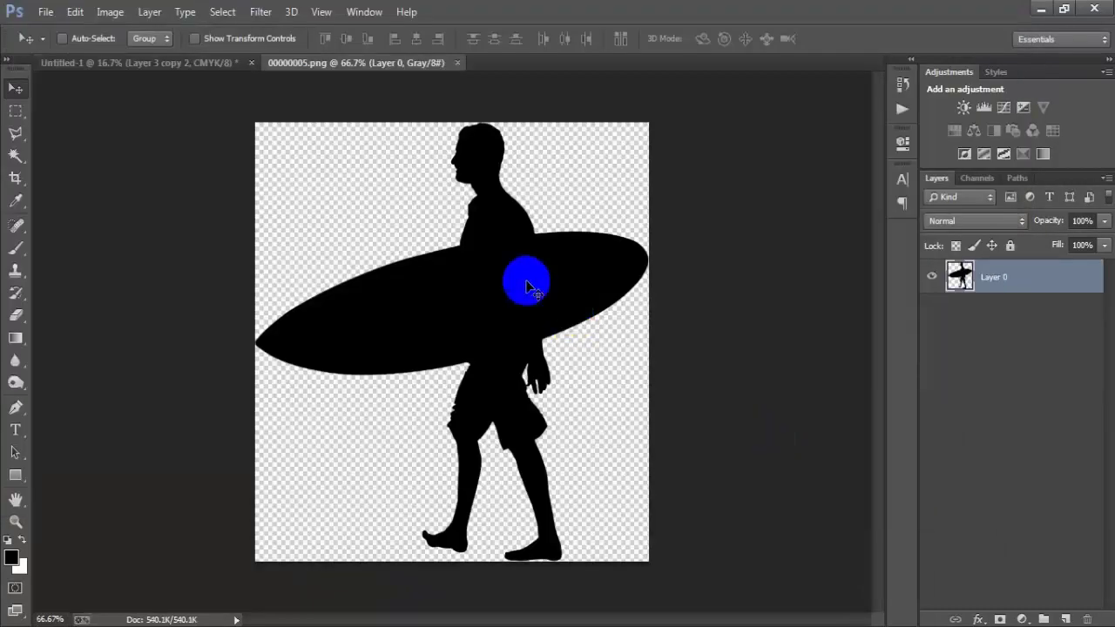
left_click_drag(522, 279, 462, 477)
left_click(427, 64)
Flip the surfer horizontally, scale it to about 91%, and position it slightly right of centre in the lower body
key("ctrl+t")
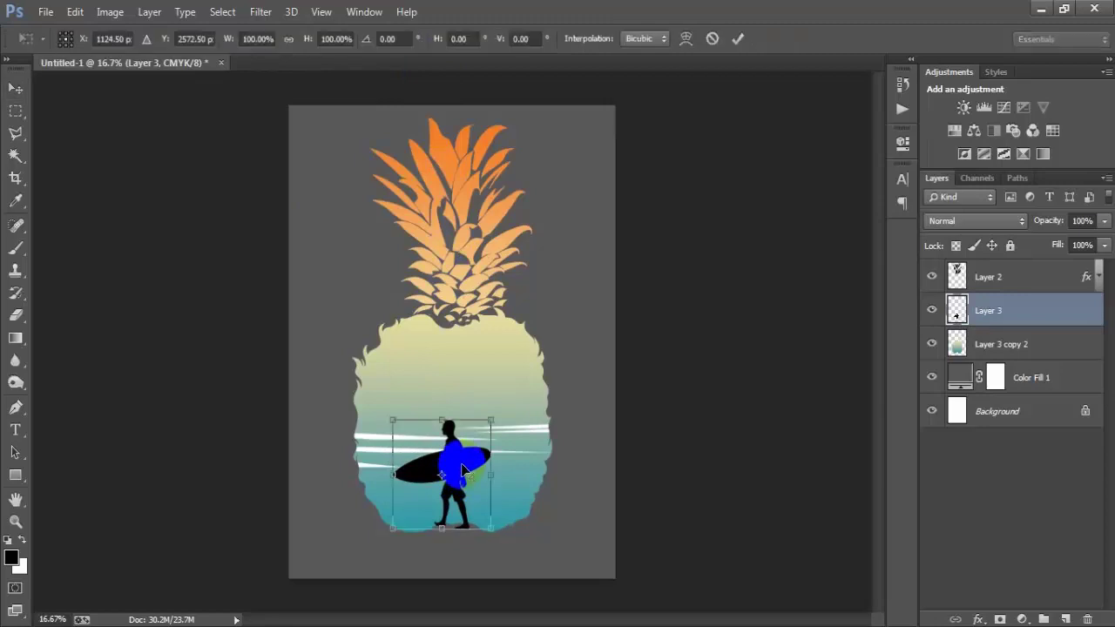
right_click(463, 470)
left_click(504, 430)
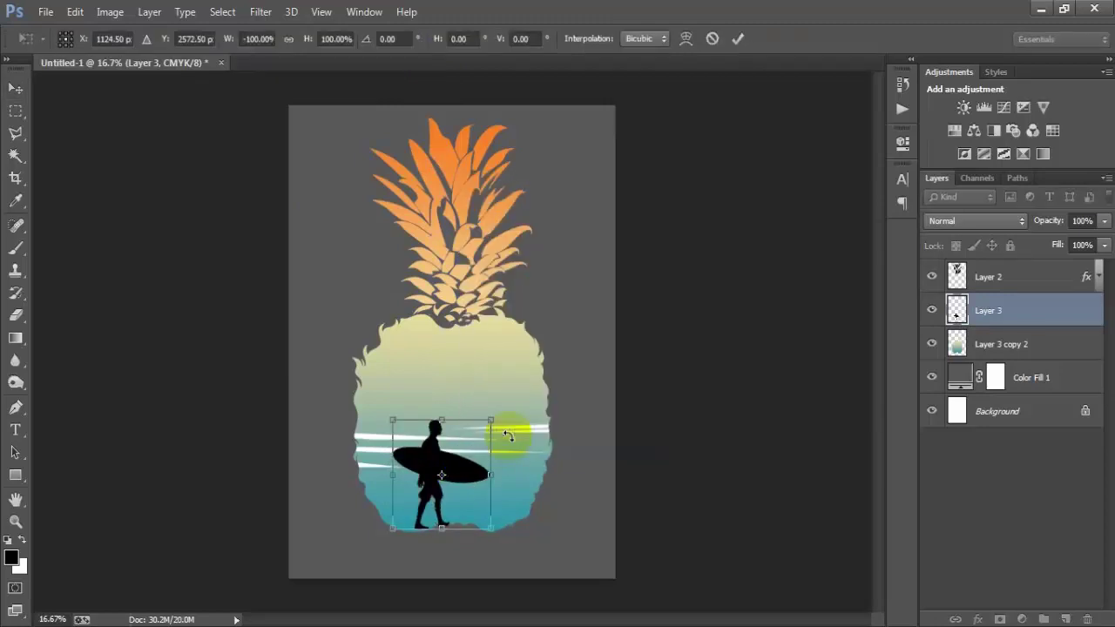
mouse_move(473, 499)
left_mouse_down()
mouse_move(492, 473)
mouse_move(506, 517)
mouse_move(487, 512)
left_mouse_up()
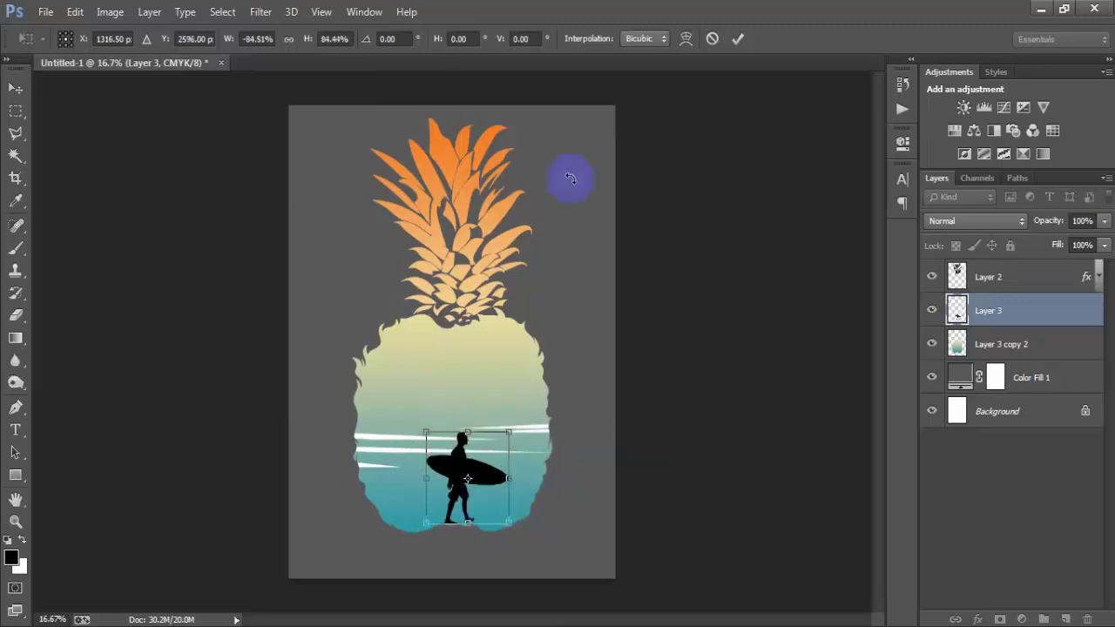
left_click_drag(512, 426, 508, 424)
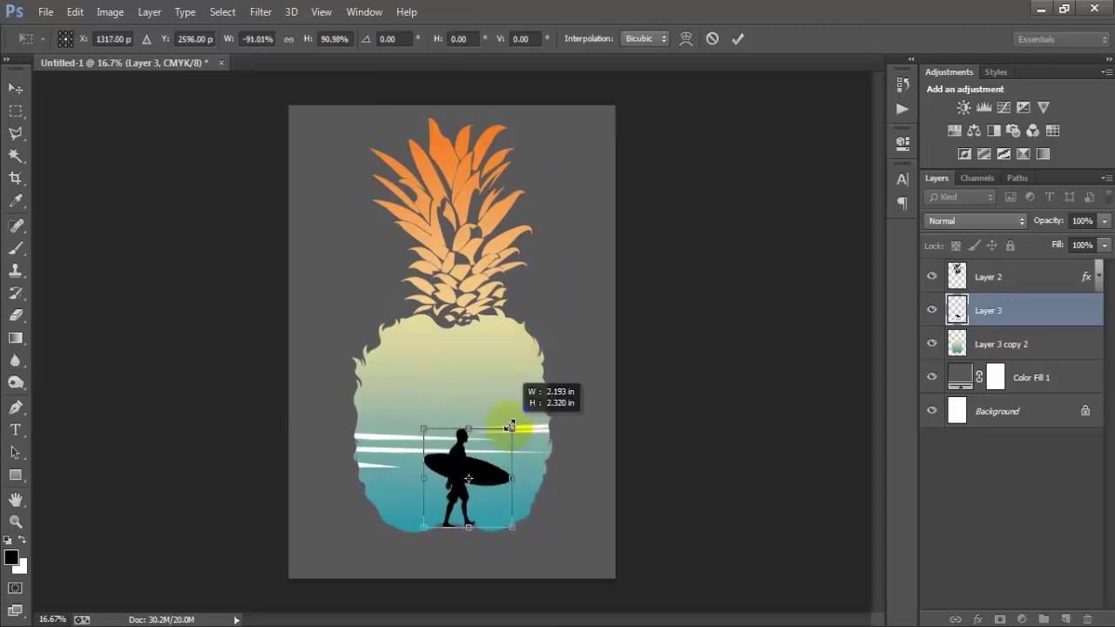
left_click(736, 38)
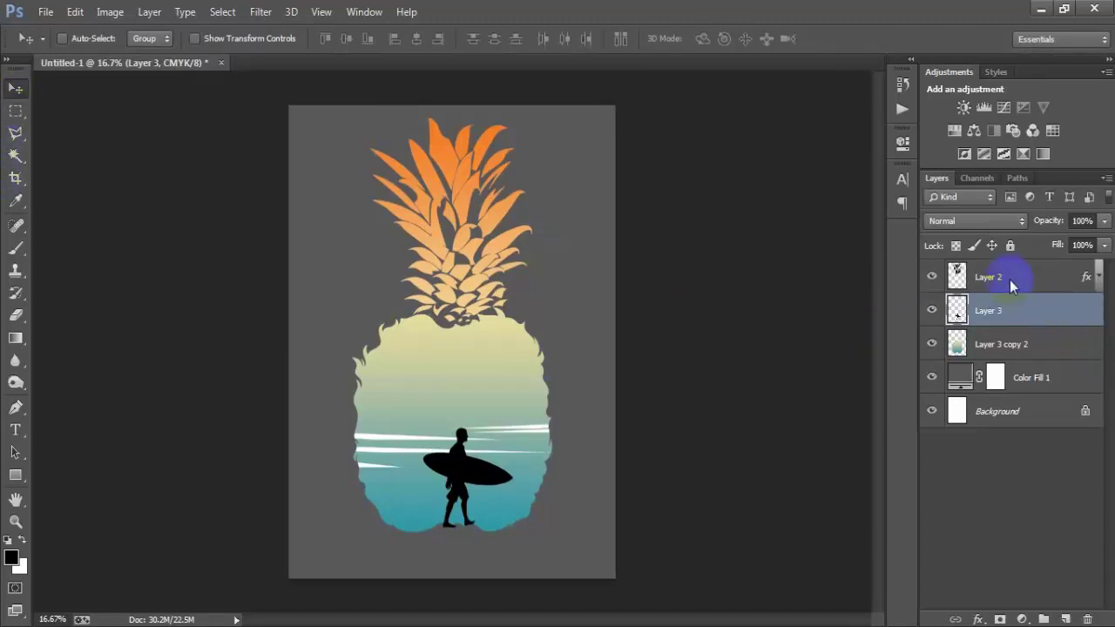
Move the surfer layer above the leaf crown layer and nudge the surfer slightly up from the body's bottom edge
left_click(503, 480, "ctrl")
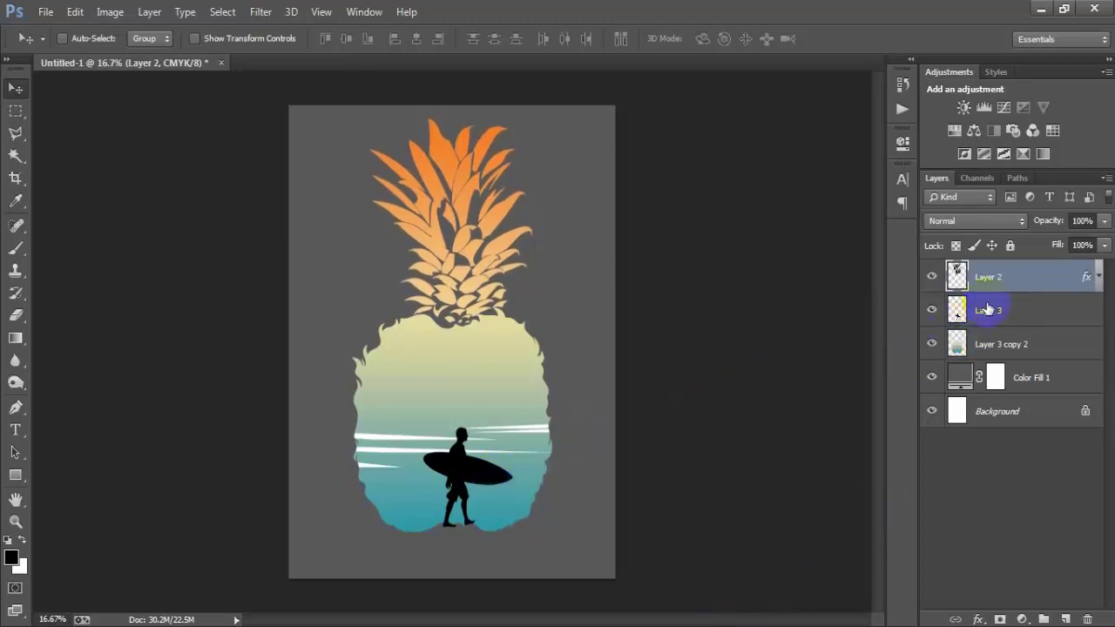
left_click(962, 310)
left_click(932, 311)
left_click(932, 311)
left_click_drag(1006, 311, 1010, 261)
key("Up")
key("Up")
key("Up")
key("Up")
key("Up")
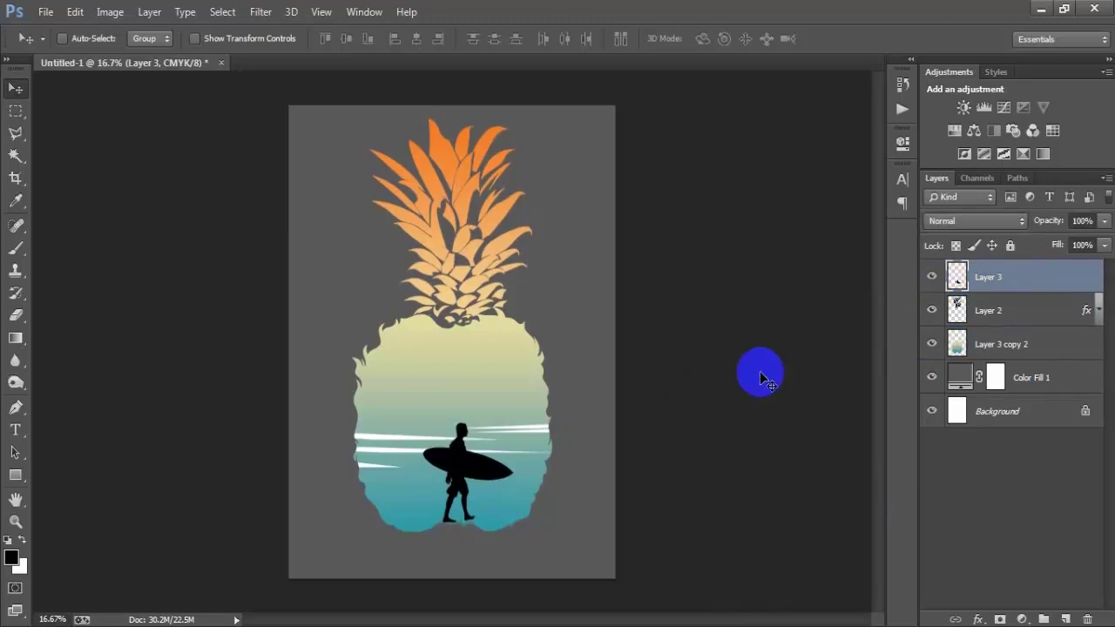
key("Down")
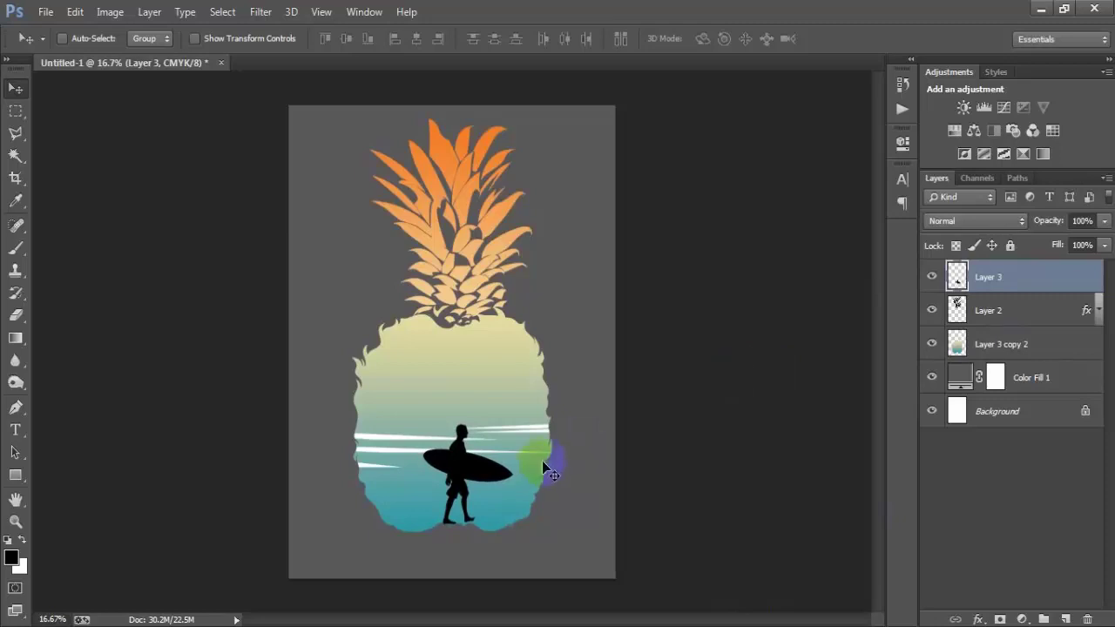
Place the palm tree image 00000008 as a linked file in the design
left_click(45, 11)
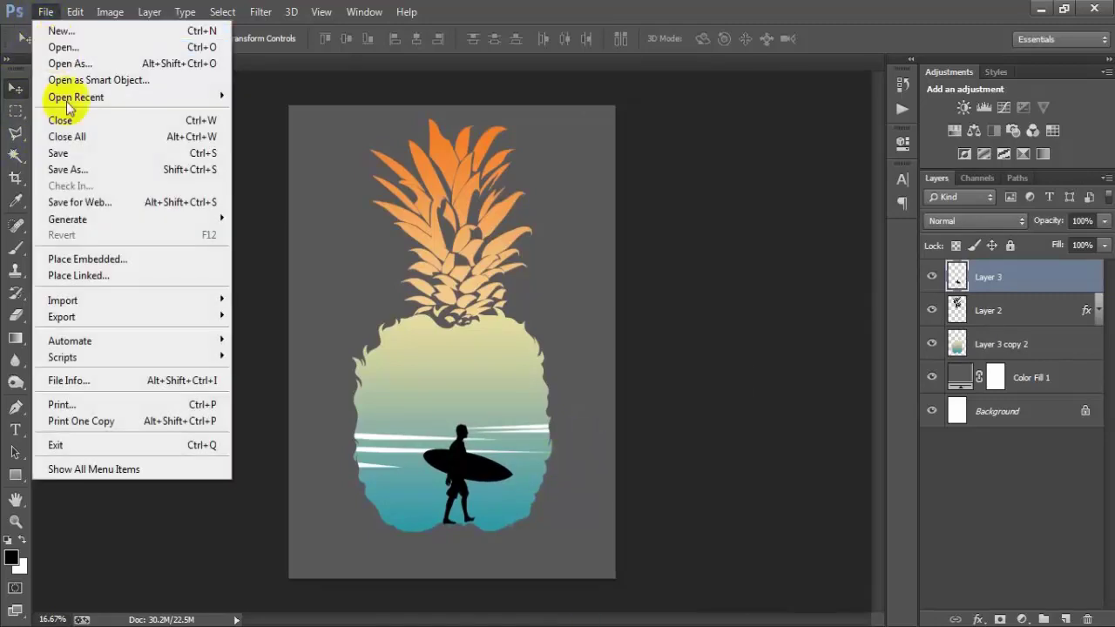
left_click(88, 275)
left_click(762, 236)
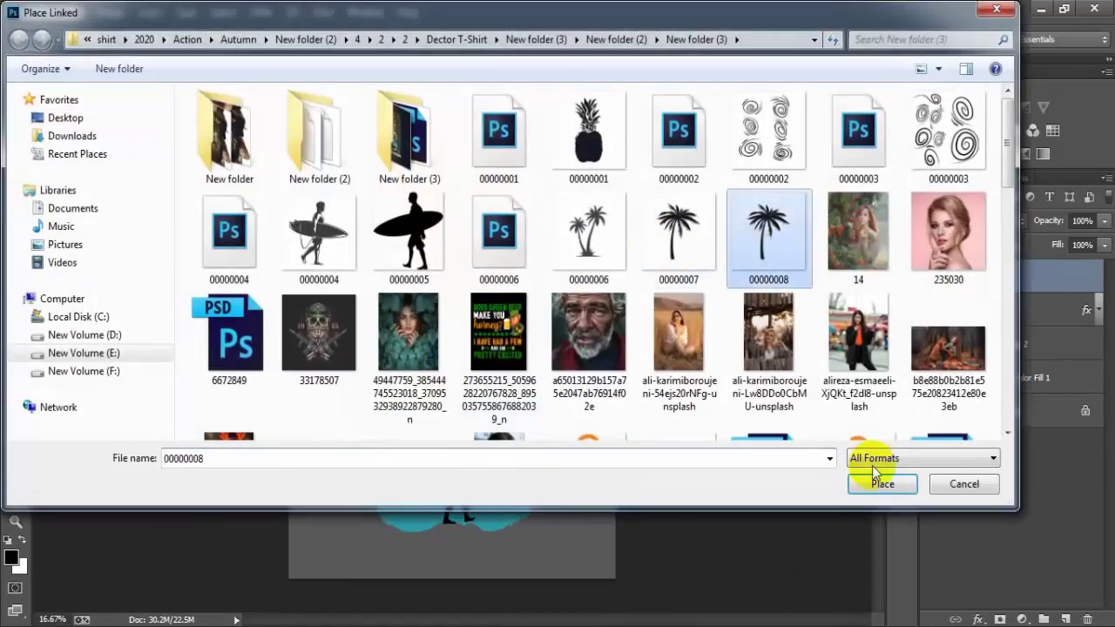
left_click(882, 483)
Flip the palm tree horizontally, scale it to about 39%, rotate it to about -31°, and move it to the pineapple body's right side
right_click(542, 381)
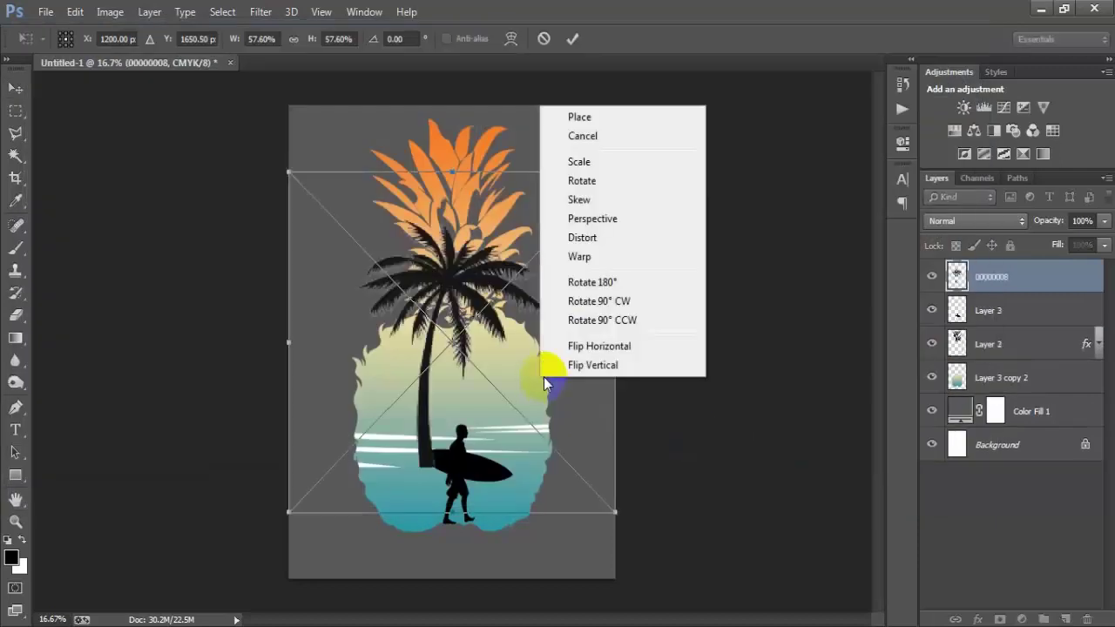
left_click(583, 347)
left_click_drag(593, 517, 716, 500)
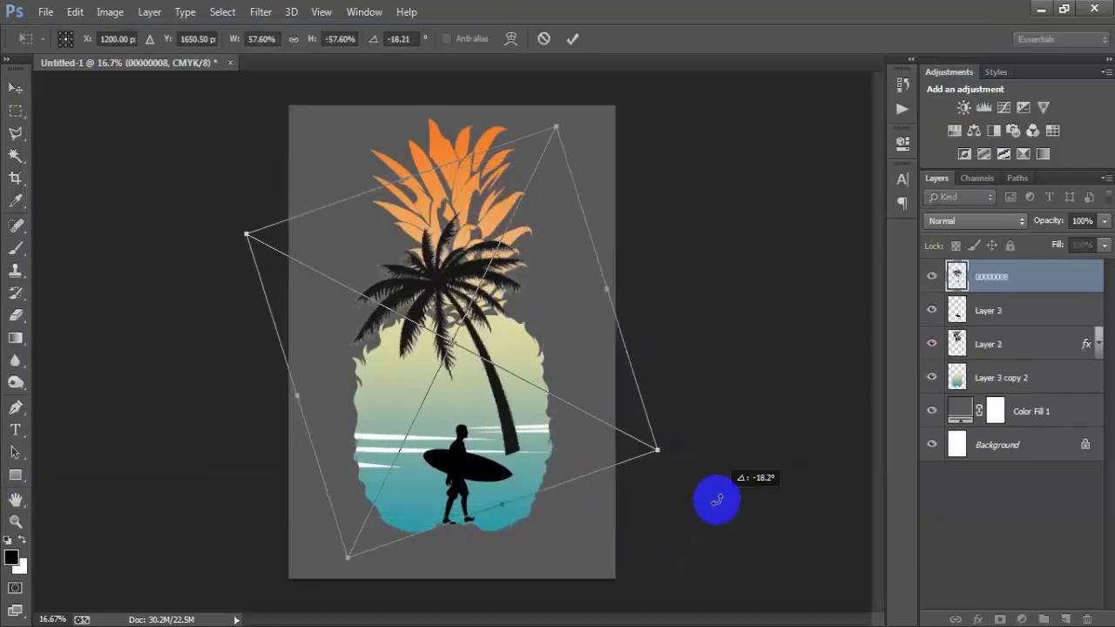
left_click_drag(659, 452, 593, 417)
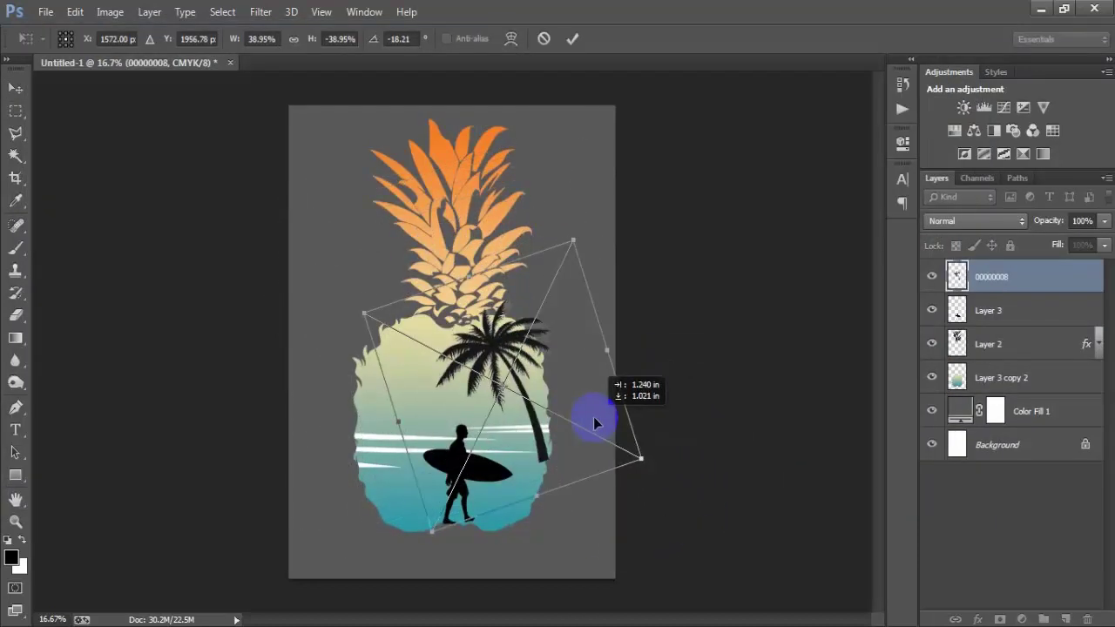
left_click_drag(622, 465, 726, 473)
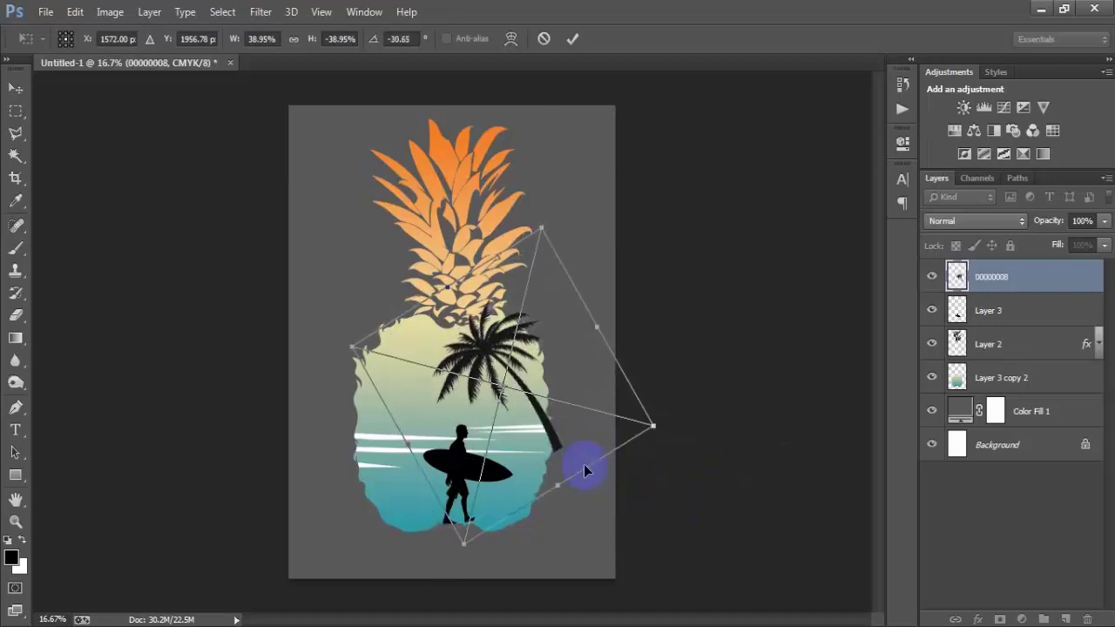
Refine the palm tree to about 36% scale and a -33.8° rotation, with its trunk on the body's right edge, and commit the transform
left_click_drag(462, 542, 470, 521)
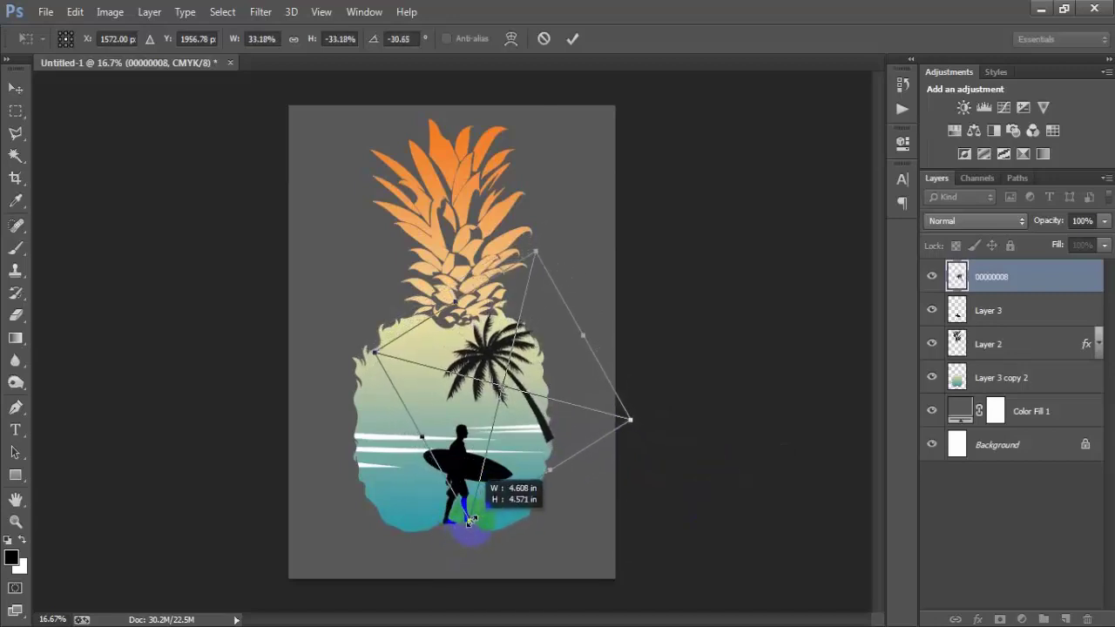
left_click_drag(584, 417, 582, 428)
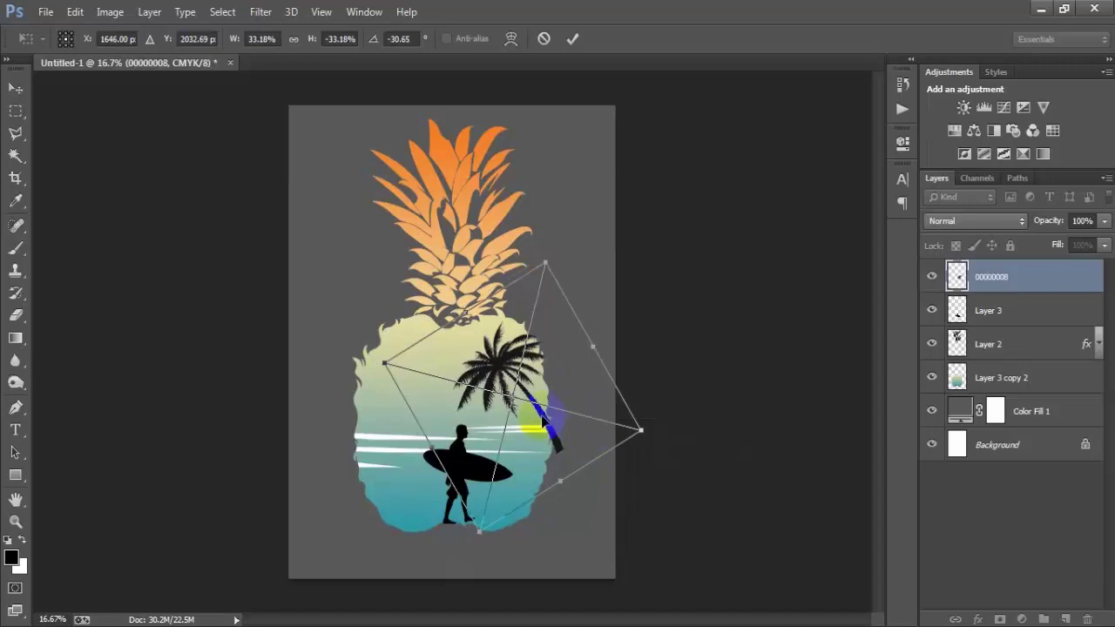
left_click_drag(384, 366, 379, 364)
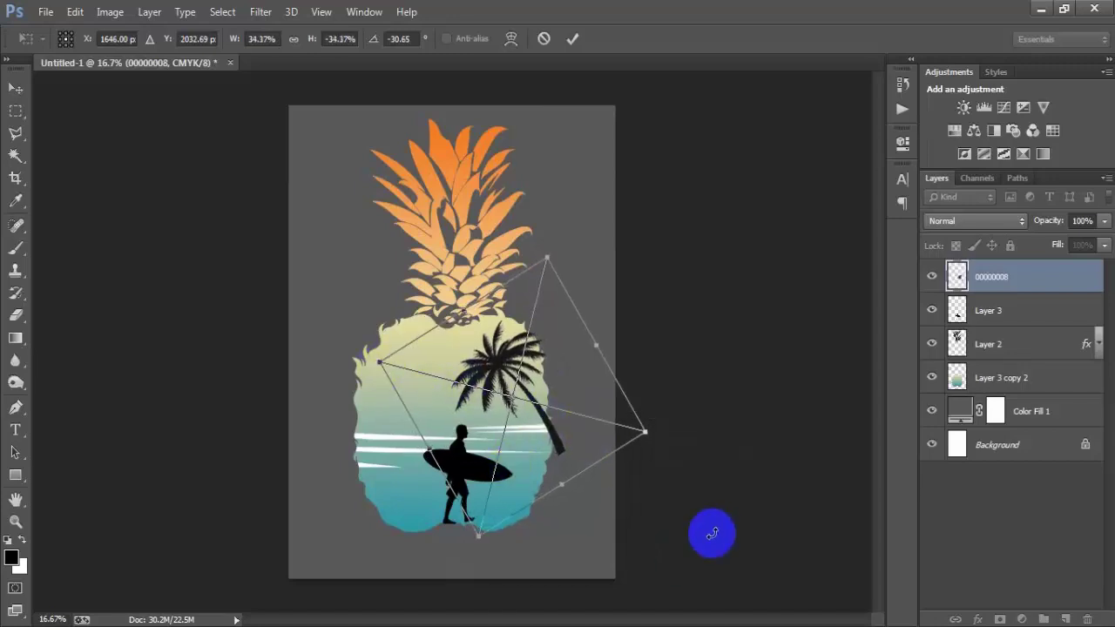
left_click_drag(712, 532, 727, 525)
left_click_drag(575, 454, 570, 452)
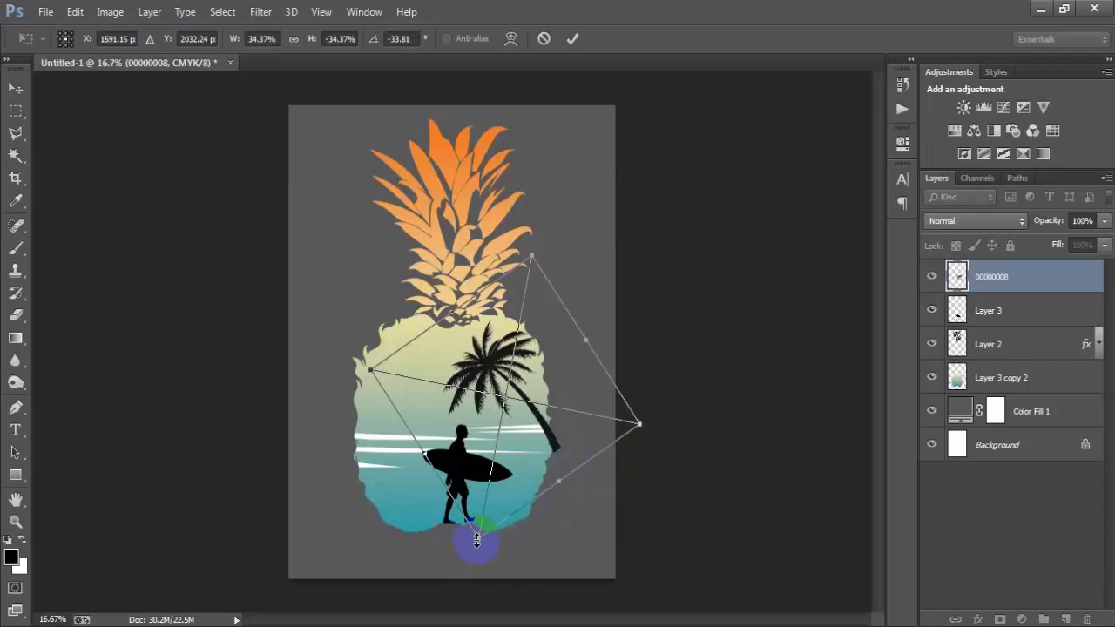
left_click_drag(477, 540, 477, 543)
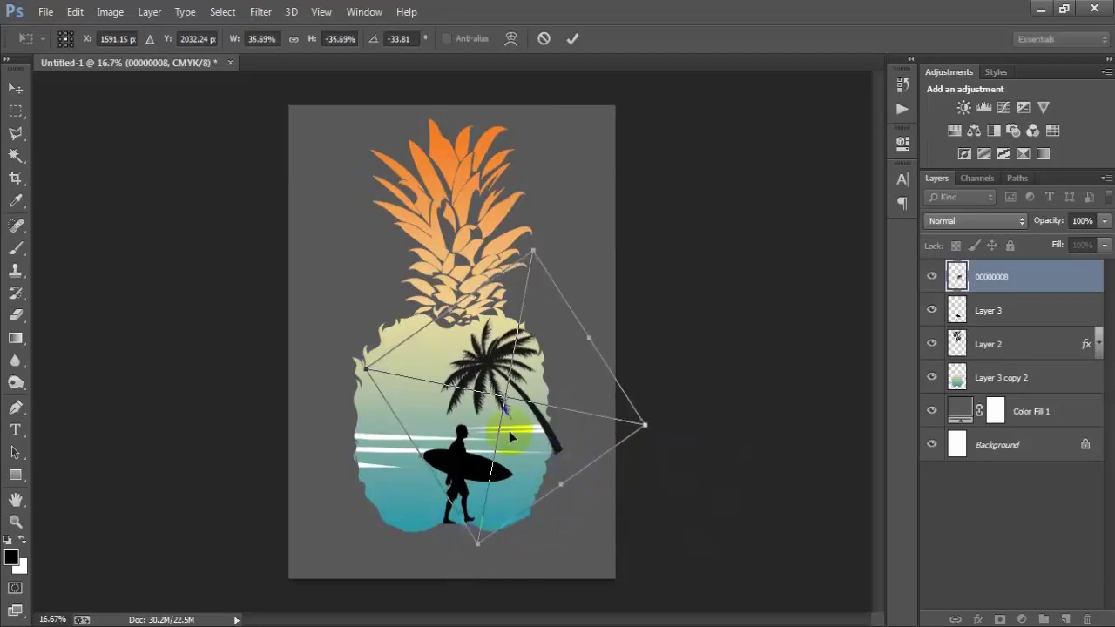
left_click(573, 38)
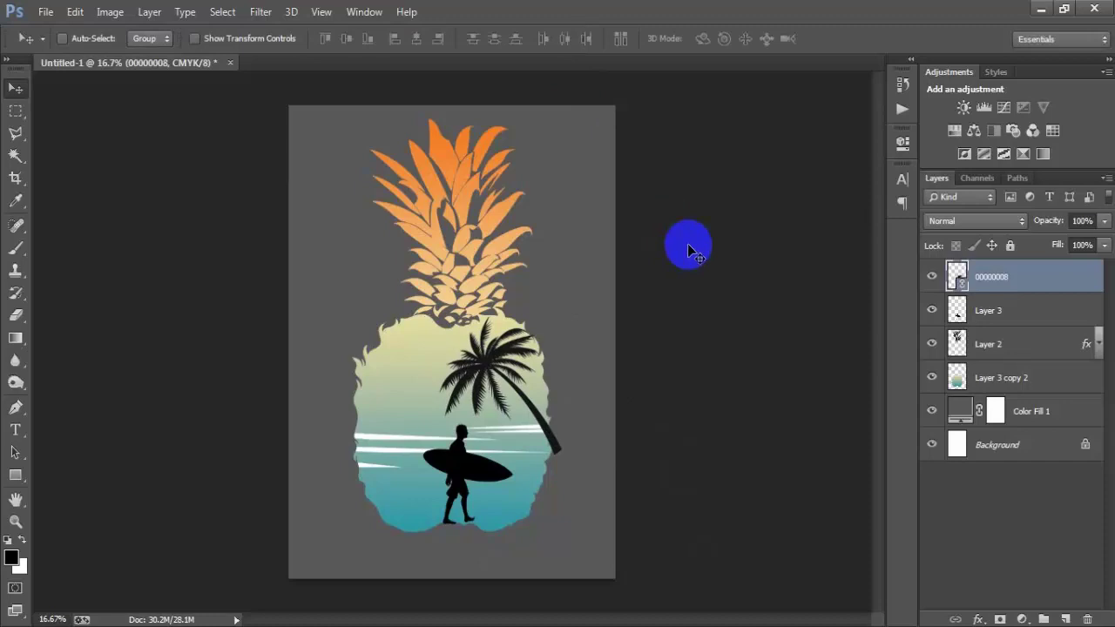
Duplicate the palm tree layer, scale the copy to about 21%, and place it just below the larger palm's crown beside its trunk
key("ctrl+j")
mouse_move(554, 447)
left_mouse_down()
mouse_move(565, 484)
mouse_move(523, 560)
mouse_move(485, 590)
mouse_move(505, 526)
mouse_move(547, 459)
mouse_move(558, 462)
left_mouse_up()
key("ctrl+t")
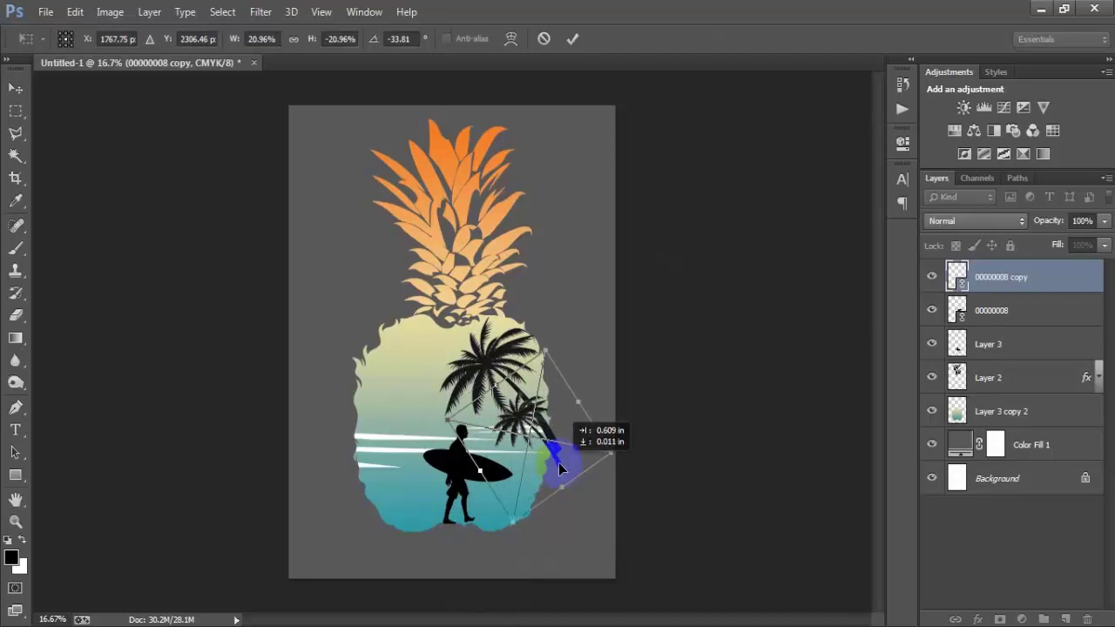
left_click(572, 39)
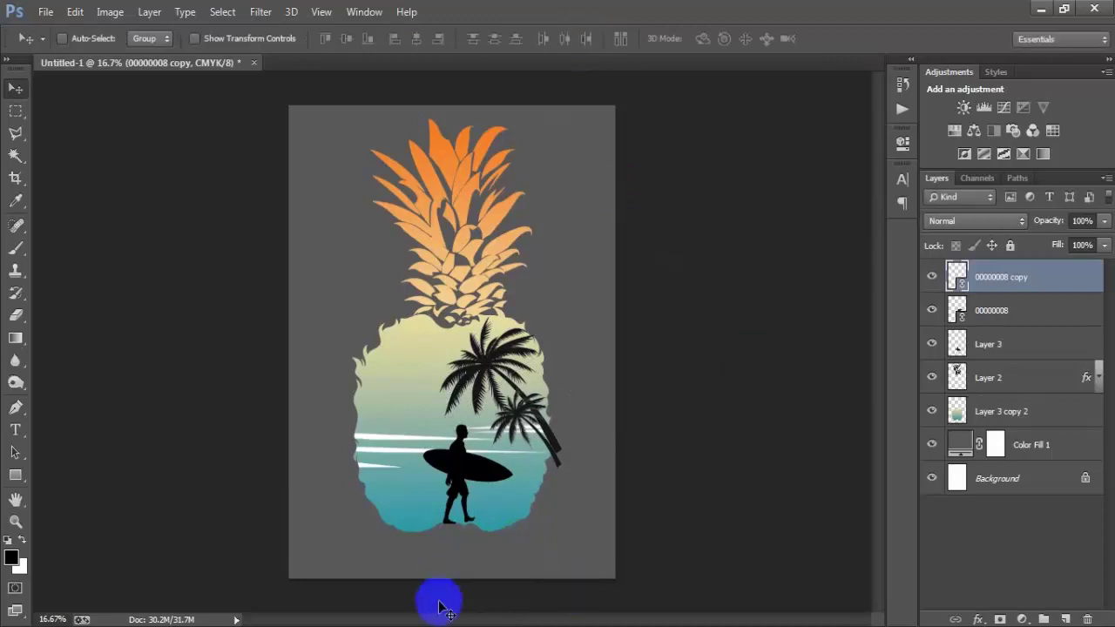
Merge the two palm tree layers into one layer and check the result by toggling its visibility
left_click(962, 309, "shift")
left_click(932, 277)
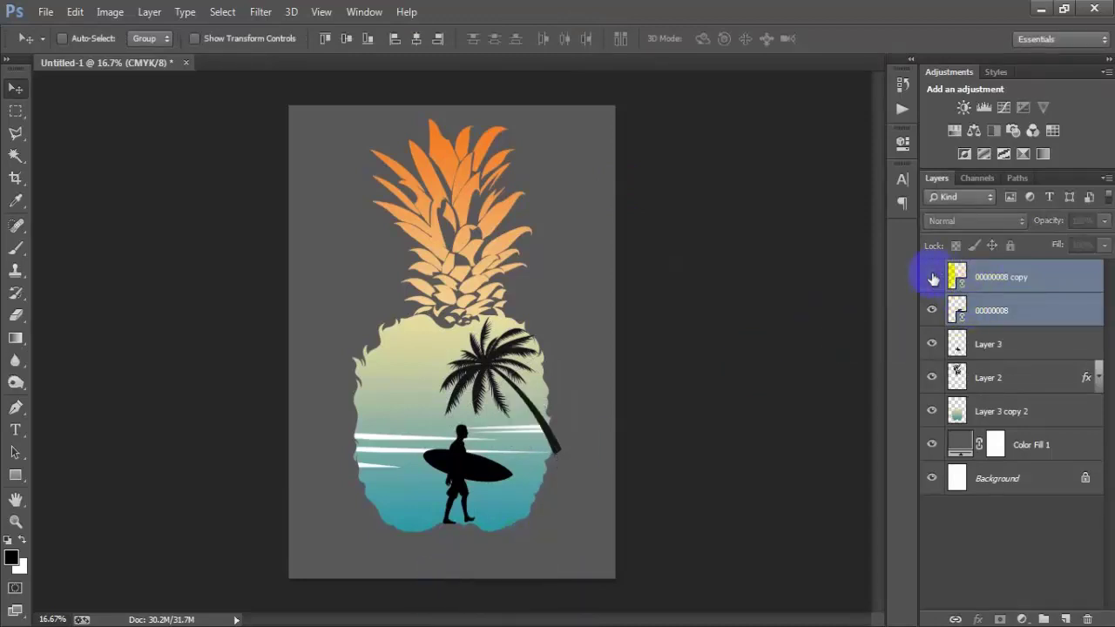
left_click(931, 277)
left_click(930, 310)
left_click(931, 310)
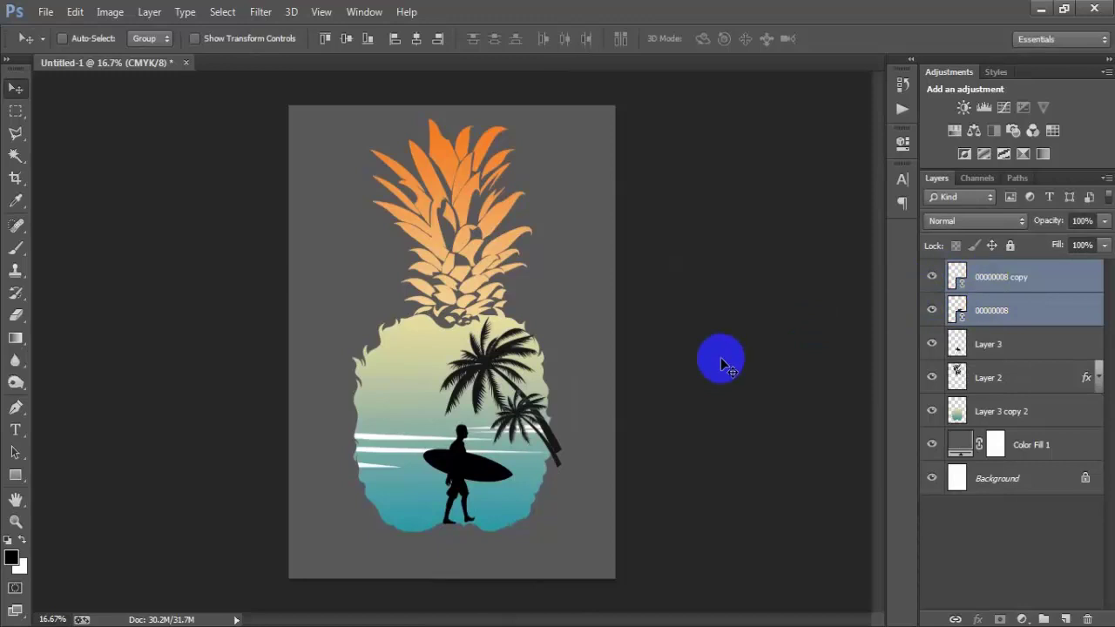
key("ctrl+e")
left_click(931, 277)
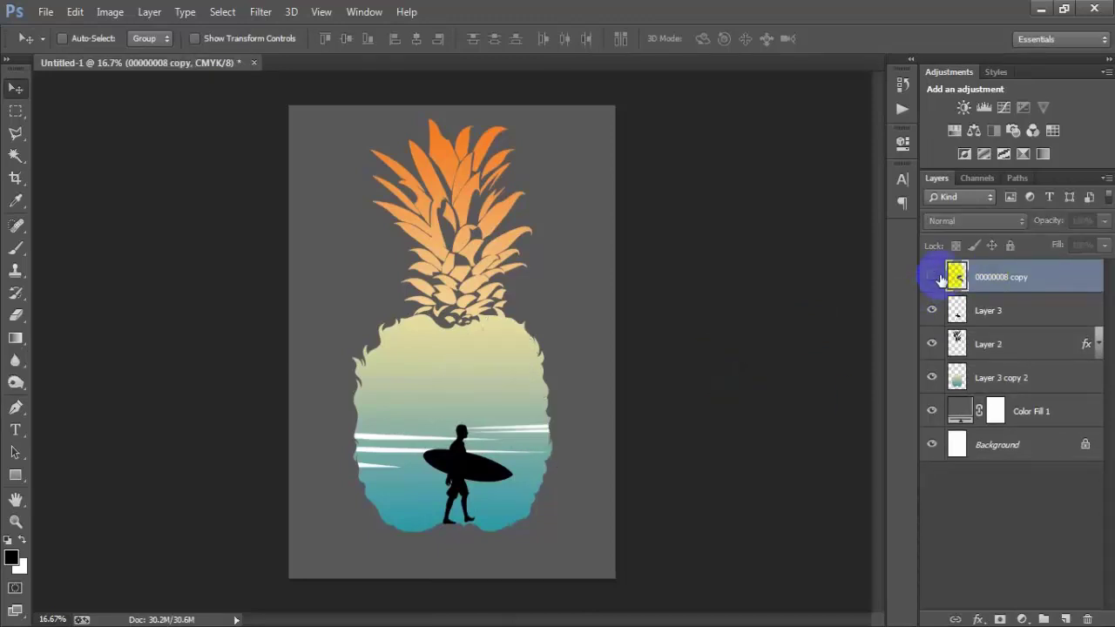
left_click(931, 277)
Merge the palm trees layer with the surfer on Layer 3 into a single silhouette layer, checking the layers' visibility
left_click(997, 311, "shift")
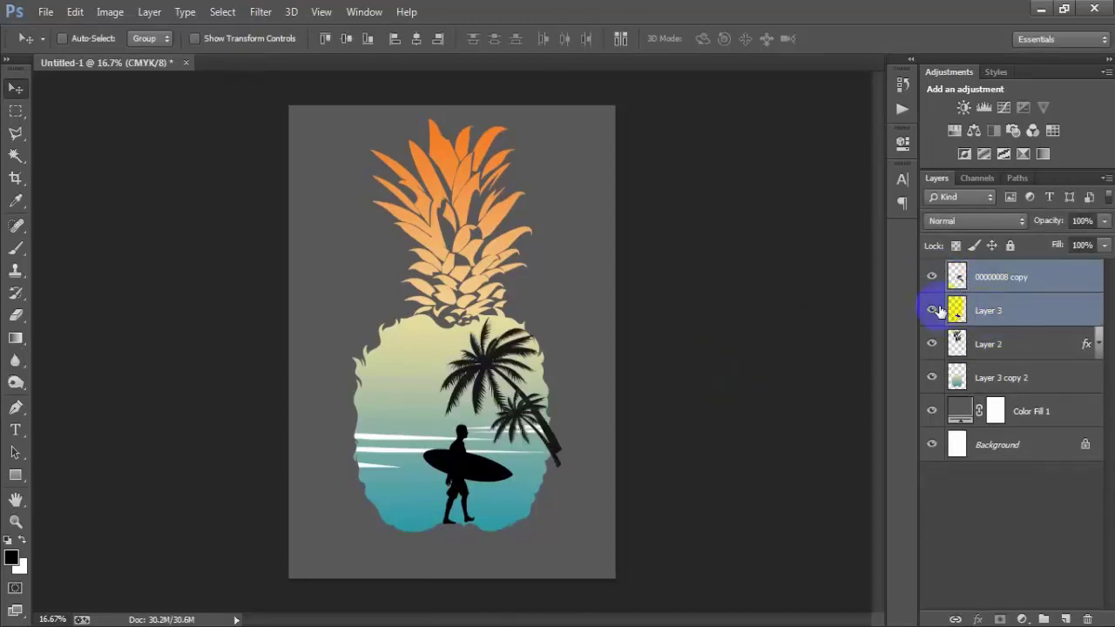
left_click(932, 309)
left_click(931, 310)
left_click(932, 277)
left_click(932, 277)
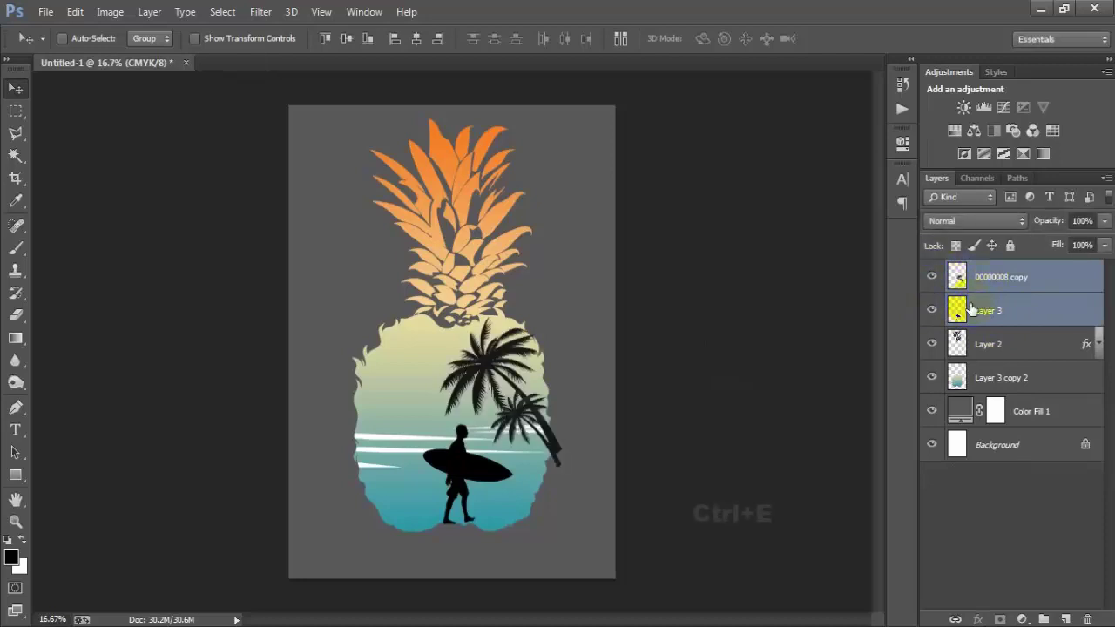
key("ctrl+e")
left_click(932, 277)
left_click(932, 277)
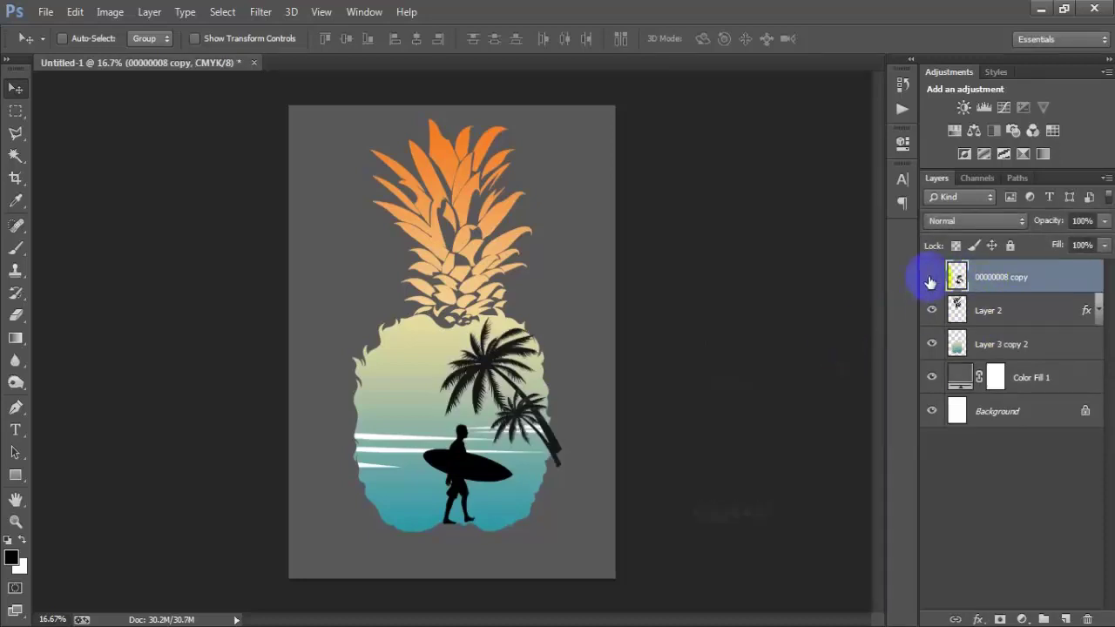
left_click(931, 277)
left_click(932, 277)
Load the silhouette layer's outline as a selection, delete that area from the pineapple body on Layer 3 copy 2, and deselect
left_click(957, 277, "ctrl")
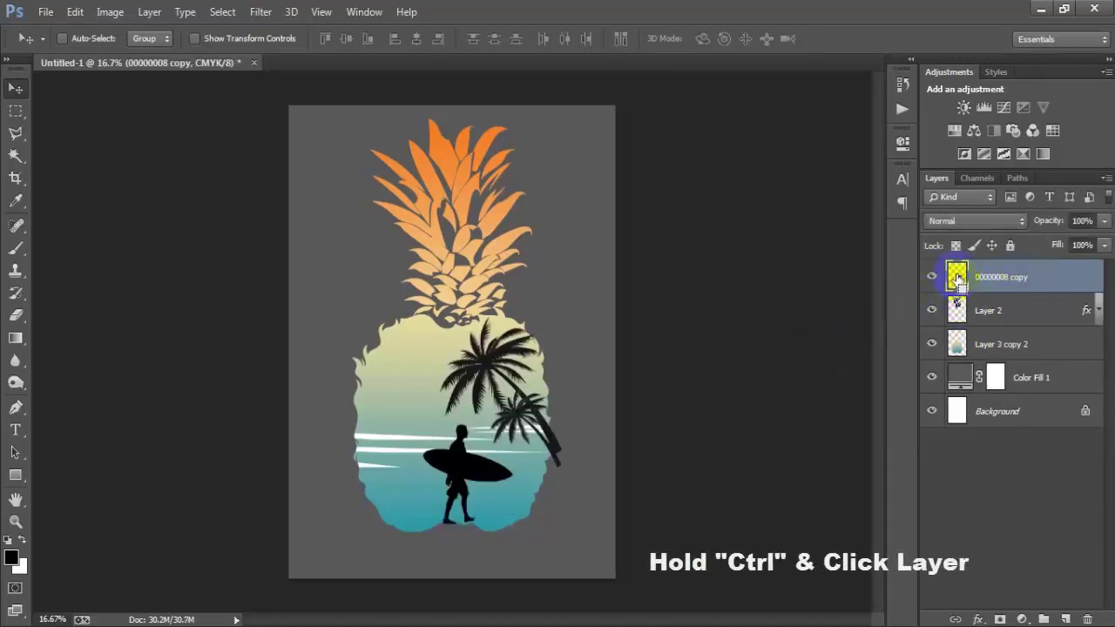
left_click(1010, 344)
left_click(930, 344)
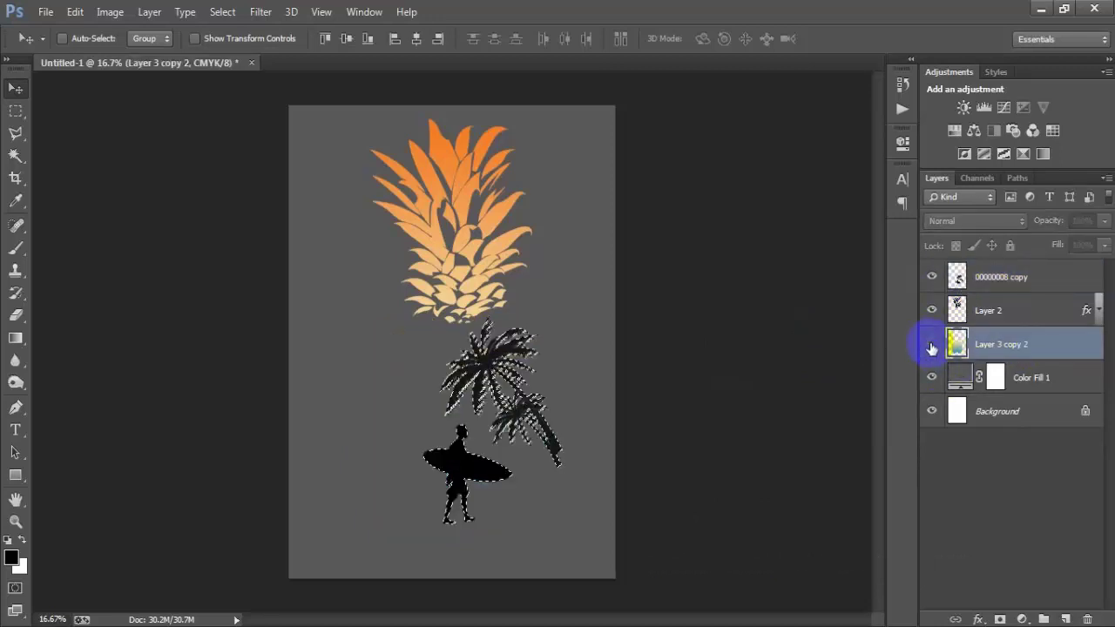
left_click(930, 344)
left_click(931, 343)
left_click(931, 344)
key("Delete")
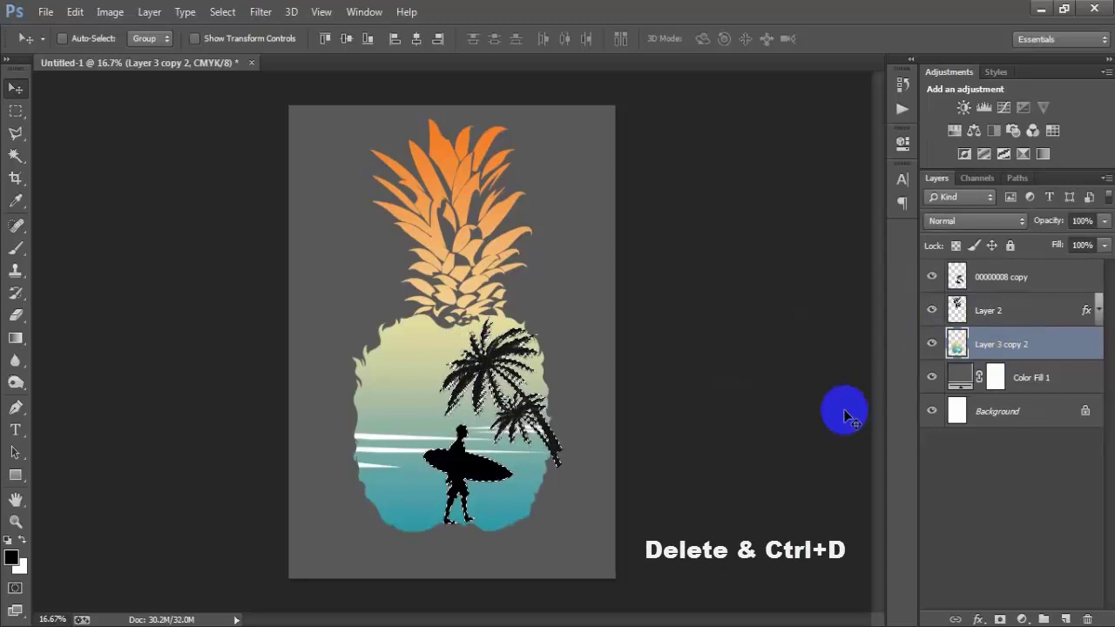
key("ctrl+d")
Delete the merged black silhouette layer so only the cut-outs in the pineapple body remain
left_click(949, 277)
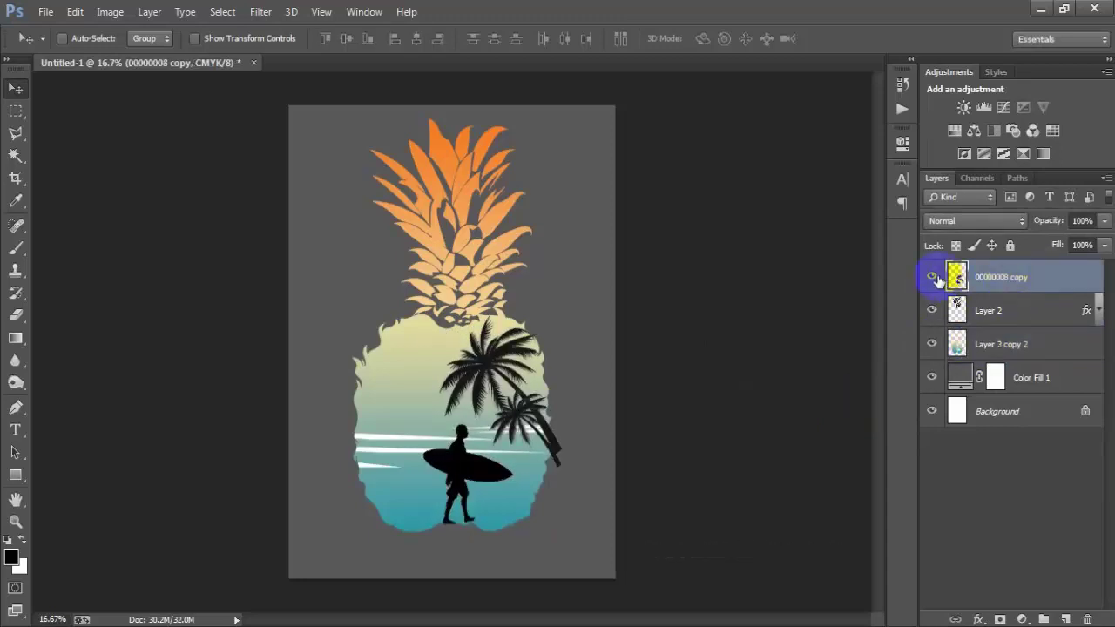
left_click(931, 277)
left_click(935, 278)
left_click(936, 278)
left_click(935, 278)
key("Delete")
key("Delete")
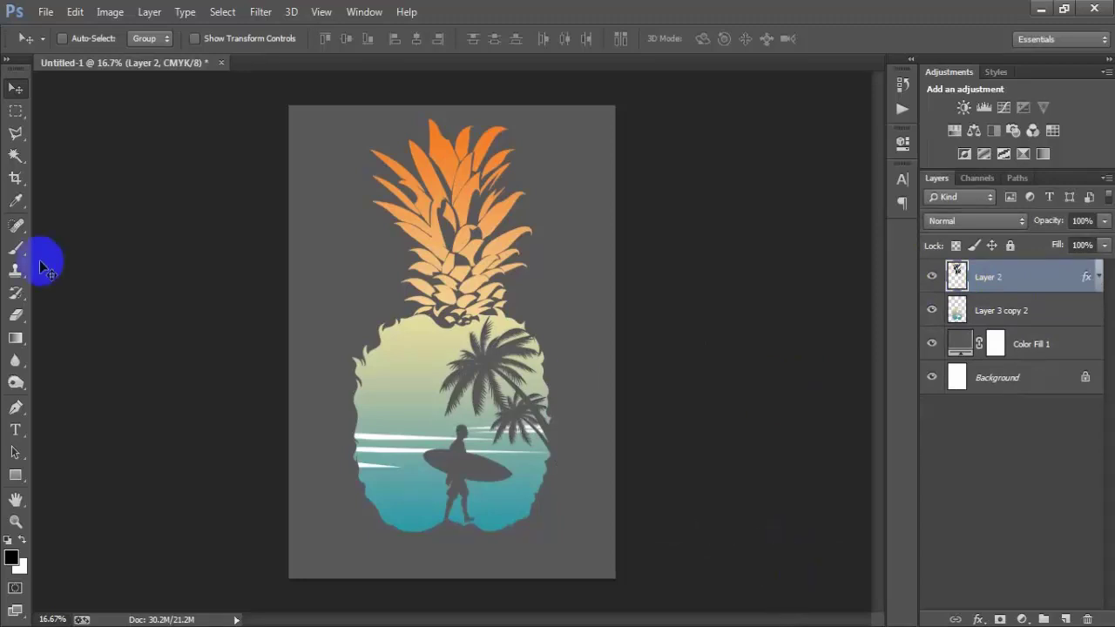
Open the spiral artwork file 00000002.eps, rasterizing it at 15 × 15 inches in CMYK Color
left_click(46, 11)
left_click(52, 45)
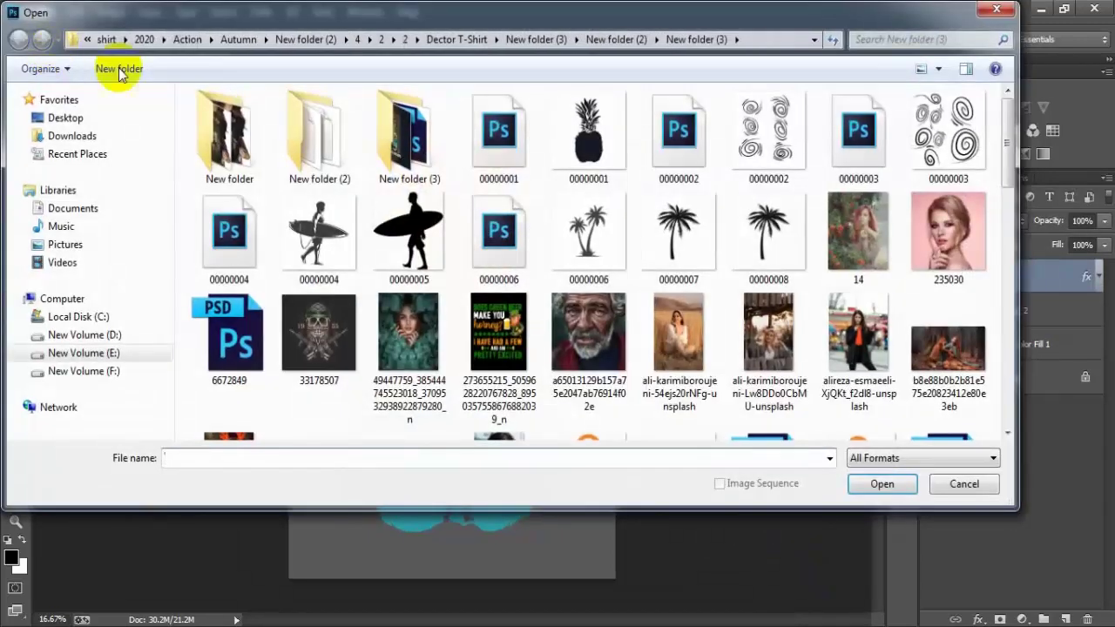
left_click(681, 140)
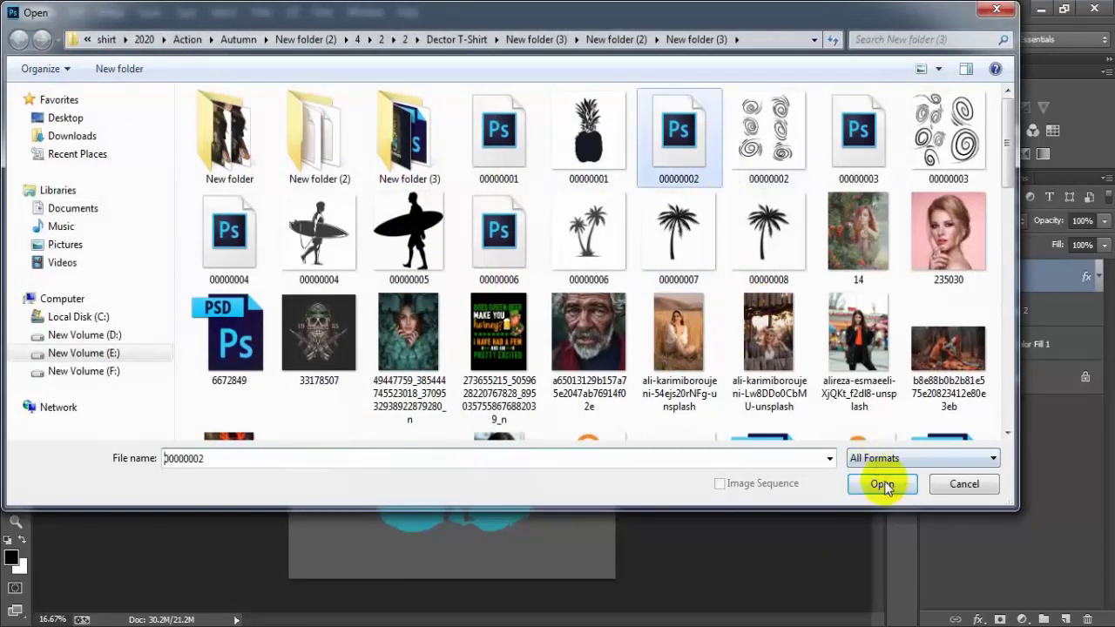
left_click(881, 485)
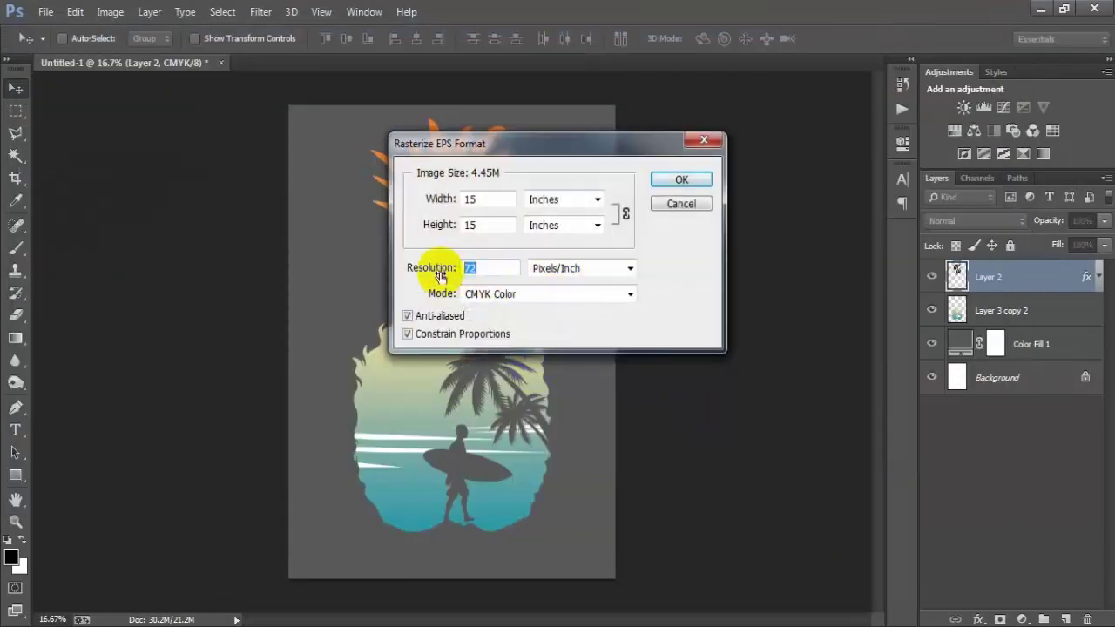
key("Return")
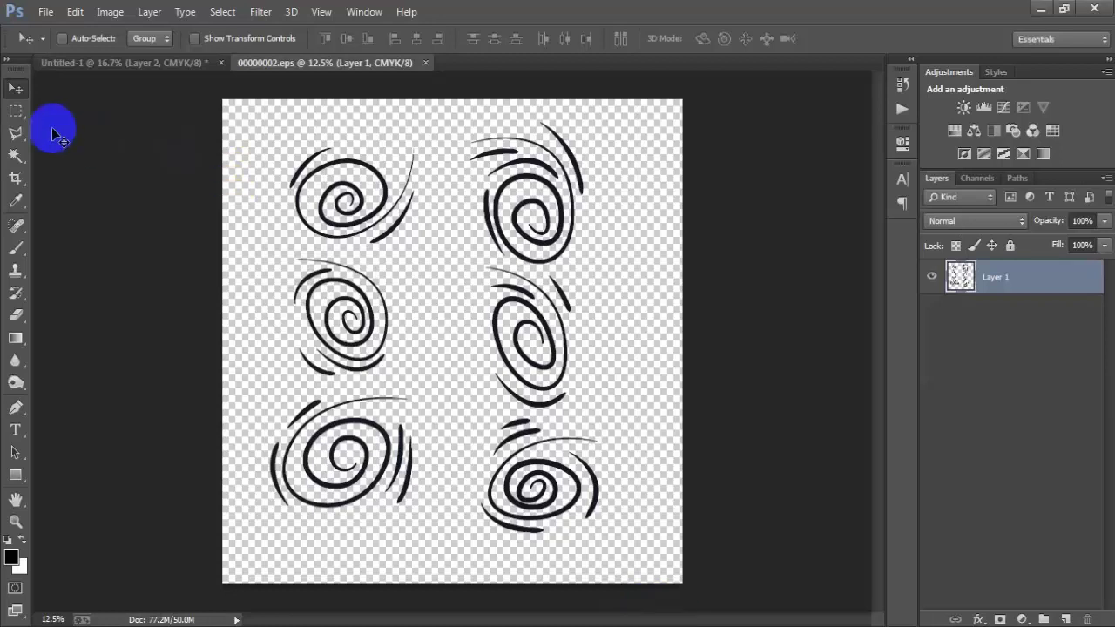
Select the upper-left spiral in 00000002.eps with a rectangular marquee and copy it into the pineapple design
left_click(16, 111)
left_click_drag(237, 120, 430, 251)
left_click(16, 88)
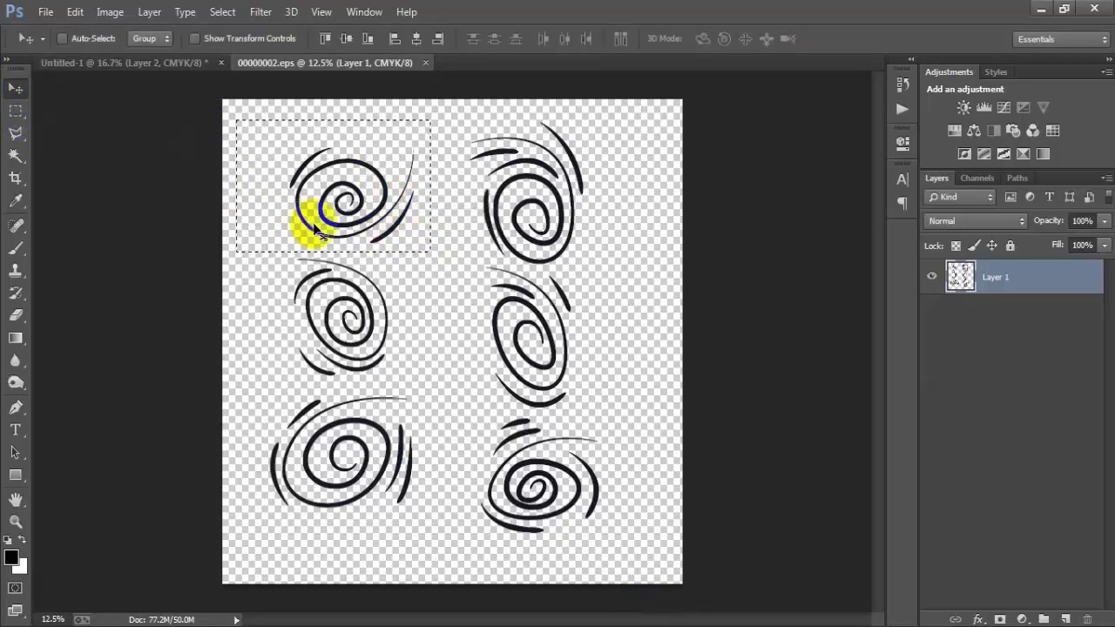
left_click_drag(309, 225, 550, 296)
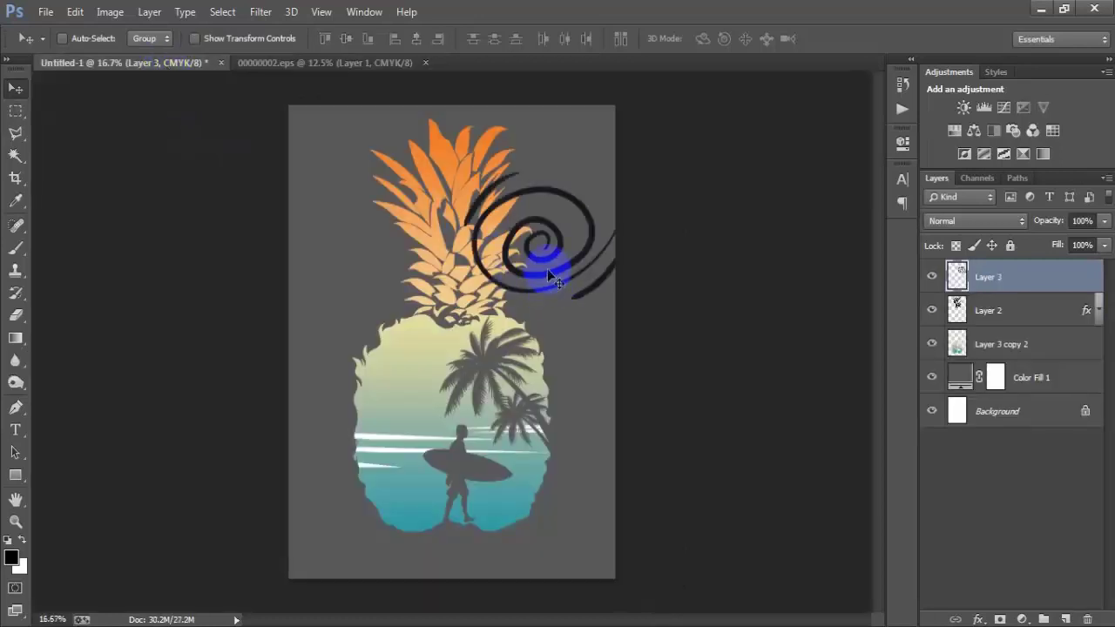
Scale the spiral down and place it beside the upper right of the leaf crown, then check its layer's visibility
key("ctrl+t")
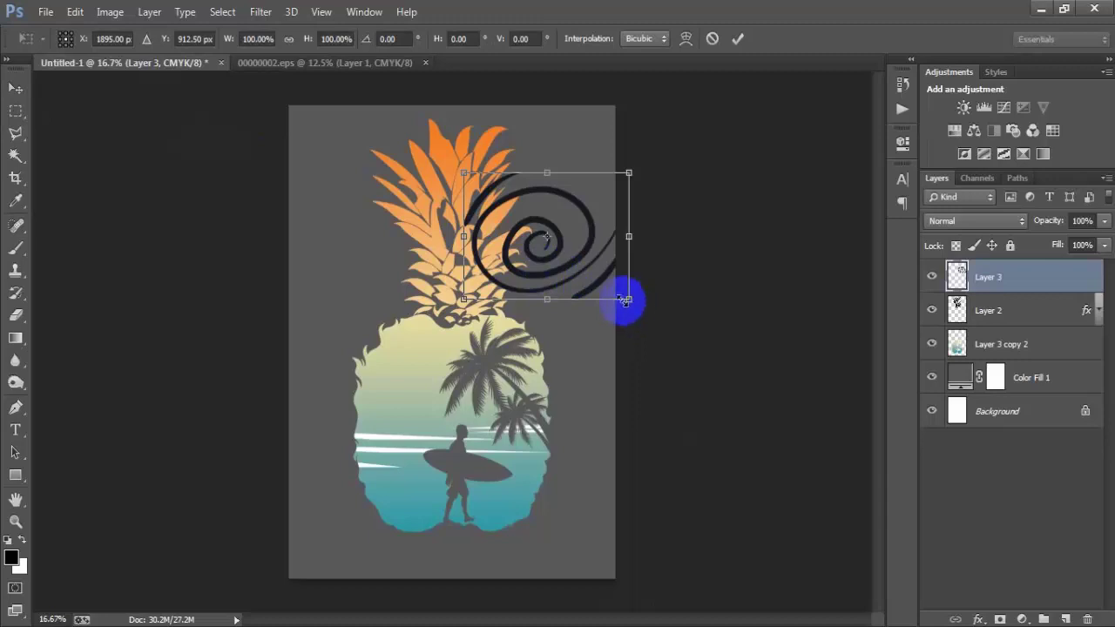
left_click_drag(625, 300, 559, 180)
left_click(737, 38)
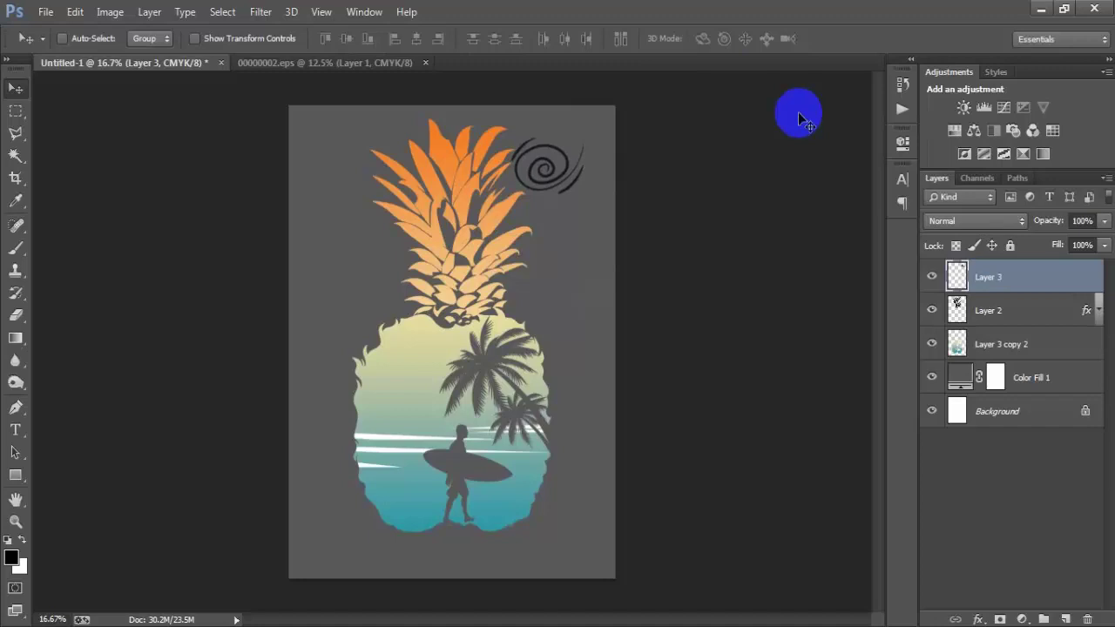
left_click(931, 277)
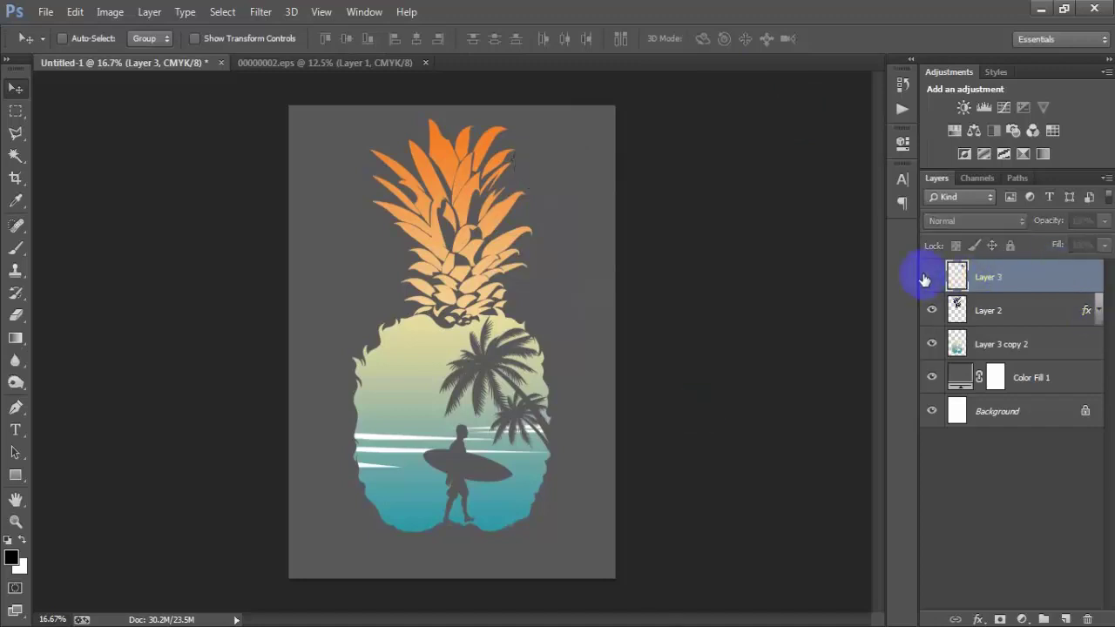
left_click(931, 277)
Add a Gradient Overlay to the spiral on Layer 3, starting from the Blue, Red, Yellow gradient preset
double_click(1066, 285)
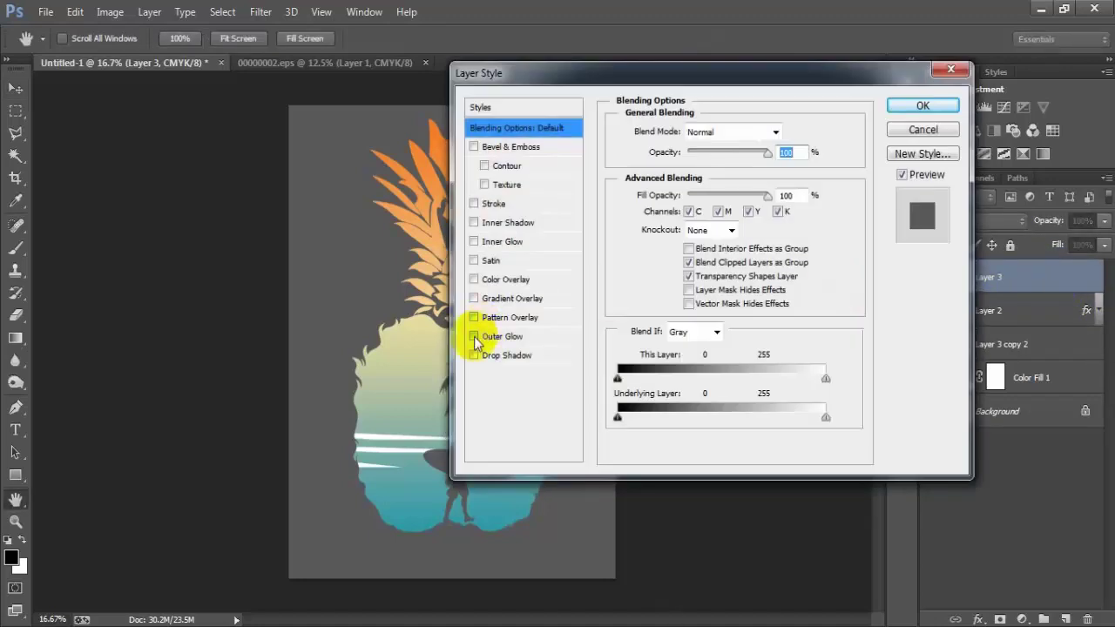
left_click(501, 298)
left_click(699, 172)
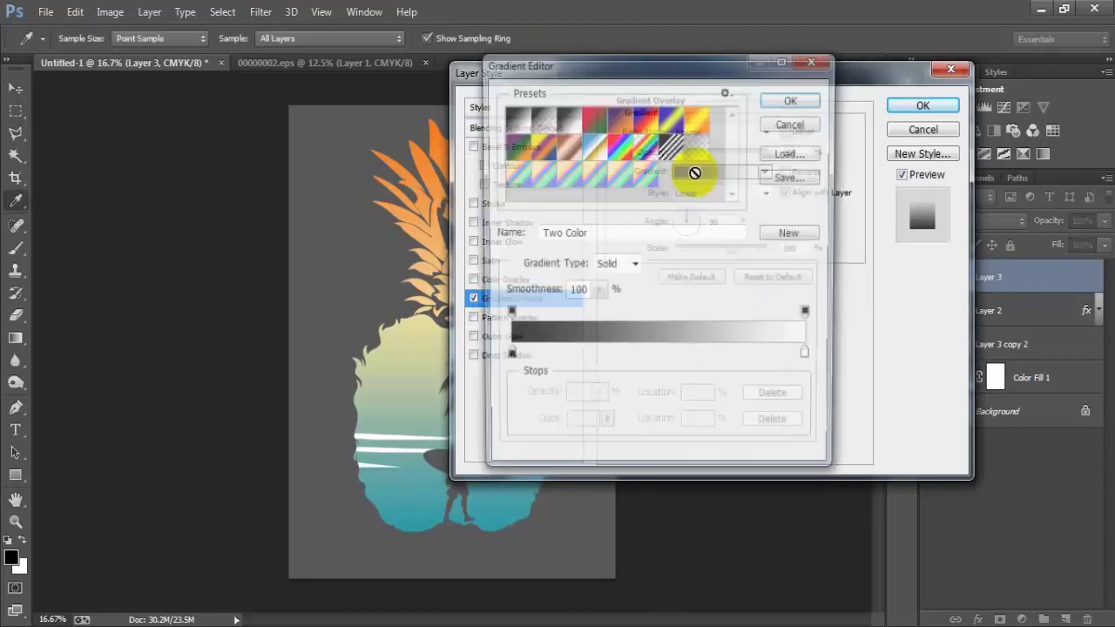
left_click(650, 121)
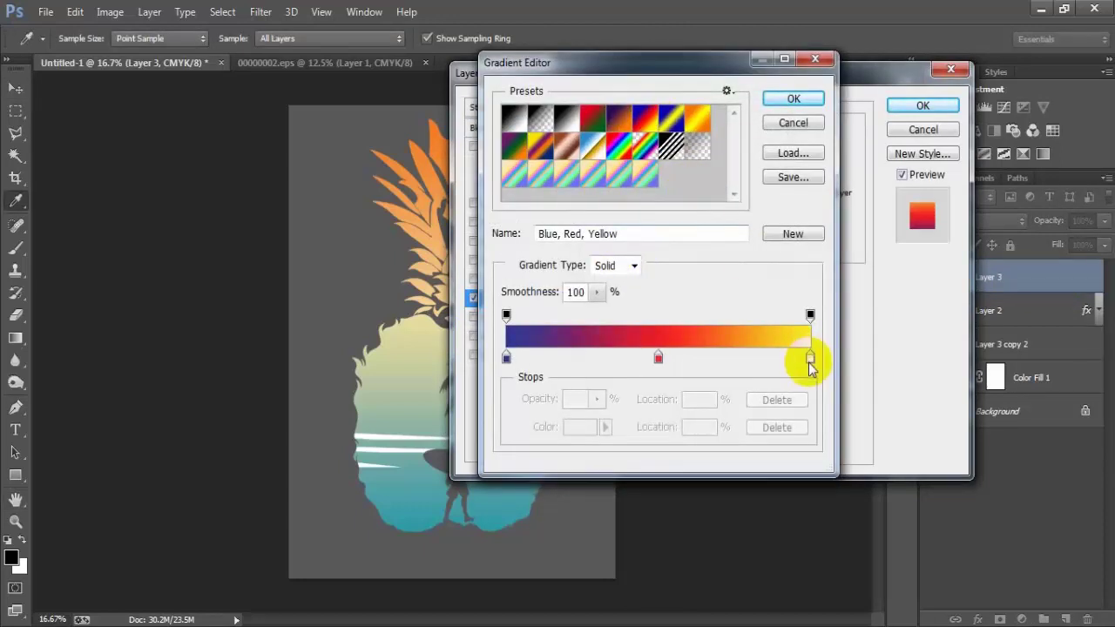
Set the gradient's yellow end stop at 100% to the color EADF9E
left_click(809, 357)
left_click(577, 426)
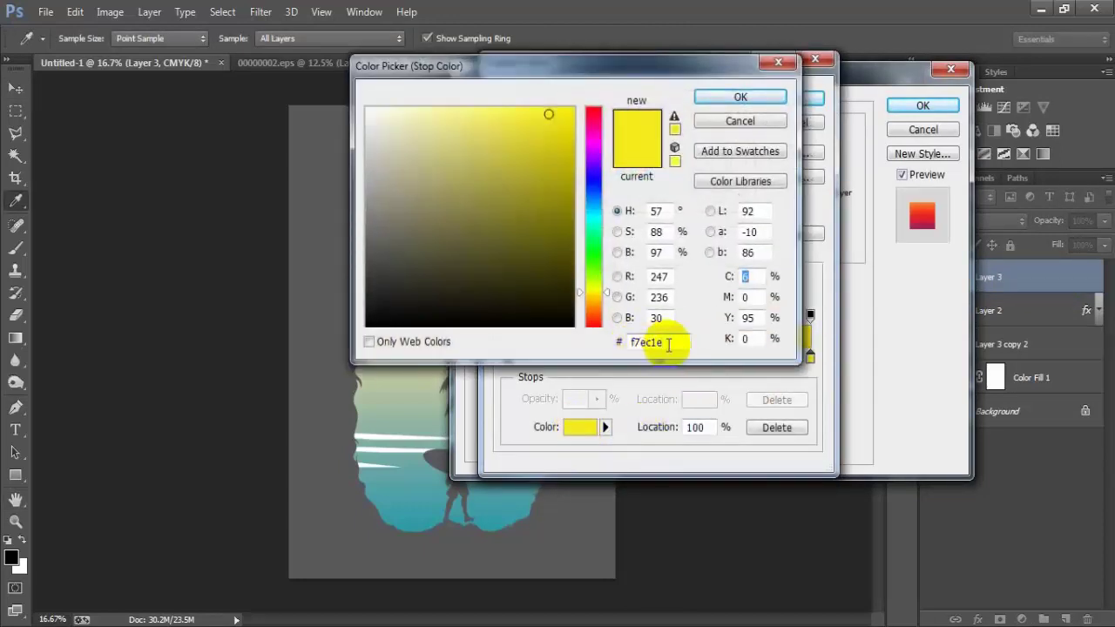
left_click(669, 343)
type("E")
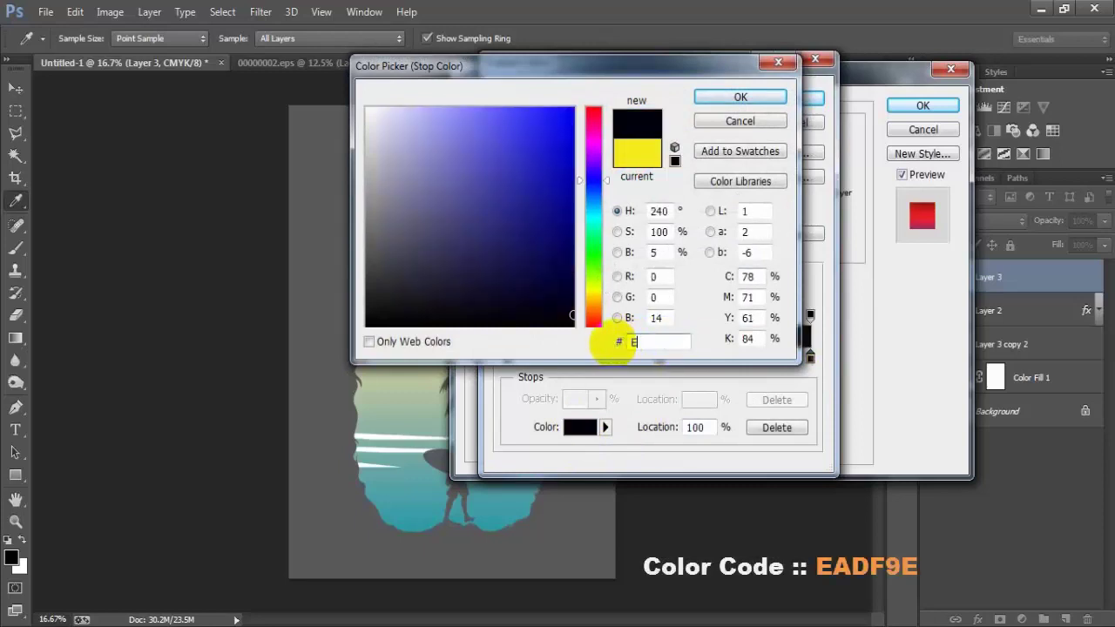
type("AD")
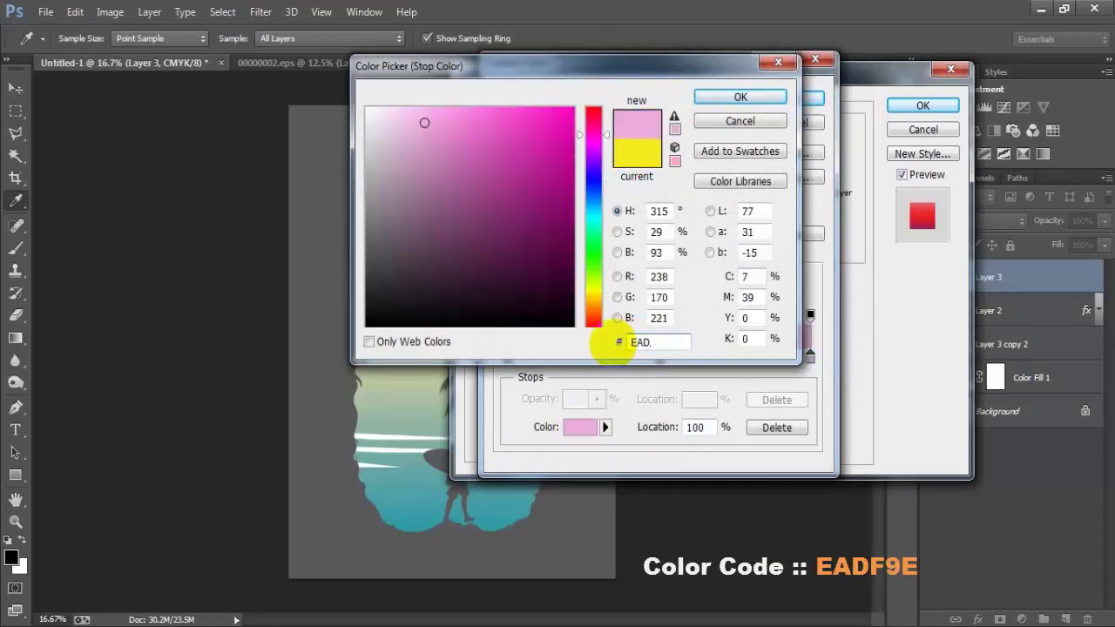
type("F9E")
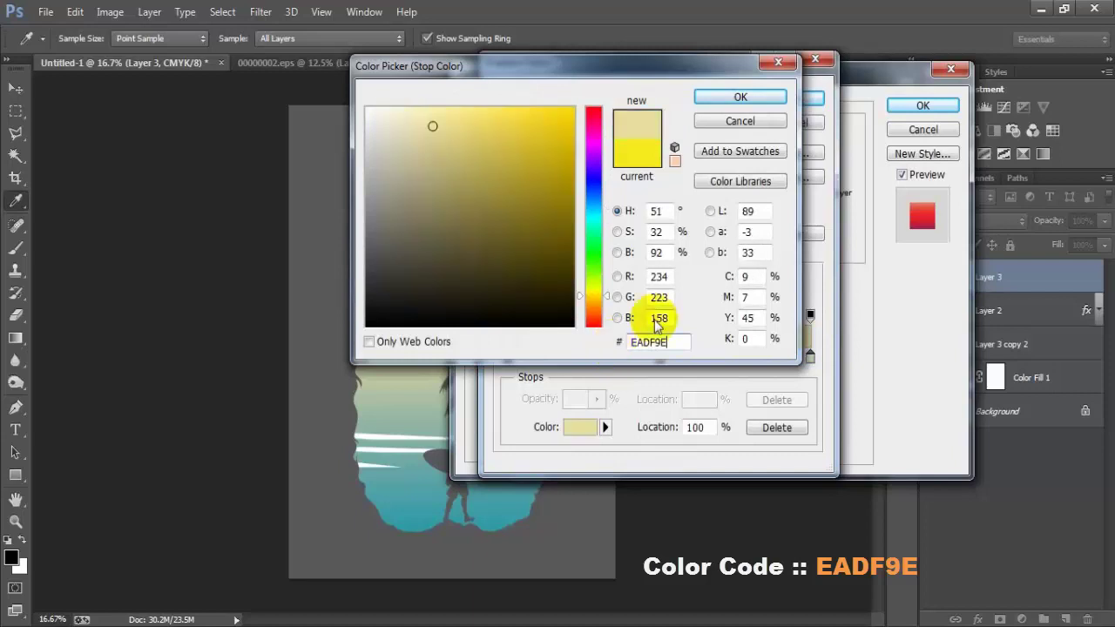
left_click(727, 97)
Set the gradient's red middle stop at 50% to the color 2EB3C2
left_click(658, 358)
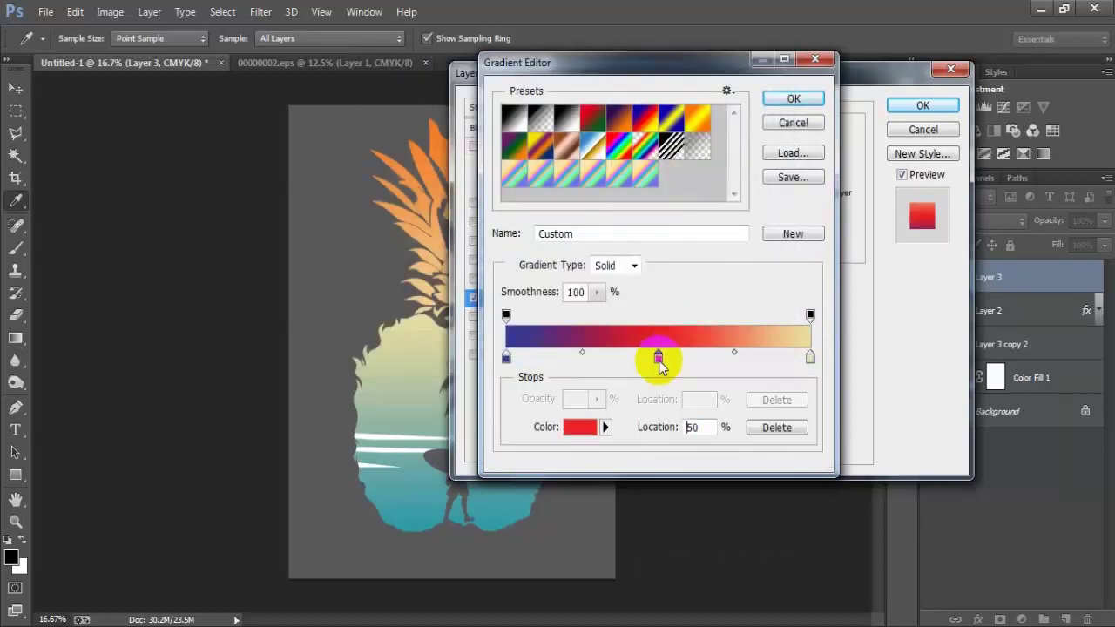
left_click(580, 427)
left_click_drag(664, 347, 596, 351)
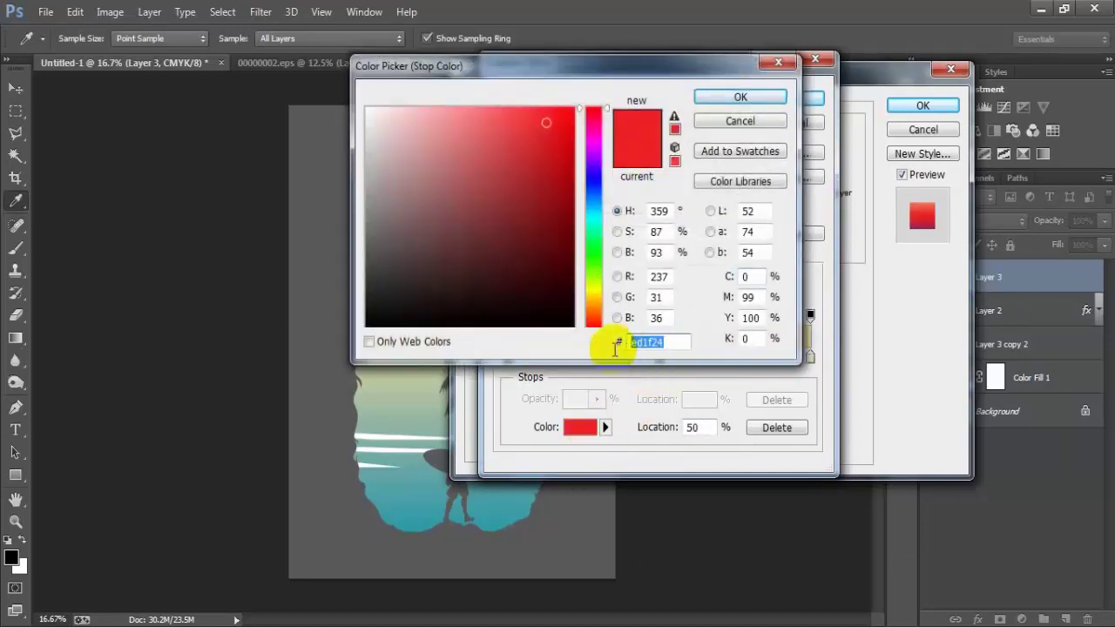
type("2")
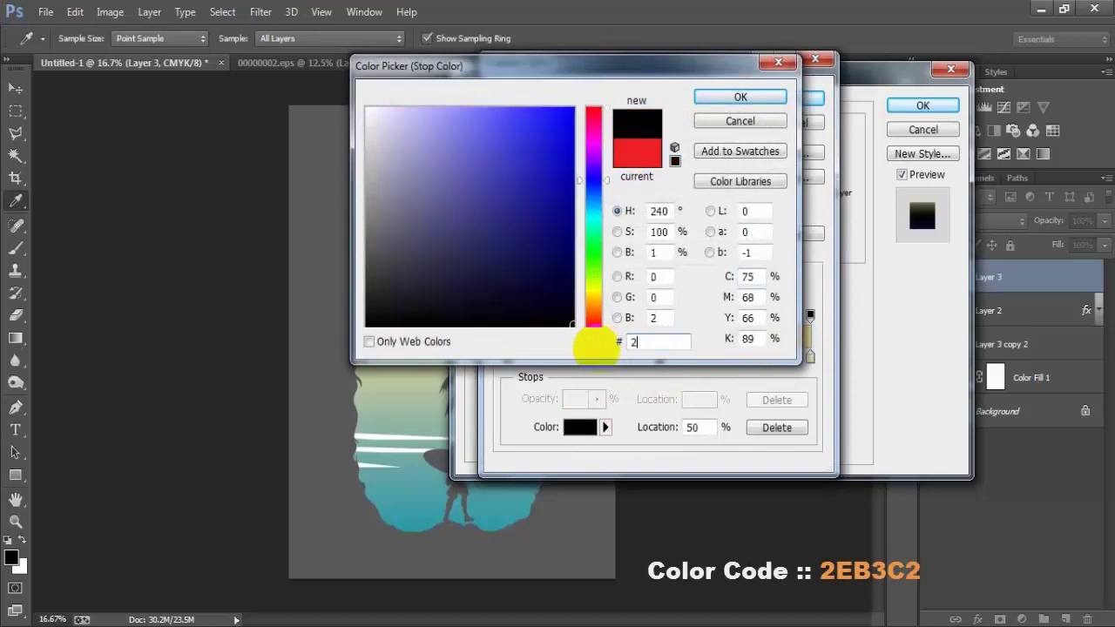
type("EB")
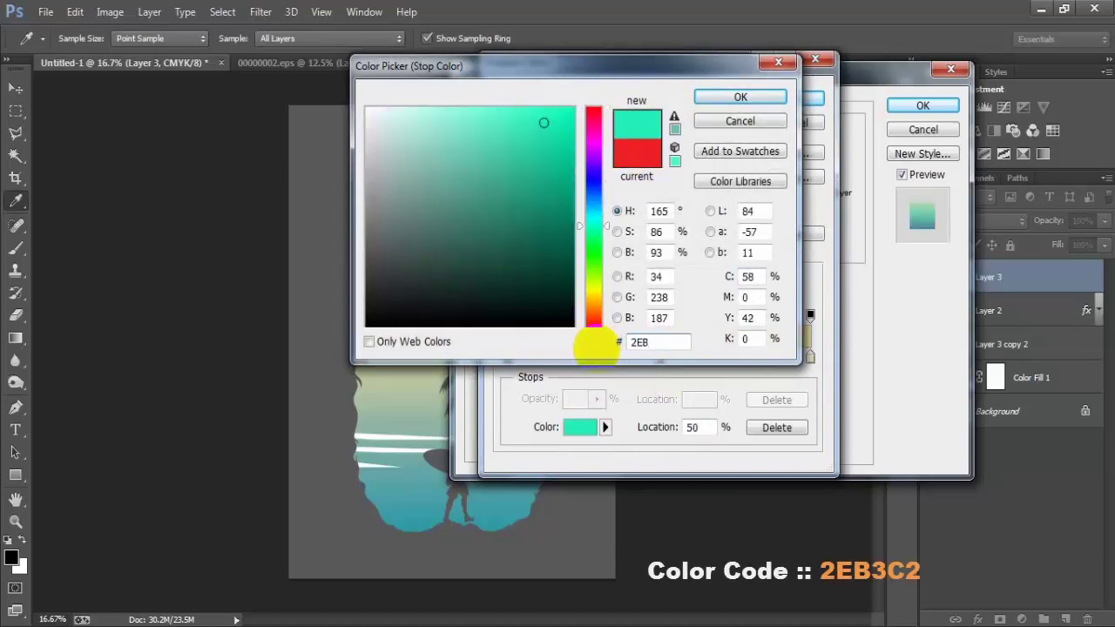
type("3C2")
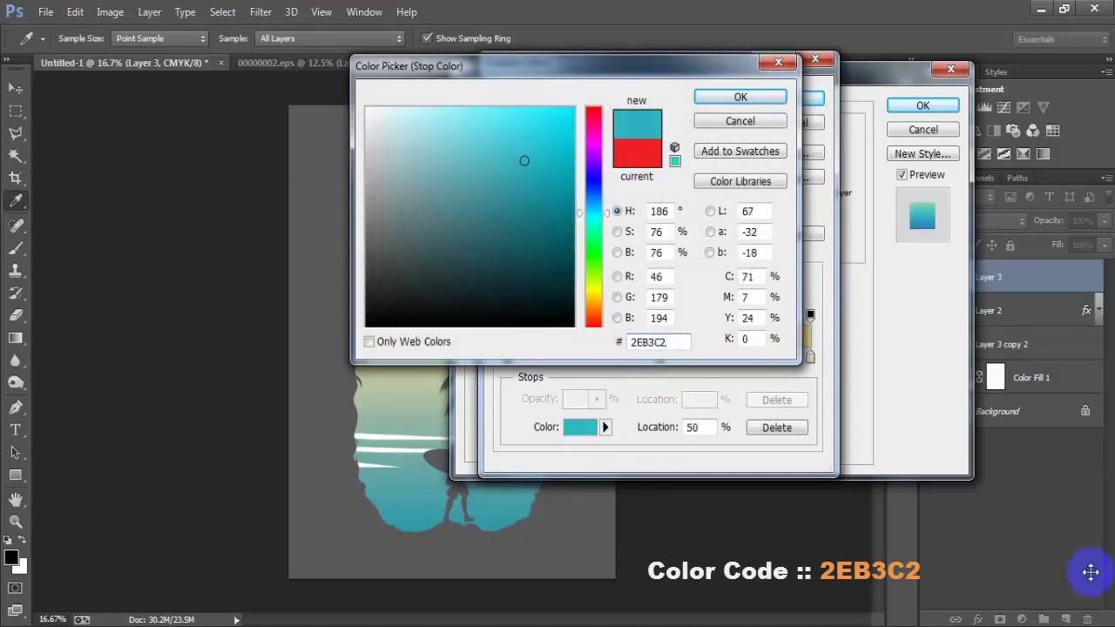
left_click(740, 97)
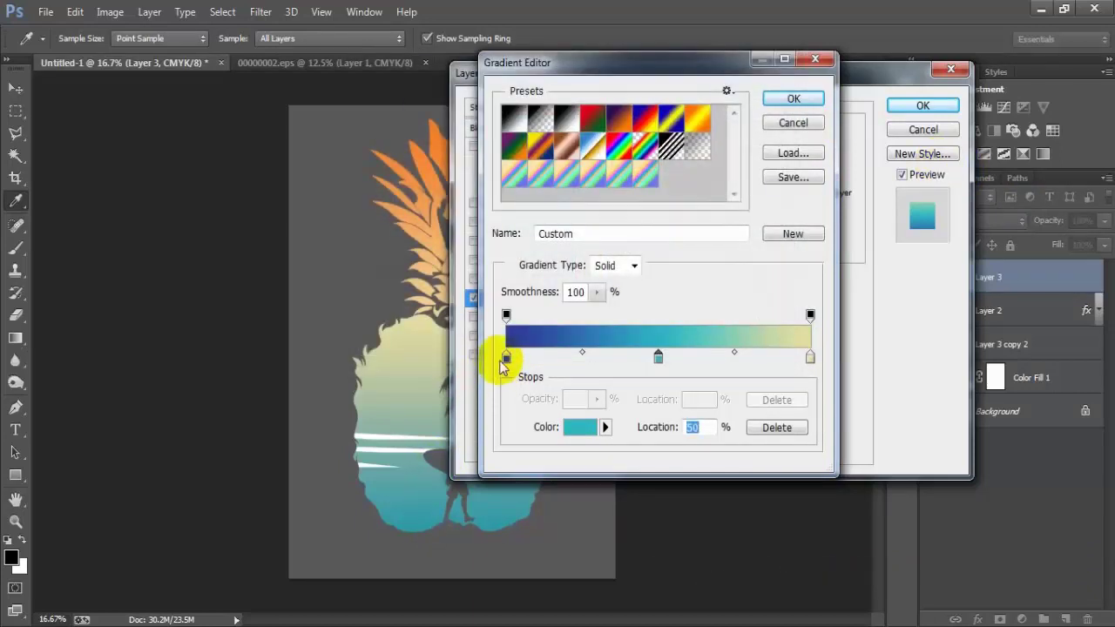
Set the gradient's blue start stop at 0% to F77C25 and apply the overlay with a scale of 105%
left_click(579, 426)
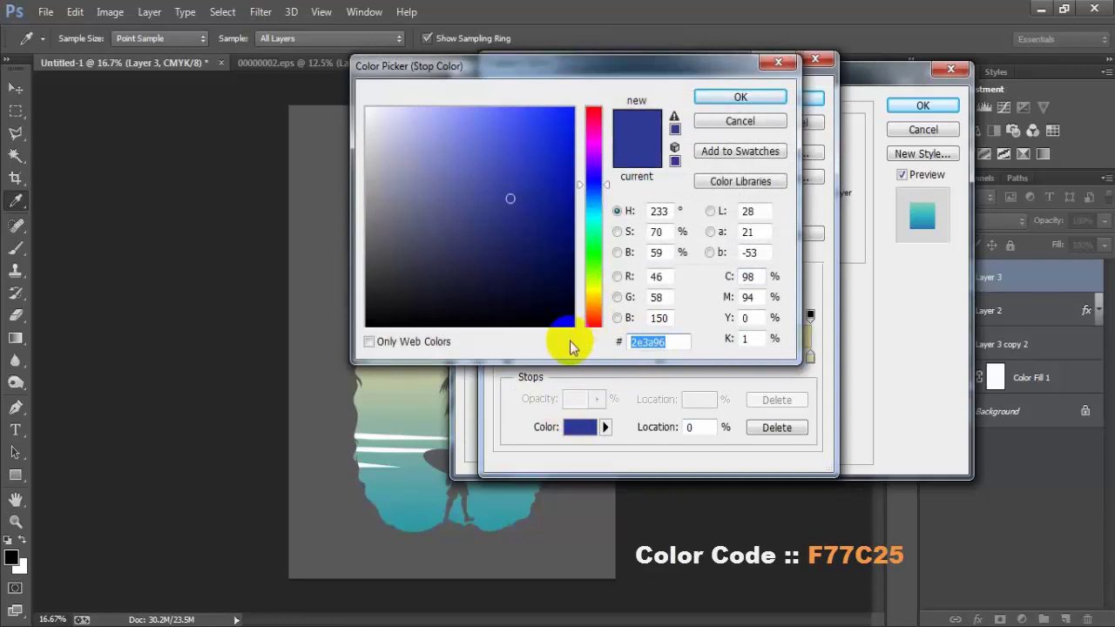
type("F77C25")
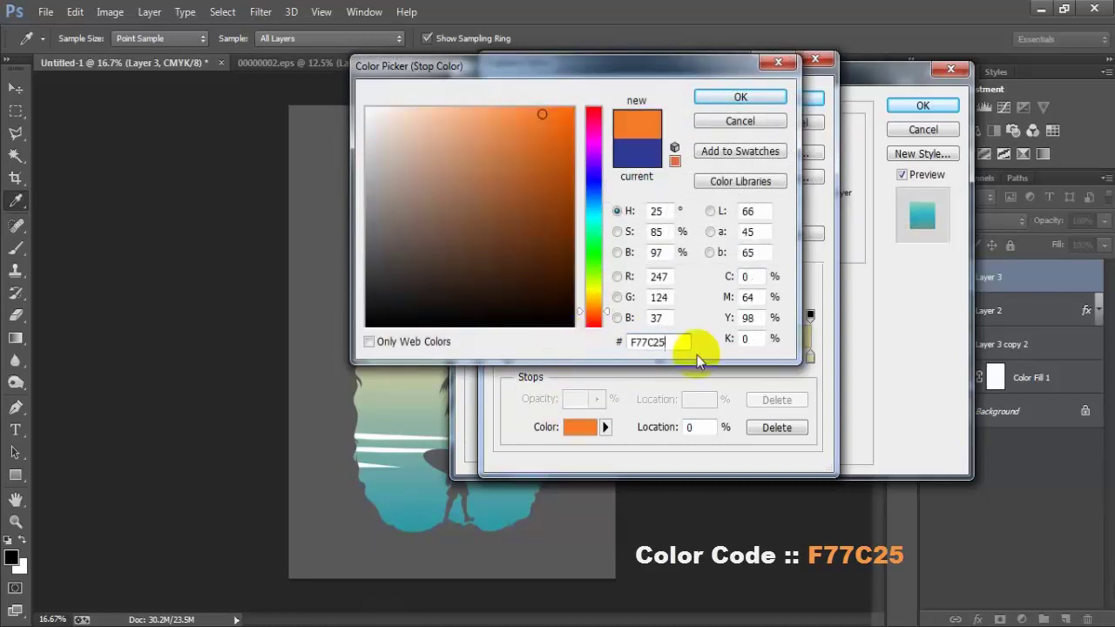
left_click(740, 96)
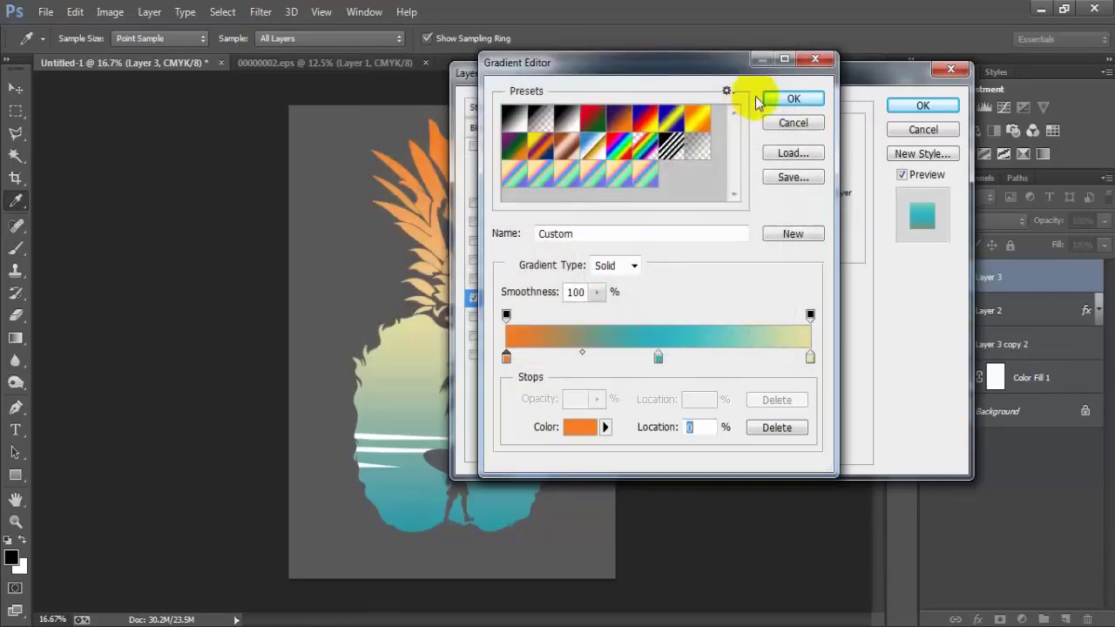
left_click(764, 101)
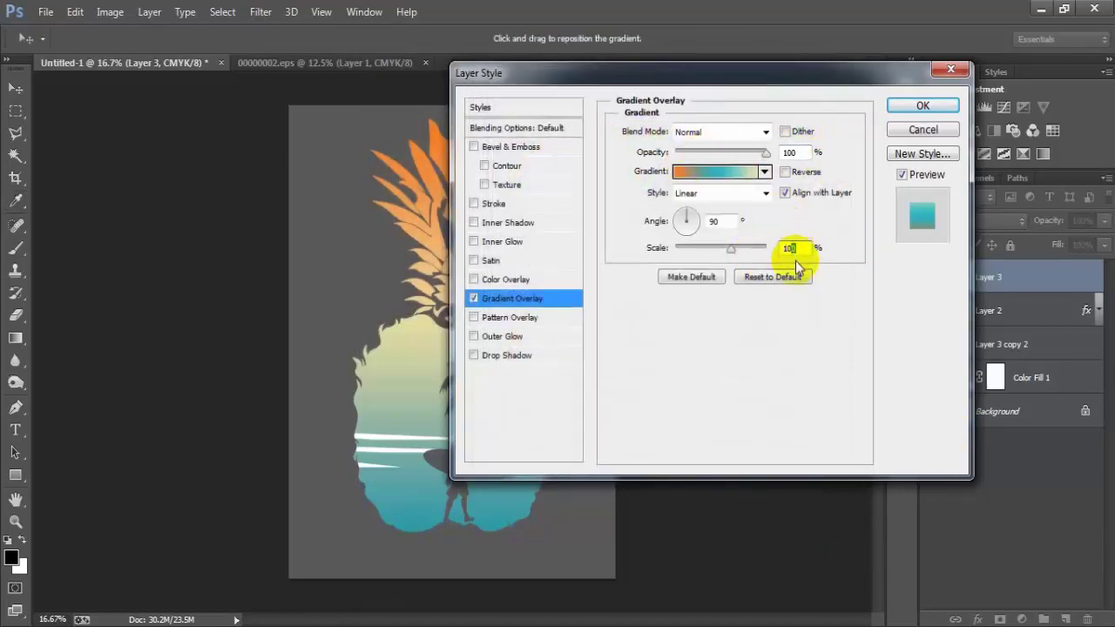
type("105")
left_click(922, 106)
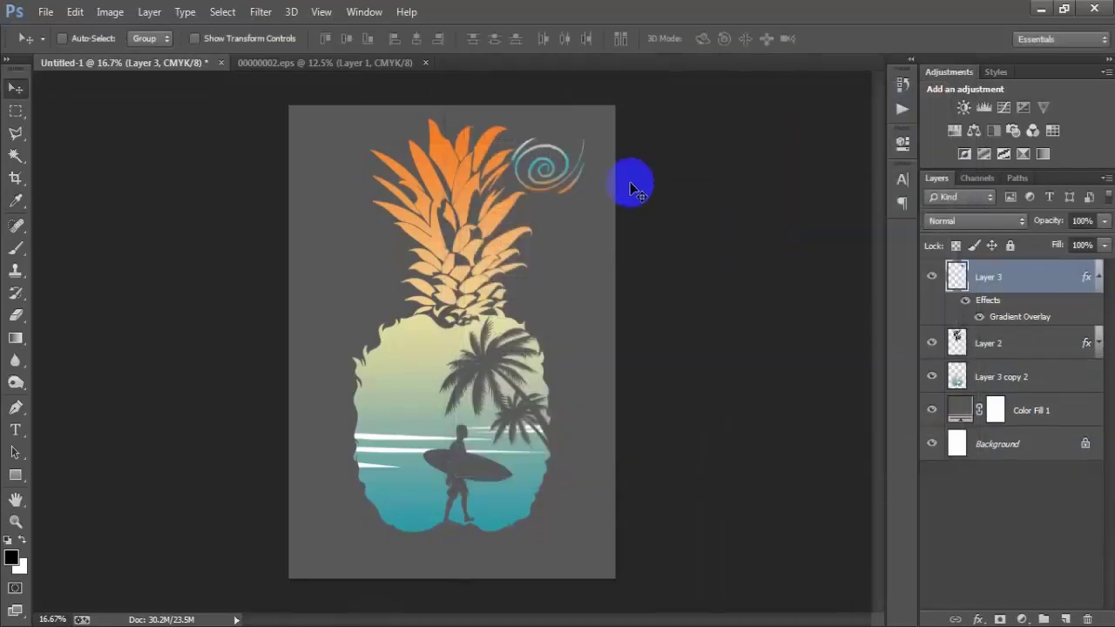
Collapse the effects list of Layer 3 and copy its layer style
left_click(1094, 275)
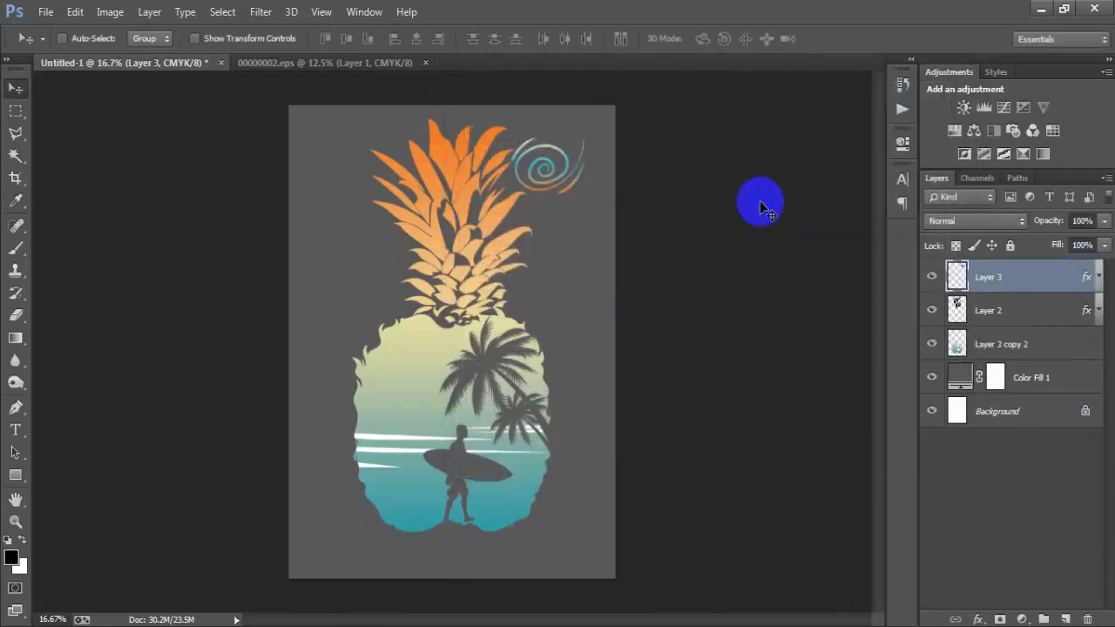
right_click(1092, 278)
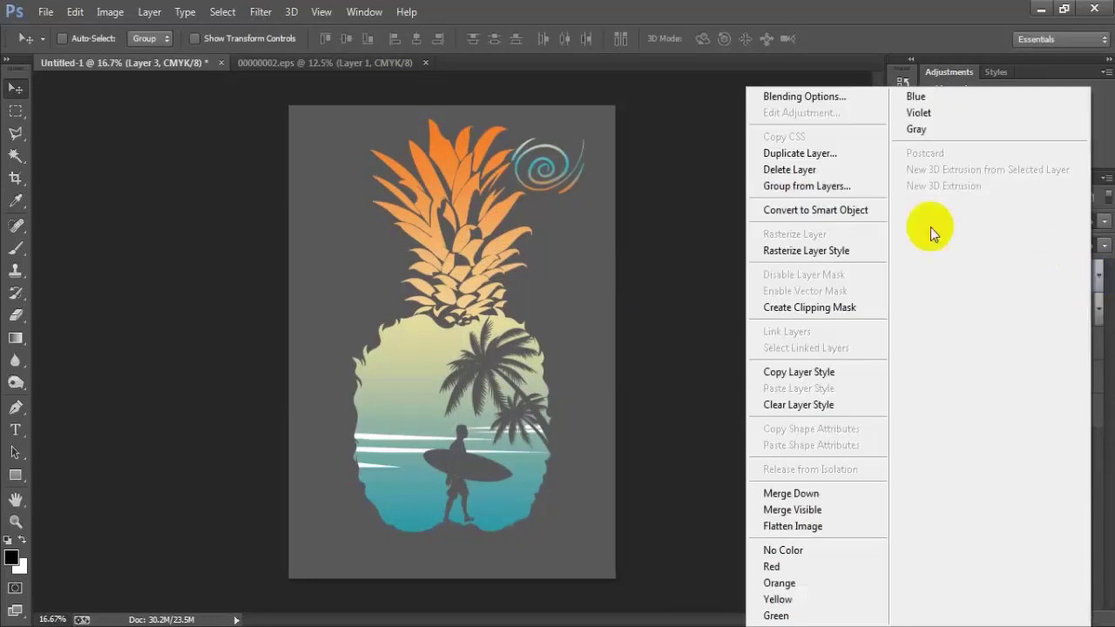
left_click(798, 374)
Replace the selection in 00000002.eps with a rectangular marquee around the middle-left spiral and copy that spiral into the pineapple design beside the crown
left_click(368, 63)
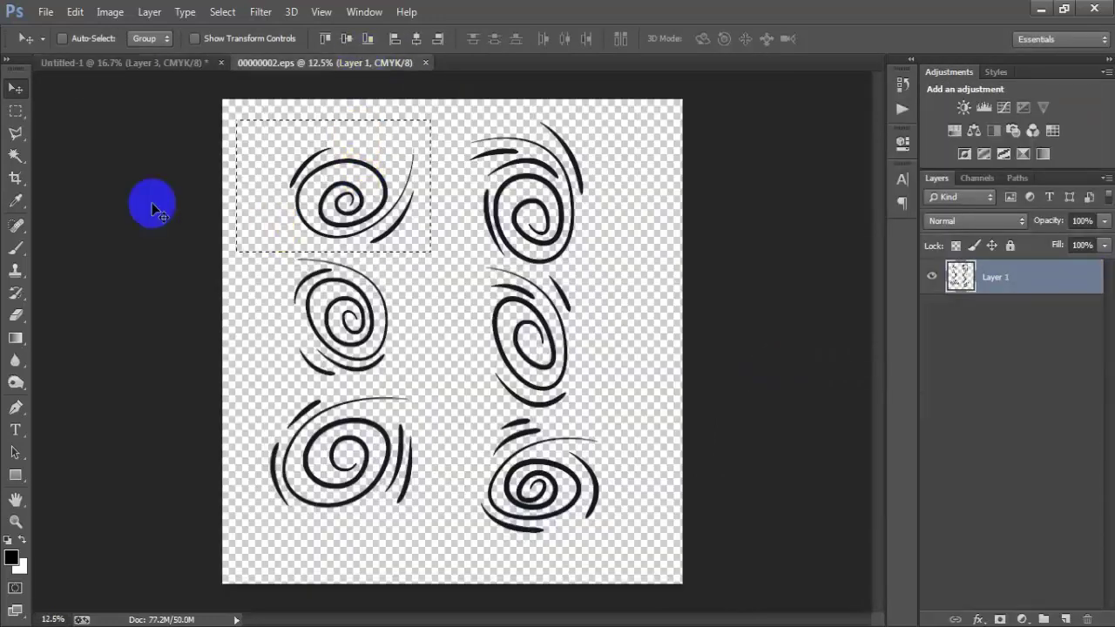
key("ctrl+d")
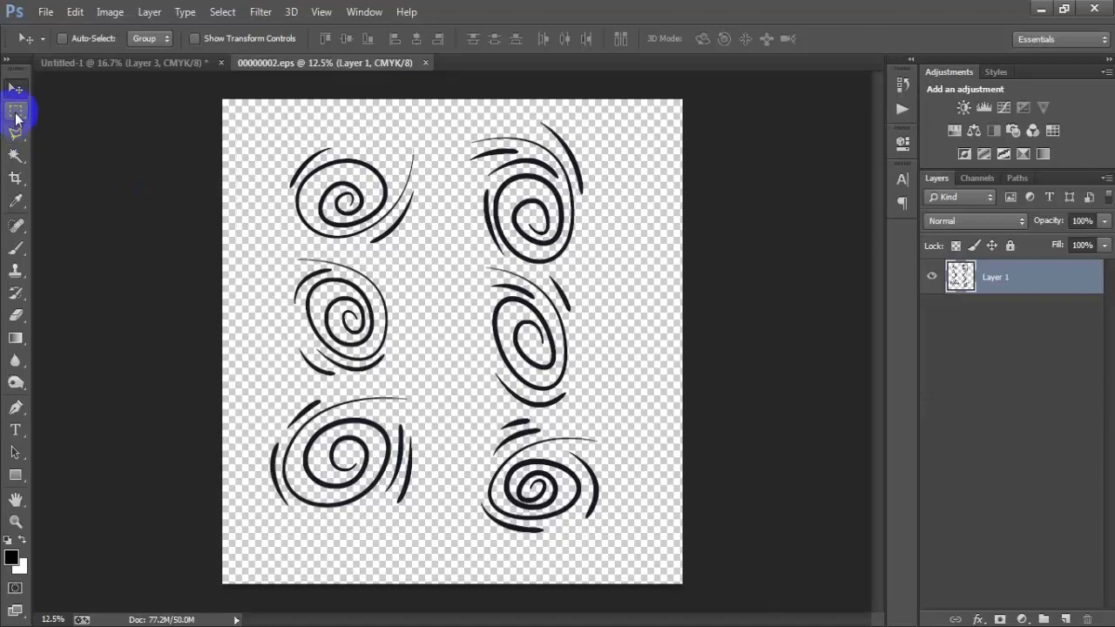
left_click(15, 114)
left_click_drag(274, 250, 412, 257)
left_click(16, 88)
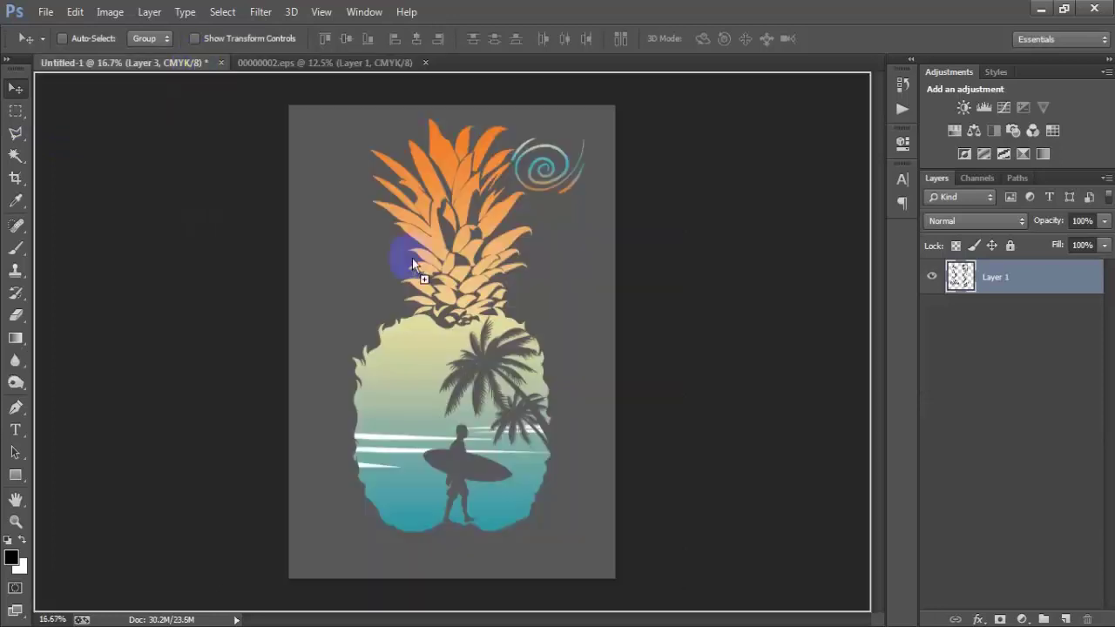
left_click_drag(534, 279, 575, 293)
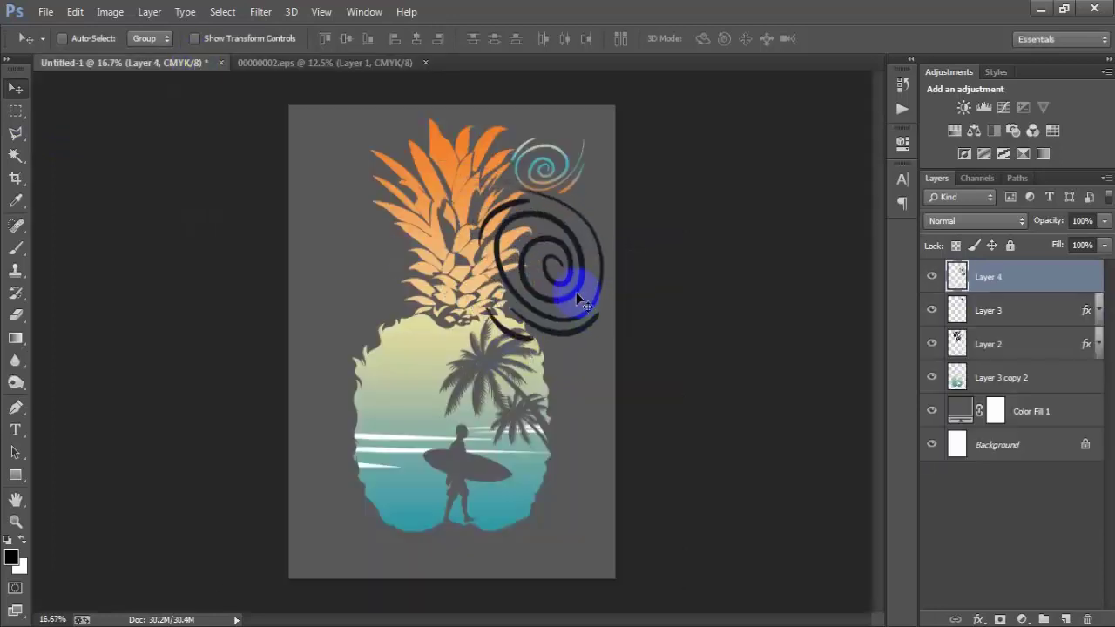
Scale the black spiral to about 47%, rotate it about -11°, and place it below the first spiral
key("ctrl+t")
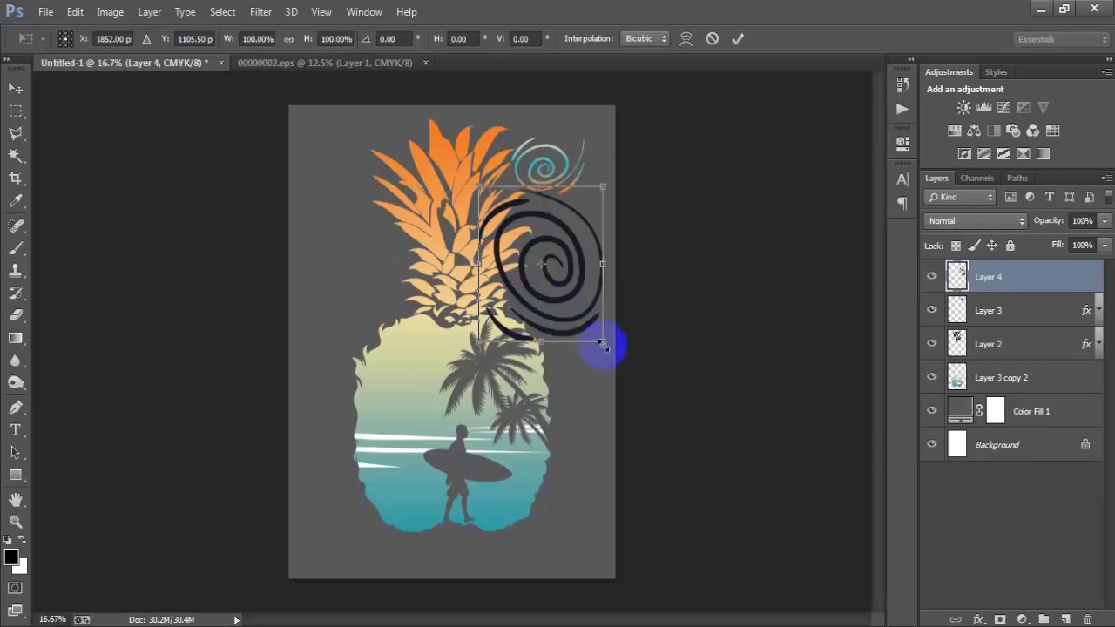
left_click_drag(603, 344, 567, 263)
mouse_move(597, 299)
left_mouse_down()
mouse_move(569, 247)
mouse_move(596, 305)
left_mouse_up()
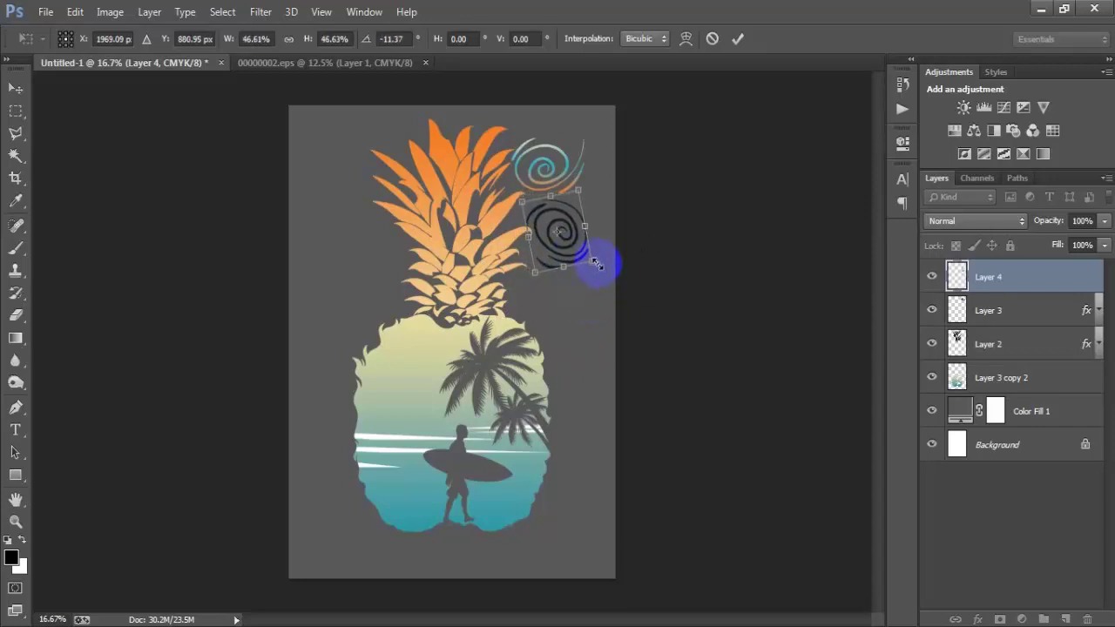
left_click(736, 38)
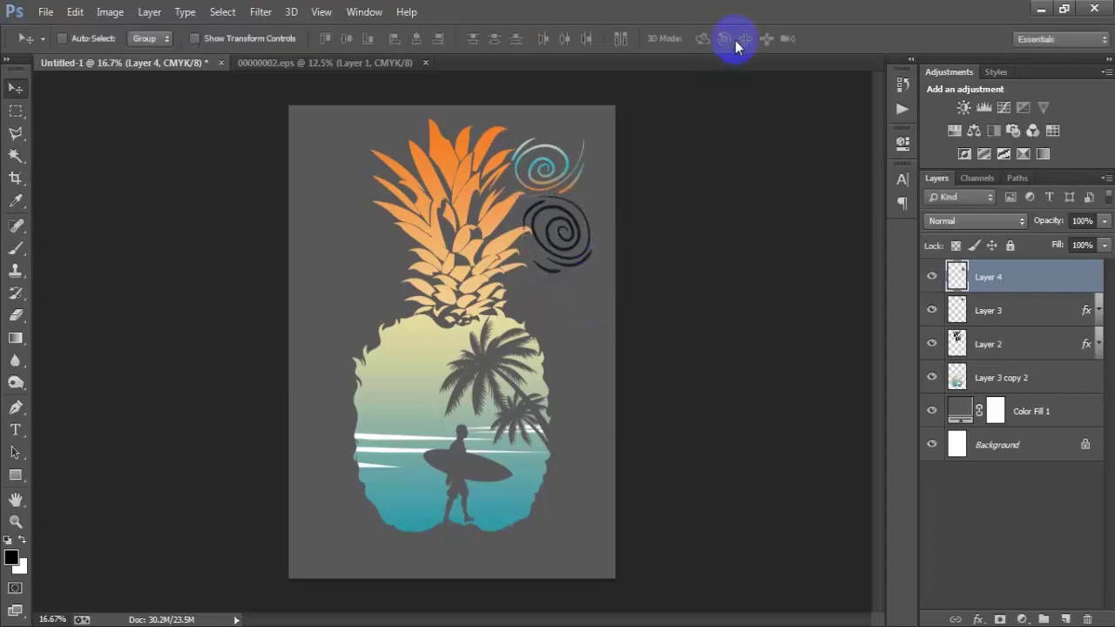
Shift the black spiral slightly away from the crown and rotate it a little further
left_click_drag(573, 219, 578, 219)
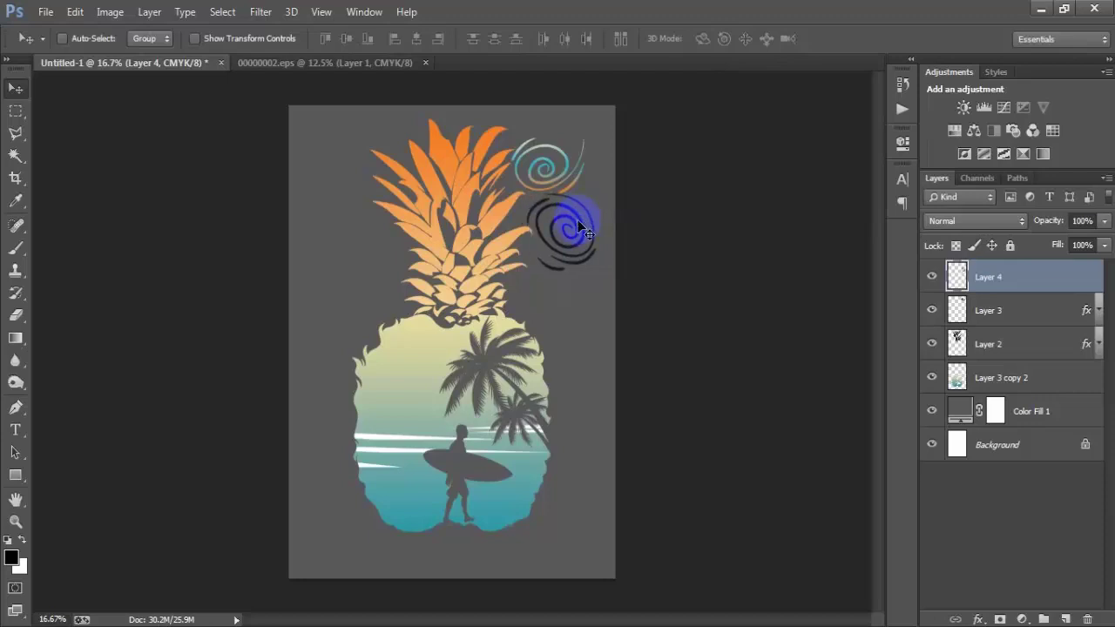
key("ctrl+t")
left_click_drag(616, 316, 606, 320)
left_click(737, 39)
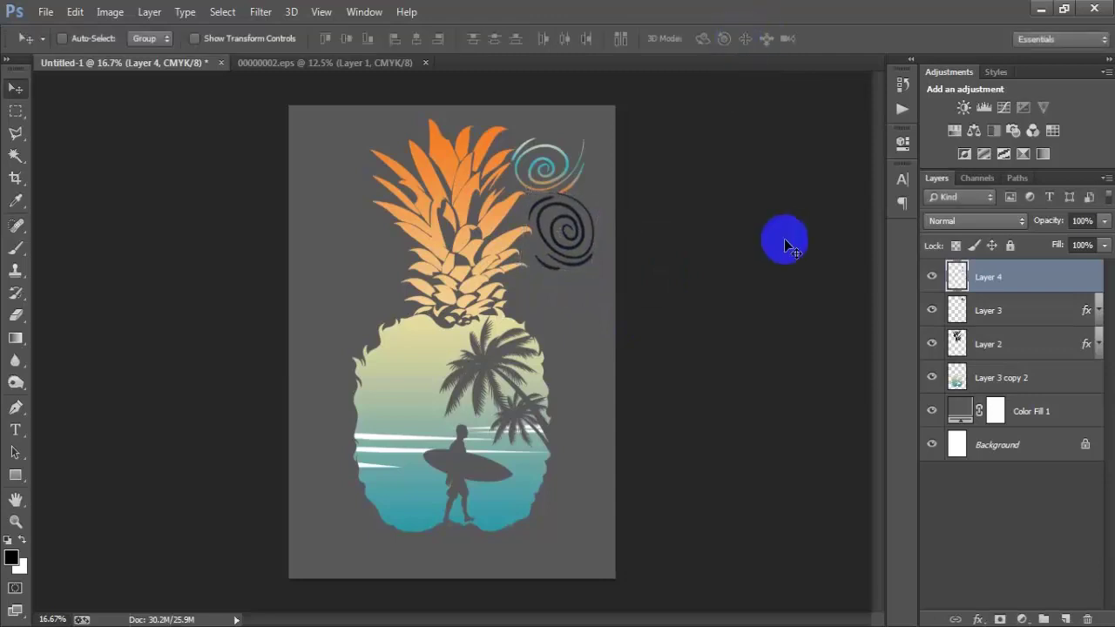
Nudge the black spiral left and down closer to the crown, and paste the copied gradient layer style onto Layer 4
key("shift+Left")
key("shift+Left")
key("shift+Down")
key("shift+Down")
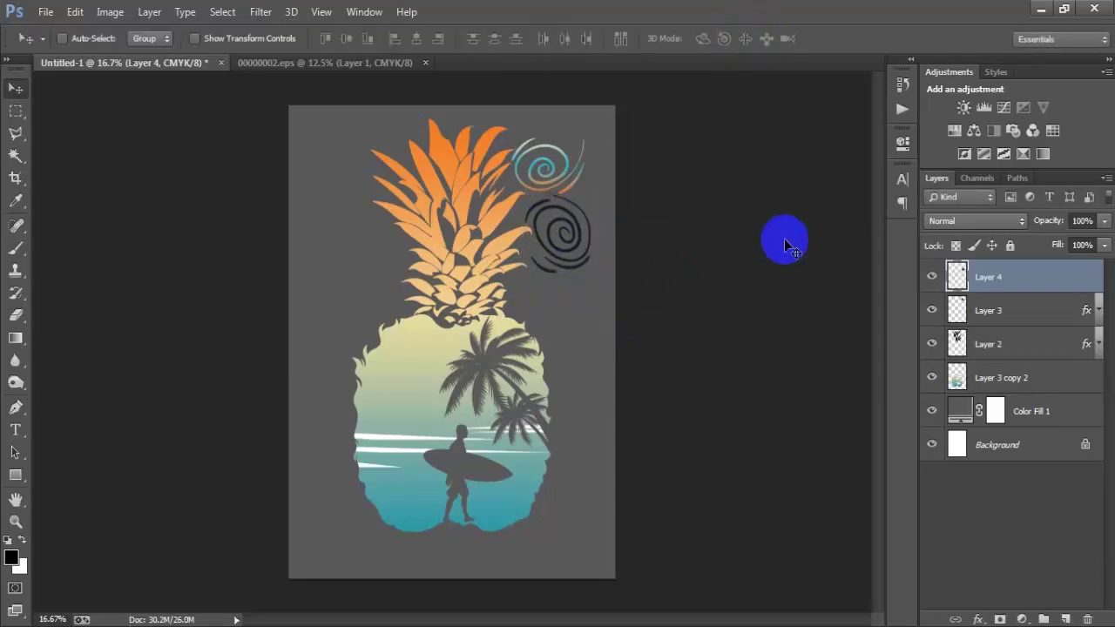
key("shift+Left")
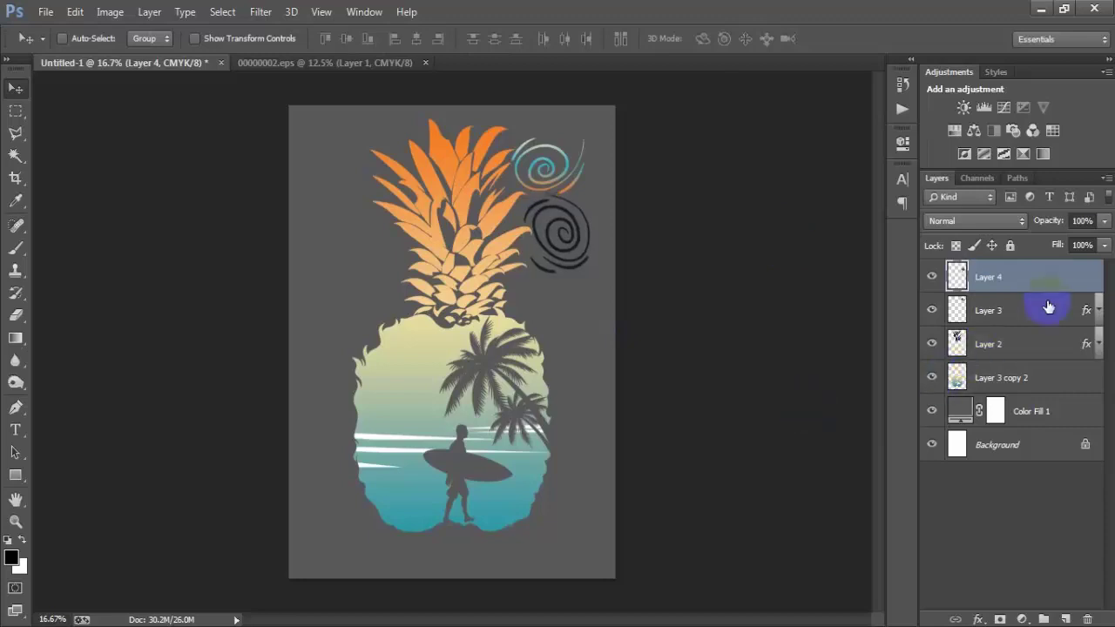
right_click(1074, 279)
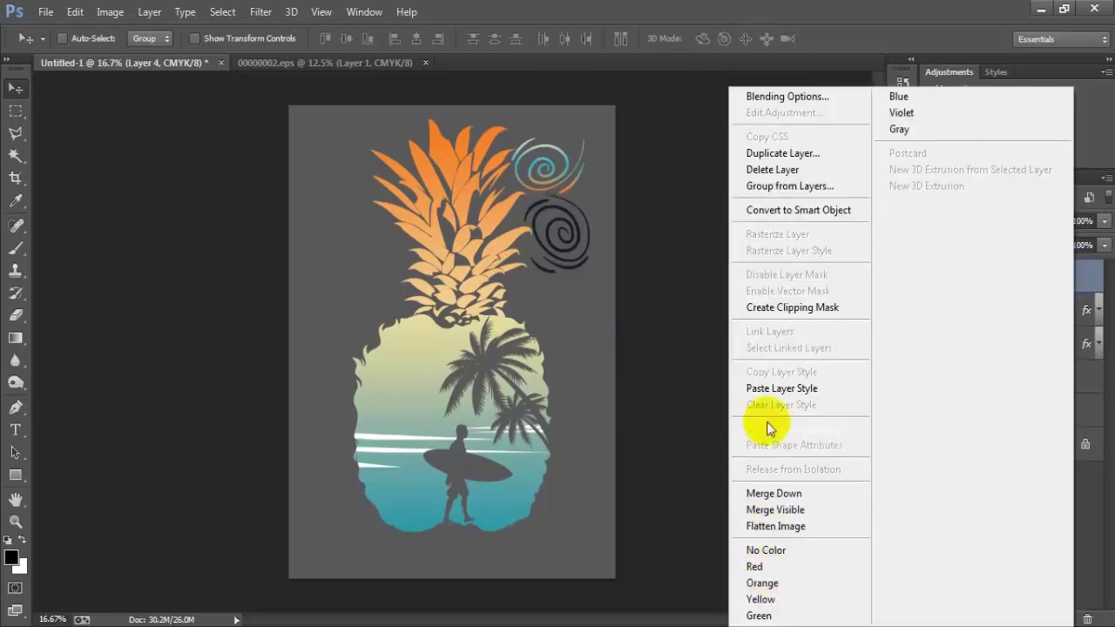
left_click(781, 389)
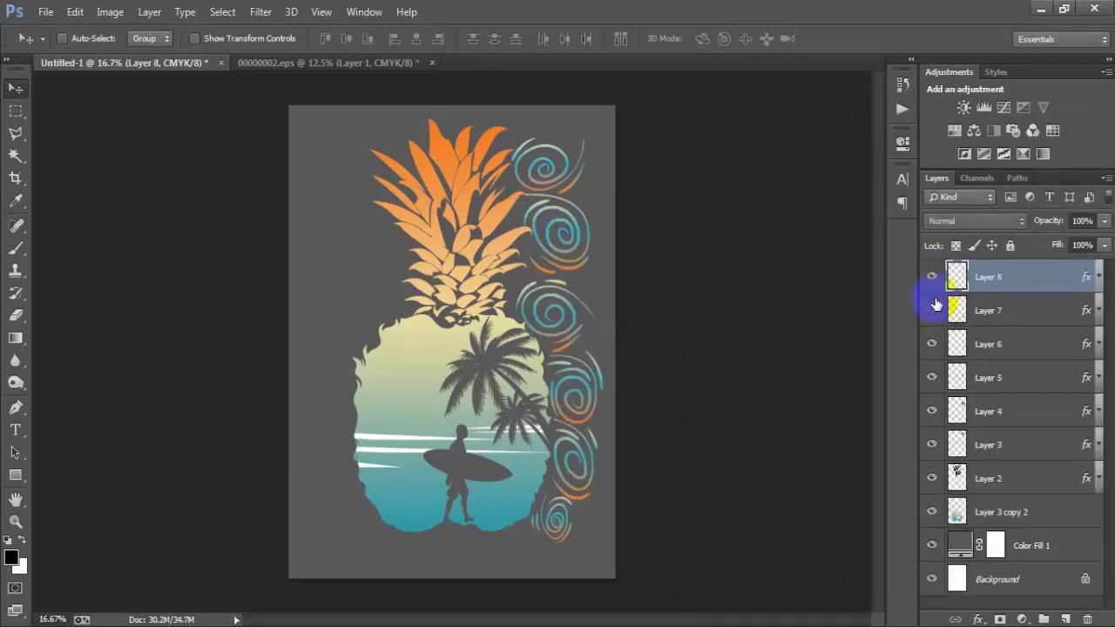
Toggle the visibility of Layer 5, Layer 4 and Layer 3 off and on to check which spiral each one holds
left_click(932, 375)
left_click(933, 375)
left_click(933, 411)
left_click(934, 413)
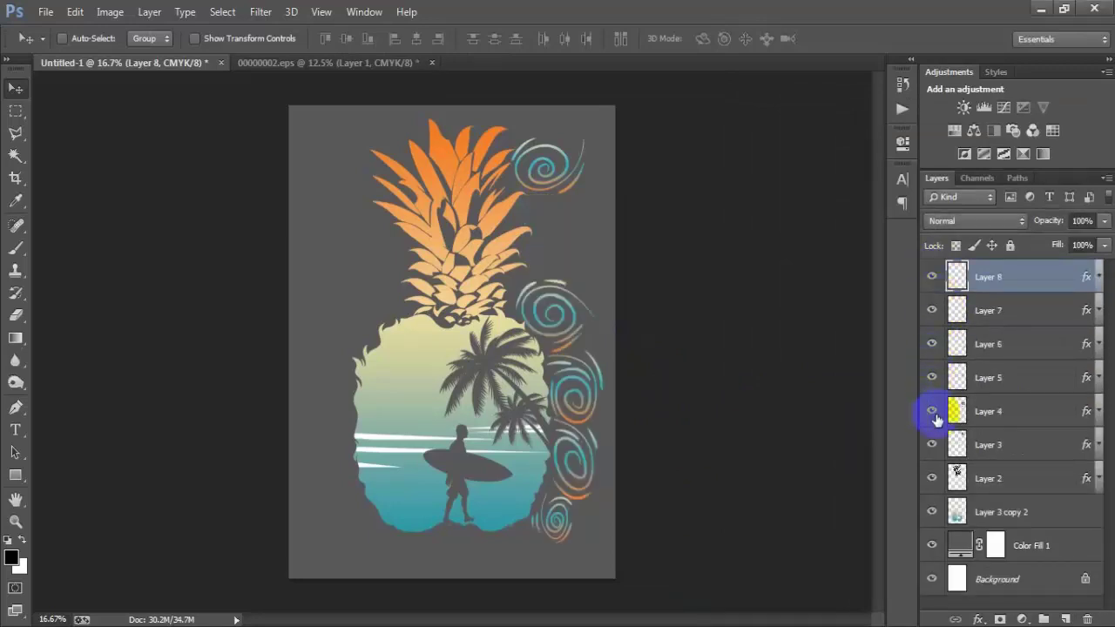
left_click(931, 448)
left_click(930, 448)
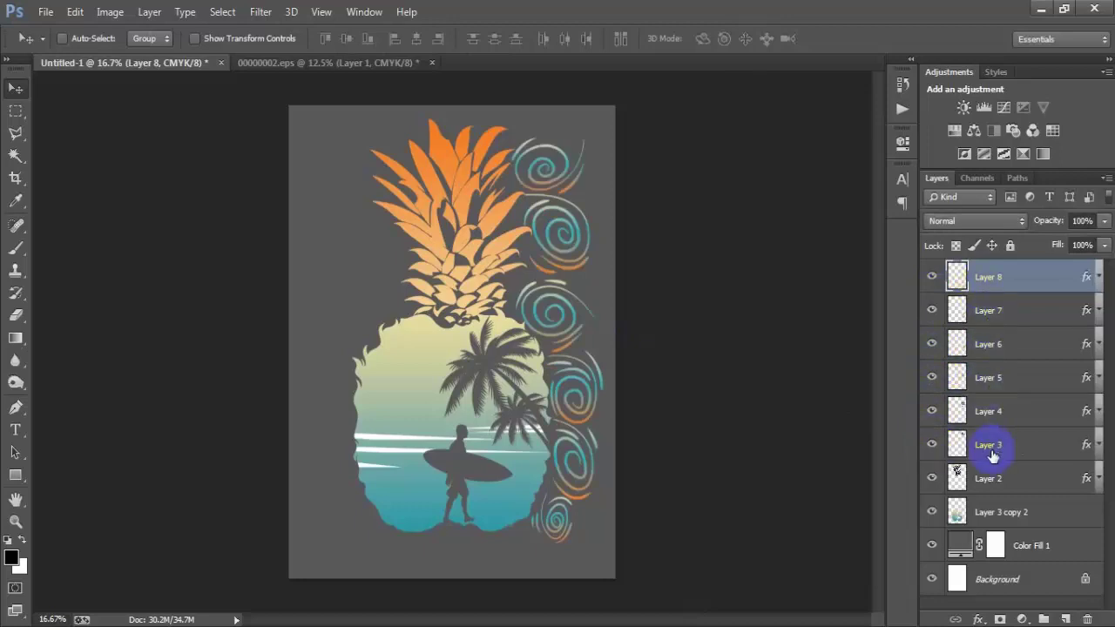
Merge Layer 3 through Layer 8 into a single spiral layer and close the 00000002.eps document
left_click(990, 448, "shift")
left_click(935, 449)
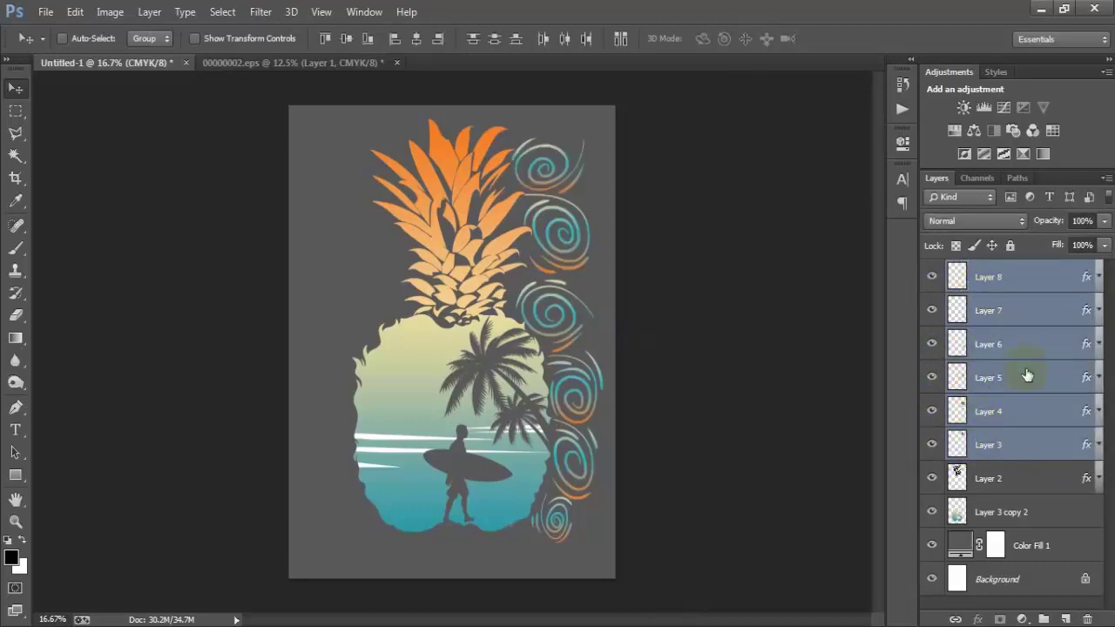
key("ctrl+e")
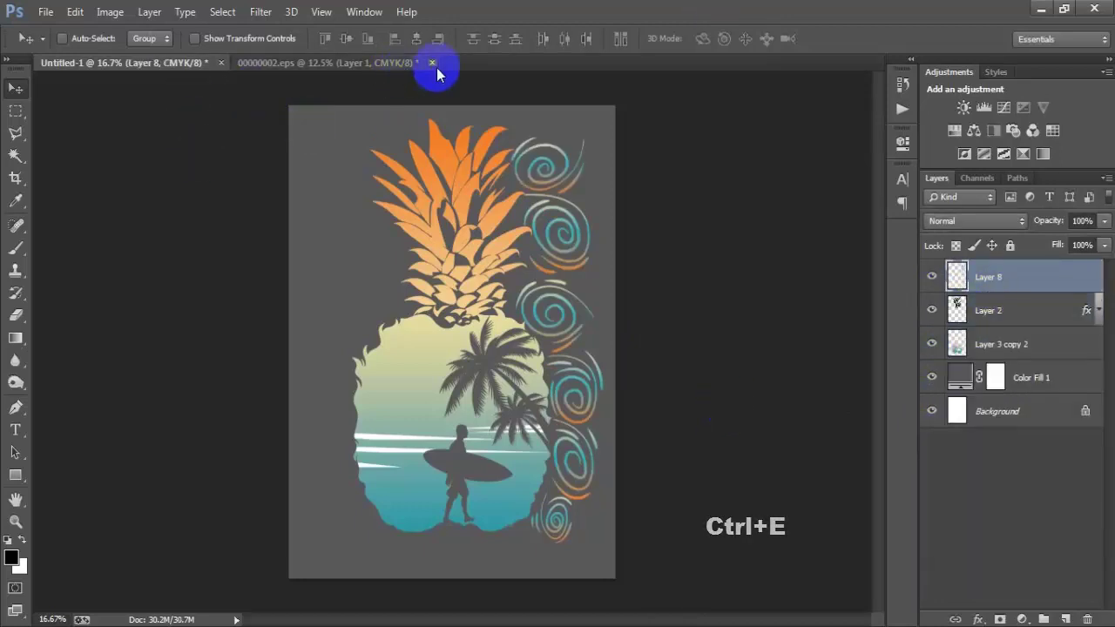
left_click(431, 63)
left_click(560, 253)
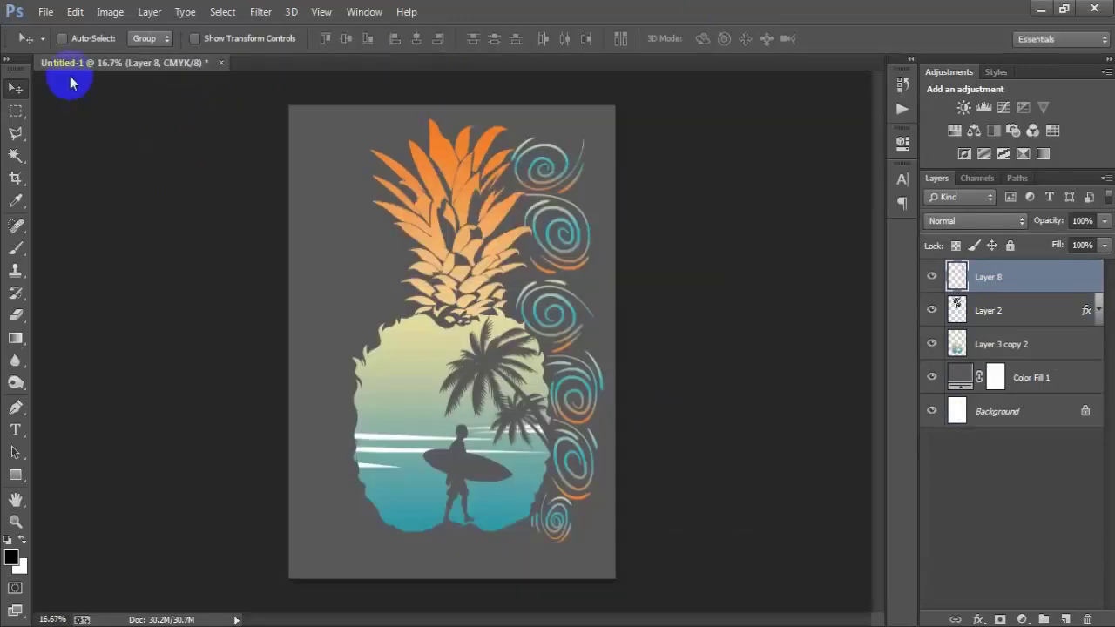
Open the 00000003 EPS file, rasterizing it at 15 by 15 inches in CMYK Color with the resolution raised above 72 pixels/inch
left_click(45, 12)
left_click(39, 48)
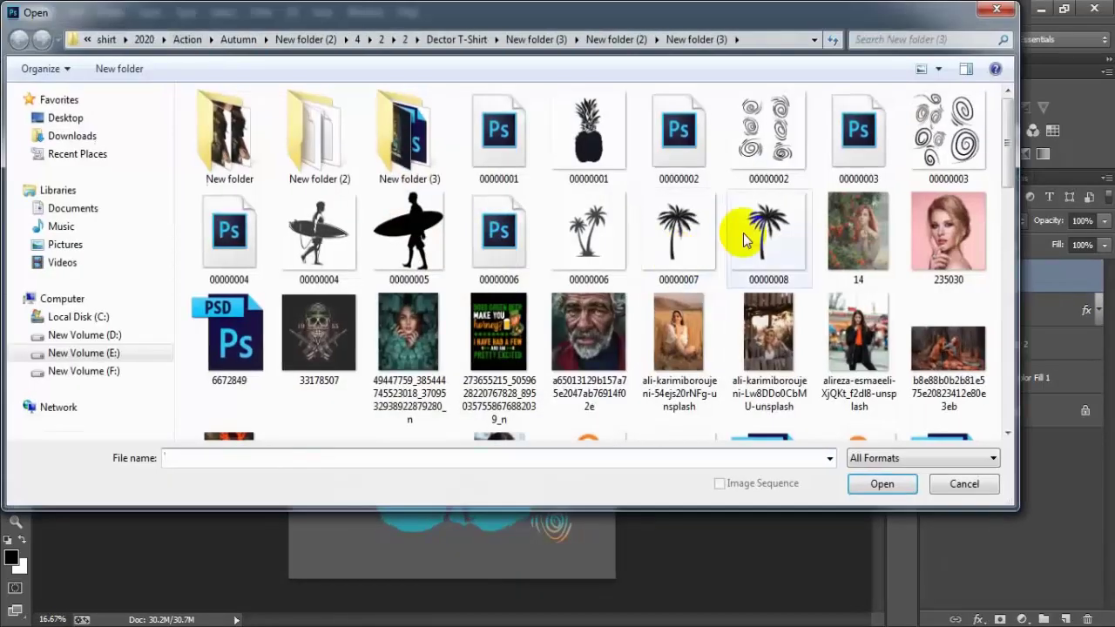
left_click(876, 165)
left_click(917, 485)
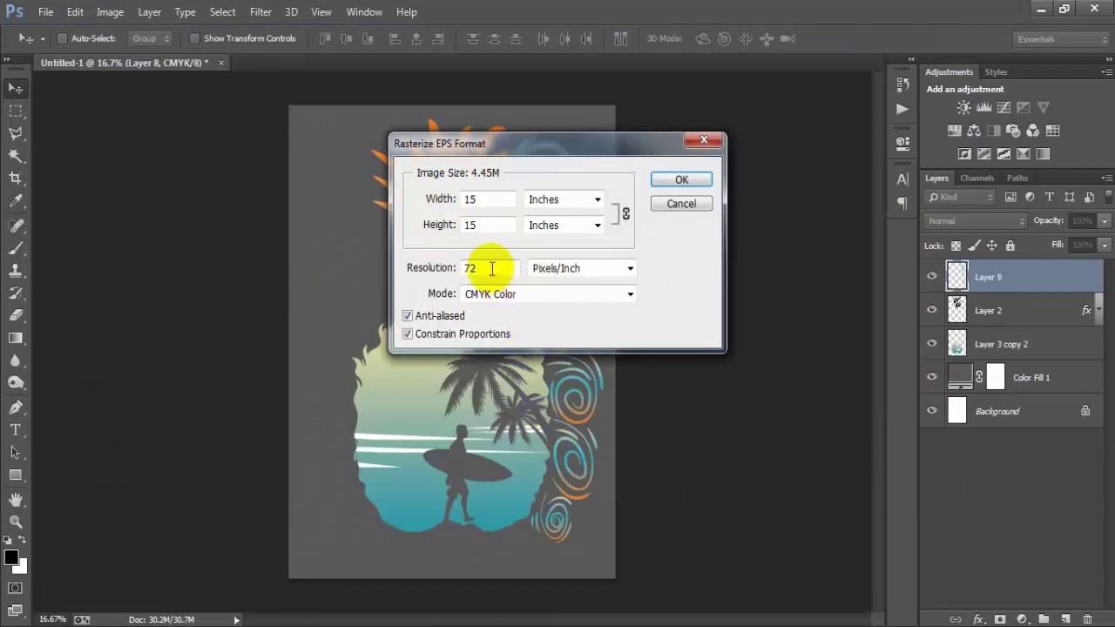
left_click_drag(491, 268, 438, 276)
key("Return")
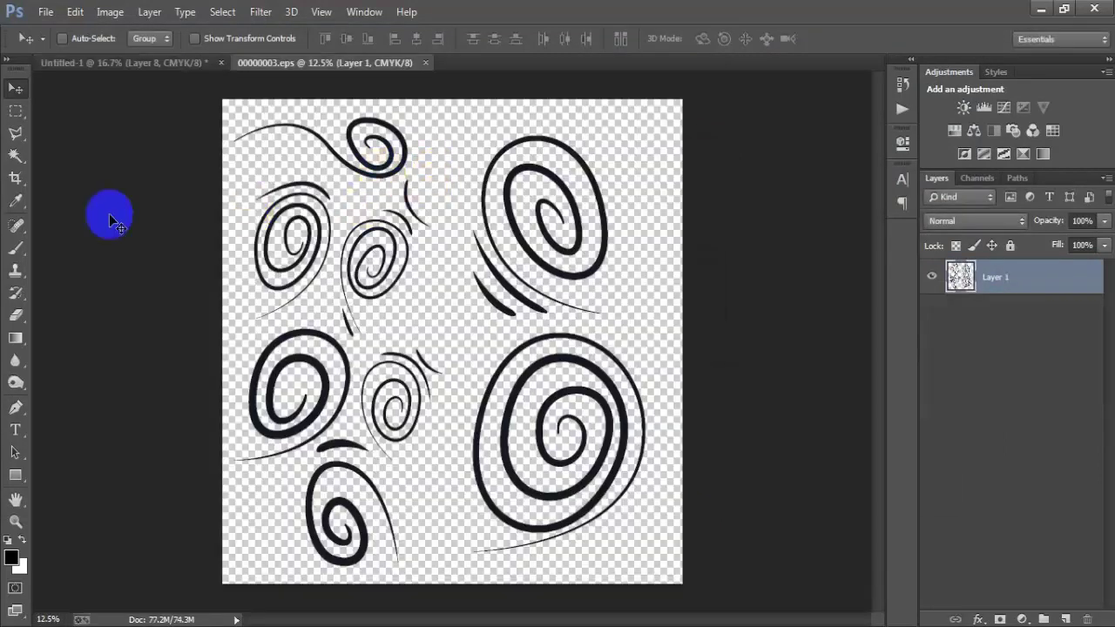
Outline the topmost spiral with the long wavy tail using the Polygonal Lasso and bring it into the Untitled-1 design
left_click(15, 132)
left_click(213, 144)
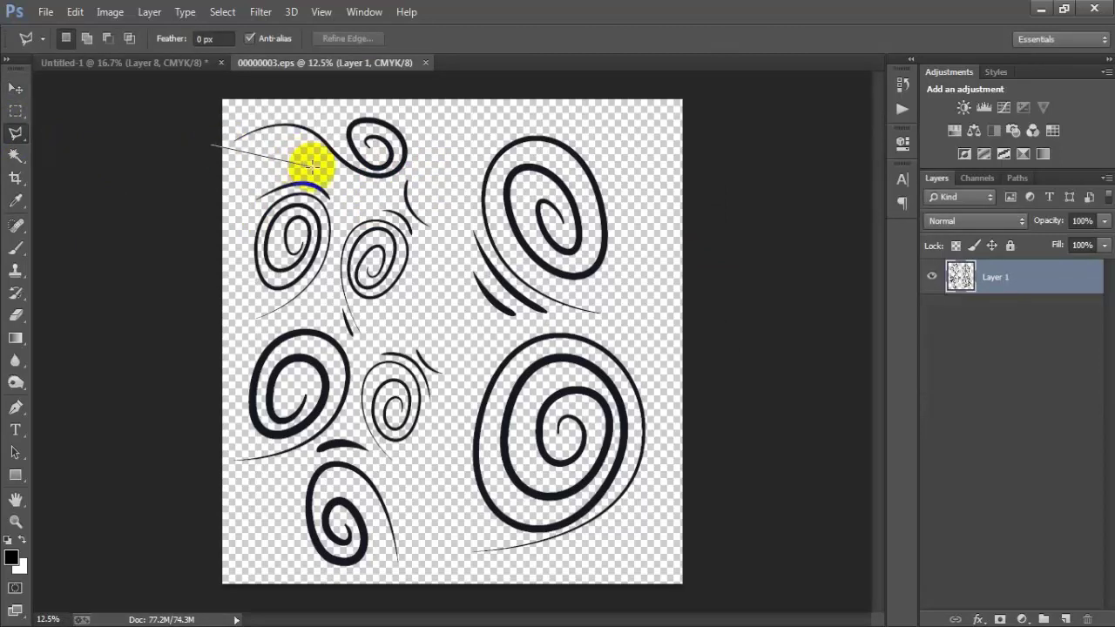
left_click(349, 175)
left_click(364, 187)
left_click(387, 187)
left_click(416, 162)
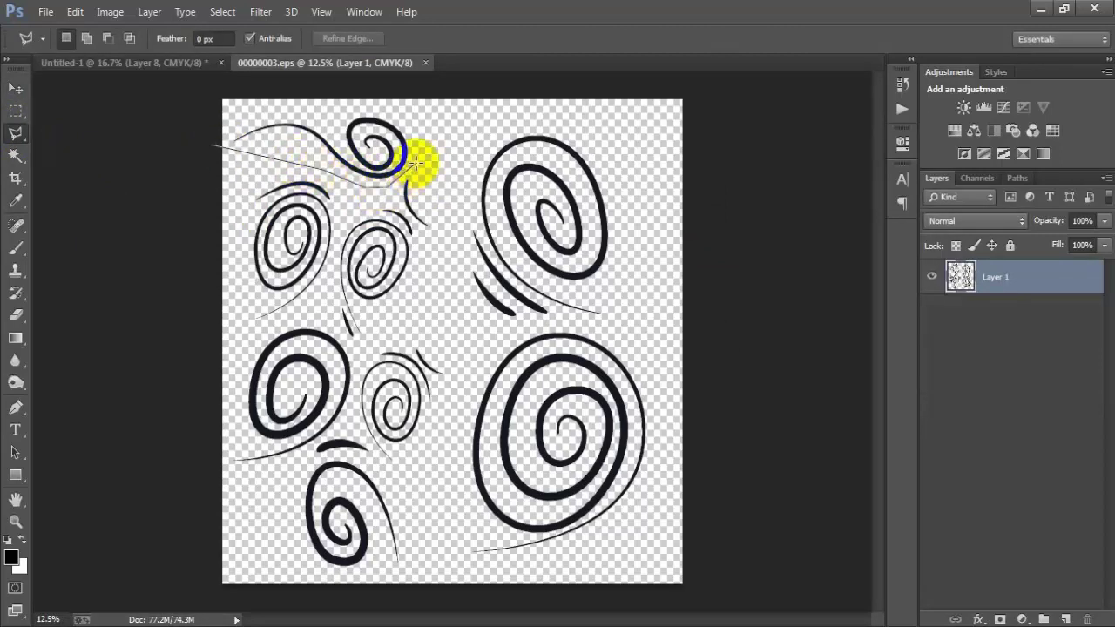
left_click(357, 83)
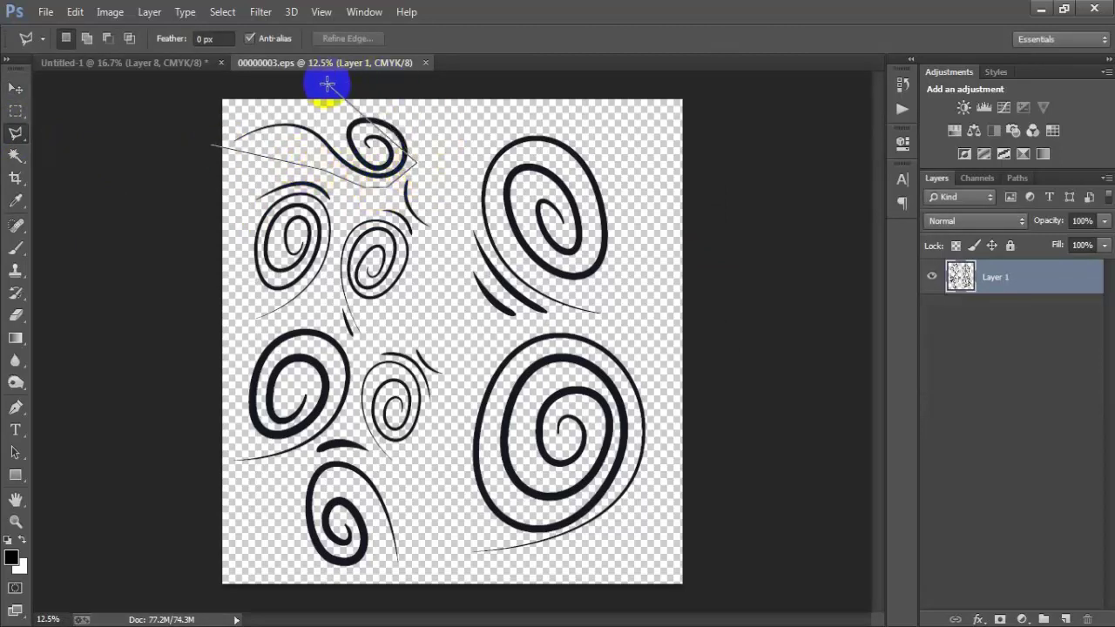
left_click(400, 87)
left_click(257, 80)
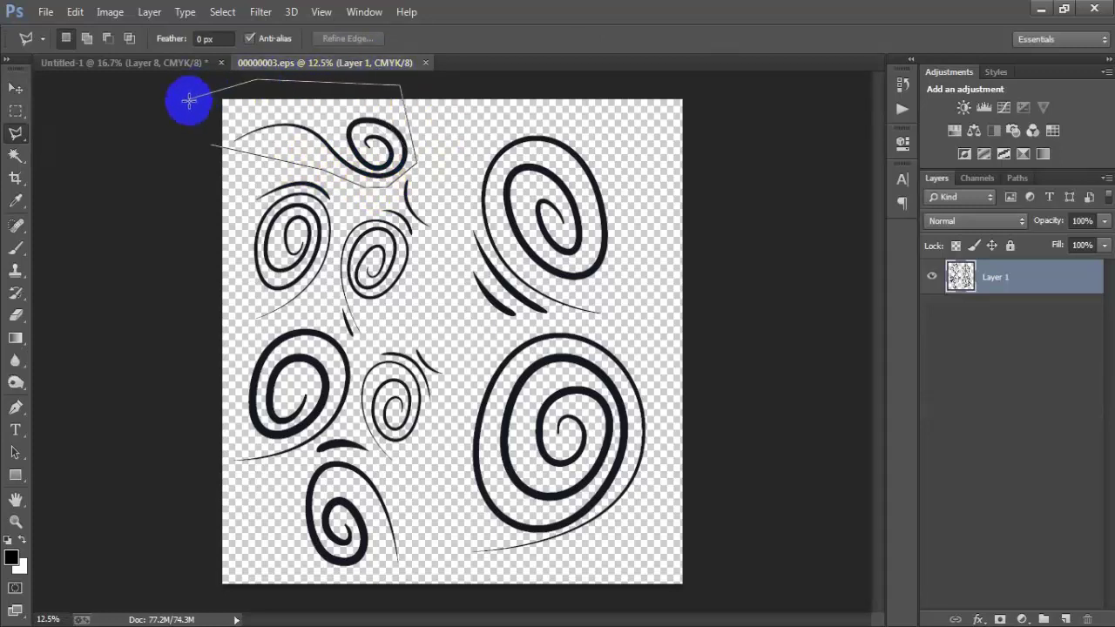
left_click(189, 101)
left_click(212, 143)
left_click(15, 88)
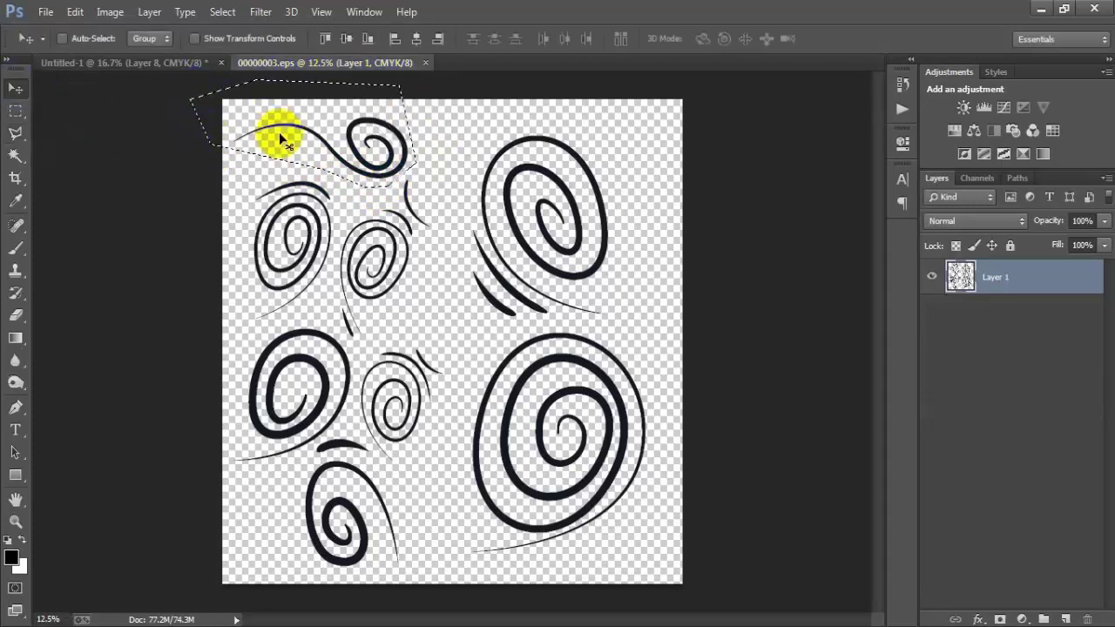
mouse_move(283, 139)
left_mouse_down()
mouse_move(149, 66)
mouse_move(352, 165)
mouse_move(400, 233)
left_mouse_up()
Scale the tailed spiral to about 43% beside the crown's upper left and paste the copied gradient layer style onto Layer 9
key("ctrl+t")
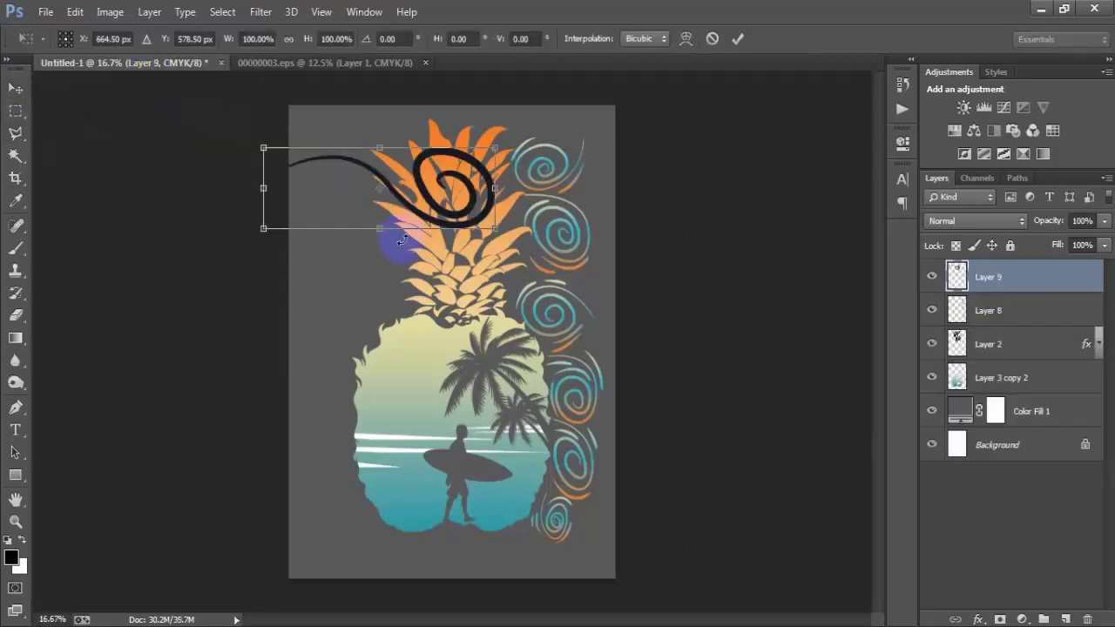
left_click_drag(486, 233, 411, 158)
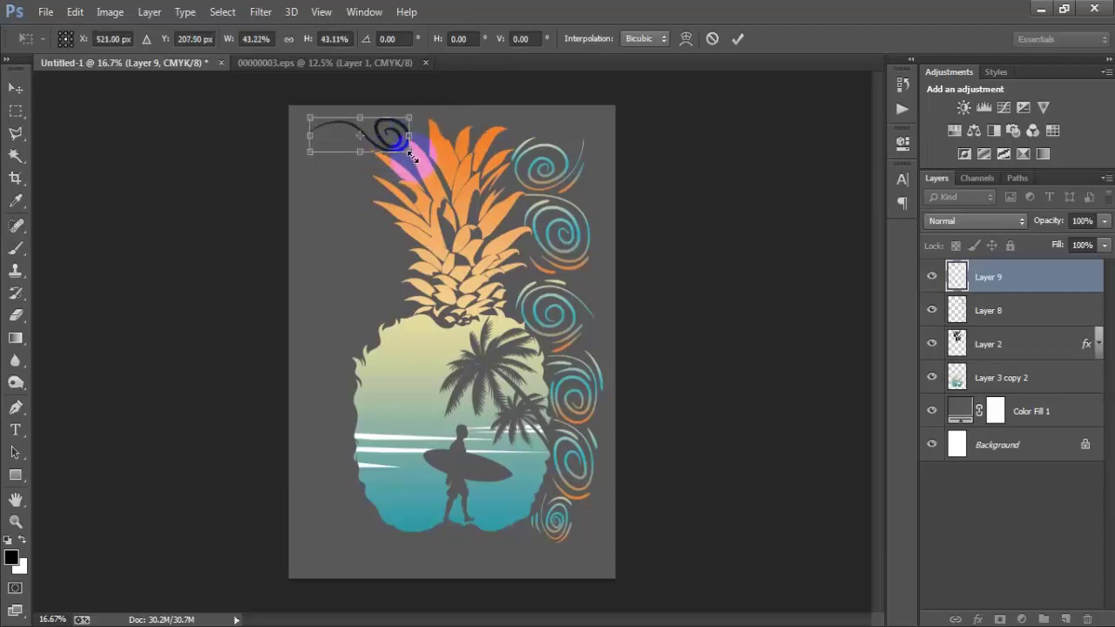
left_click(737, 39)
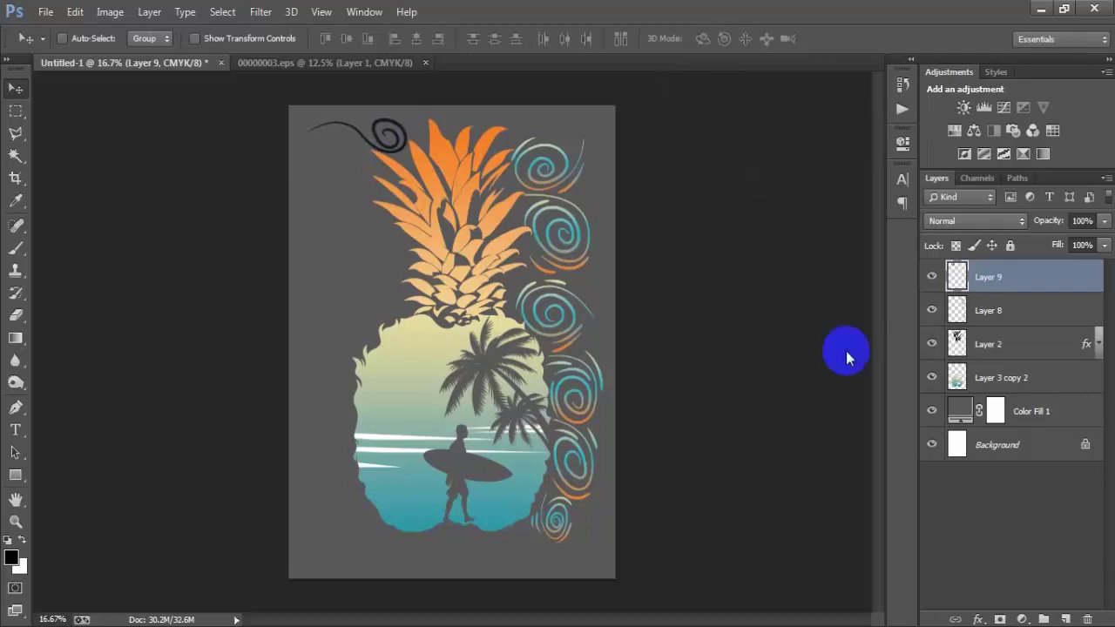
right_click(1070, 280)
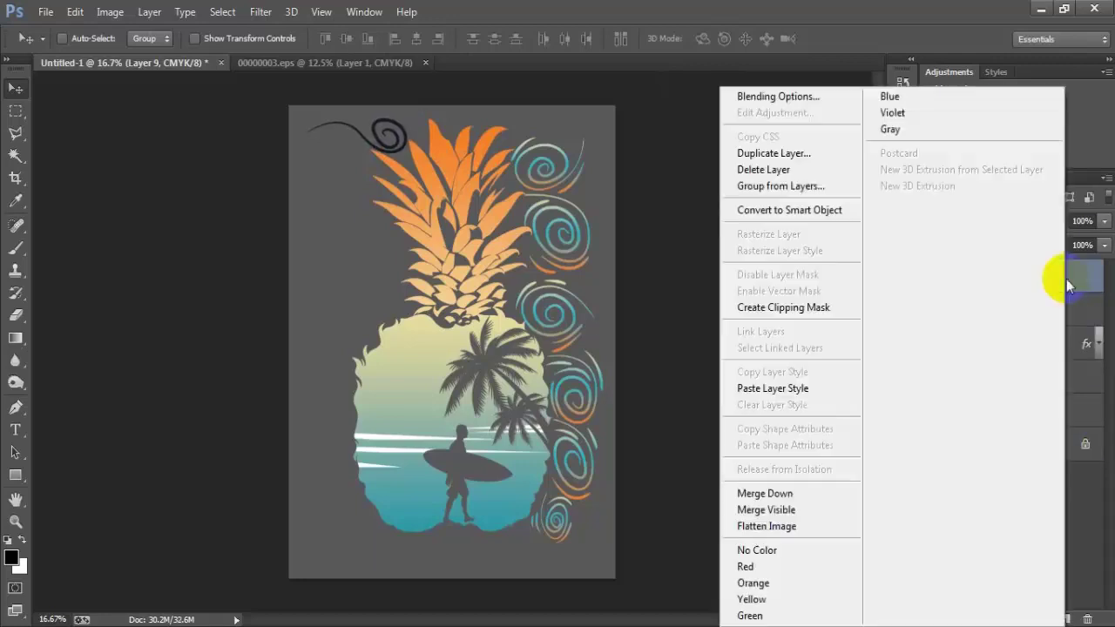
left_click(768, 389)
Bring the oval spiral below the tailed one from 00000003.eps into the design and paste the gradient layer style onto it
left_click(266, 63)
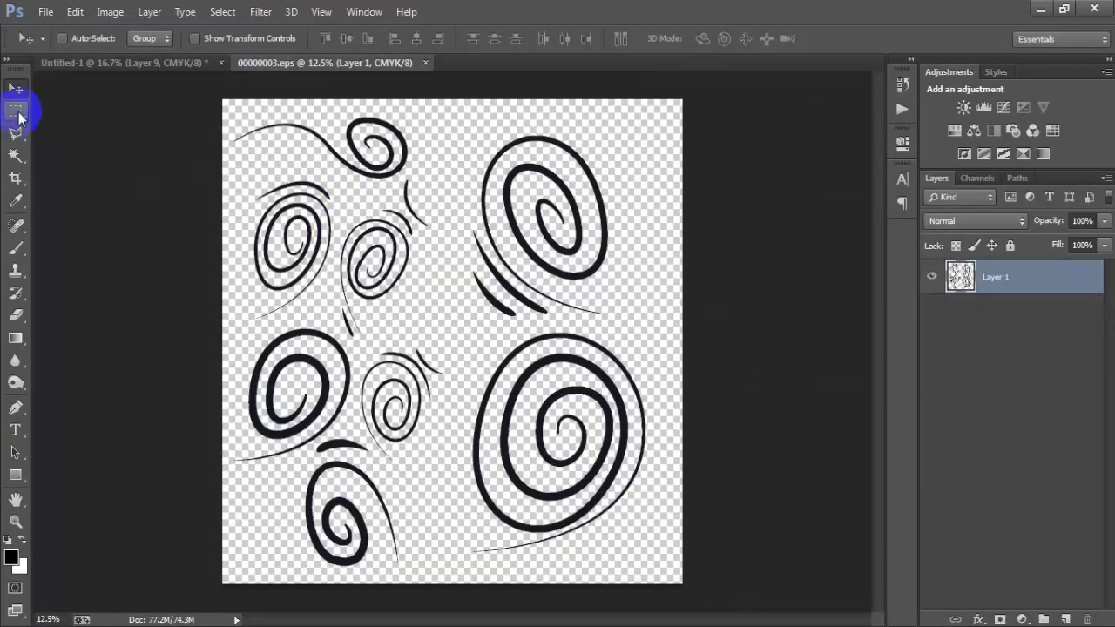
left_click(18, 111)
left_click_drag(224, 177, 334, 322)
left_click(15, 88)
left_click_drag(265, 178, 350, 282)
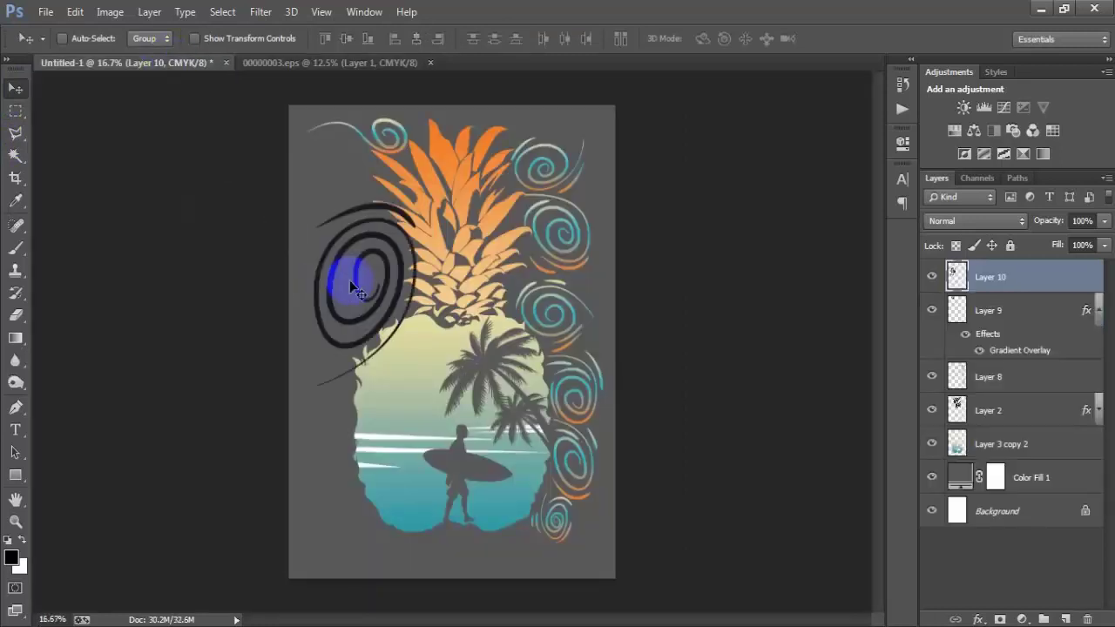
right_click(1065, 275)
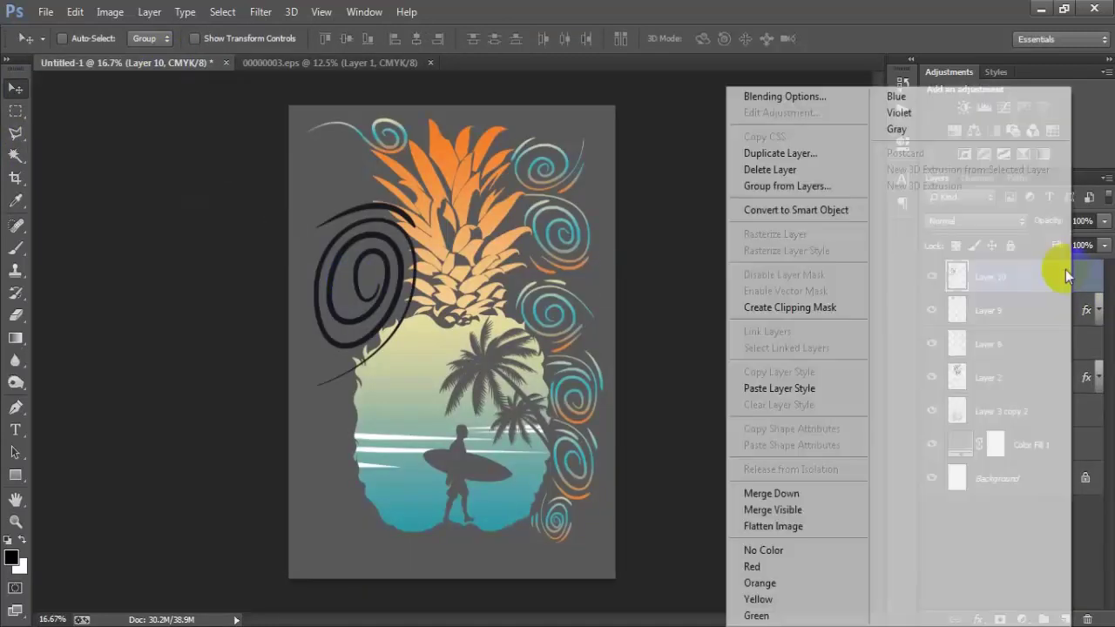
left_click(756, 389)
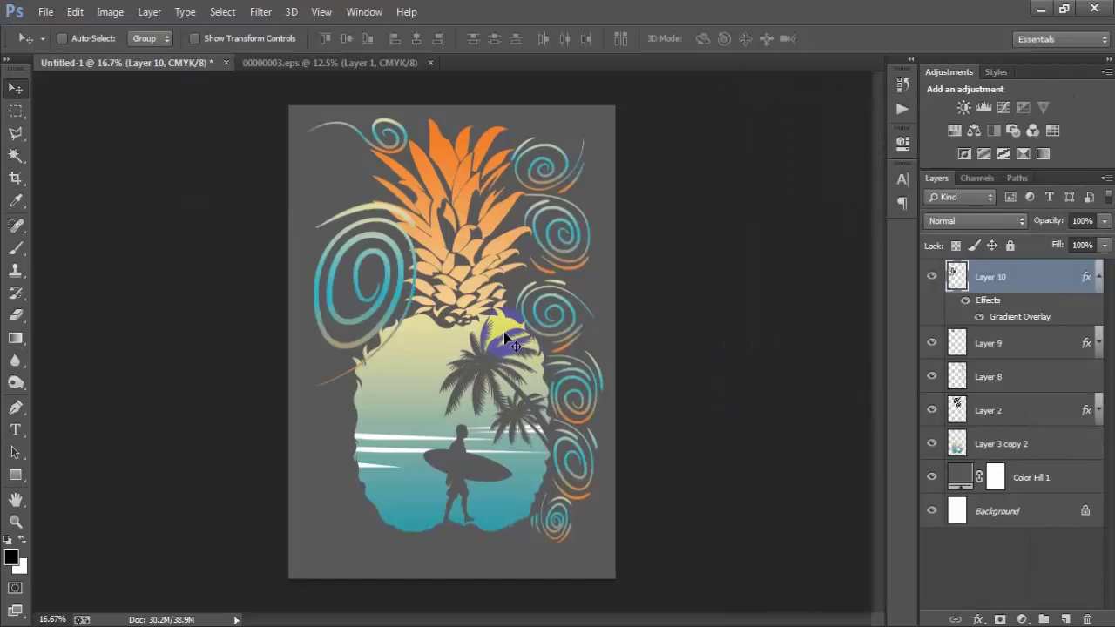
Scale the Layer 10 spiral to about 63% and place it left of the crown, directly below the tailed spiral
key("ctrl+t")
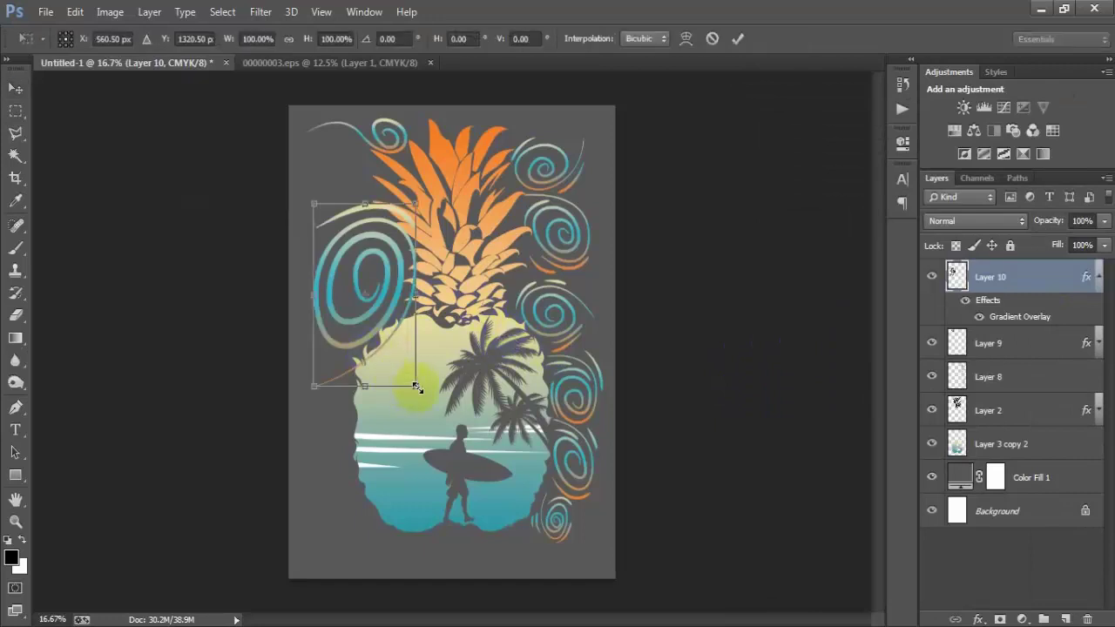
left_click_drag(416, 387, 392, 345)
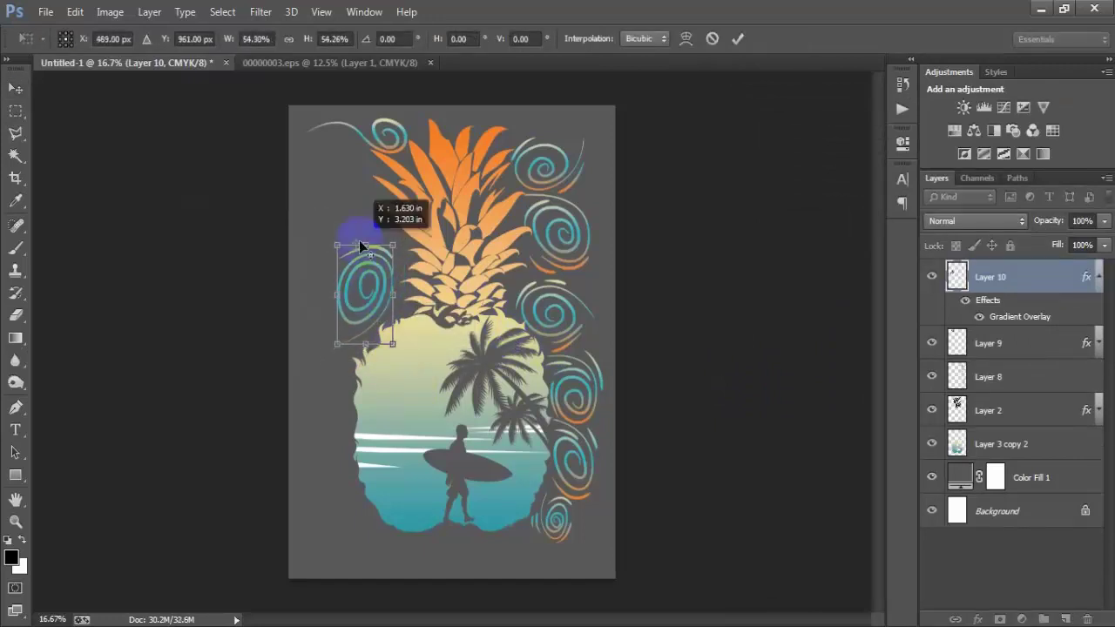
left_click_drag(359, 241, 353, 217)
key("ctrl+z")
left_click_drag(363, 282, 337, 174)
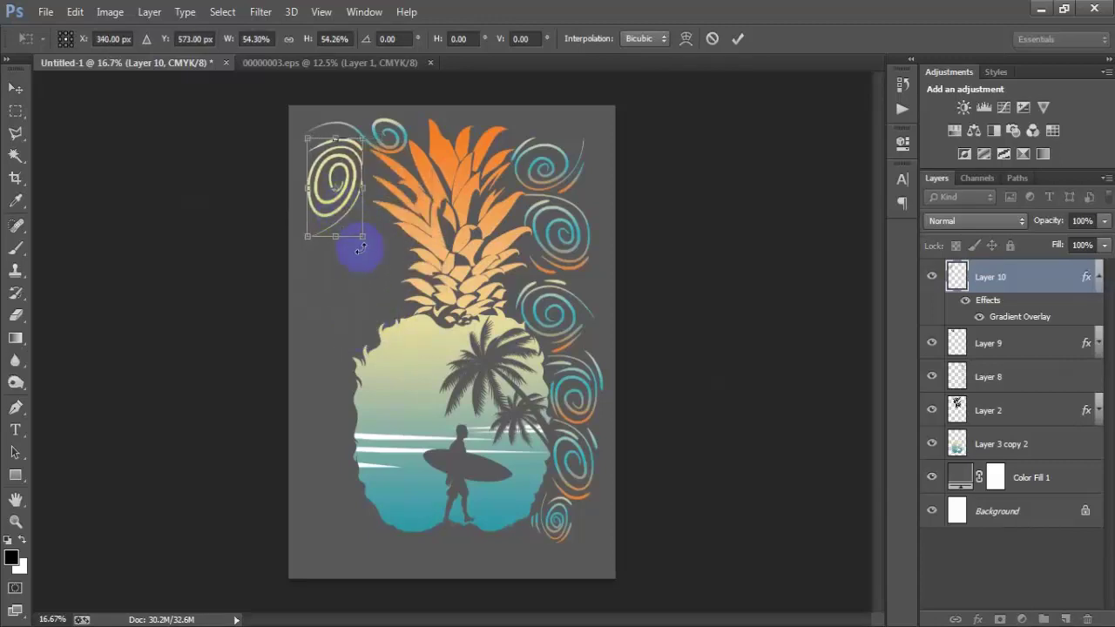
left_click_drag(360, 250, 367, 244)
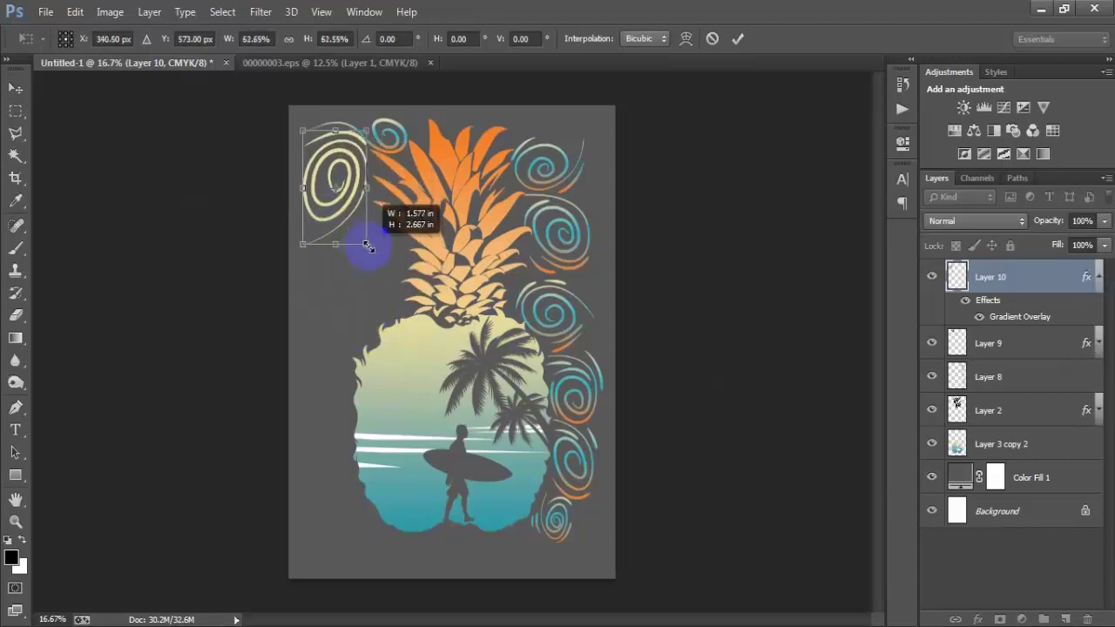
left_click(736, 40)
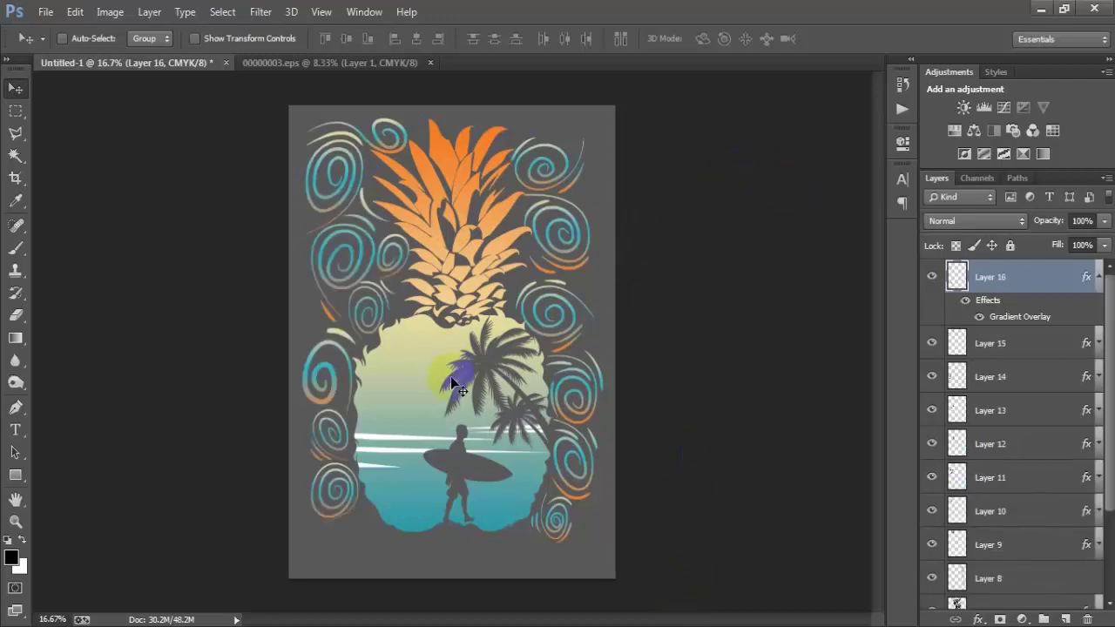
Select Layer 16 down to Layer 9 and toggle individual layers off and on to check which spiral each one holds
left_click(1096, 278)
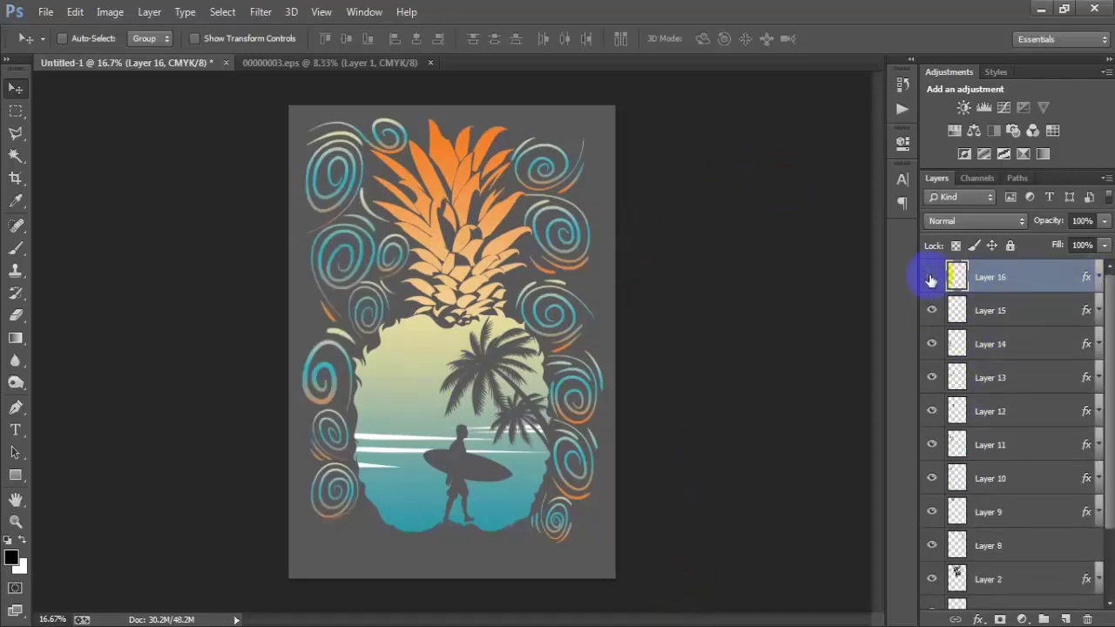
left_click(1023, 514, "shift")
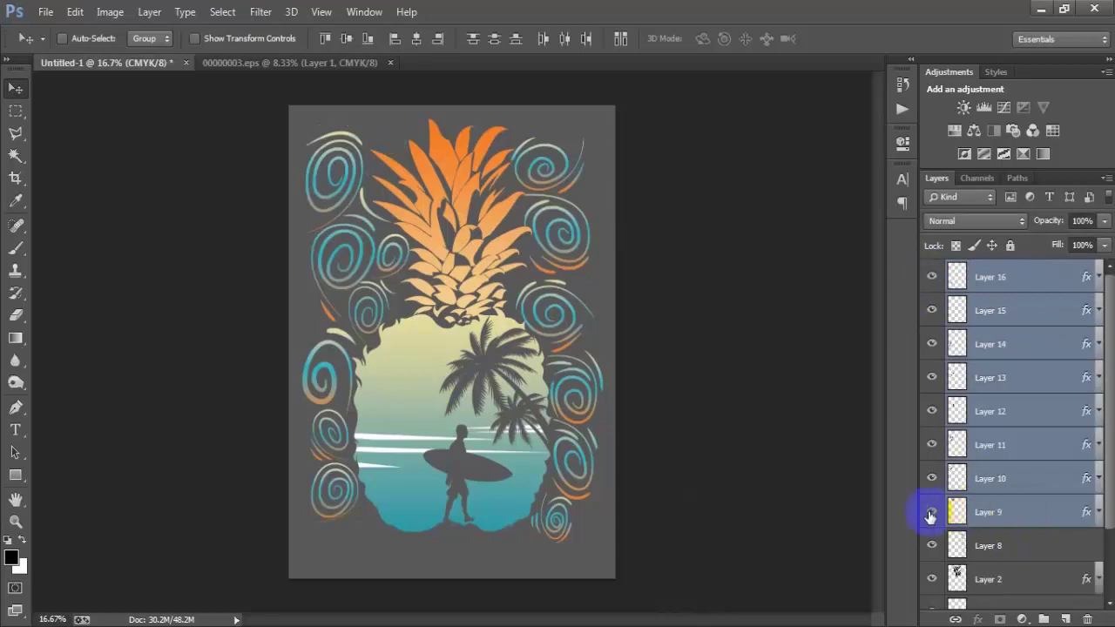
left_click(929, 513)
left_click(932, 482)
left_click(932, 482)
left_click(932, 448)
left_click(933, 447)
left_click(933, 413)
left_click(933, 414)
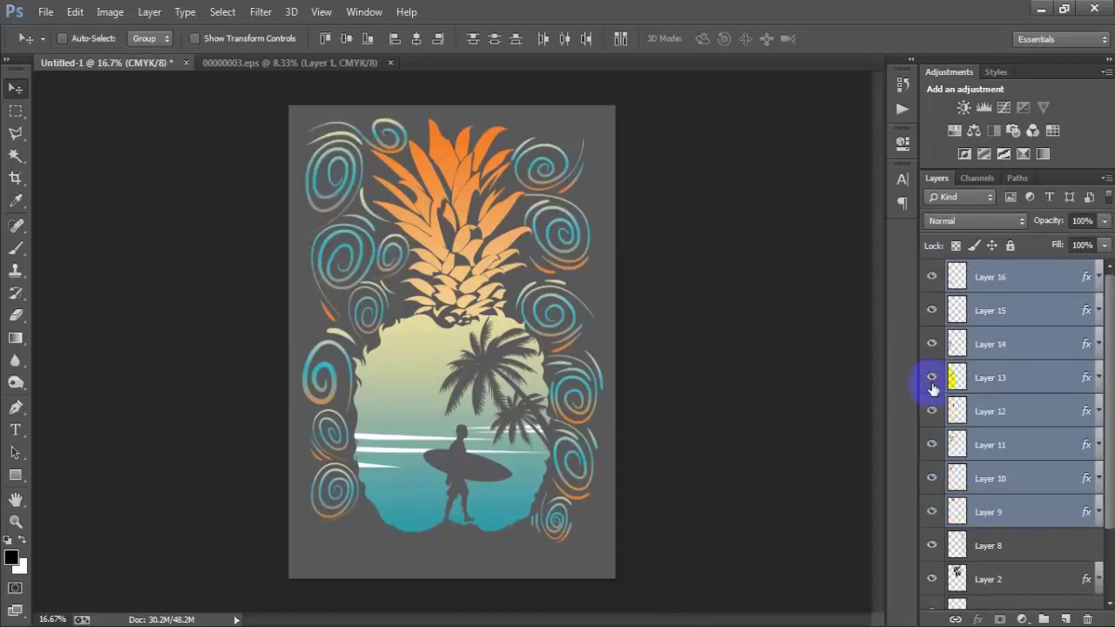
left_click(933, 346)
left_click(932, 346)
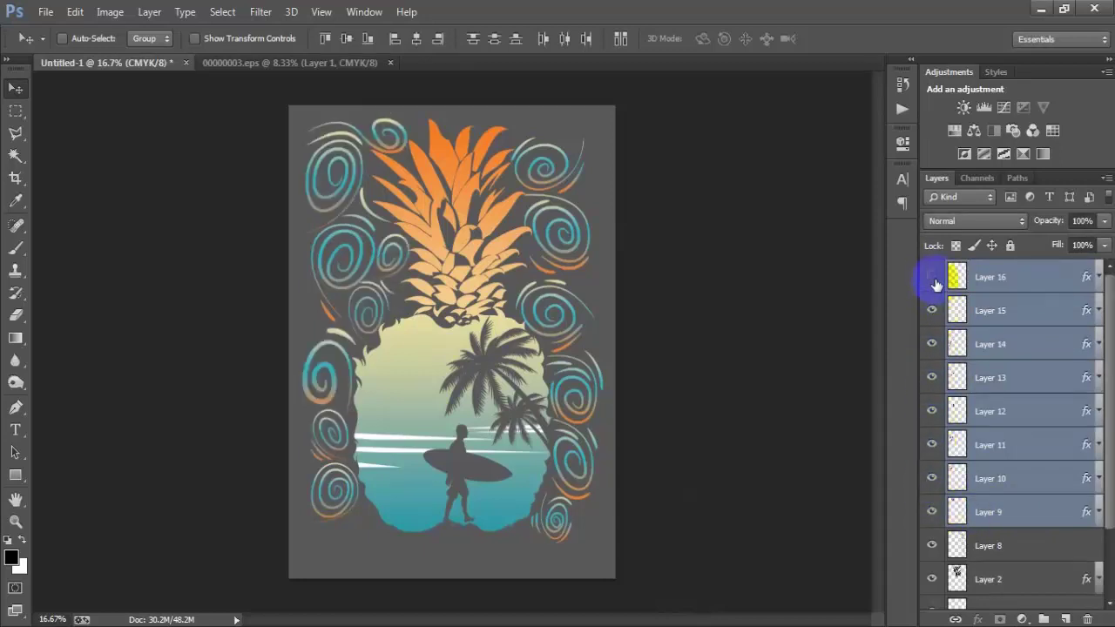
left_click(933, 279)
left_click(934, 279)
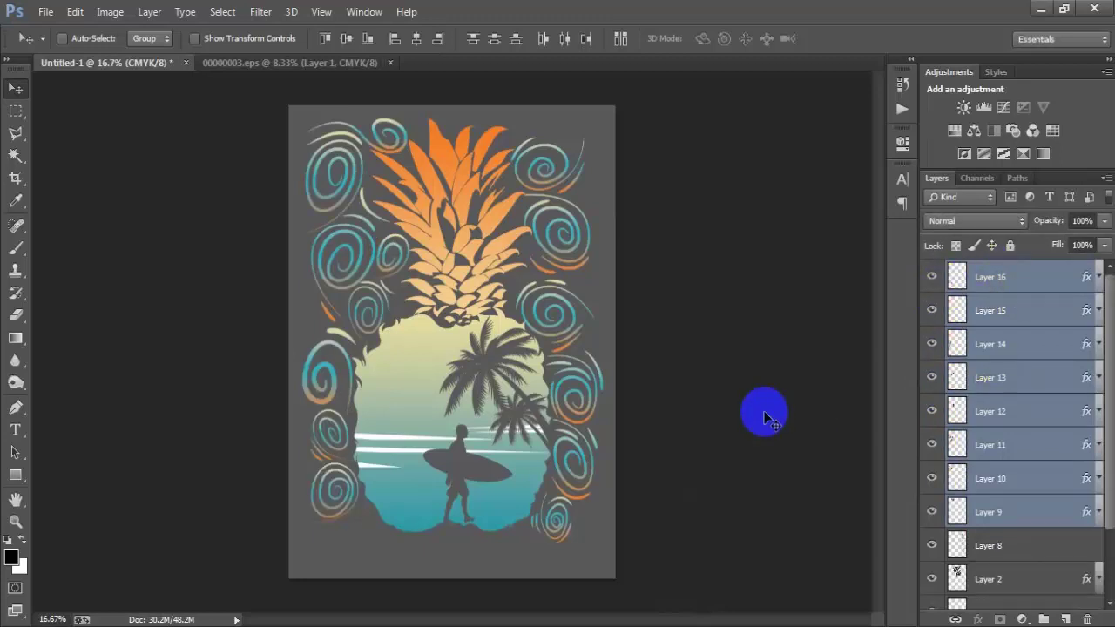
Merge the selected left-side spiral layers into one and toggle the merged layer's visibility to check it
key("ctrl+e")
left_click(933, 277)
left_click(933, 277)
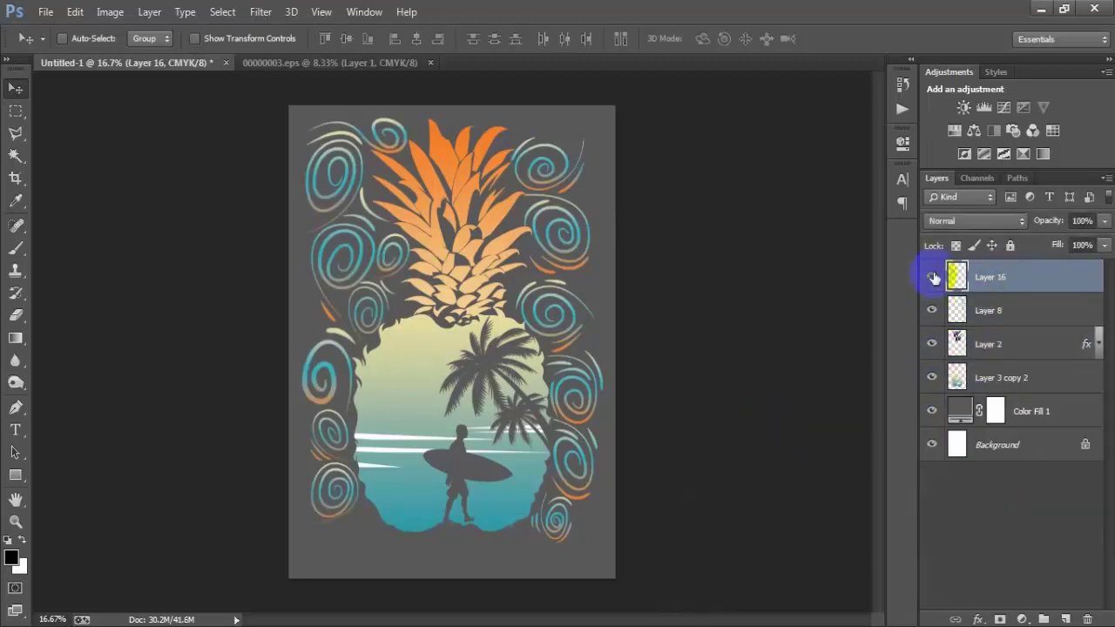
left_click(932, 277)
left_click(933, 277)
Add the black text "Summar" in 30 pt &Matchmaker on a new layer and centre it below the pineapple
left_click(1065, 618)
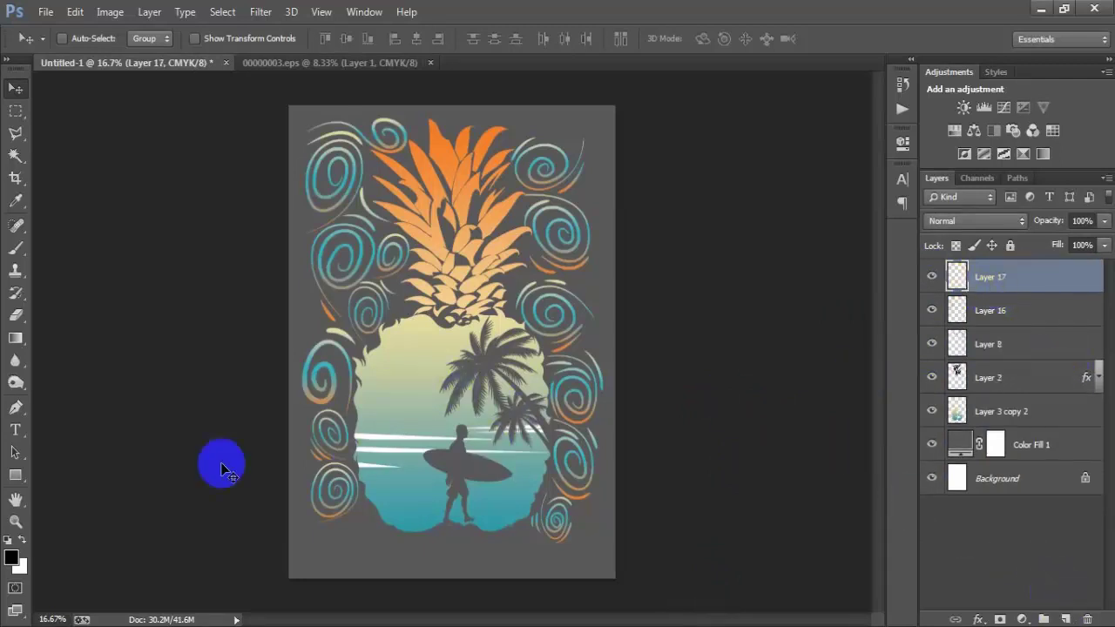
left_click(15, 430)
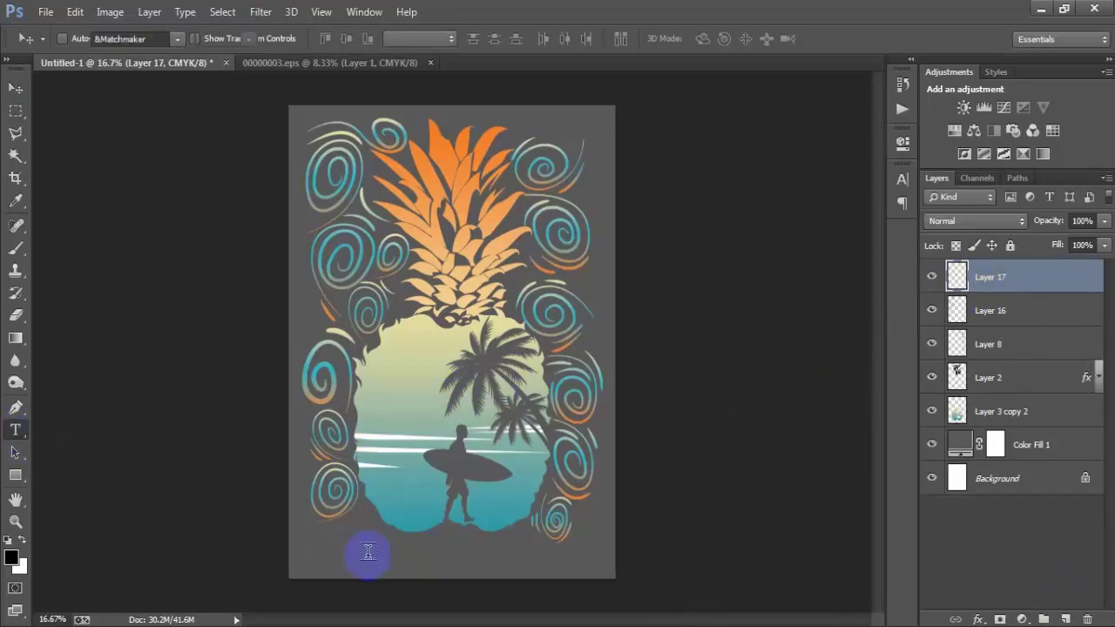
left_click(491, 572)
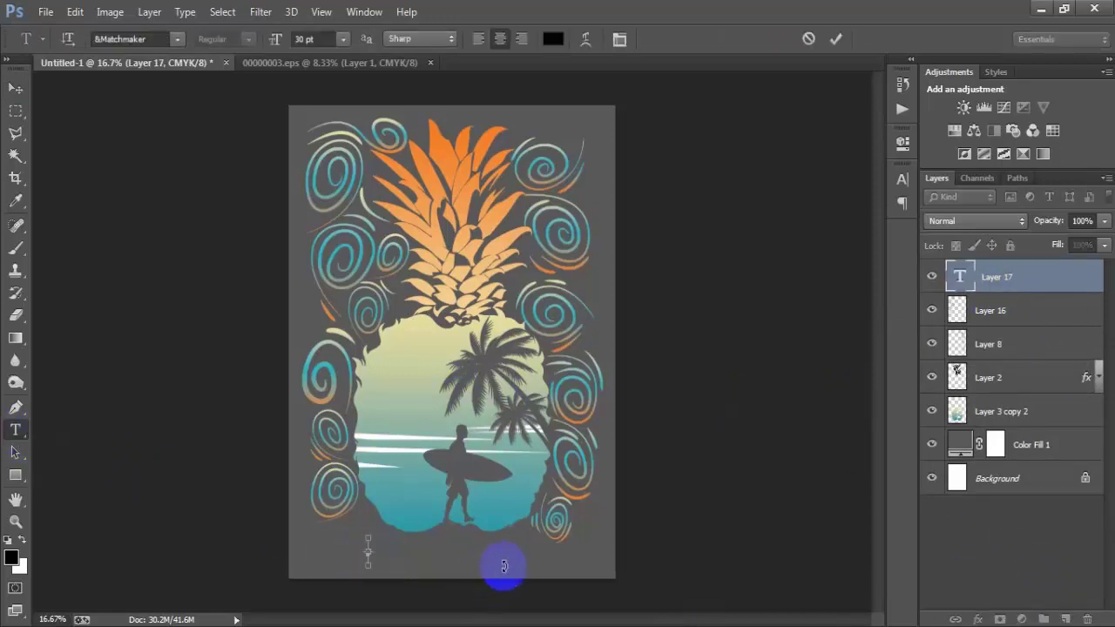
left_click(16, 88)
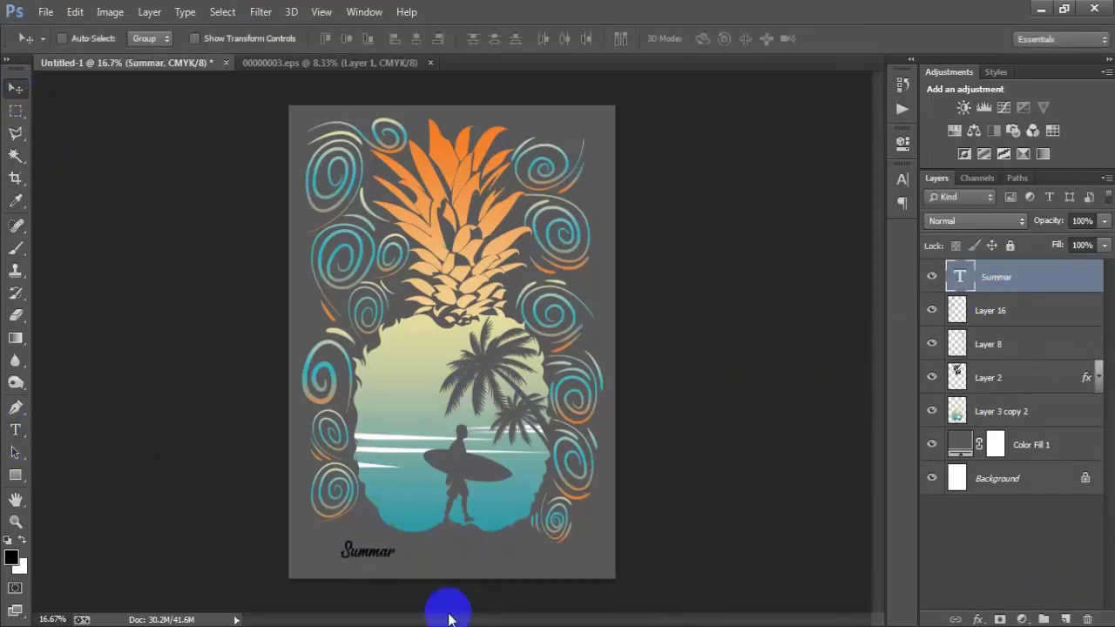
left_click_drag(388, 561, 457, 564)
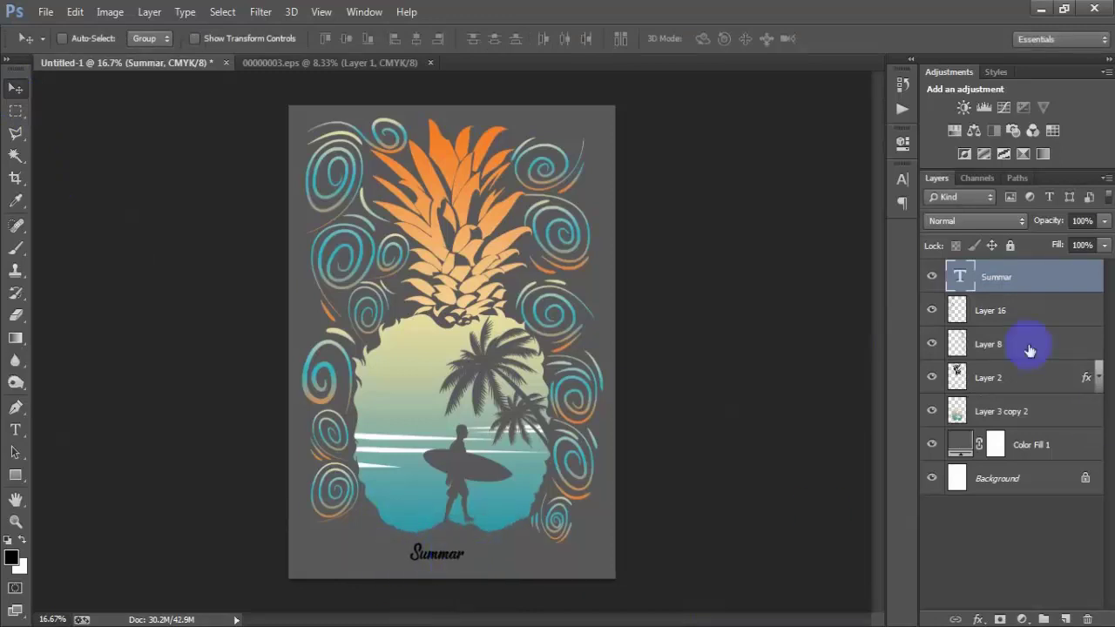
Scale the artwork layers from Layer 16 down to Layer 3 copy 2 together to about 86% and shift them upward
left_click(995, 310)
left_click(1019, 413, "shift")
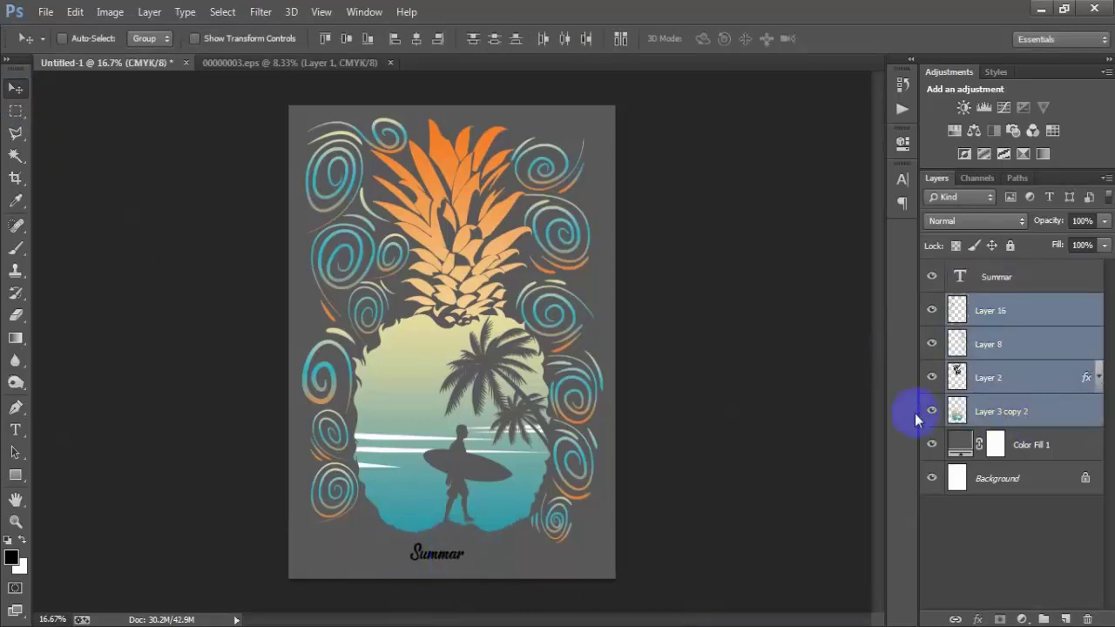
key("ctrl+t")
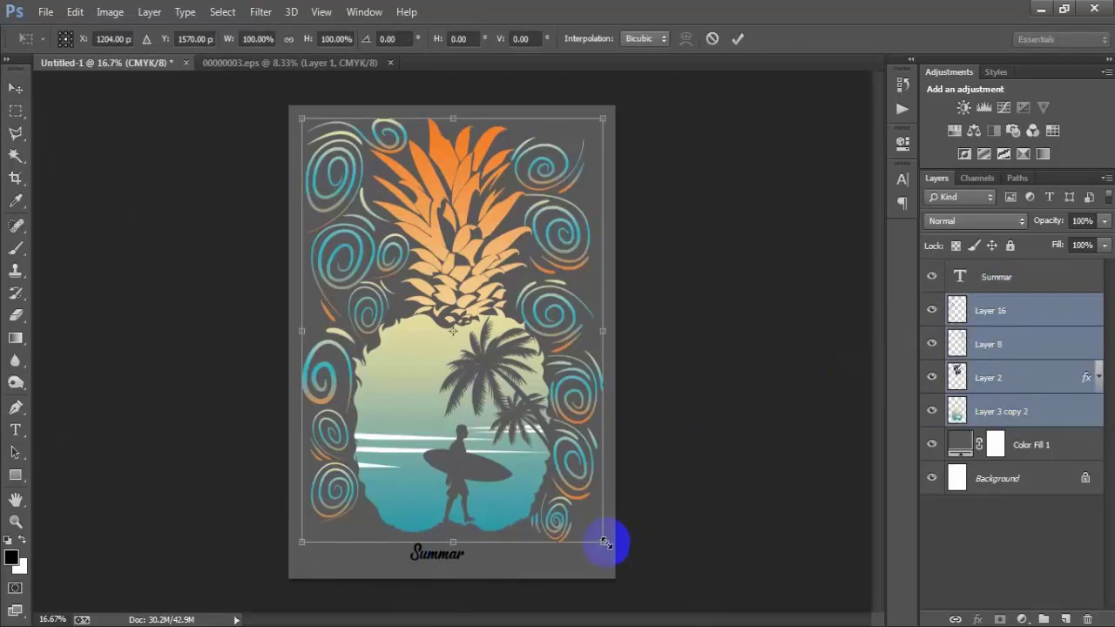
left_click_drag(603, 543, 581, 512)
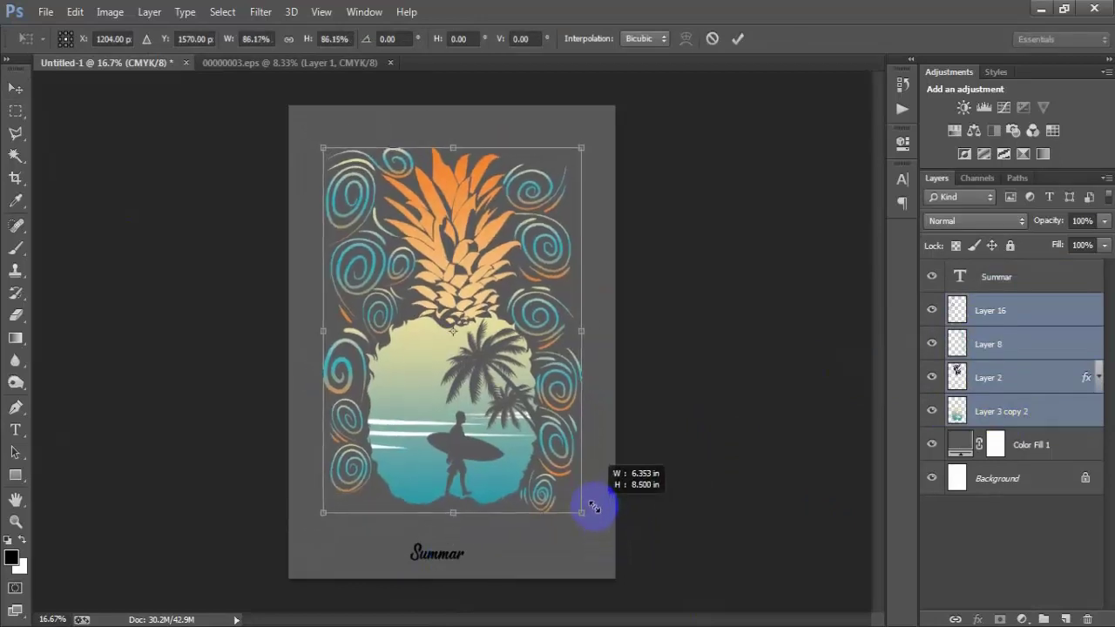
left_click(737, 38)
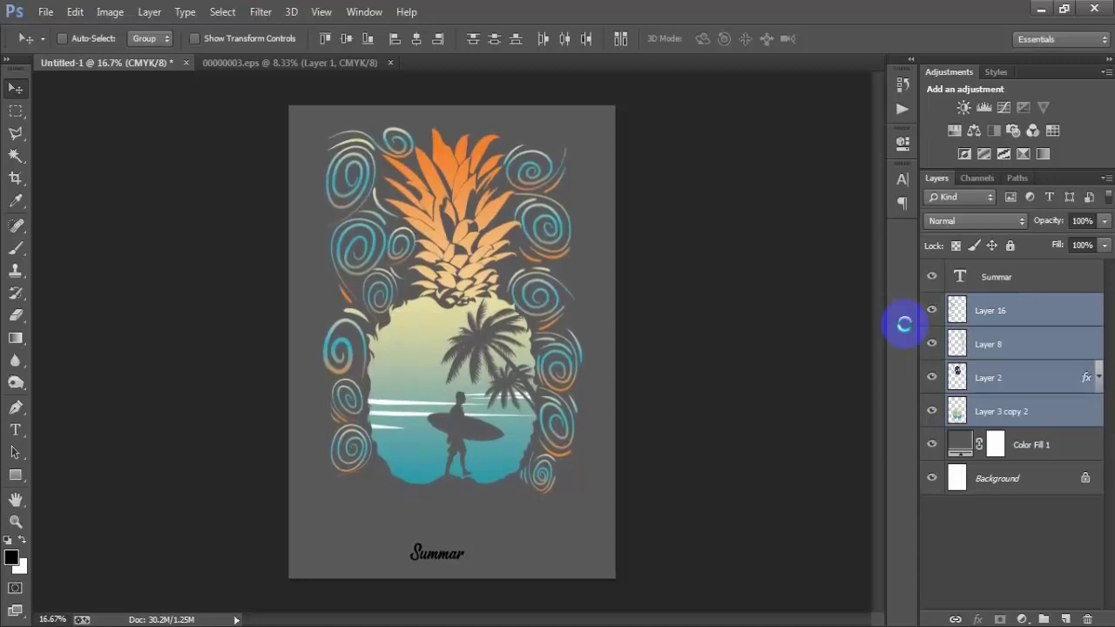
Enlarge the "Summar" caption to about 357% and place it just beneath the pineapple
left_click(976, 276)
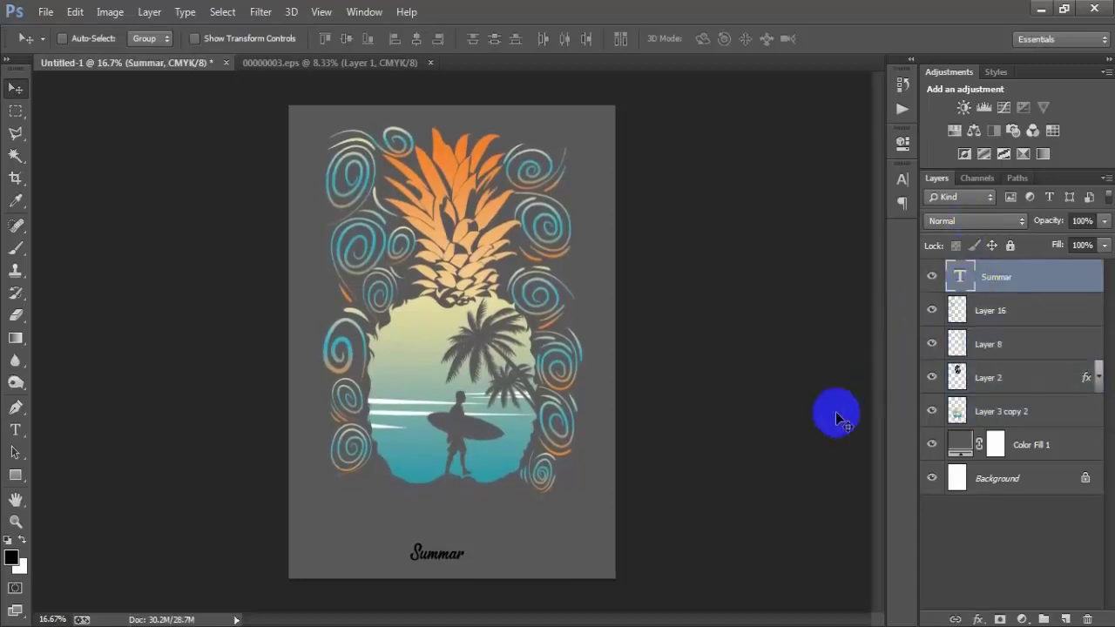
key("ctrl+t")
left_click_drag(477, 573, 512, 523)
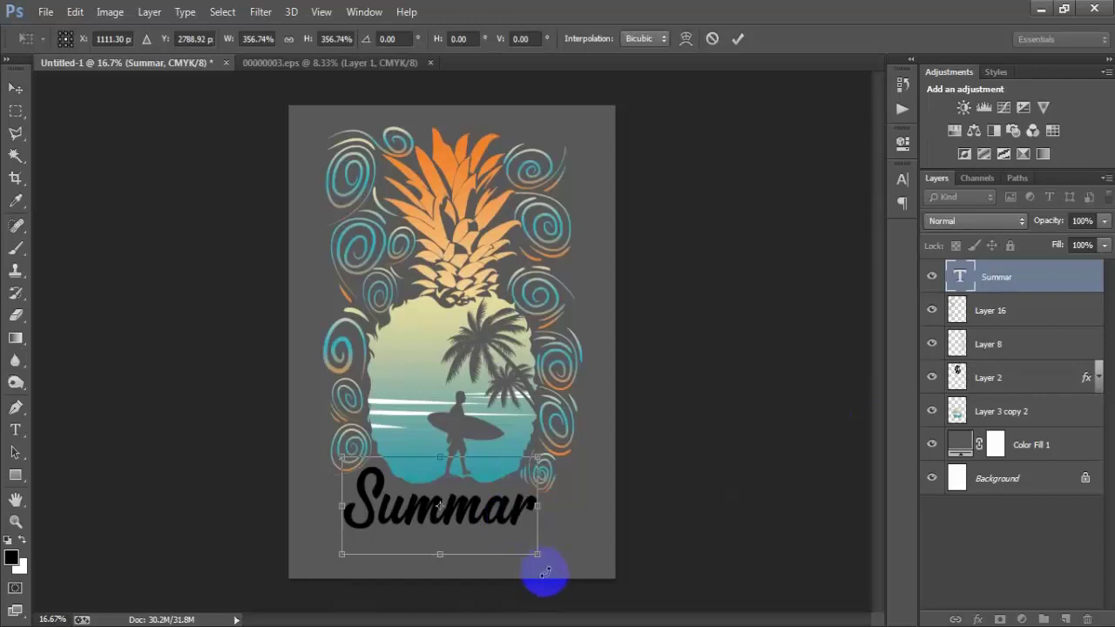
left_click(736, 38)
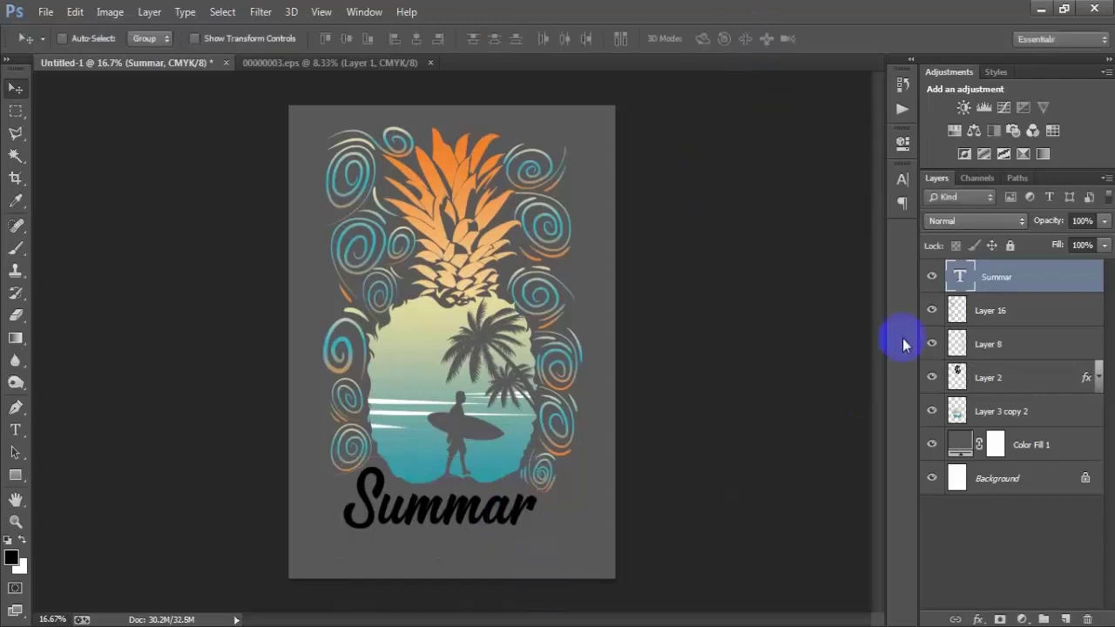
Nudge the caption slightly up and right and align its horizontal centre with the Background layer
key("Up")
key("Up")
key("Up")
key("Right")
key("Right")
key("Right")
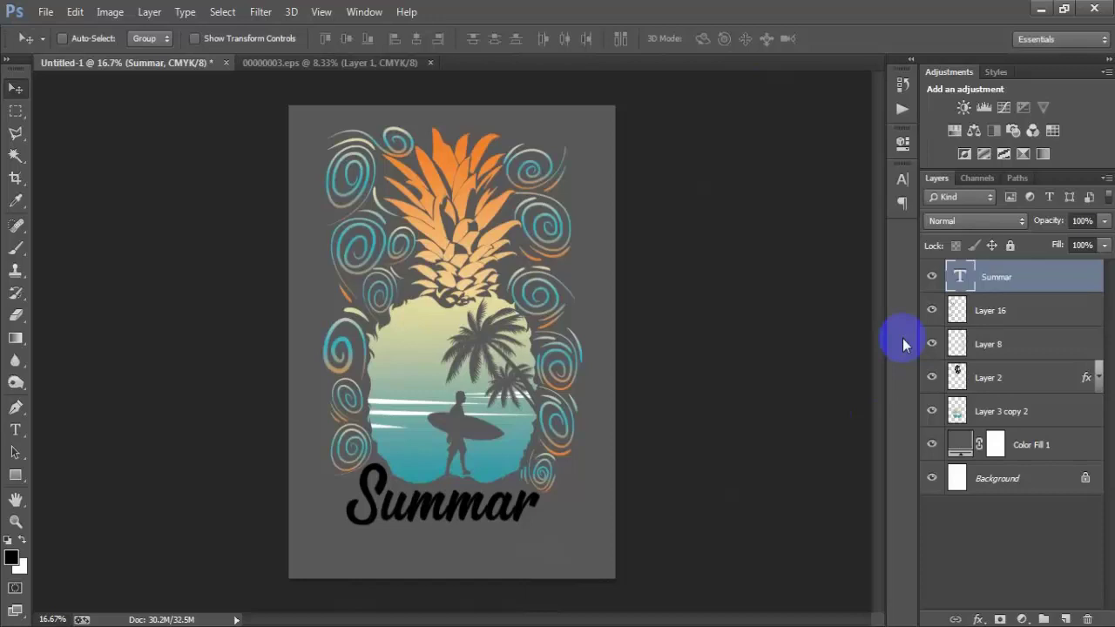
left_click(1001, 478, "ctrl")
left_click(417, 39)
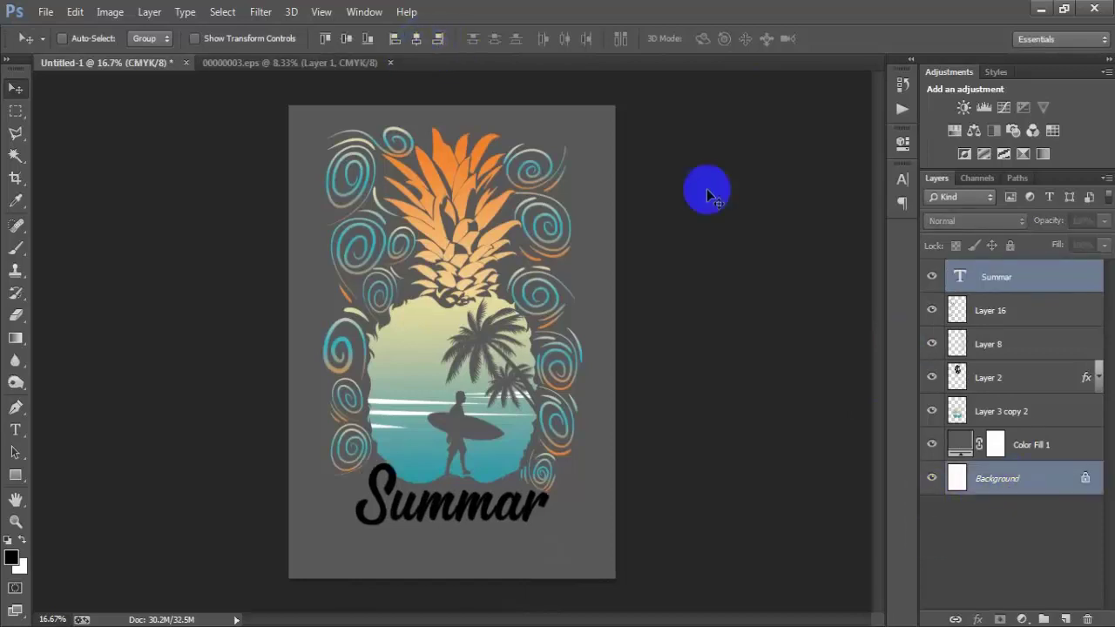
Nudge the "Summar" text layer alone slightly left beneath the pineapple
left_click(988, 277)
key("Left")
key("Left")
key("Left")
key("Left")
key("Left")
key("Left")
key("Left")
key("Left")
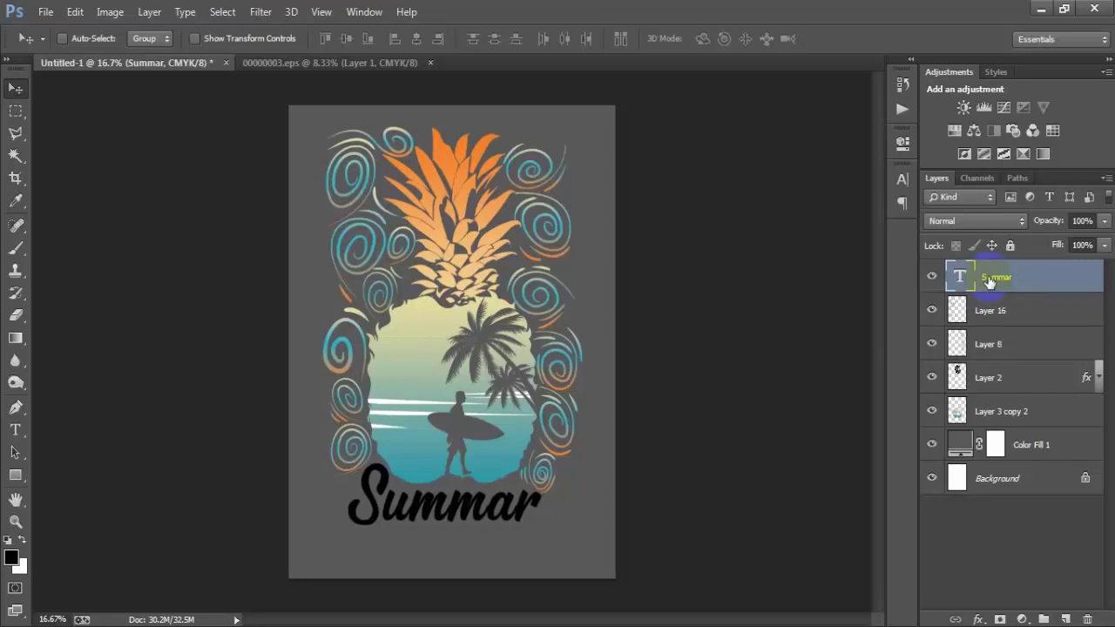
key("Left")
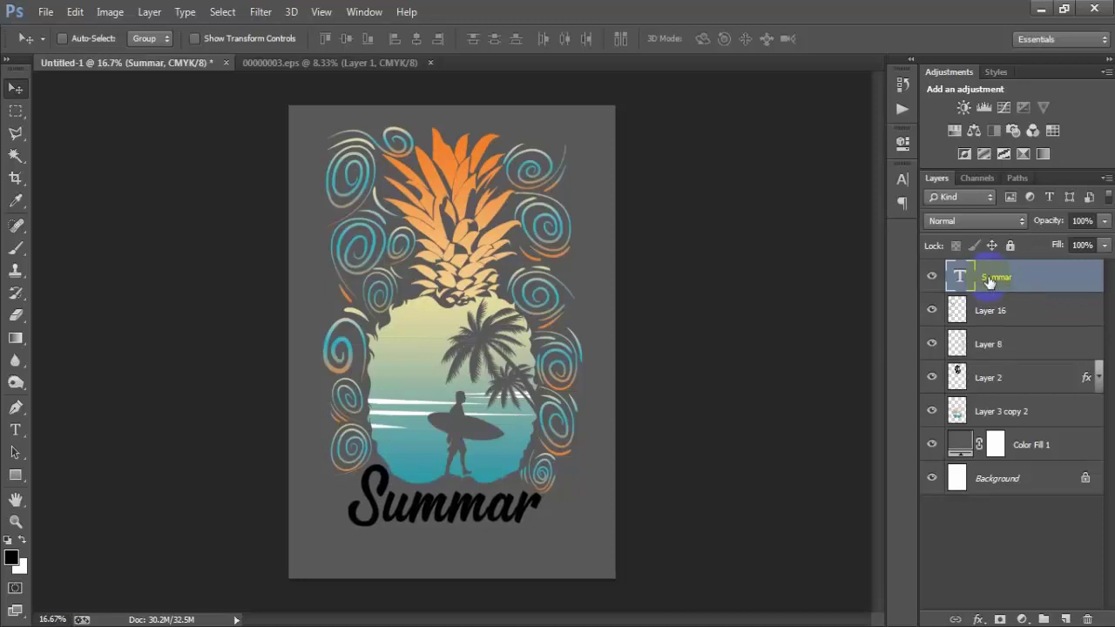
Set the caption's text colour to white (#ffffff) and toggle its layer off and on to check it
left_click(902, 182)
left_click(854, 277)
left_click_drag(435, 163, 311, 65)
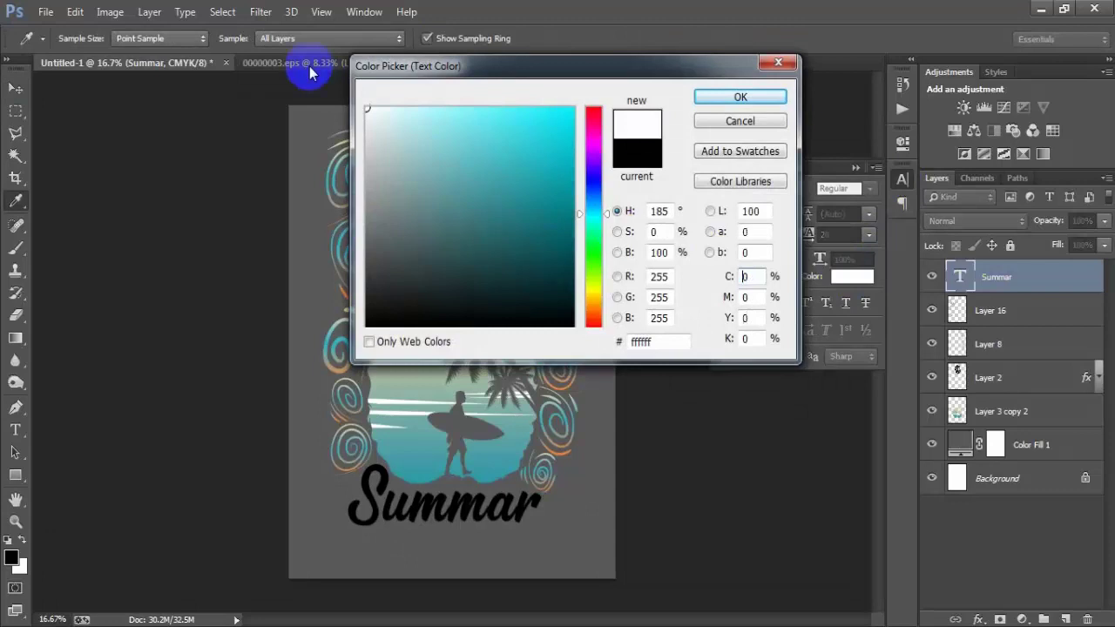
left_click(719, 99)
left_click(855, 168)
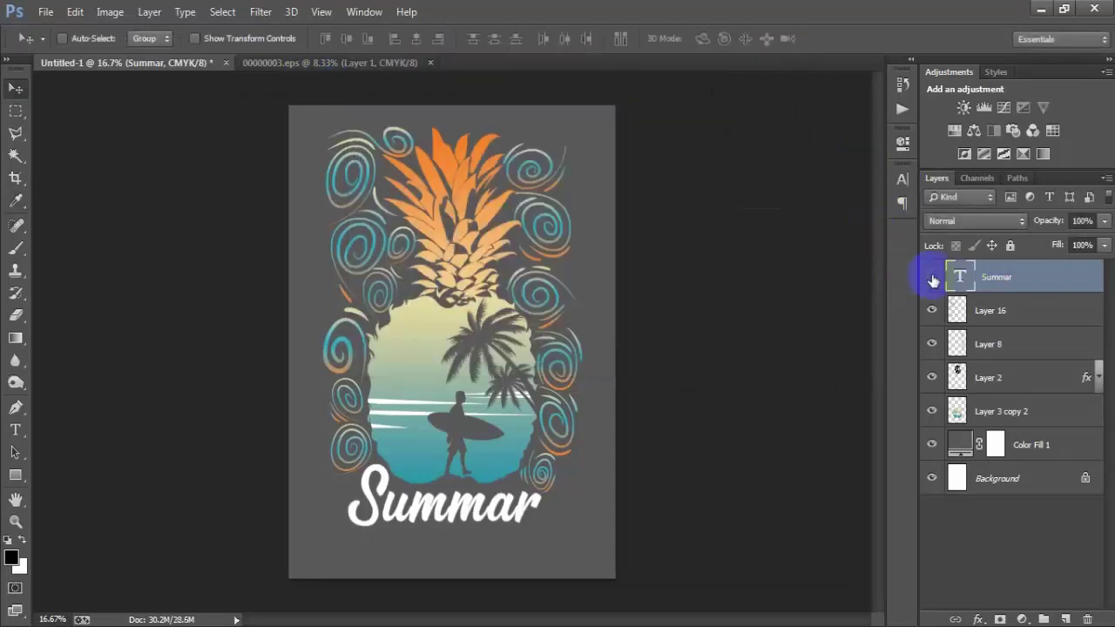
left_click(932, 278)
left_click(932, 279)
left_click(932, 279)
left_click(932, 278)
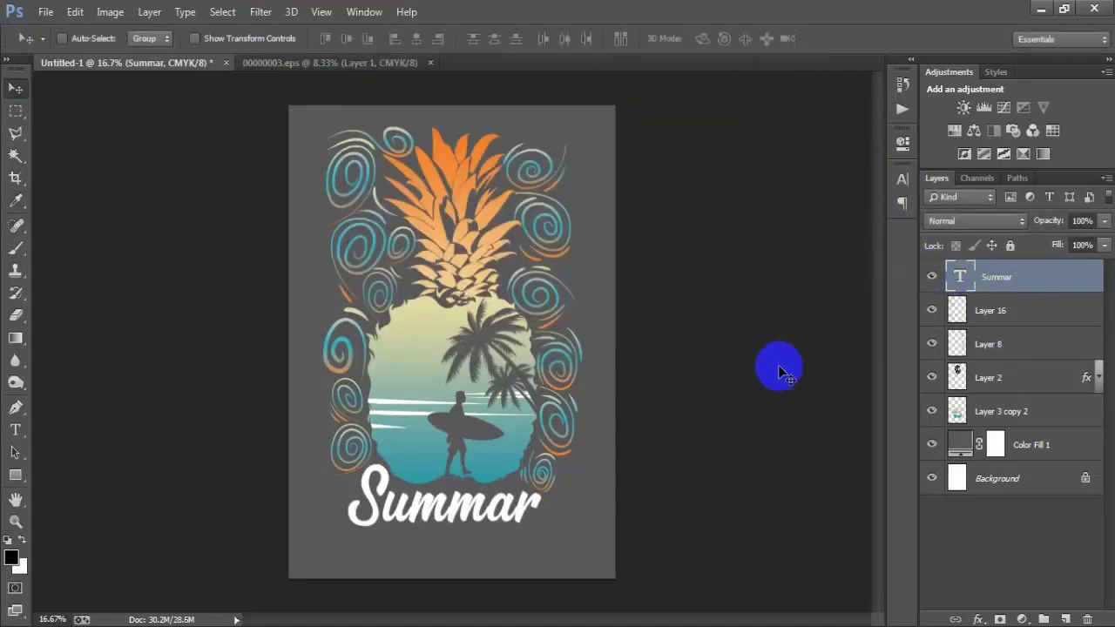
Duplicate the "Summar" text layer and give the copy a Gradient Overlay, opening its gradient for editing
key("ctrl+j")
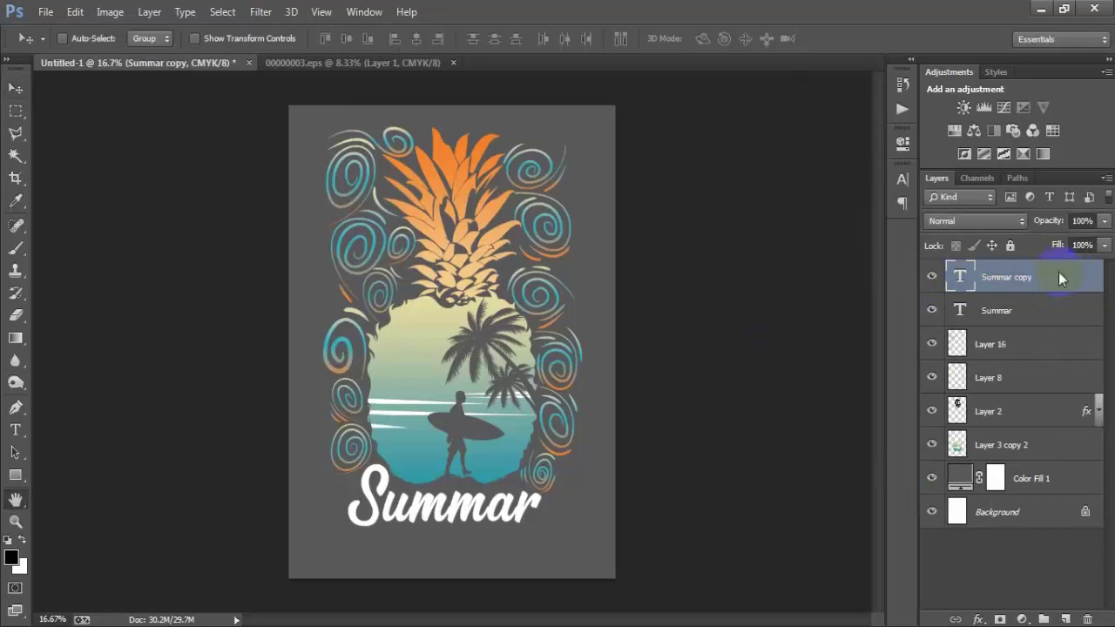
double_click(1058, 275)
left_click(501, 299)
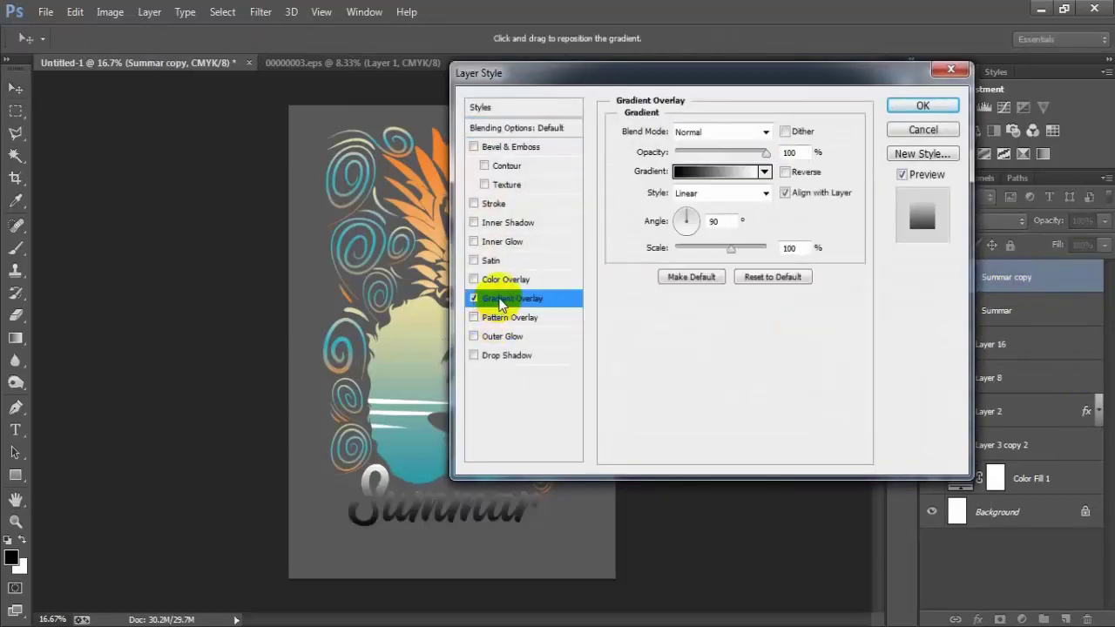
left_click(727, 169)
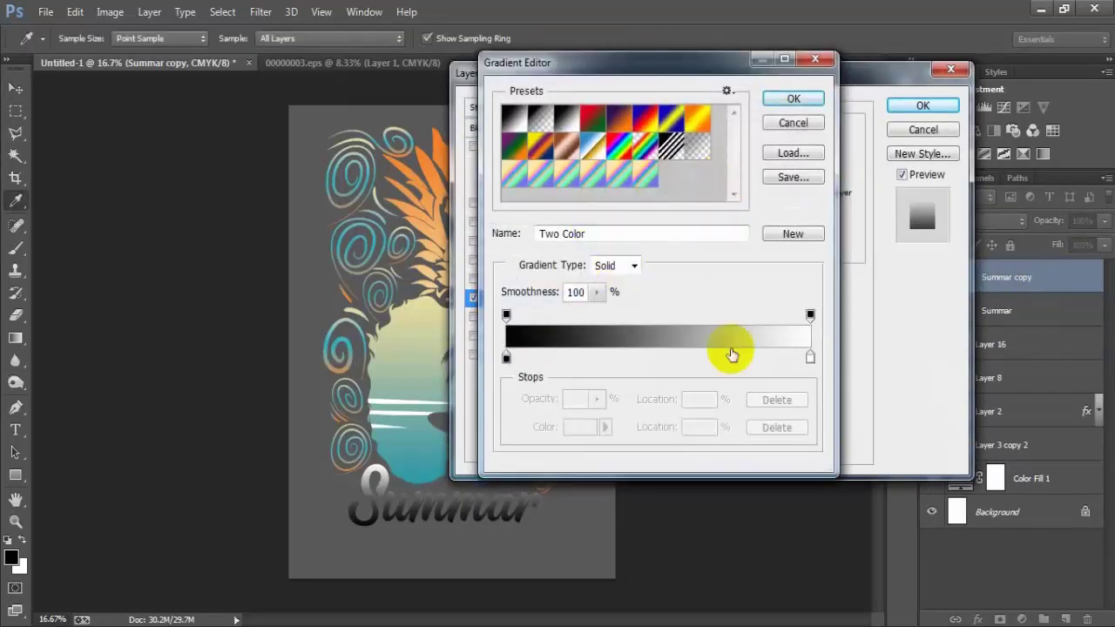
Set the 100% colour stop of the black-to-white gradient to #eadf9e
left_click(809, 358)
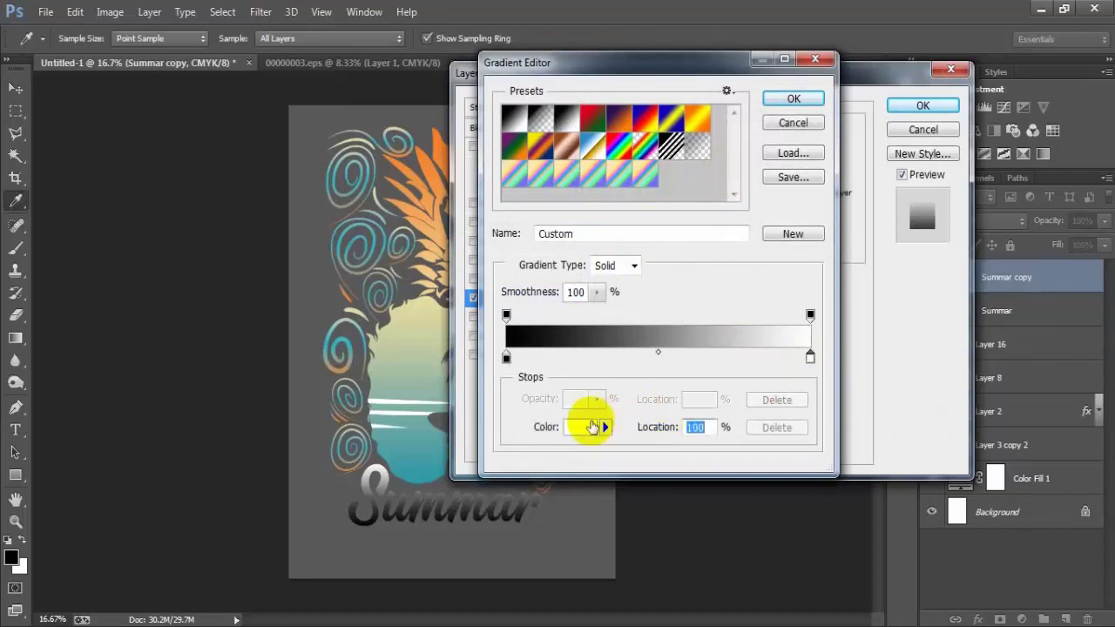
left_click(581, 427)
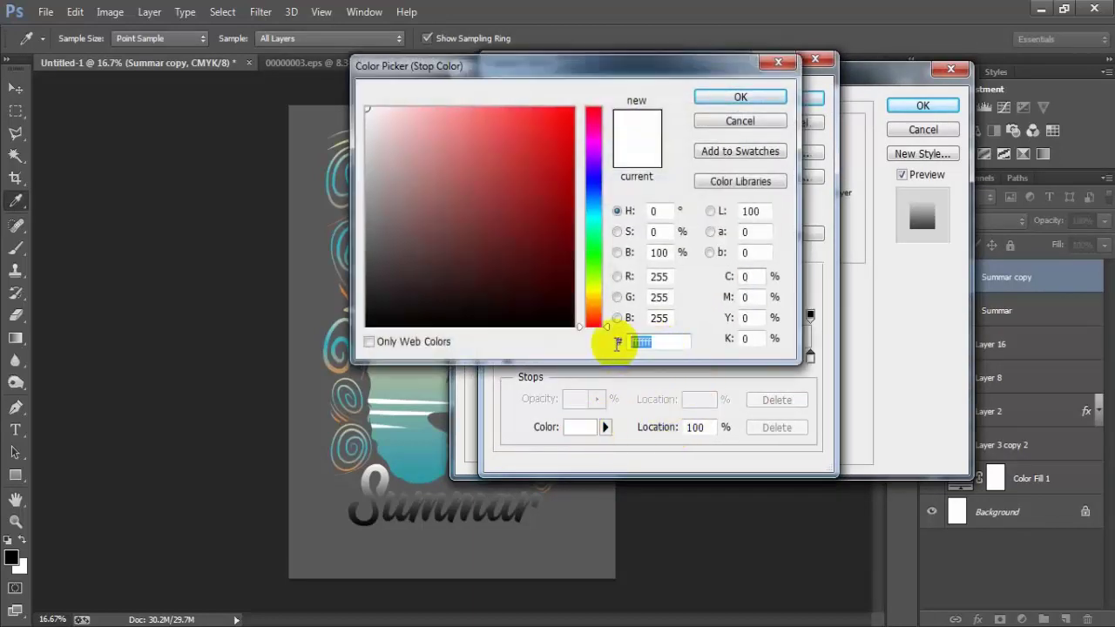
type("ead")
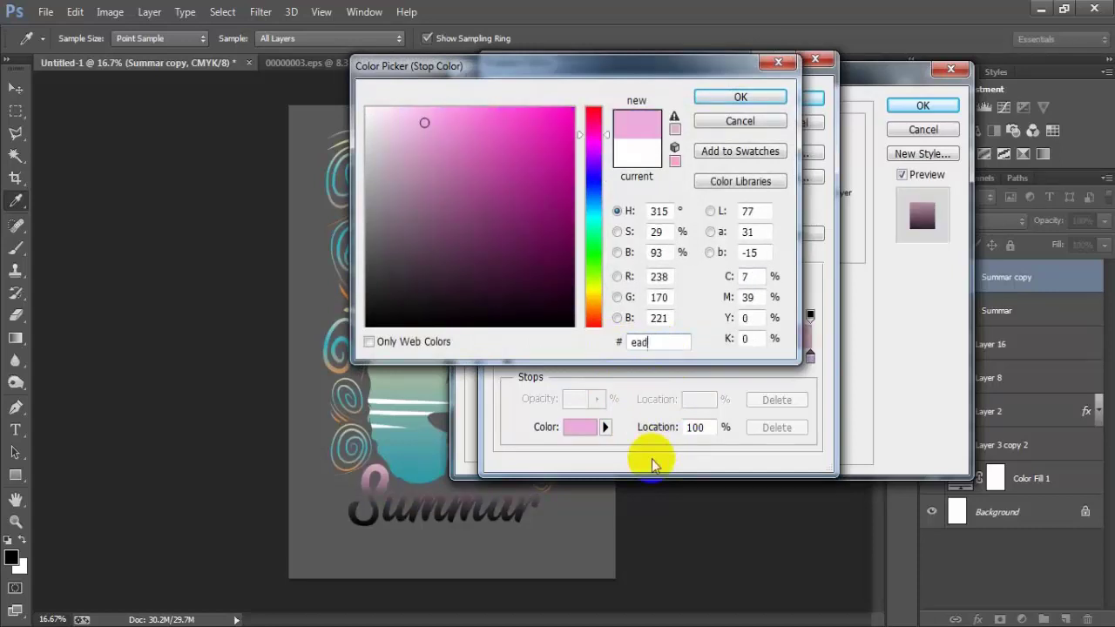
type("f9")
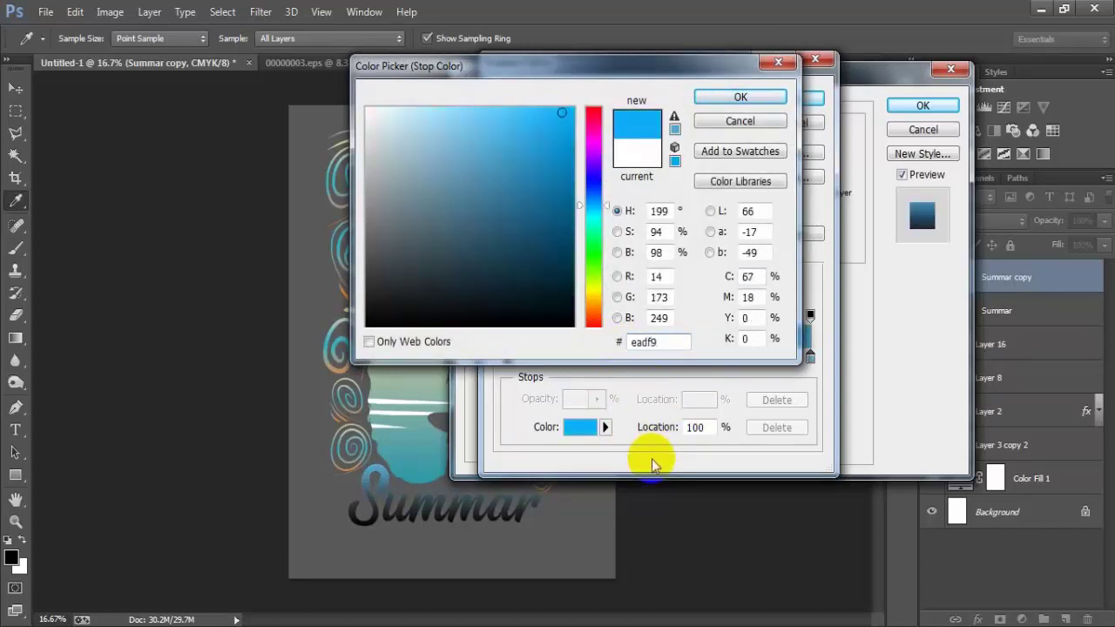
type("e")
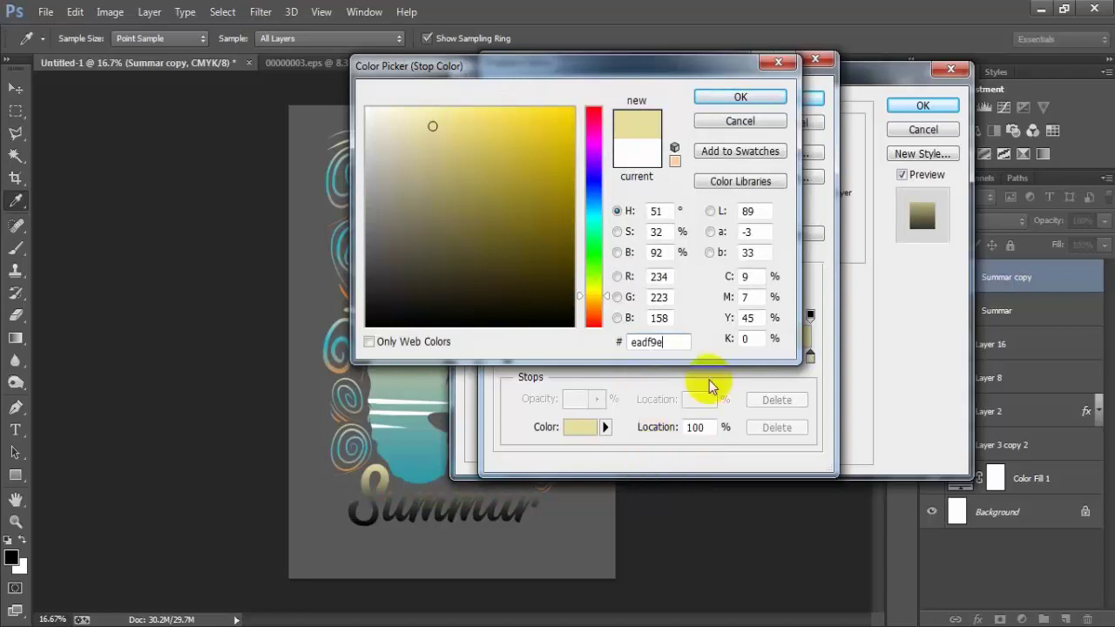
left_click(740, 96)
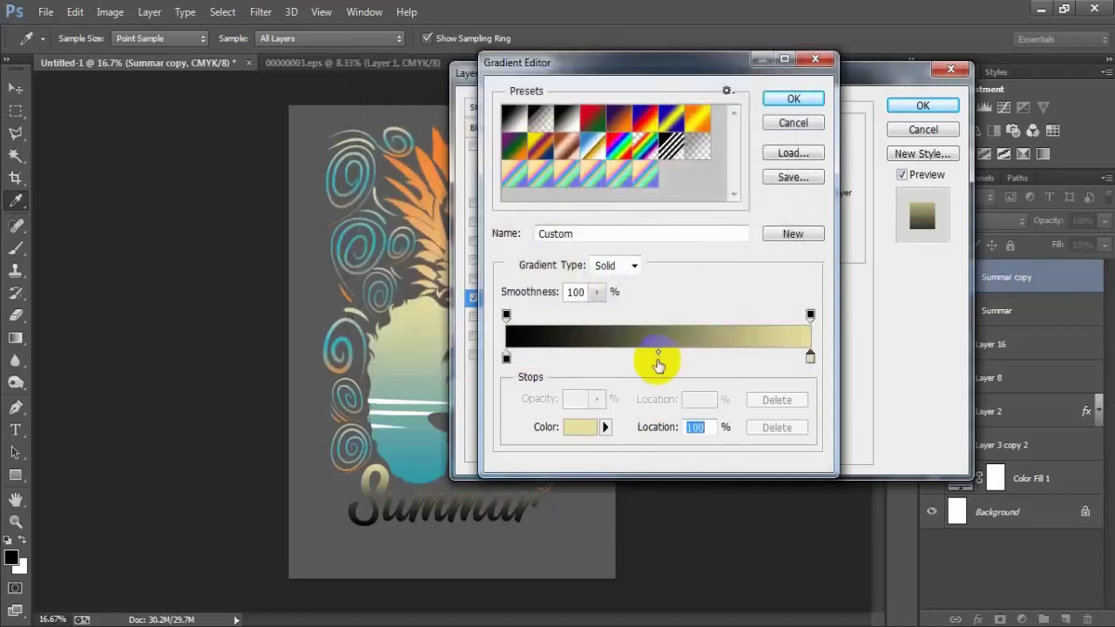
Load the blue, red and yellow gradient preset and set its 100% colour stop to #eadf9e
left_click(644, 119)
left_click(809, 359)
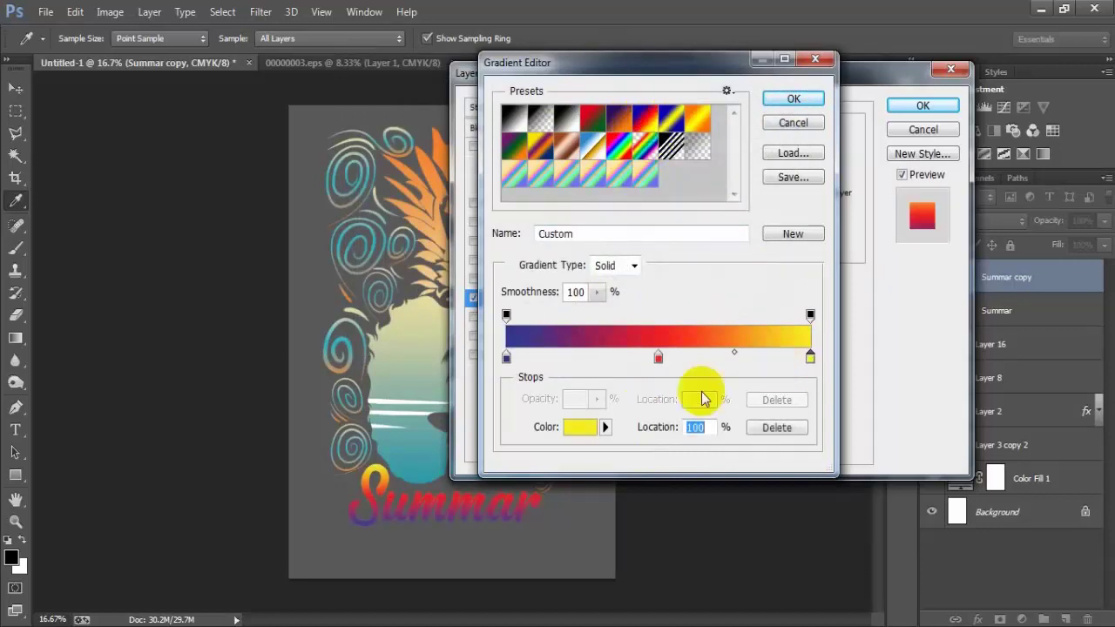
left_click(579, 426)
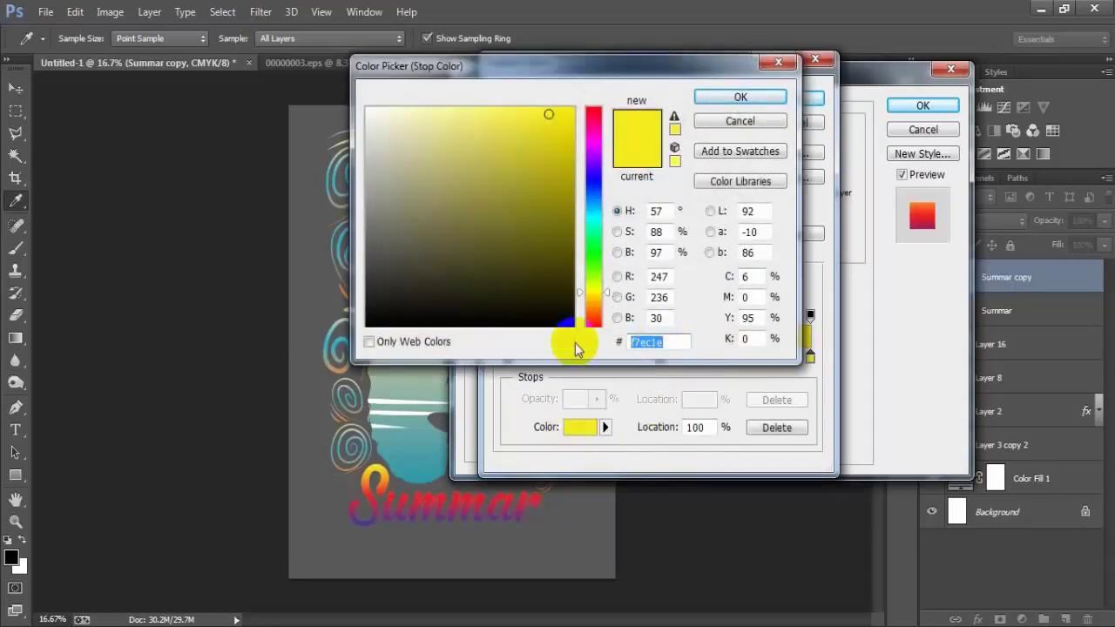
type("ea")
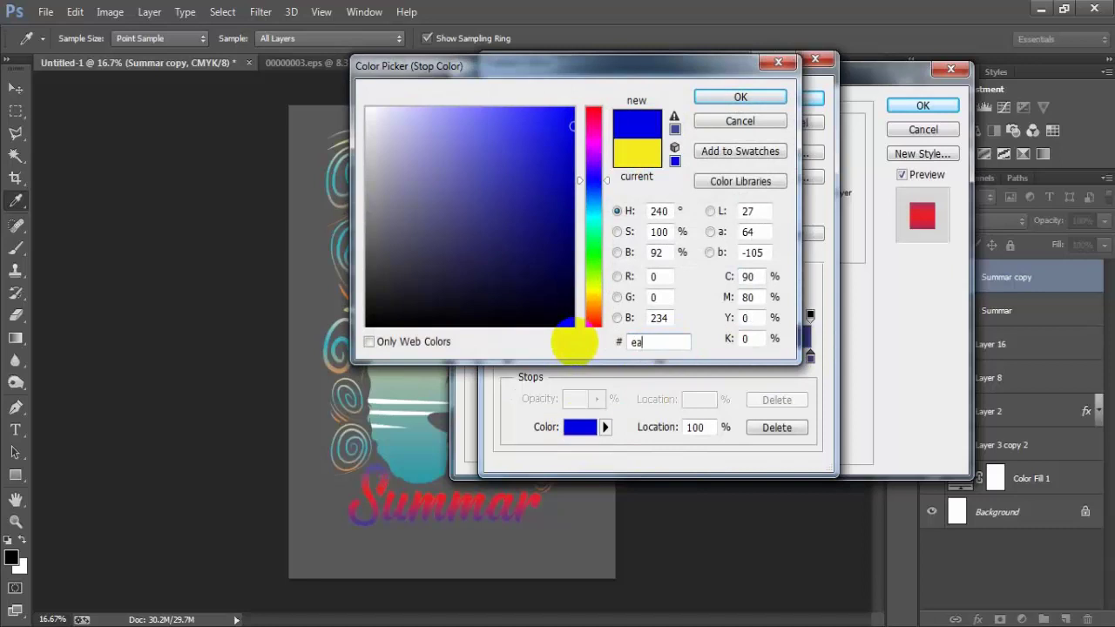
type("df9")
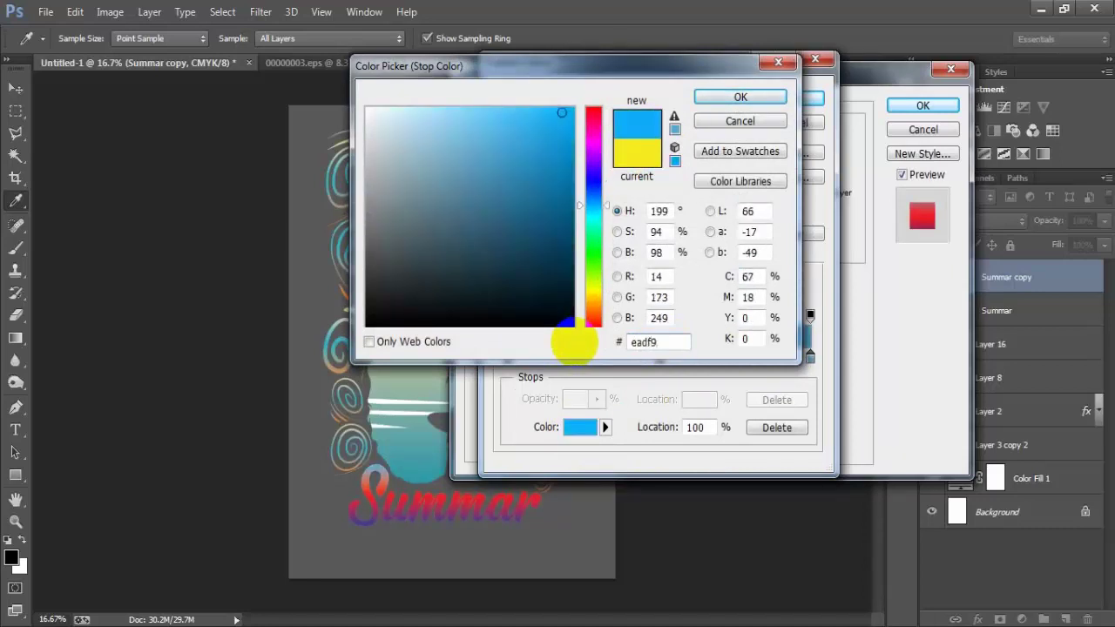
type("e")
left_click(740, 99)
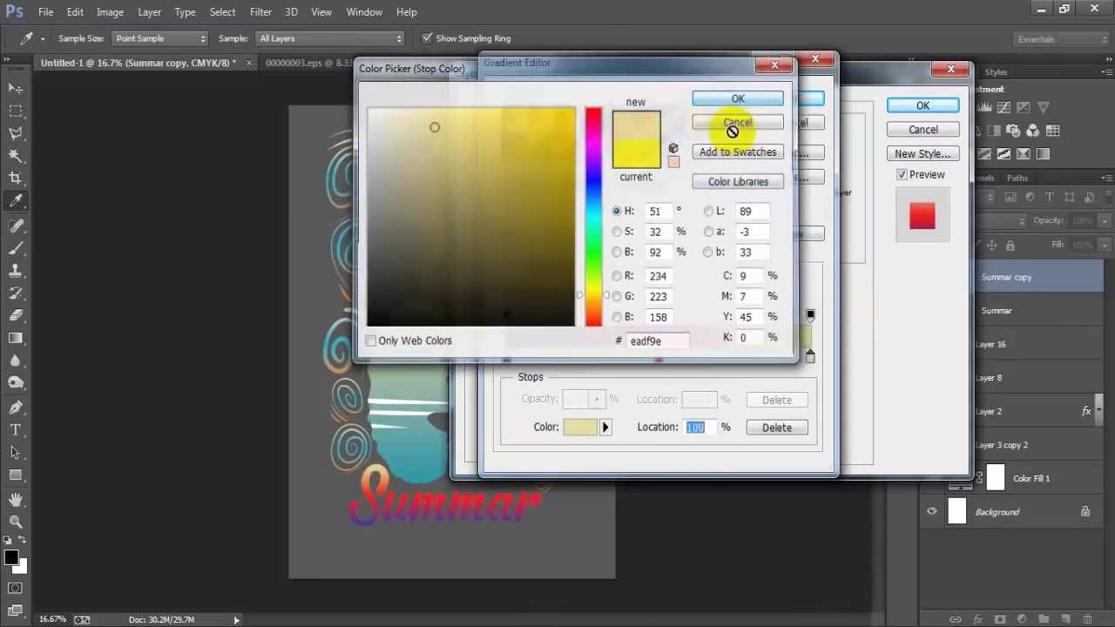
Set the gradient's red middle colour stop at 50% to #2eb3c2
left_click(659, 358)
left_click(592, 428)
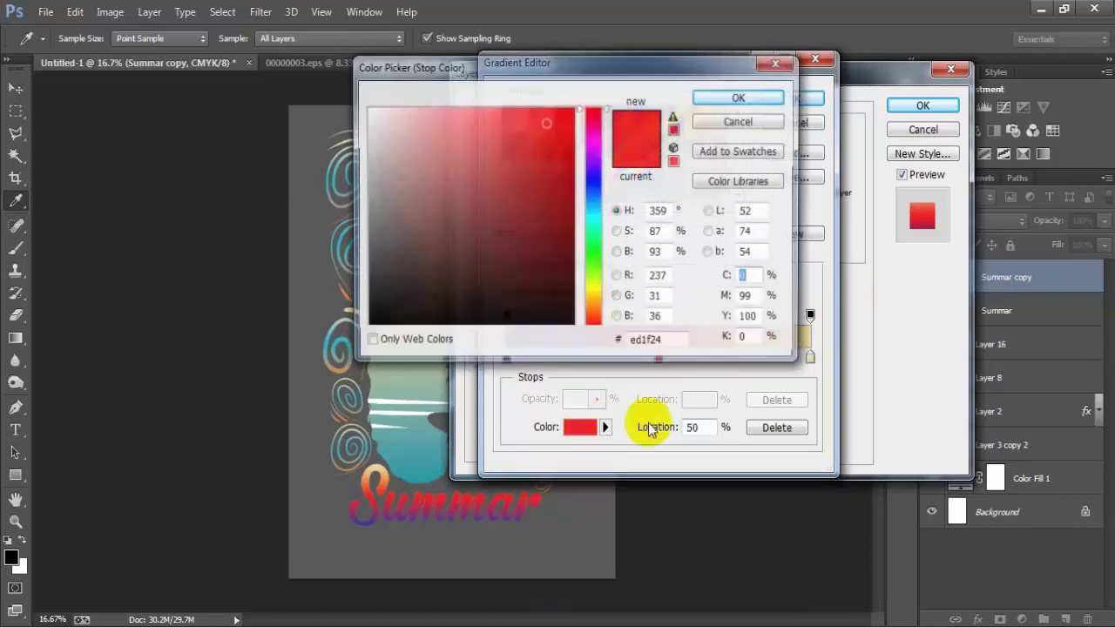
left_click_drag(669, 343, 594, 357)
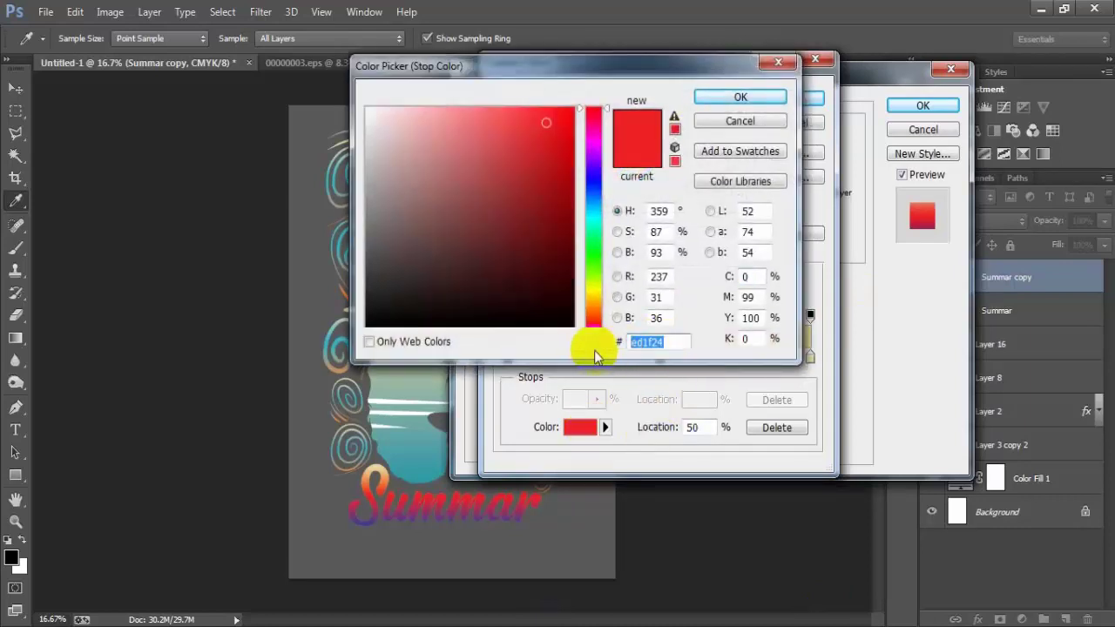
type("2e")
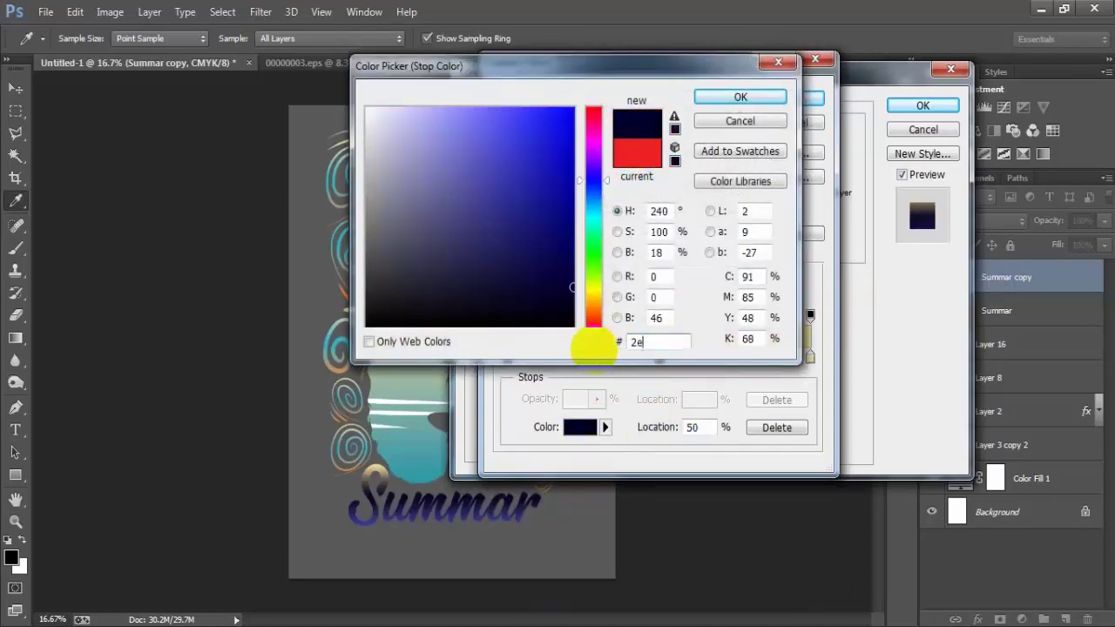
type("b3")
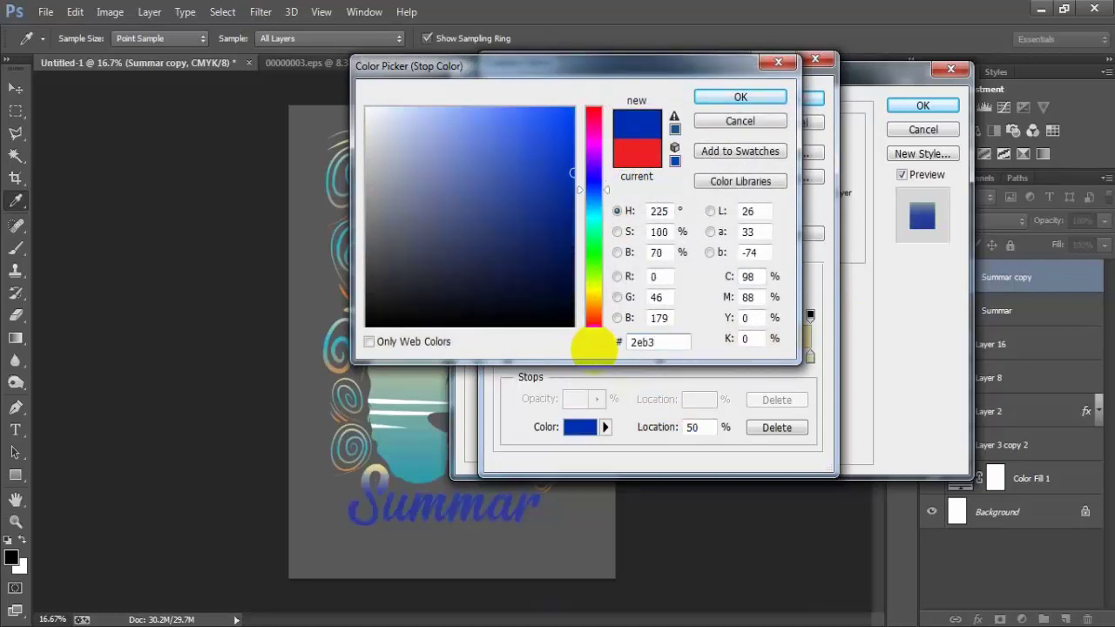
type("c2")
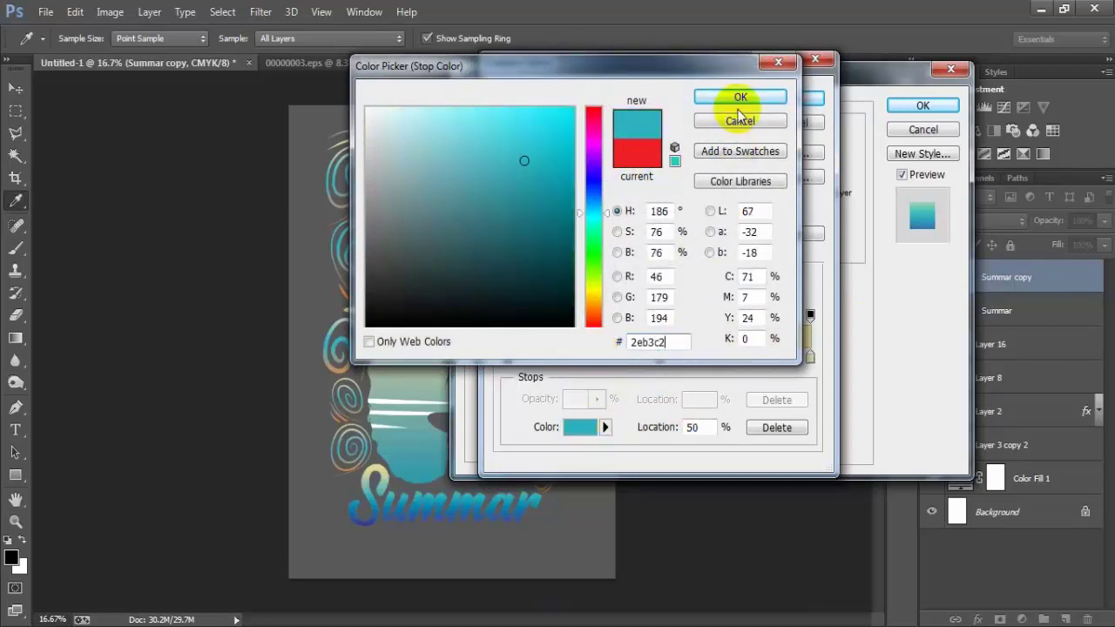
left_click(738, 101)
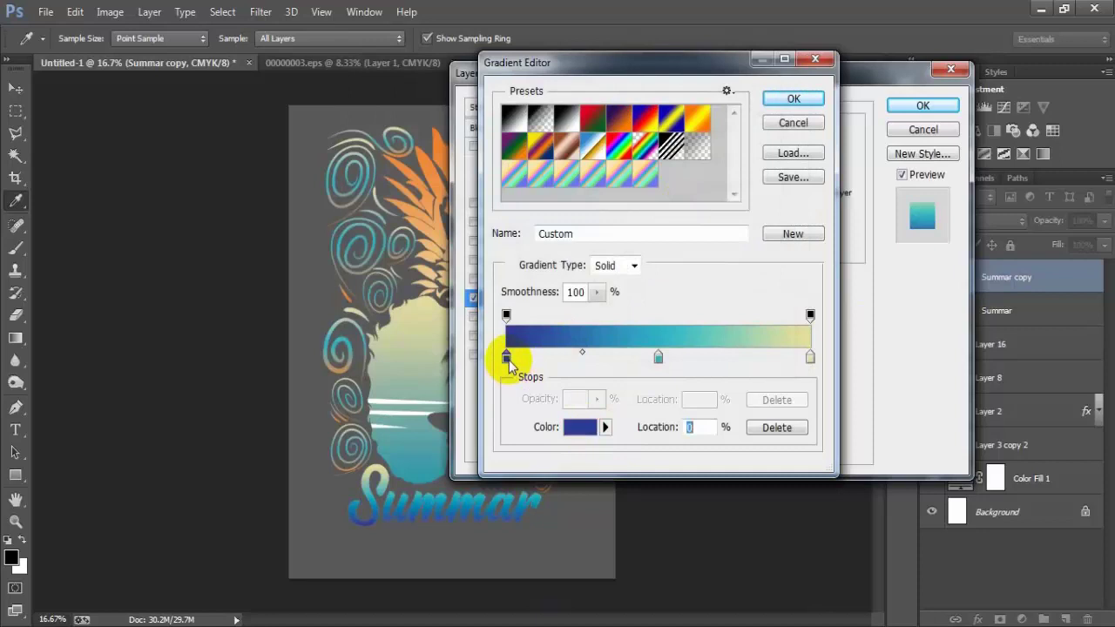
Set the gradient's 0% colour stop to #f77c25 and accept the edited gradient
left_click(579, 426)
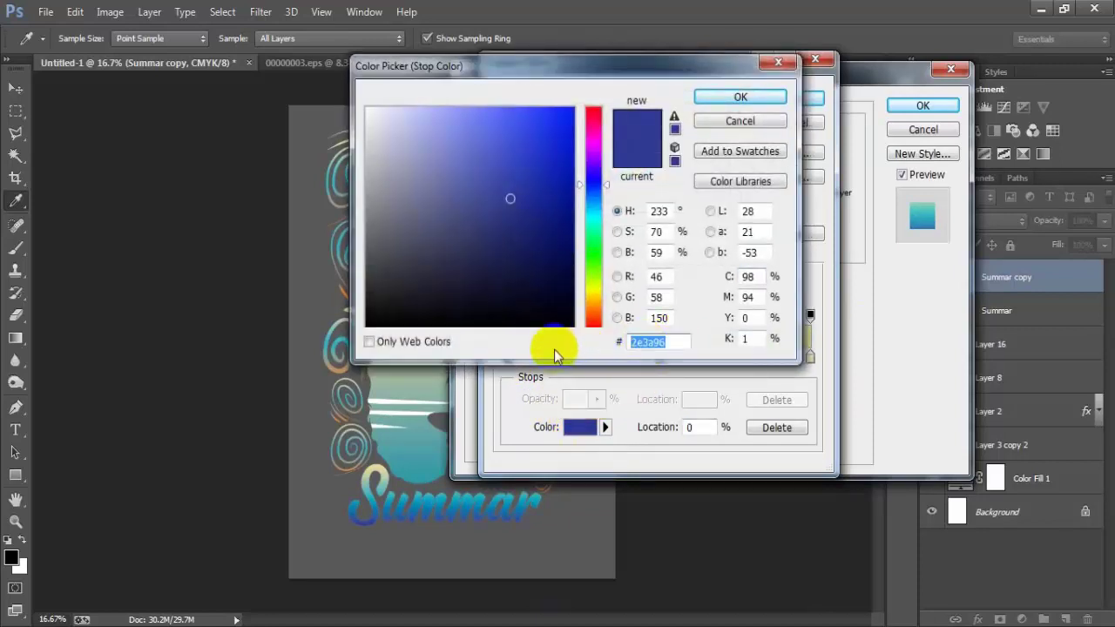
type("f")
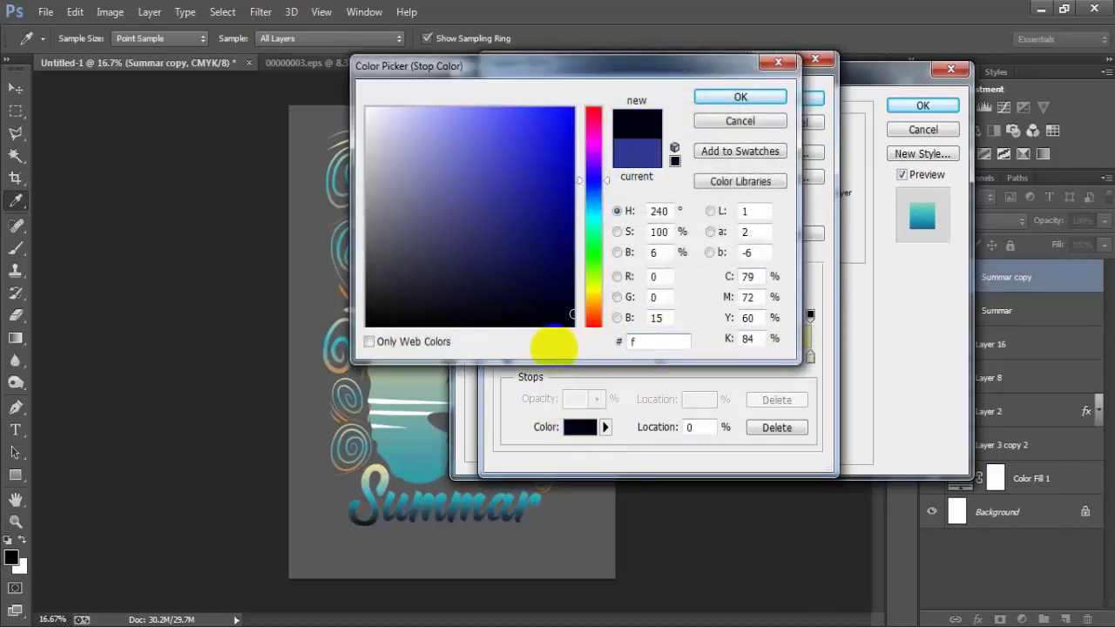
type("77c25")
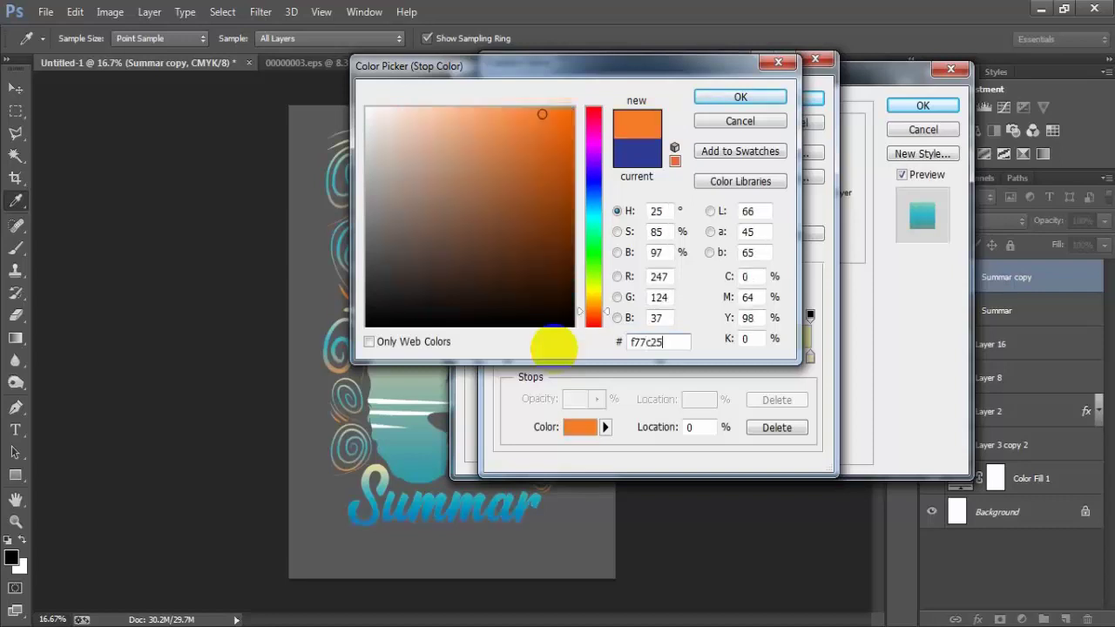
left_click(716, 103)
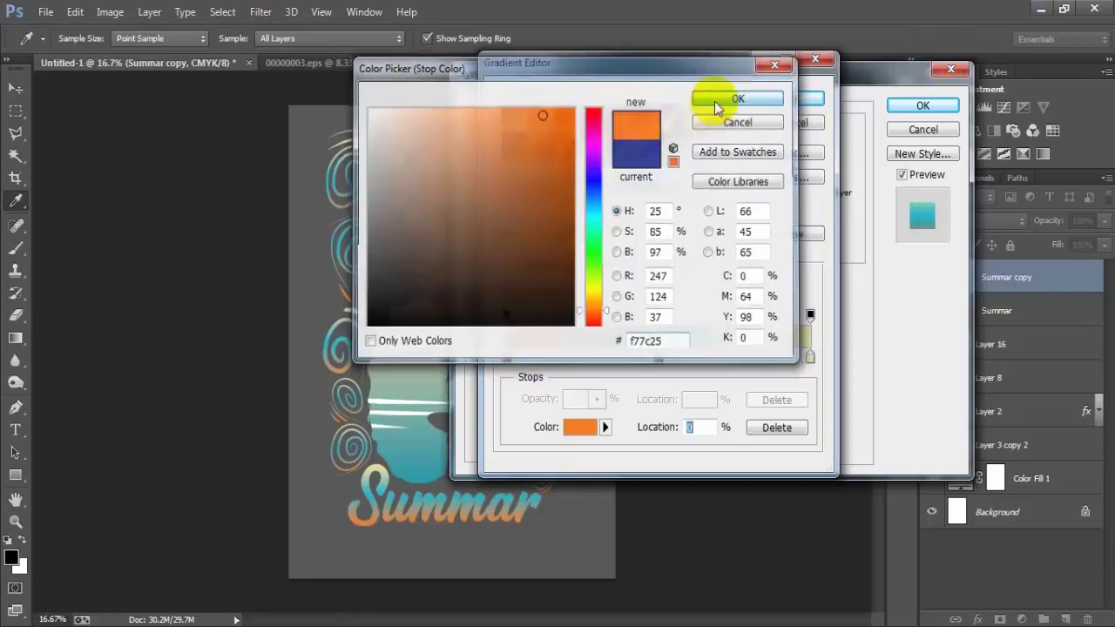
left_click(779, 99)
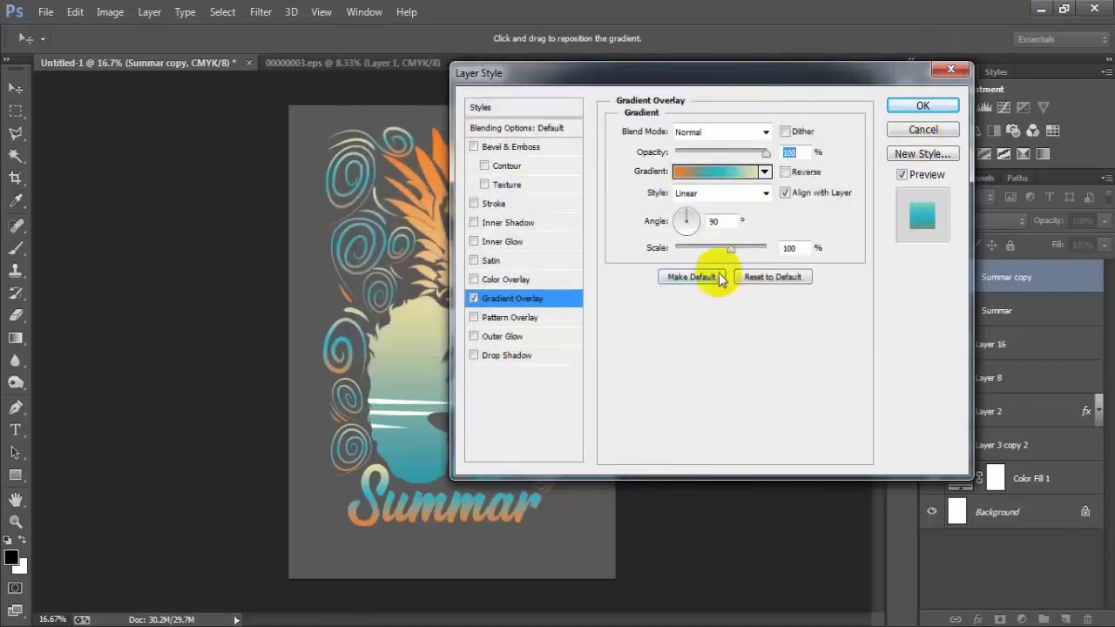
Try the gradient overlay reversed and at different scales, from 49% up to 141%
left_click_drag(710, 251, 696, 254)
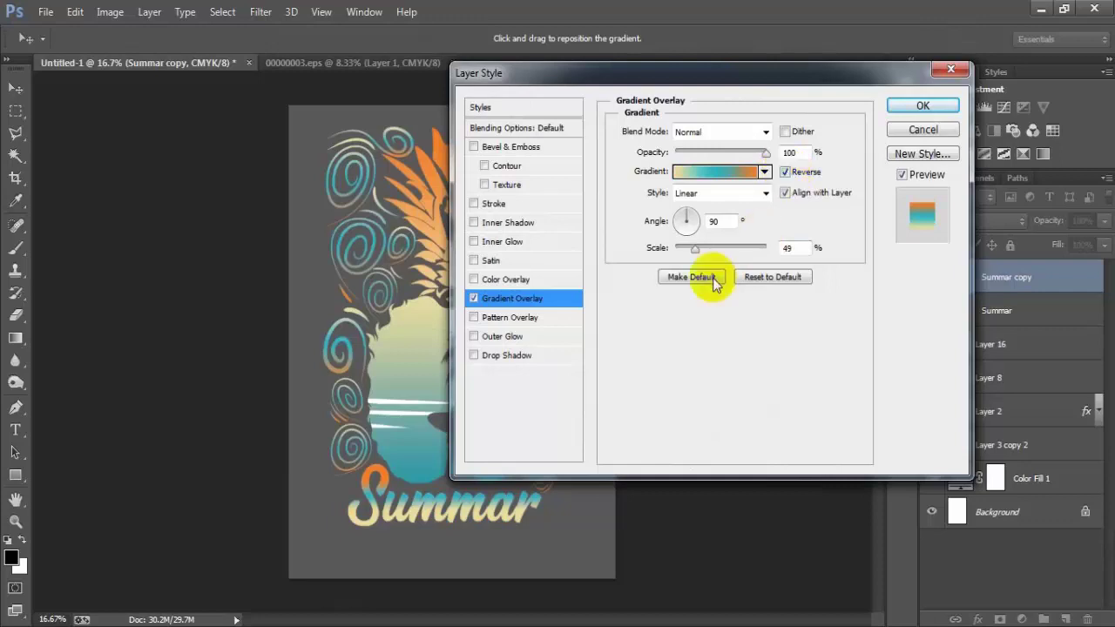
left_click_drag(696, 253, 760, 251)
left_click(785, 172)
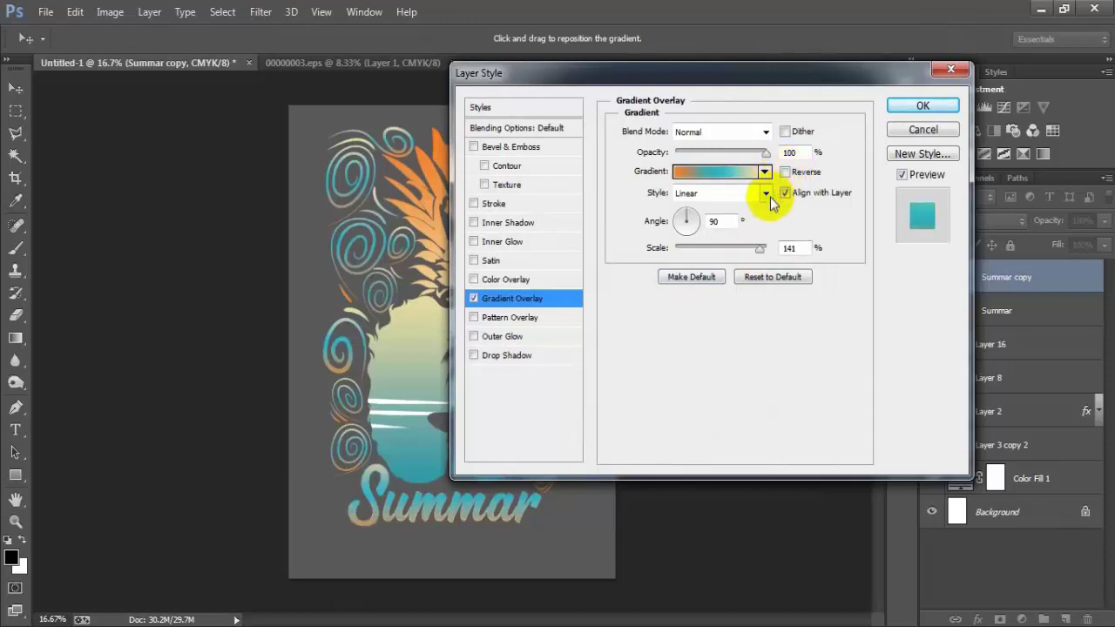
Try the Radial style on the caption's gradient overlay with the scale at 116%
left_click(765, 194)
left_click(734, 213)
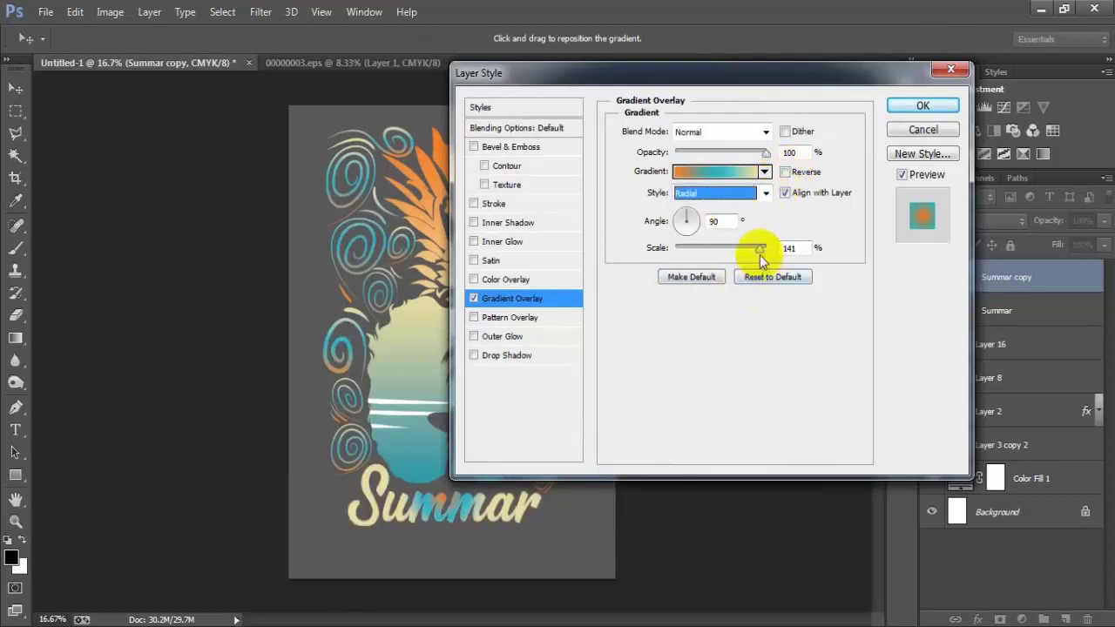
mouse_move(759, 253)
left_mouse_down()
mouse_move(726, 249)
mouse_move(739, 249)
left_mouse_up()
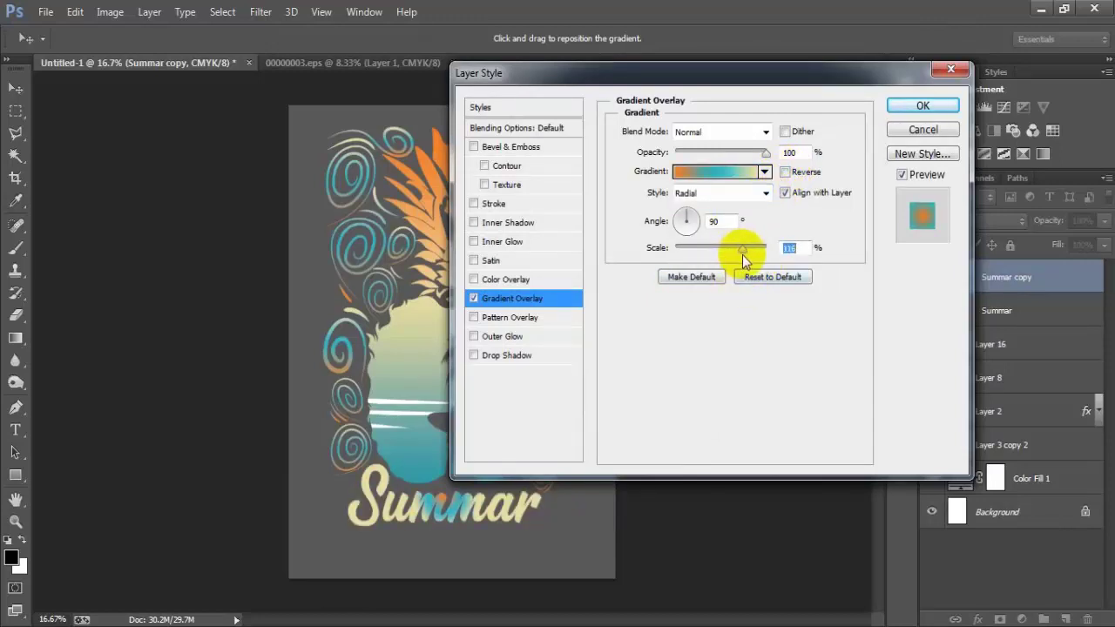
left_click(764, 171)
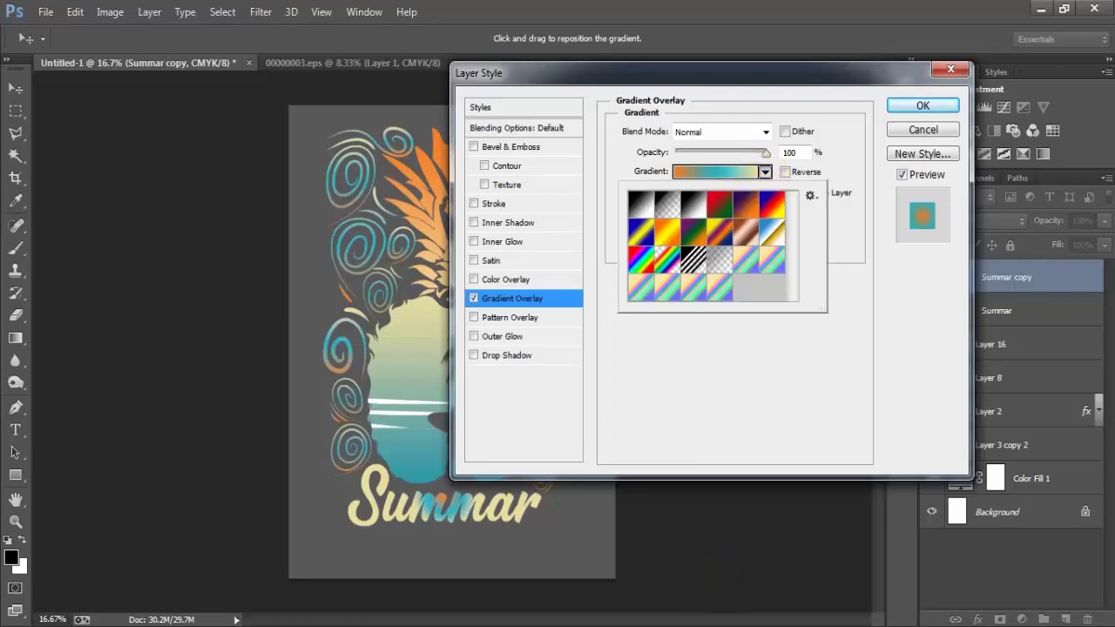
left_click(657, 416)
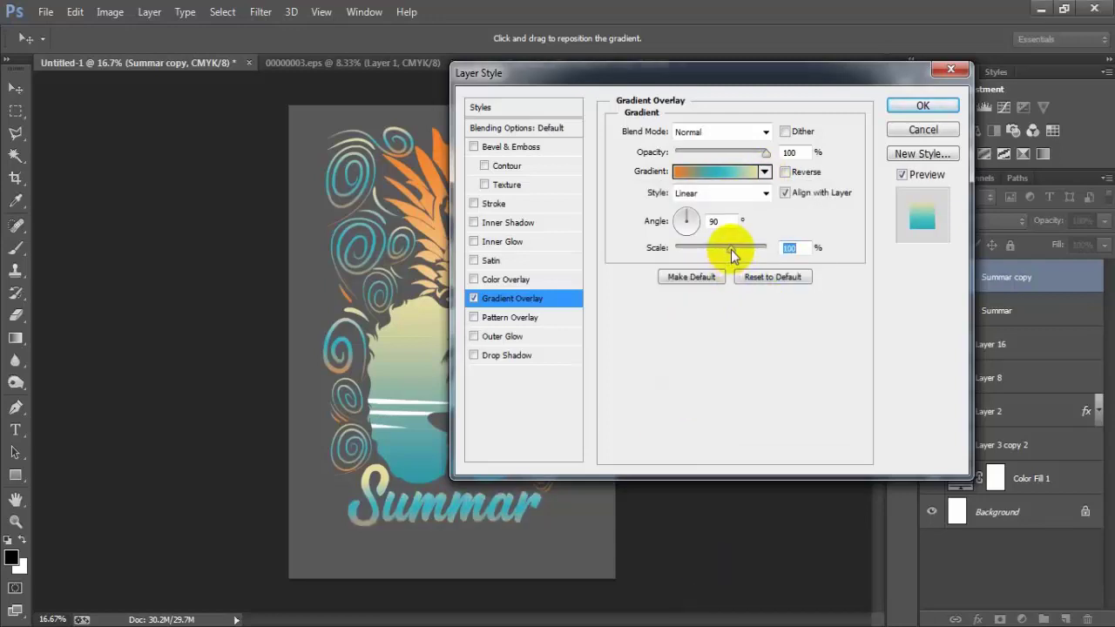
Apply the linear gradient overlay at 50% scale and offset the gradient caption slightly from the white text beneath it
left_click_drag(731, 249, 709, 255)
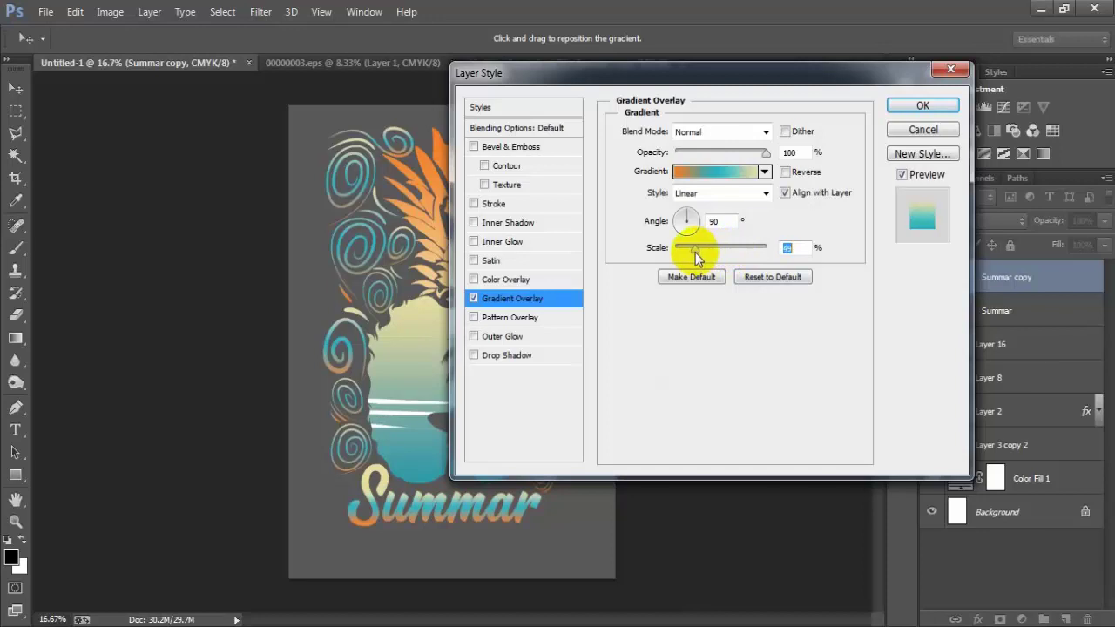
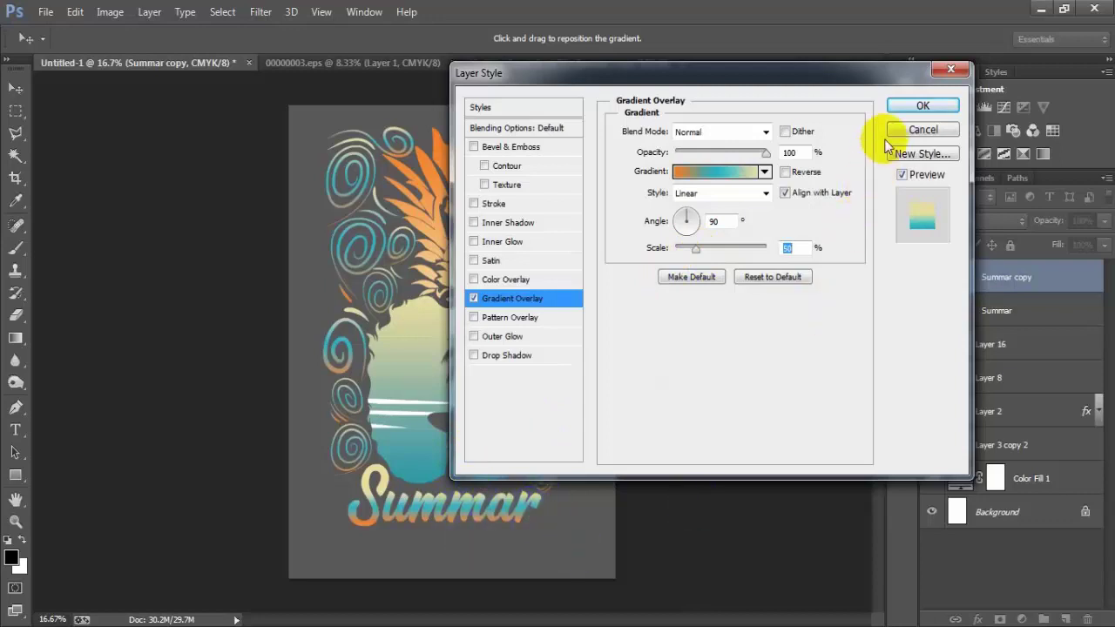
left_click(905, 106)
left_click(1098, 277)
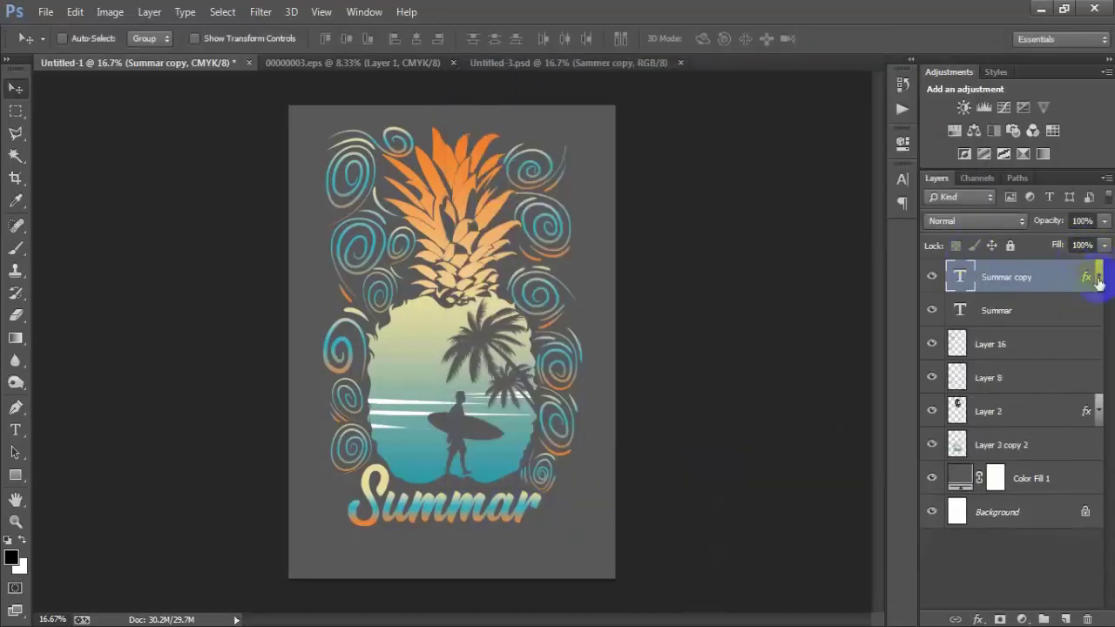
left_click(933, 276)
left_click(933, 276)
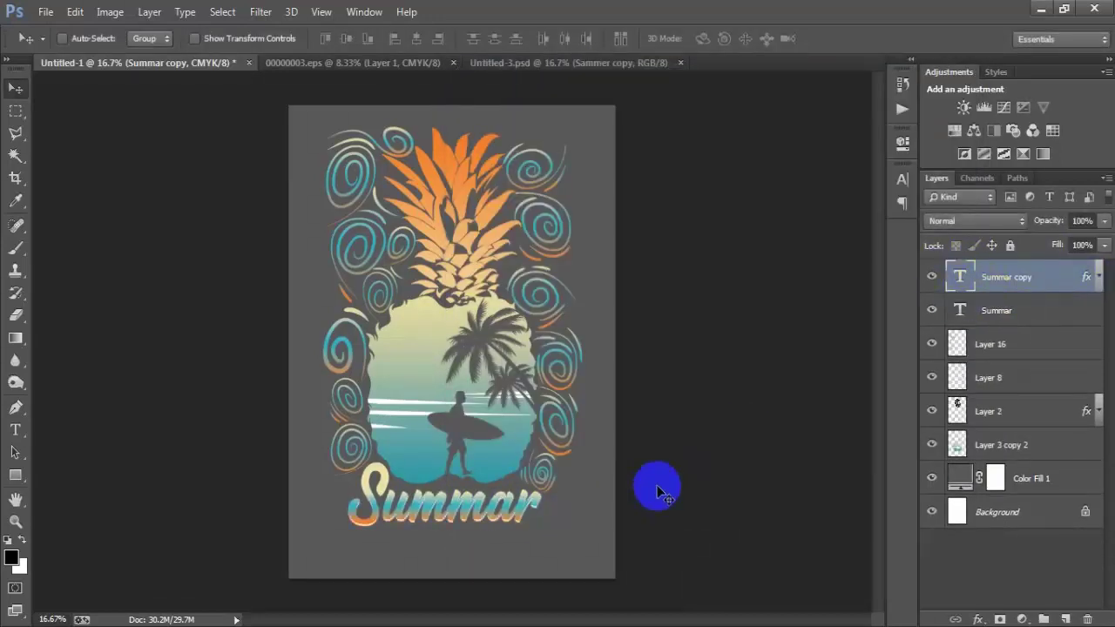
Group all artwork layers above the dark grey fill and enlarge the group until it nearly fills the canvas
left_click(1007, 446, "shift")
key("ctrl+g")
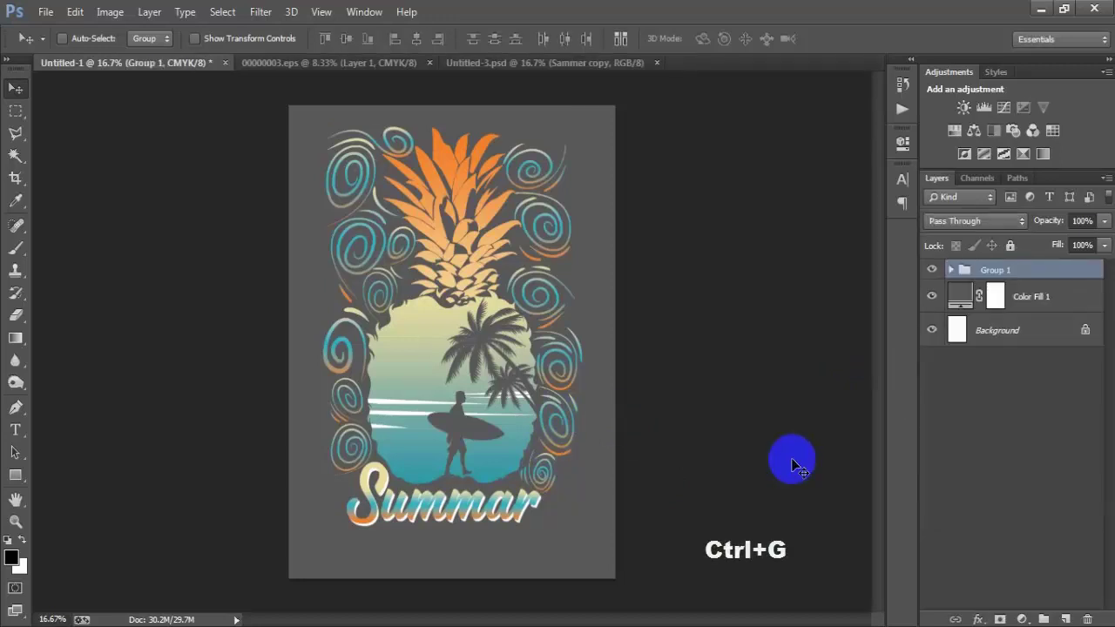
left_click_drag(531, 368, 530, 382)
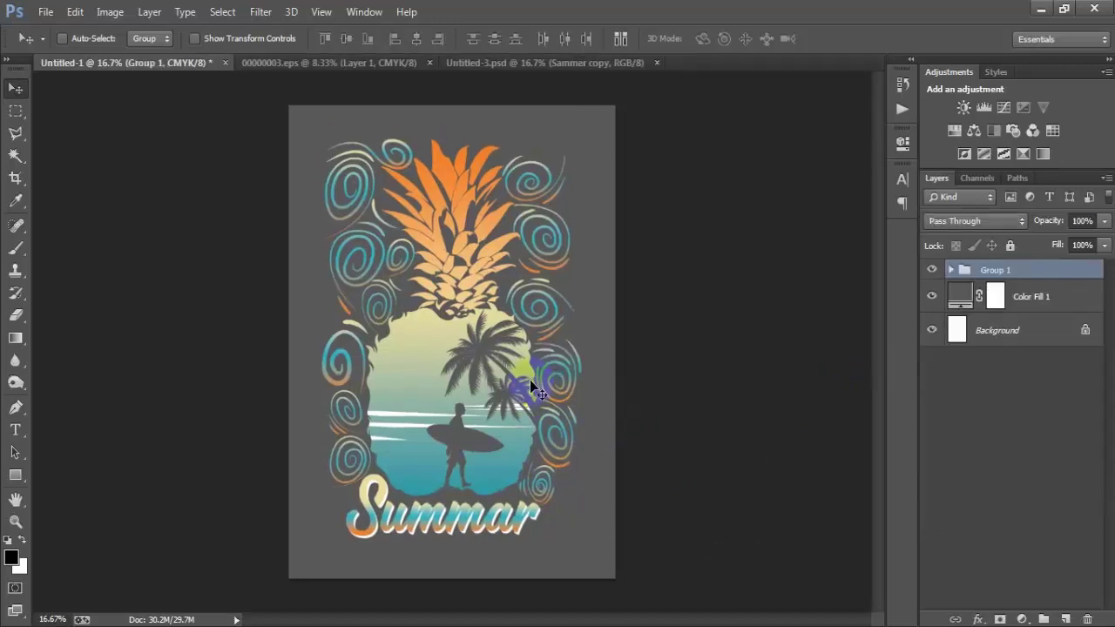
key("ctrl+t")
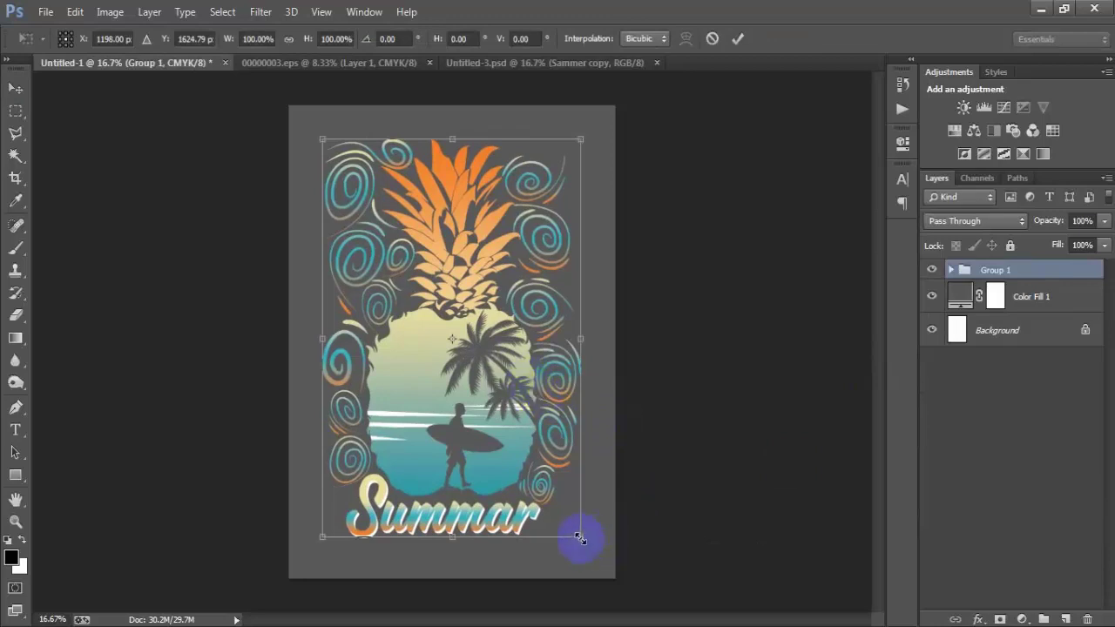
left_click_drag(579, 537, 603, 564)
left_click(738, 38)
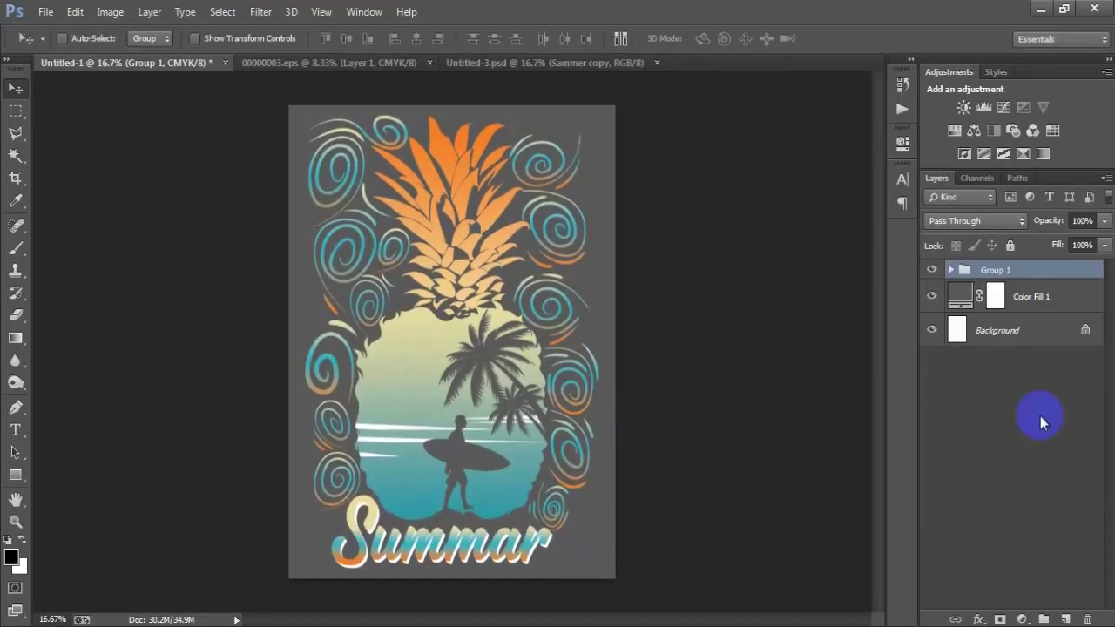
Inside the artwork group, shift the spirals on the pineapple's left side (Layer 16) slightly inward
left_click(1010, 344, "ctrl")
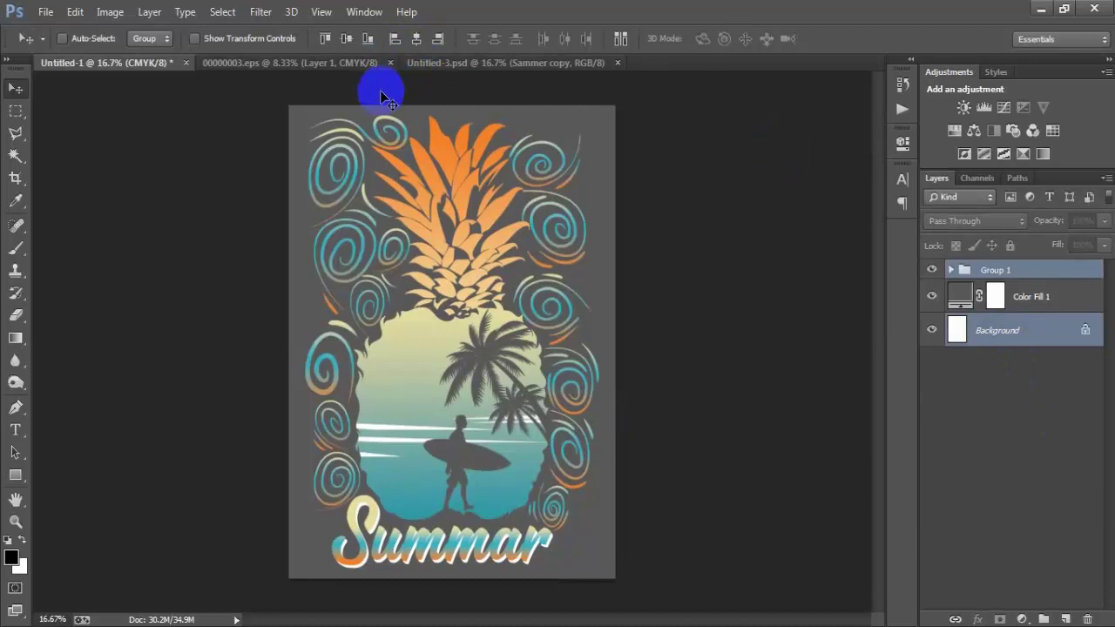
left_click(950, 270)
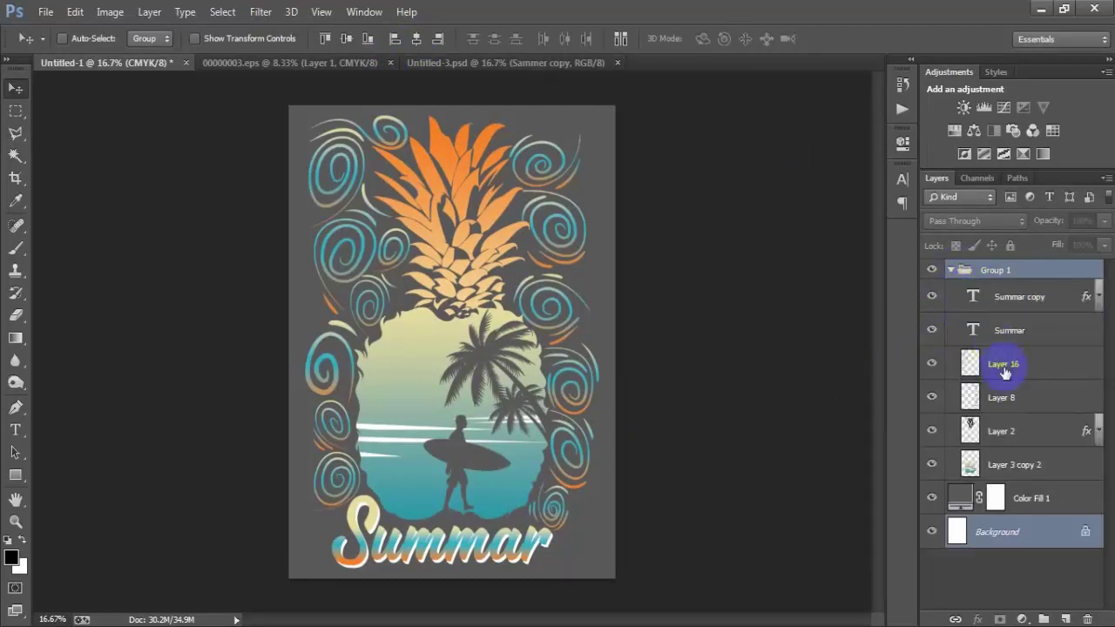
left_click(1014, 373)
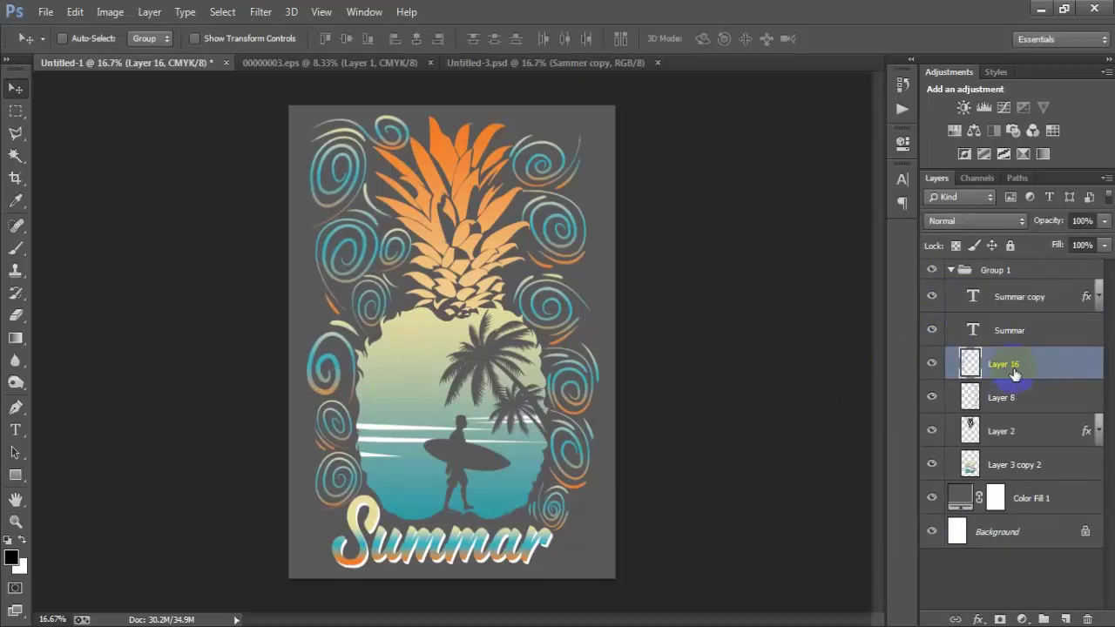
left_click(948, 274)
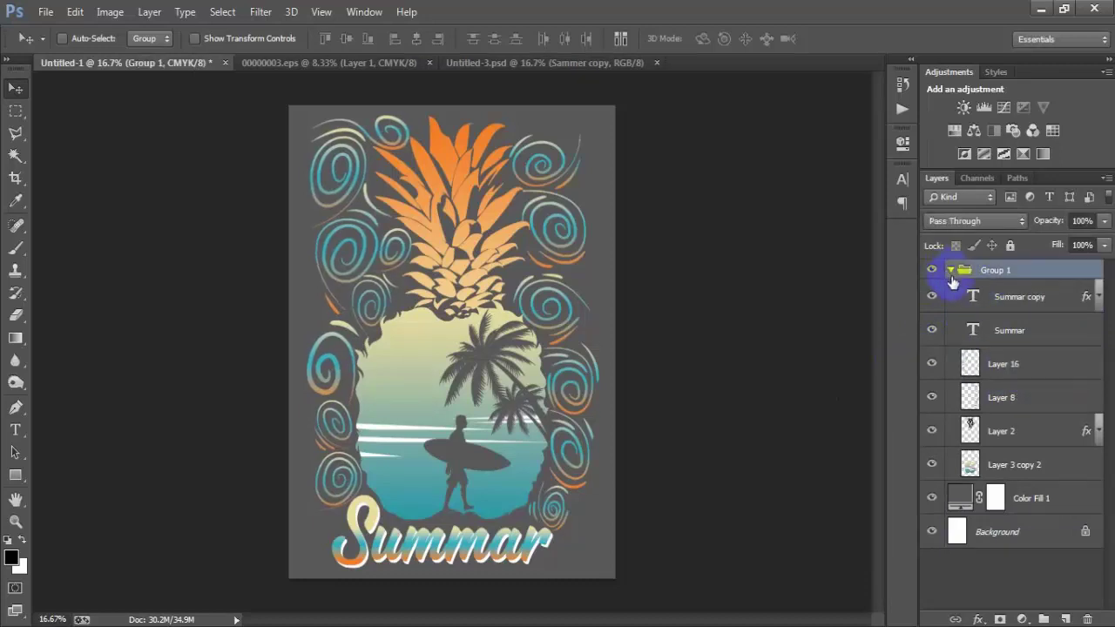
left_click(950, 269)
Change the colour of the Color Fill 1 layer to black
double_click(961, 299)
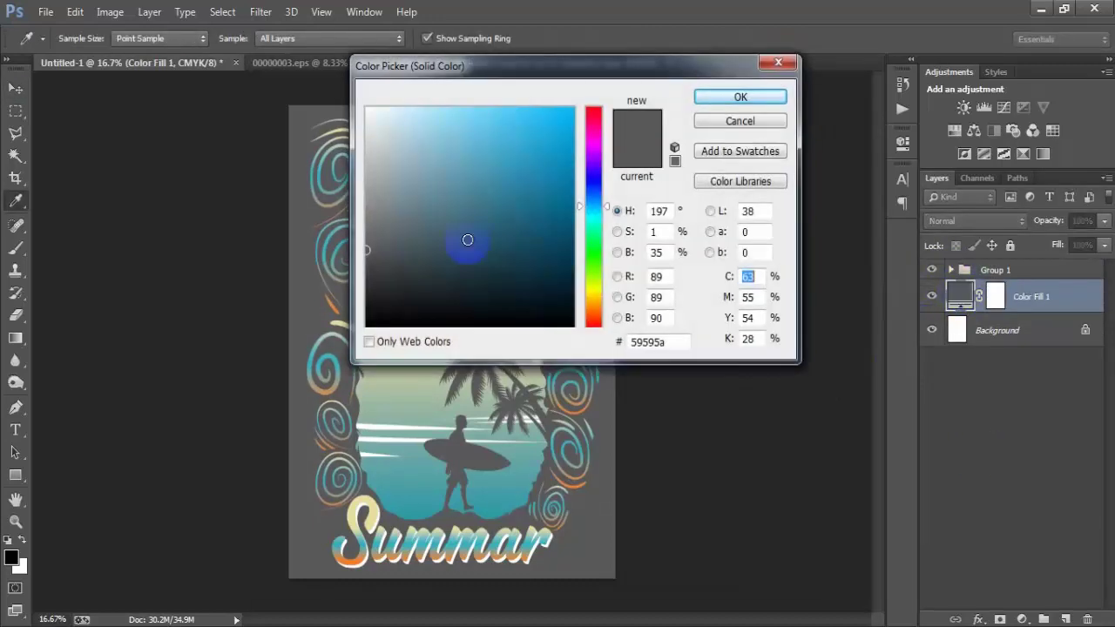
left_click_drag(465, 239, 299, 386)
left_click(707, 98)
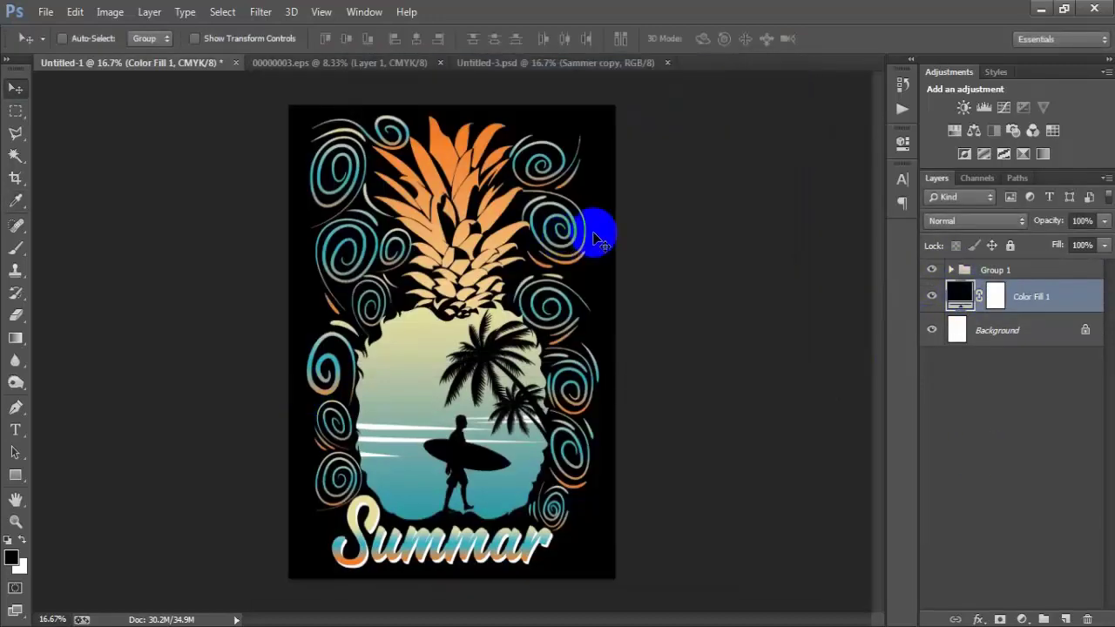
Hide the Background and Color Fill 1 layers and set up a Save for Web export as PNG-24 with transparency
left_click(931, 330)
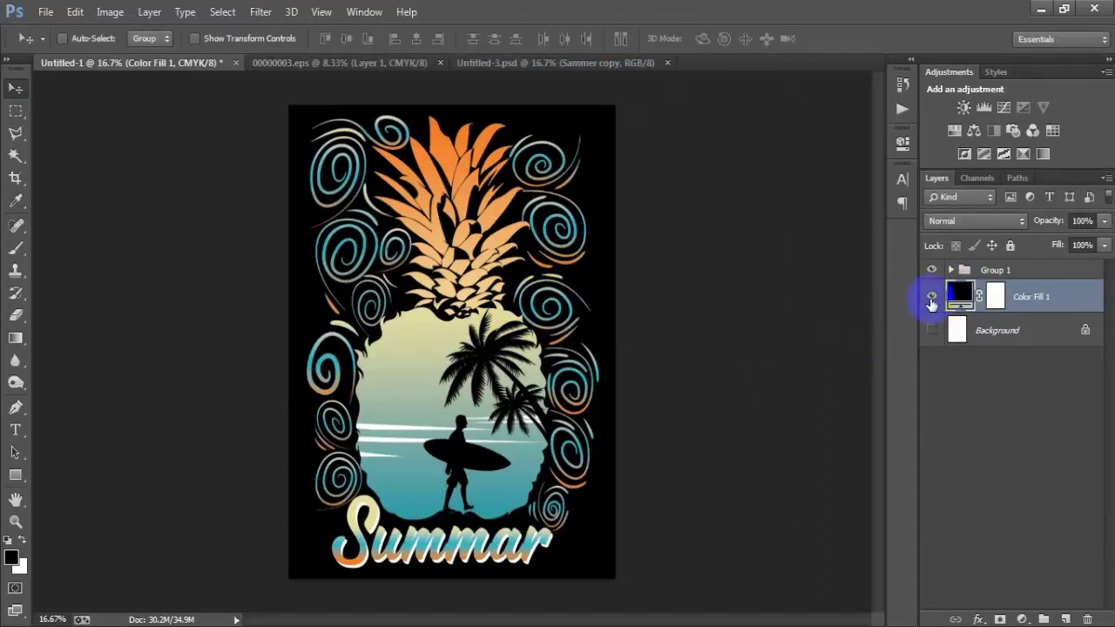
left_click(931, 296)
key("shift+ctrl+alt+s")
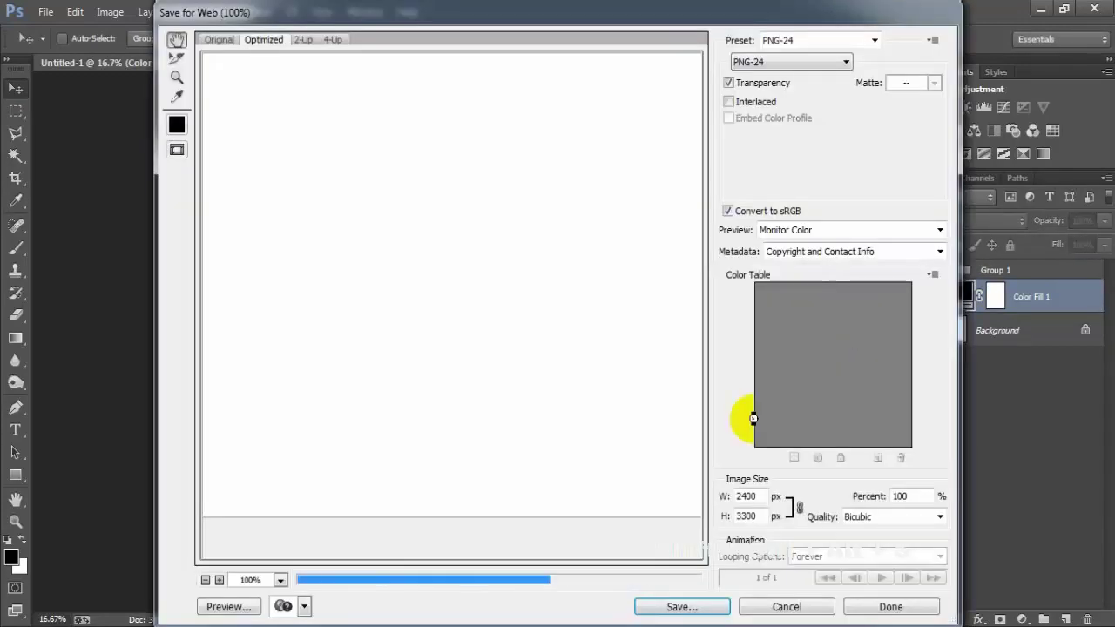
left_click_drag(542, 353, 398, 259)
left_click(746, 63)
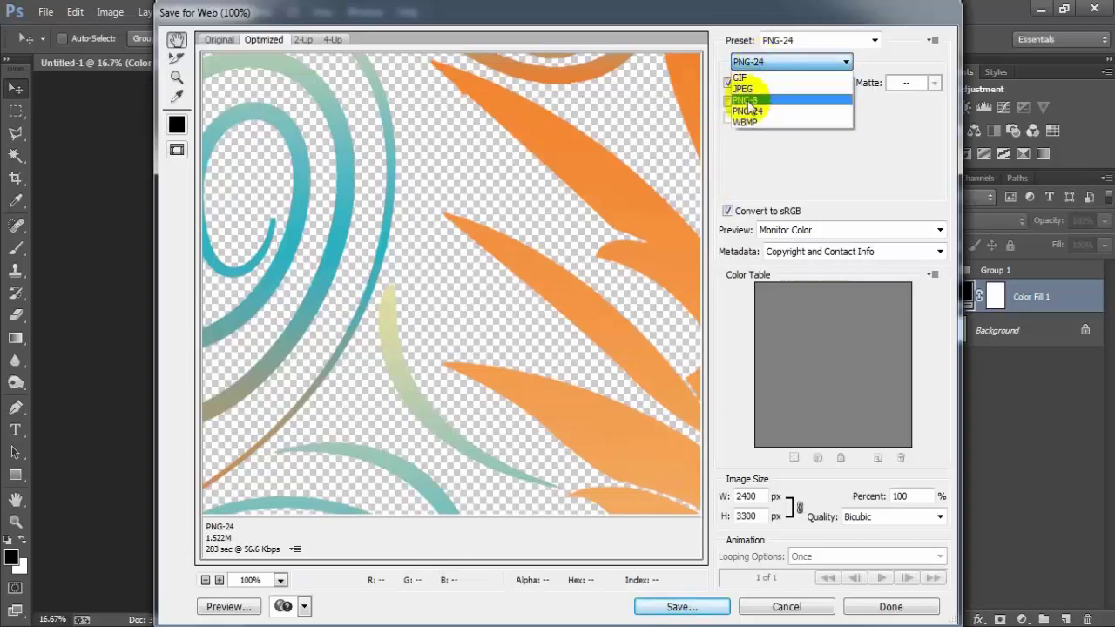
left_click(776, 109)
Save the exported PNG to the Desktop with the file name 22
left_click(680, 607)
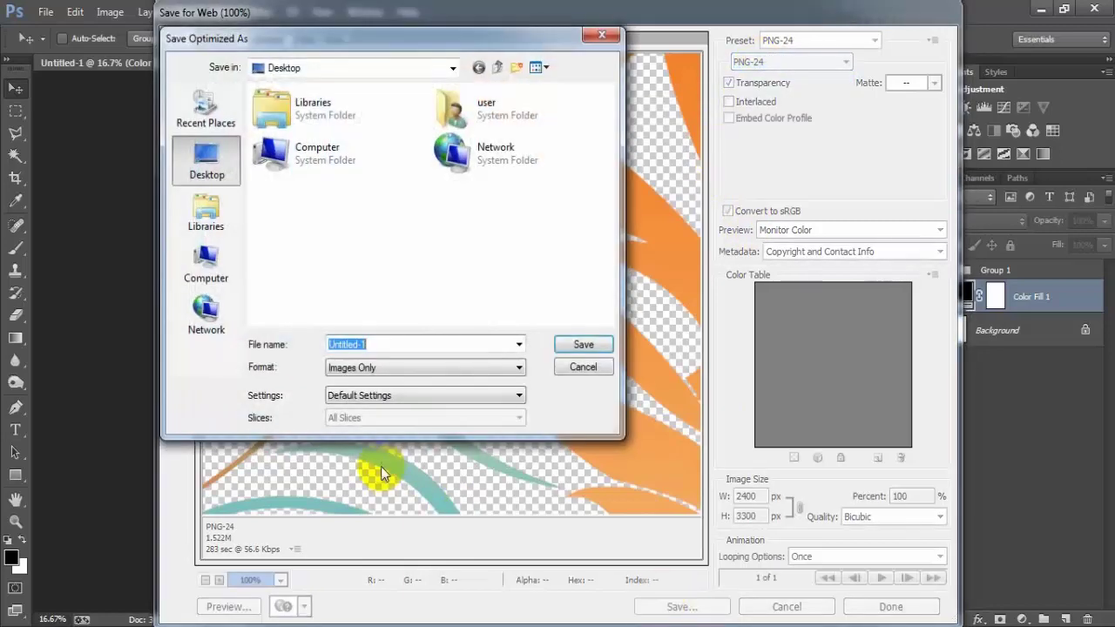
type("22")
left_click(581, 345)
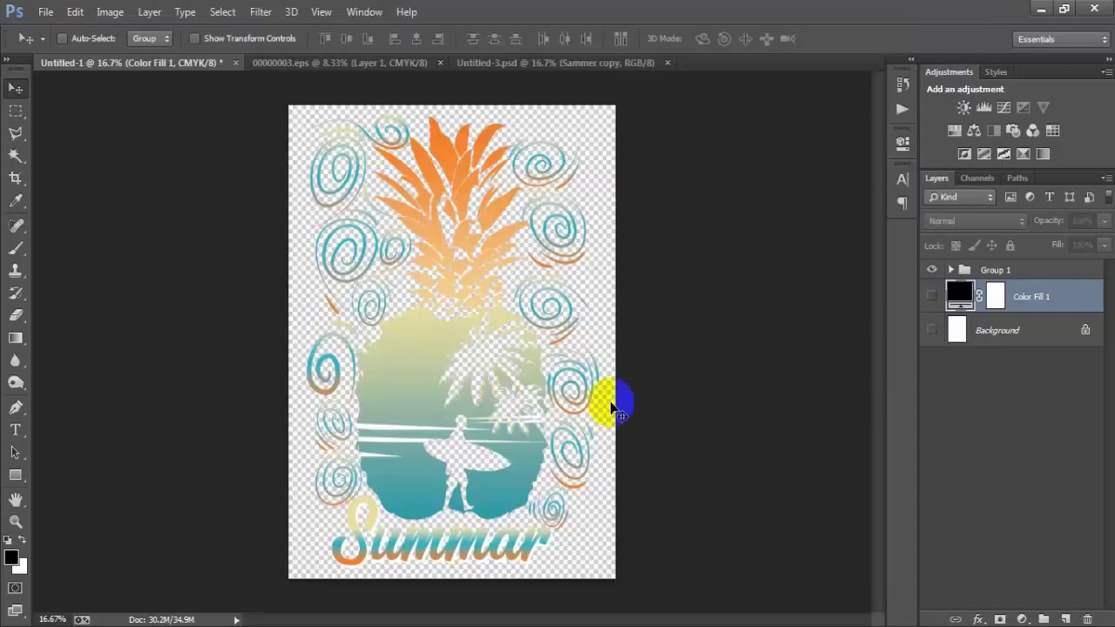
Show the Background and black Color Fill 1 layers again
left_click(932, 330)
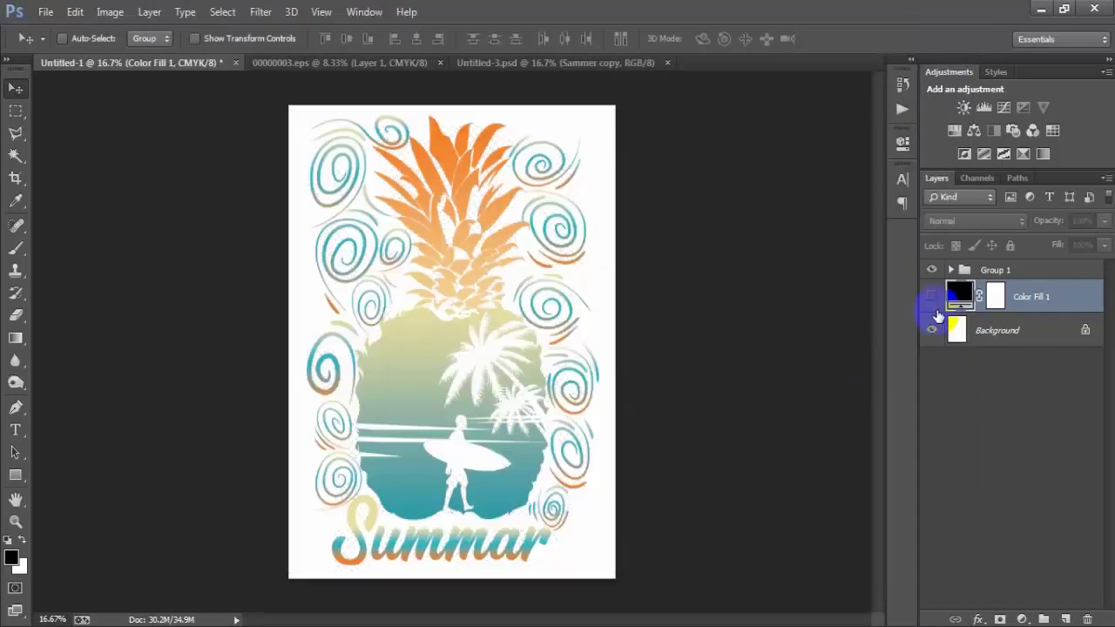
left_click(932, 296)
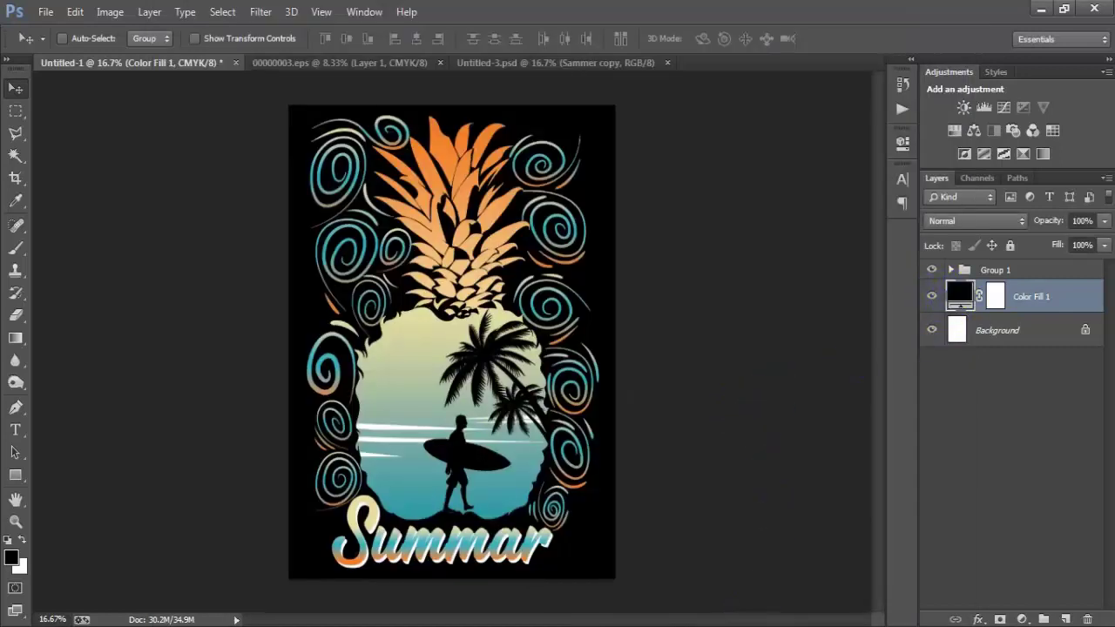